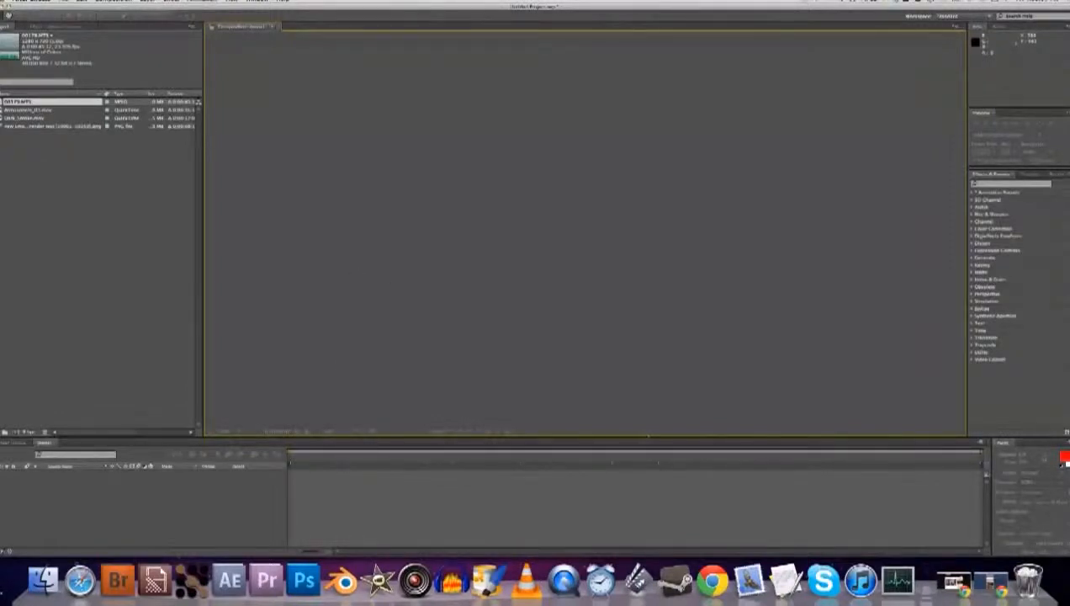
Switch to Chrome and bring up the "How to Create an Explosion" tutorial page
click(712, 581)
click(74, 15)
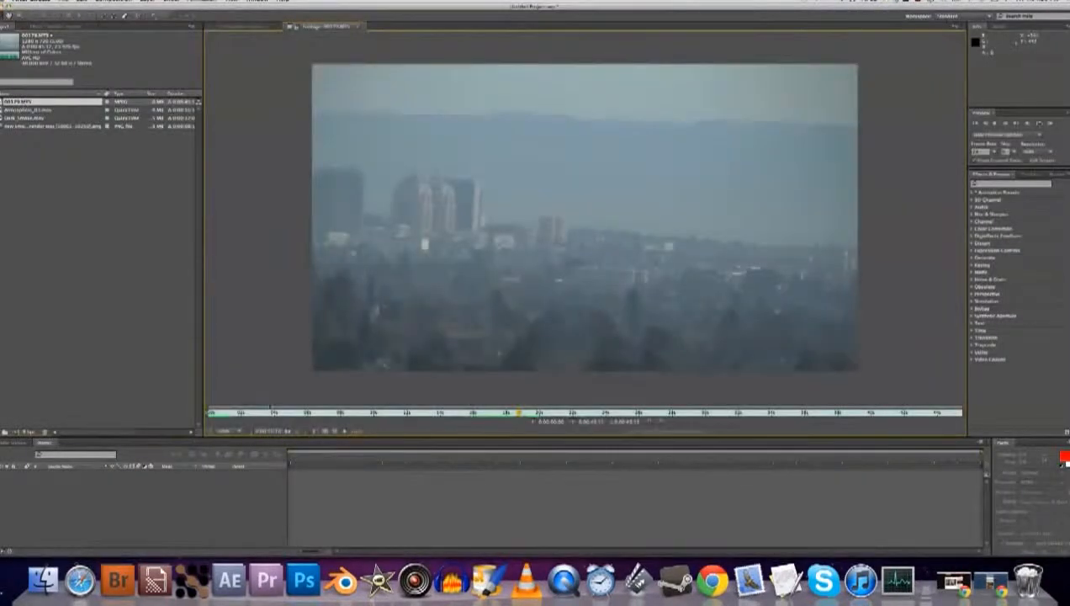
In After Effects, preview the 00179.MTS city footage, the explosion PNG sequence and the Dark_Smoke.mov clip
drag(226, 412, 340, 413)
double_click(26, 126)
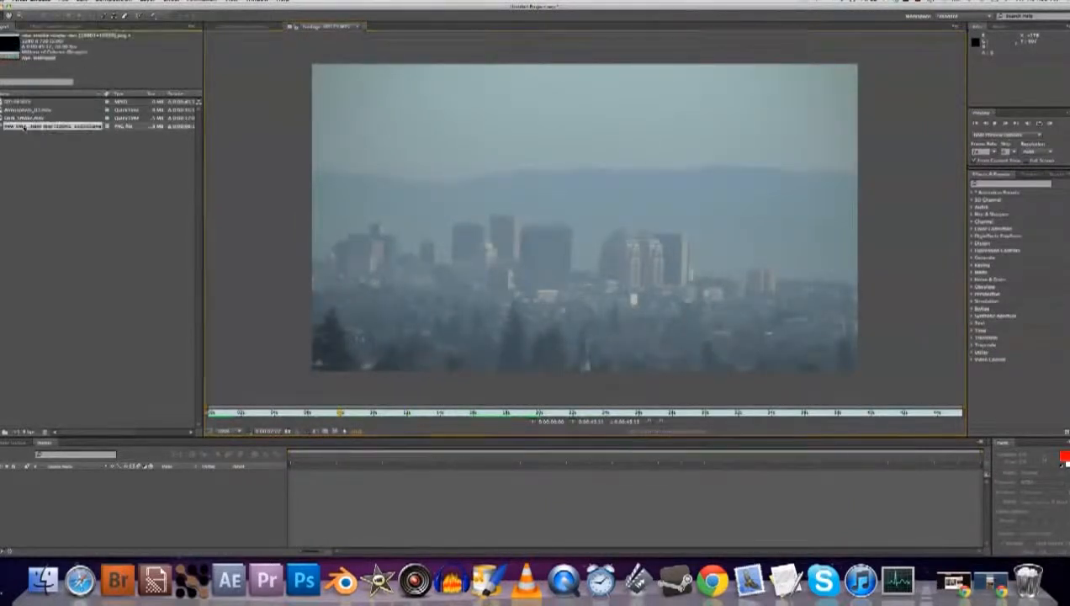
key(space)
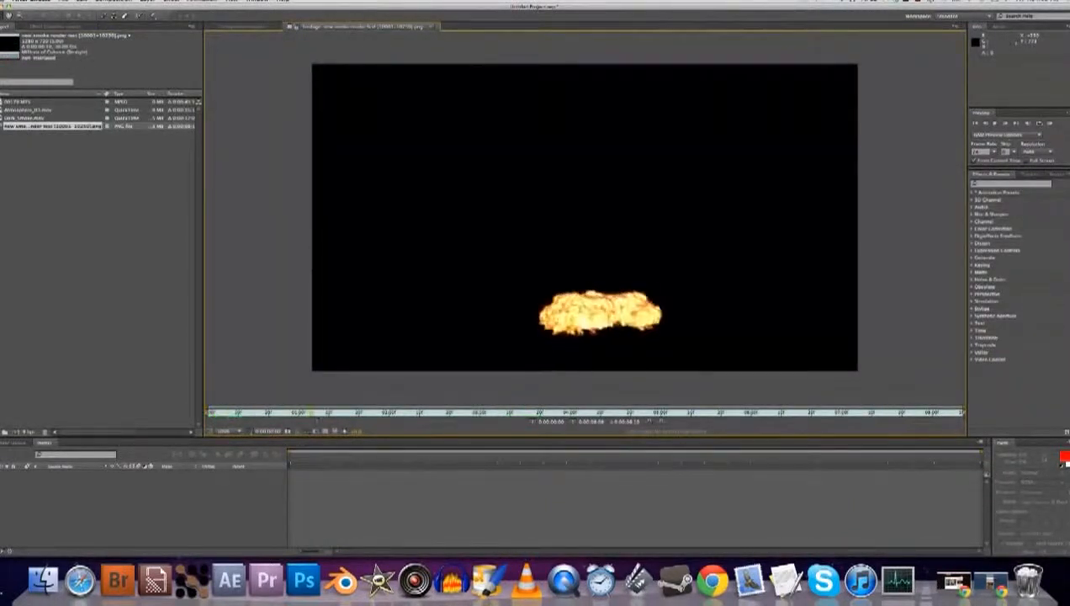
double_click(28, 118)
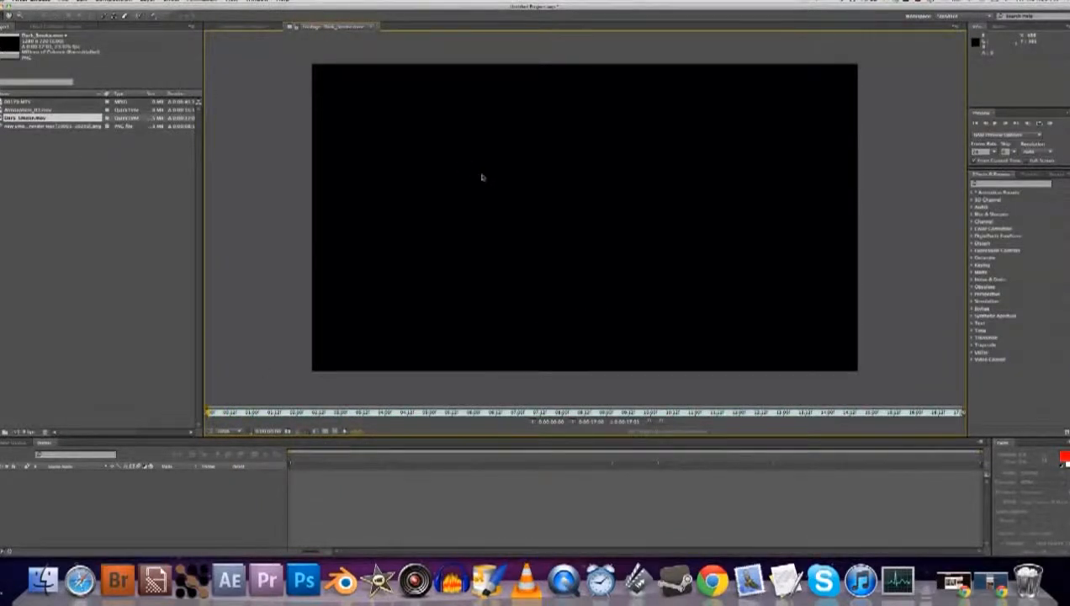
Switch to Chrome and view the Video Copilot page
click(711, 580)
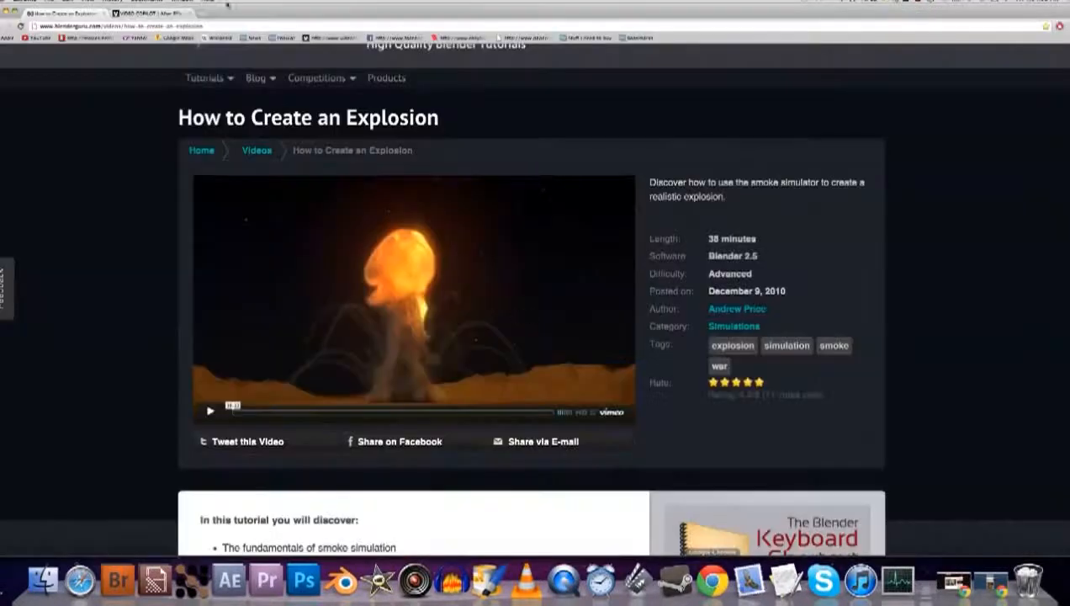
click(152, 13)
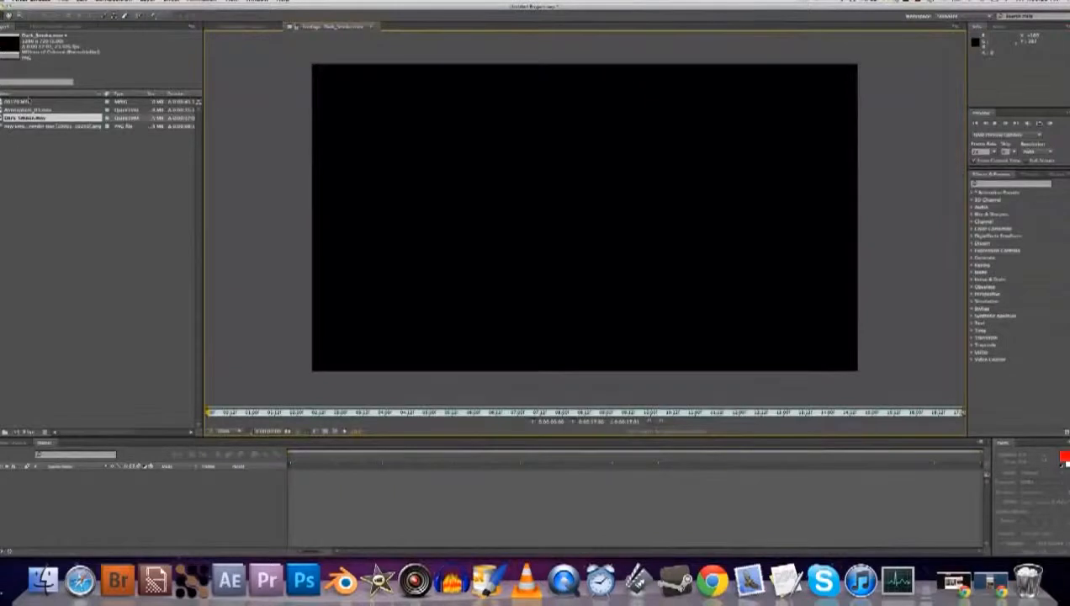
In After Effects, create a composition from 00179.MTS and trim its duration to about the first 12 seconds
click(29, 101)
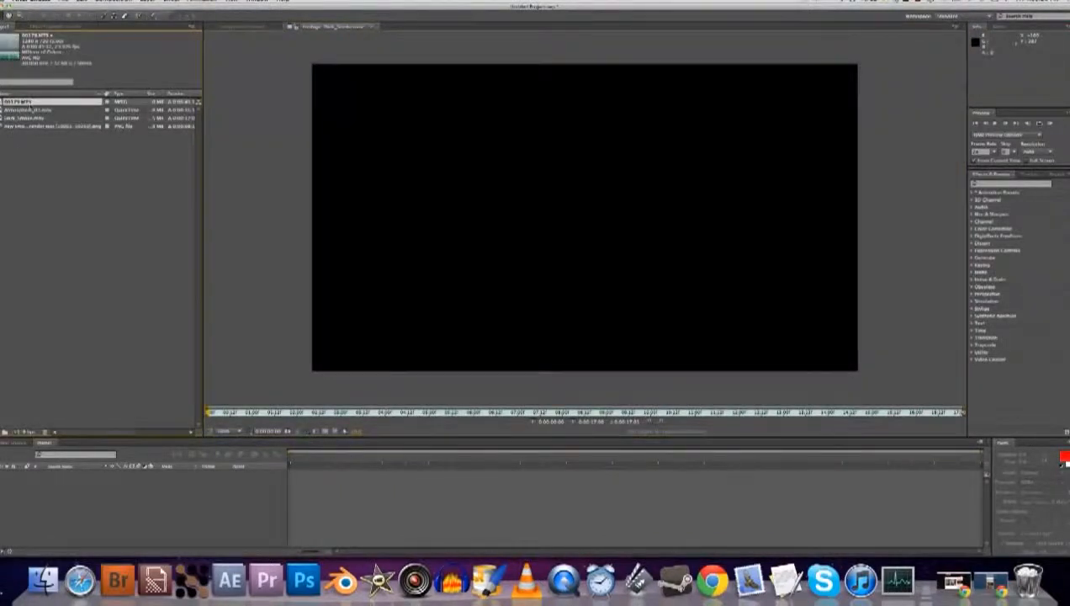
drag(28, 101, 17, 432)
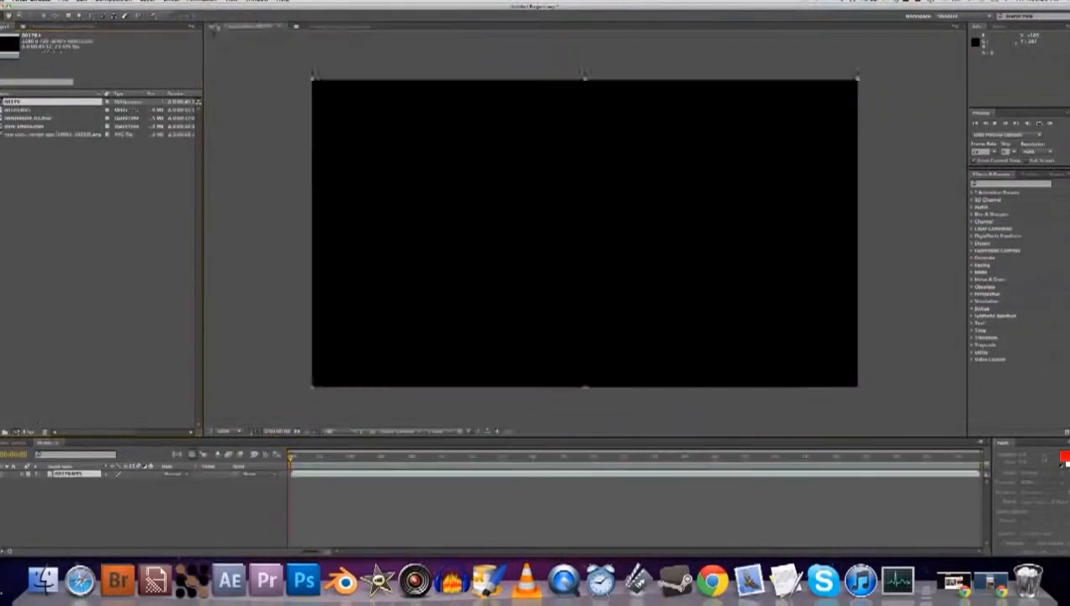
drag(304, 448, 474, 456)
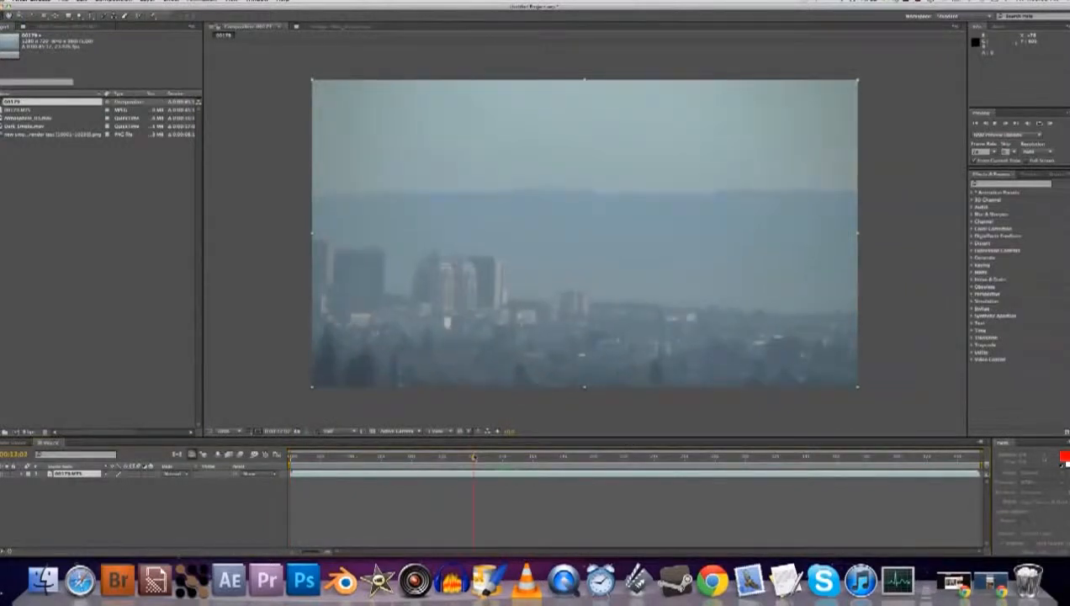
right_click(465, 465)
click(485, 490)
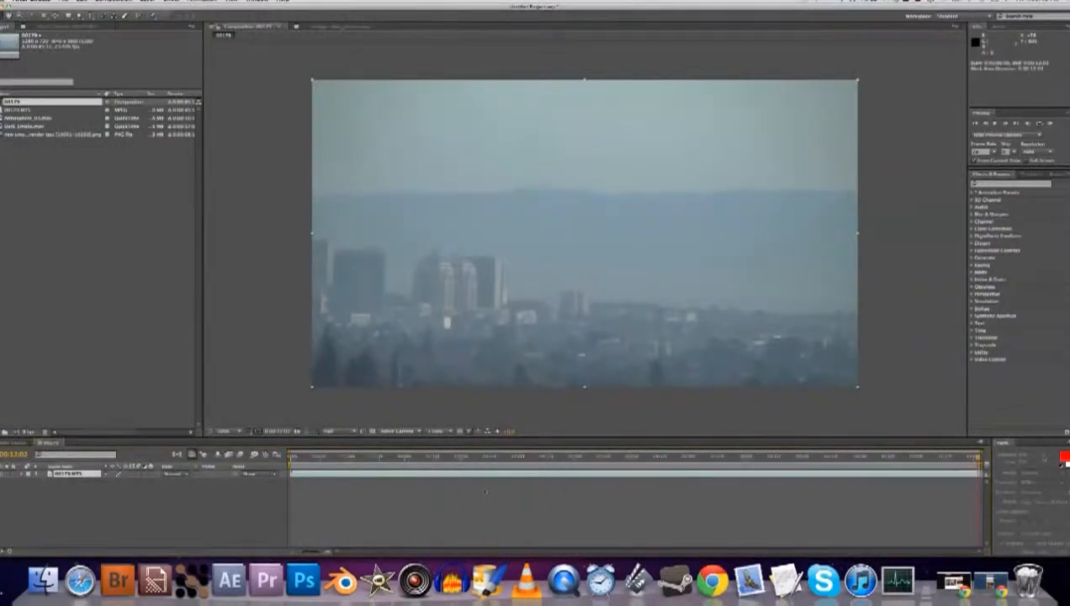
Set up a motion track on the 00179.MTS layer from the first frame, with rotation tracked in addition to position
drag(435, 457, 291, 457)
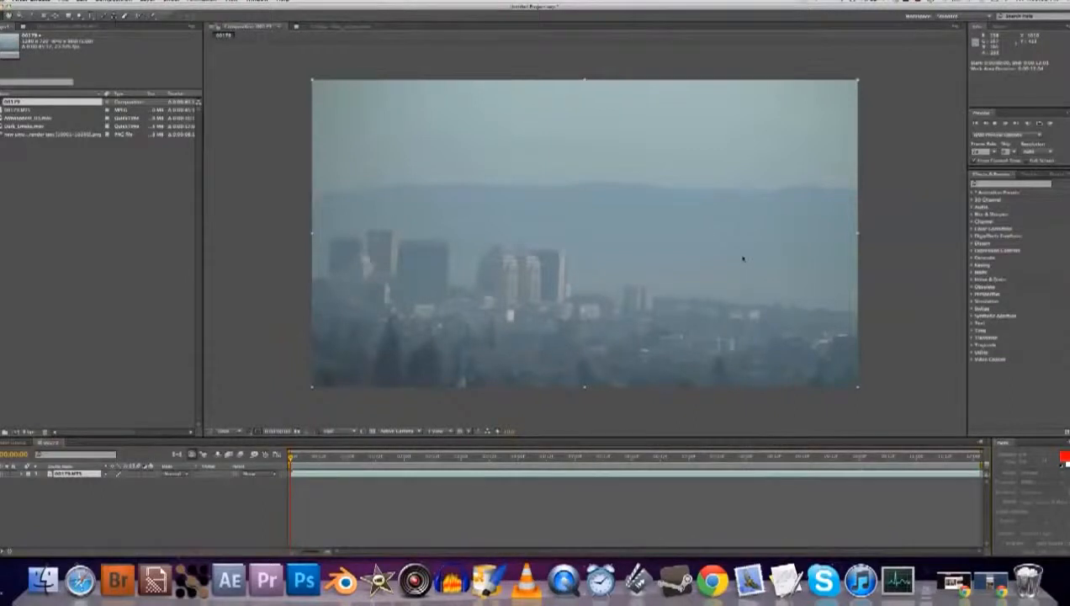
click(113, 3)
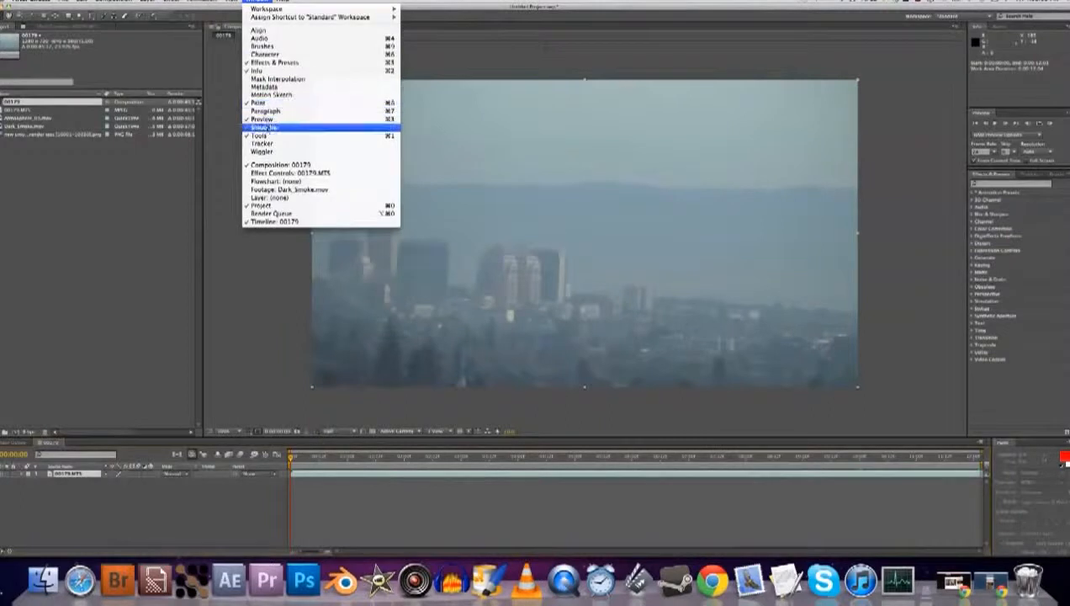
click(262, 143)
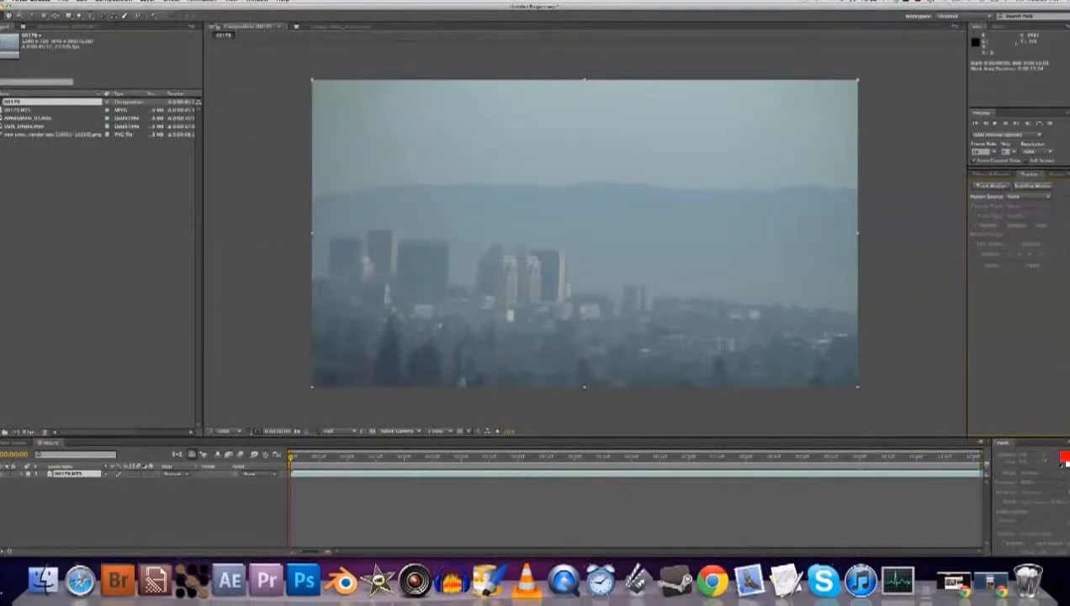
click(993, 185)
click(1006, 225)
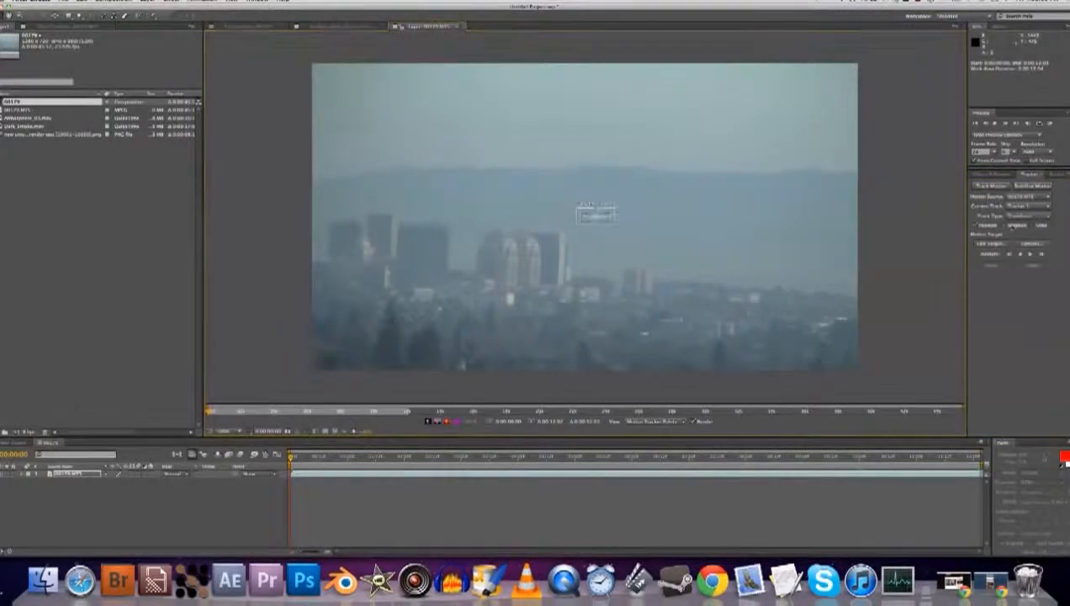
Place the track points on the bright spot below the twin towers and the rightmost tower's lower corner, and analyze the motion forward
drag(584, 218, 509, 297)
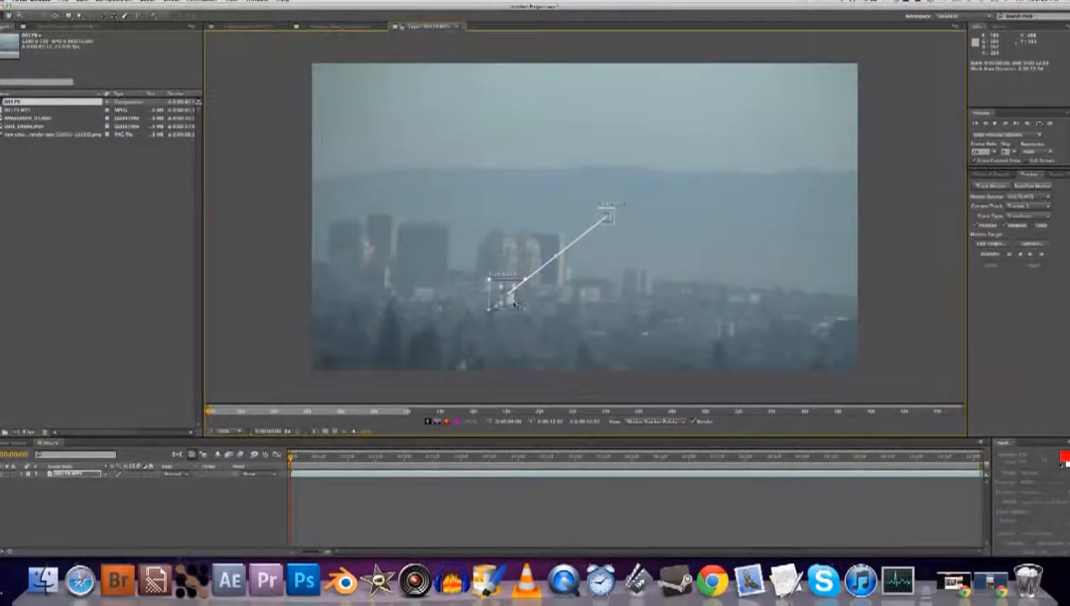
drag(523, 309, 525, 316)
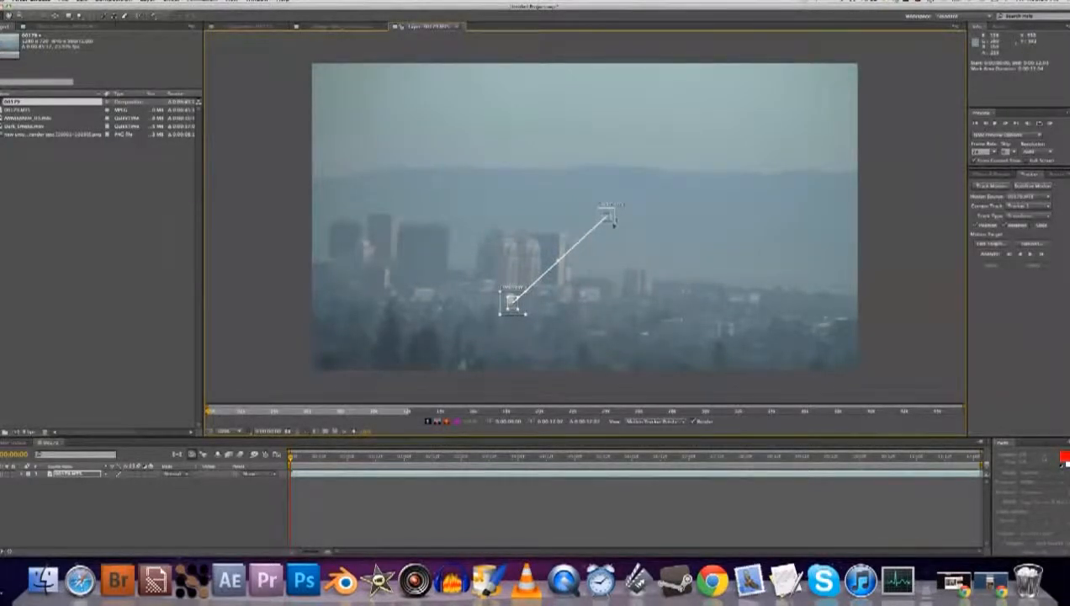
drag(612, 224, 571, 270)
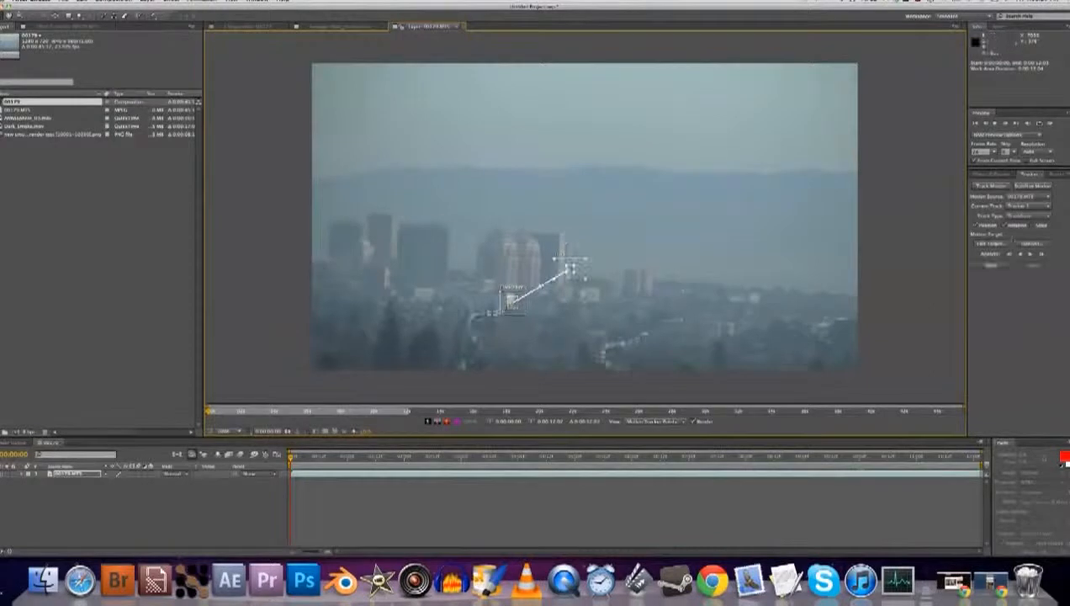
click(1031, 254)
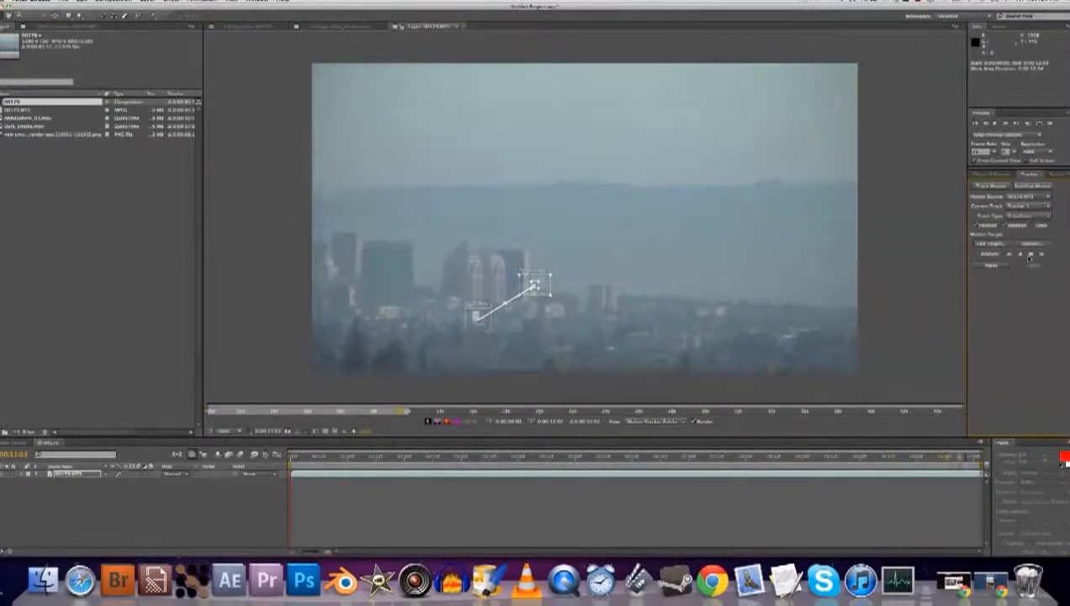
drag(937, 457, 290, 456)
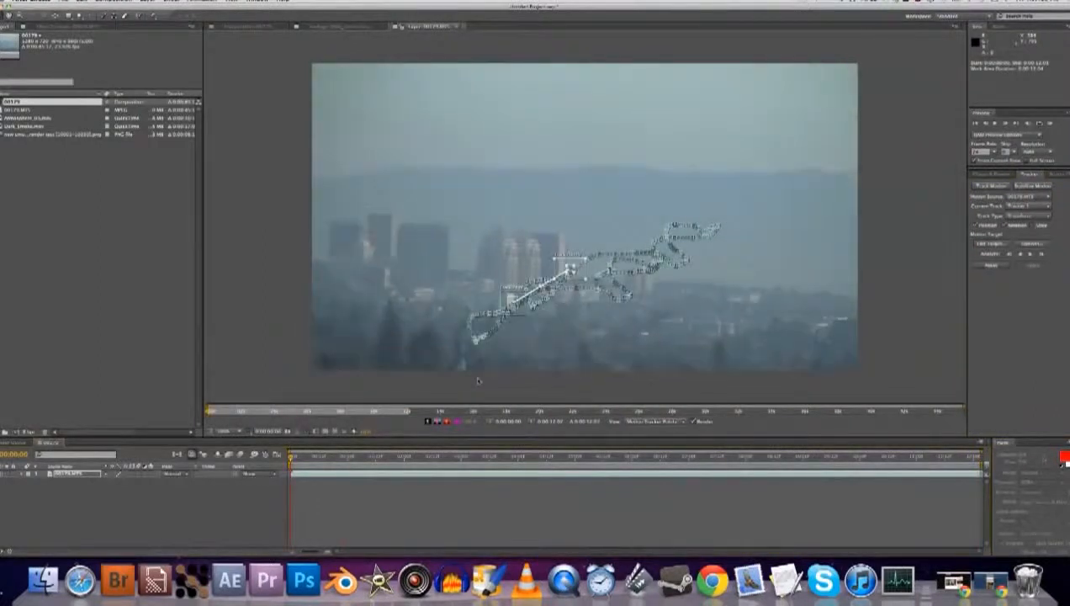
Create a null object, apply the position and rotation track data to it, preview the motion and collapse the layer's properties
key(alt+shift+super+y)
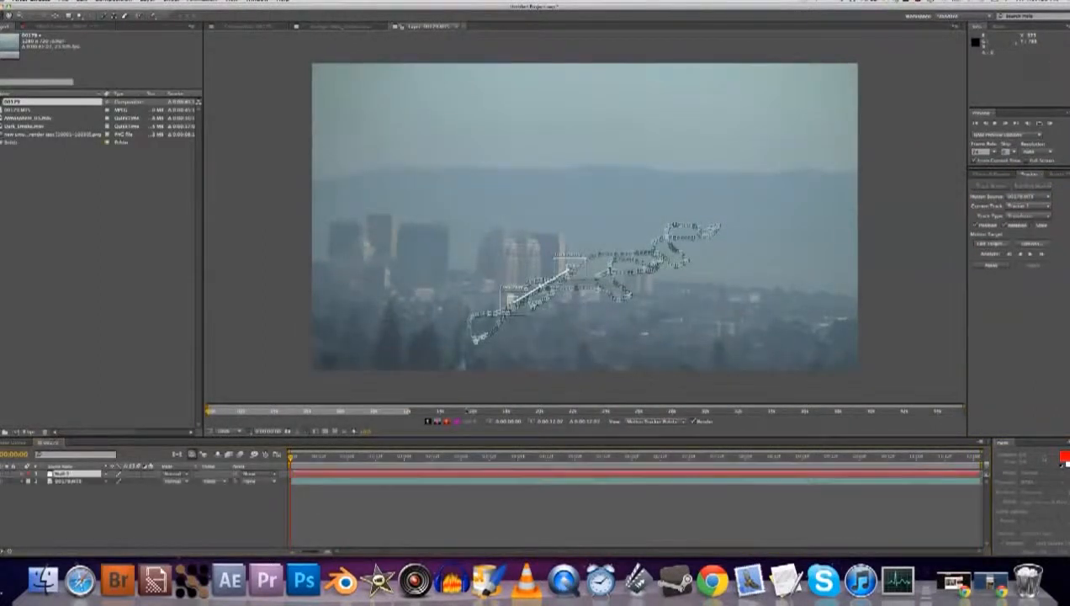
click(408, 481)
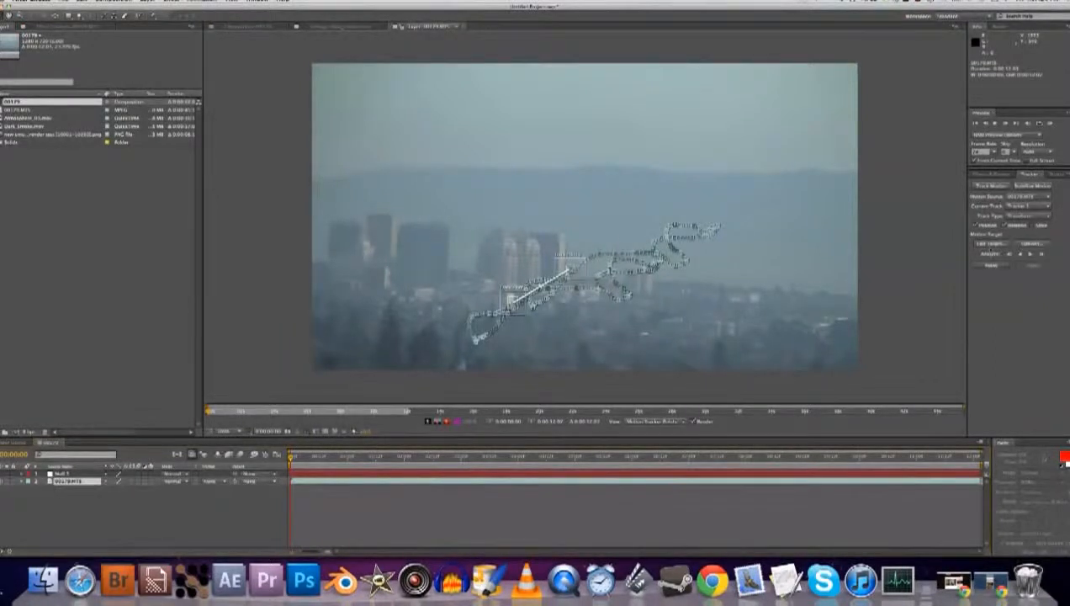
click(990, 244)
key(Return)
click(1035, 265)
key(Return)
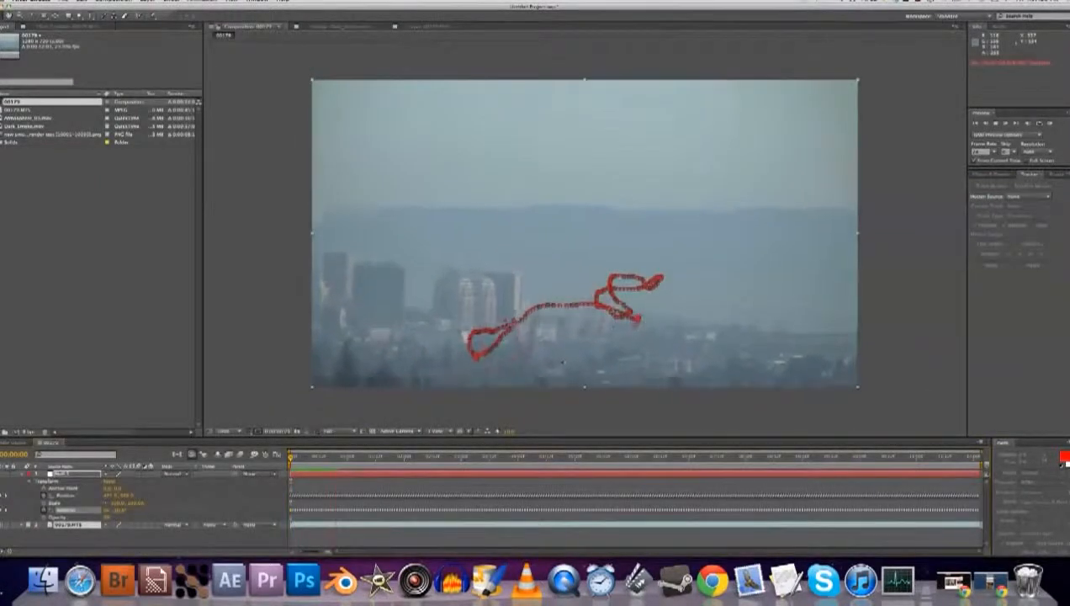
key(space)
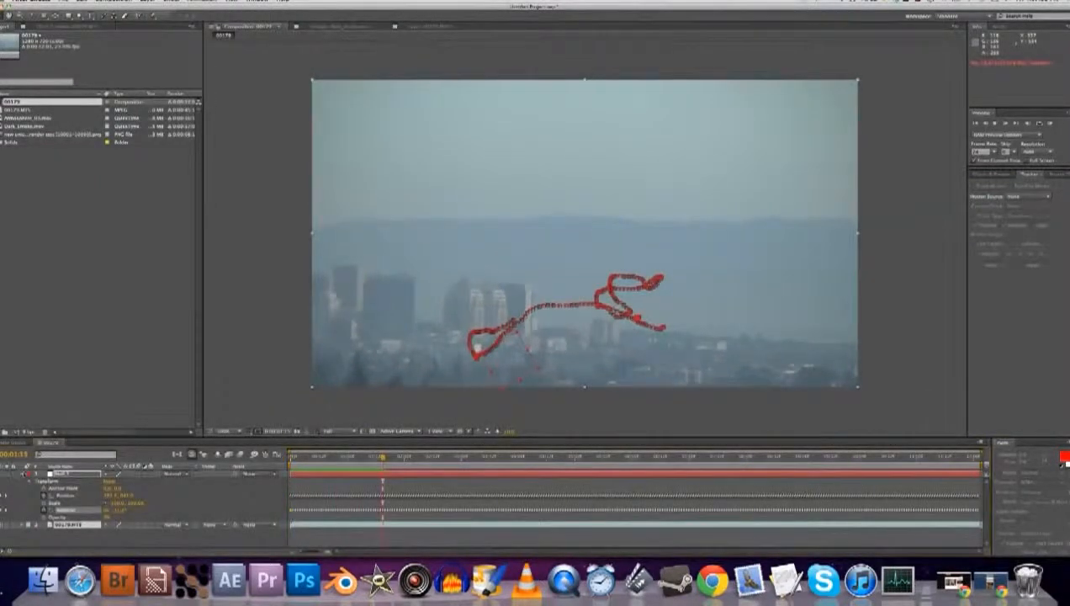
click(22, 474)
click(42, 507)
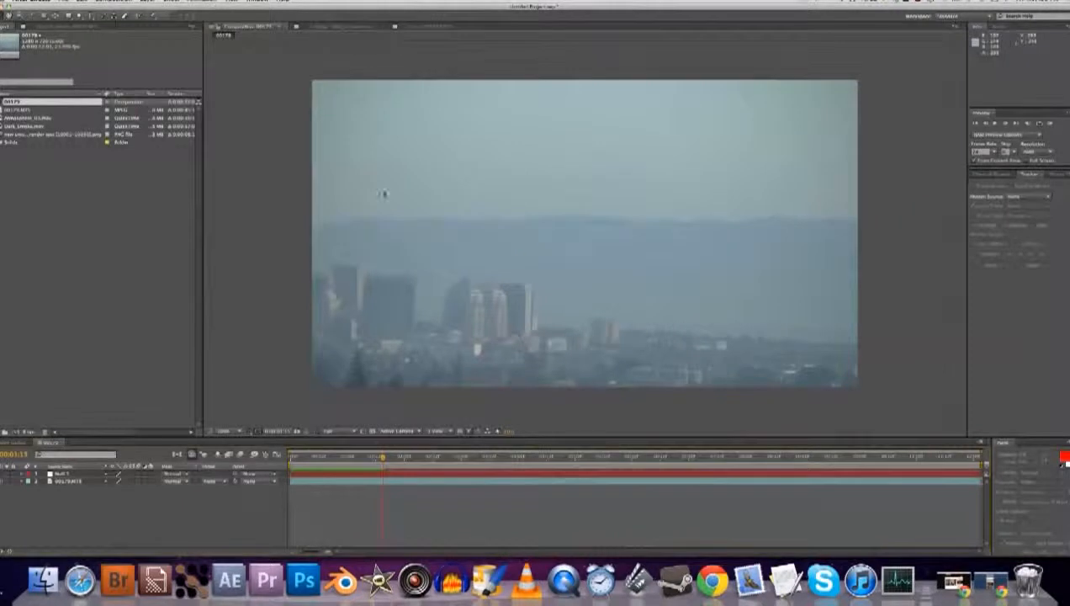
Add Dark_Smoke.mov as the top layer and shift it earlier in time to show a fully developed smoke column
drag(34, 125, 590, 239)
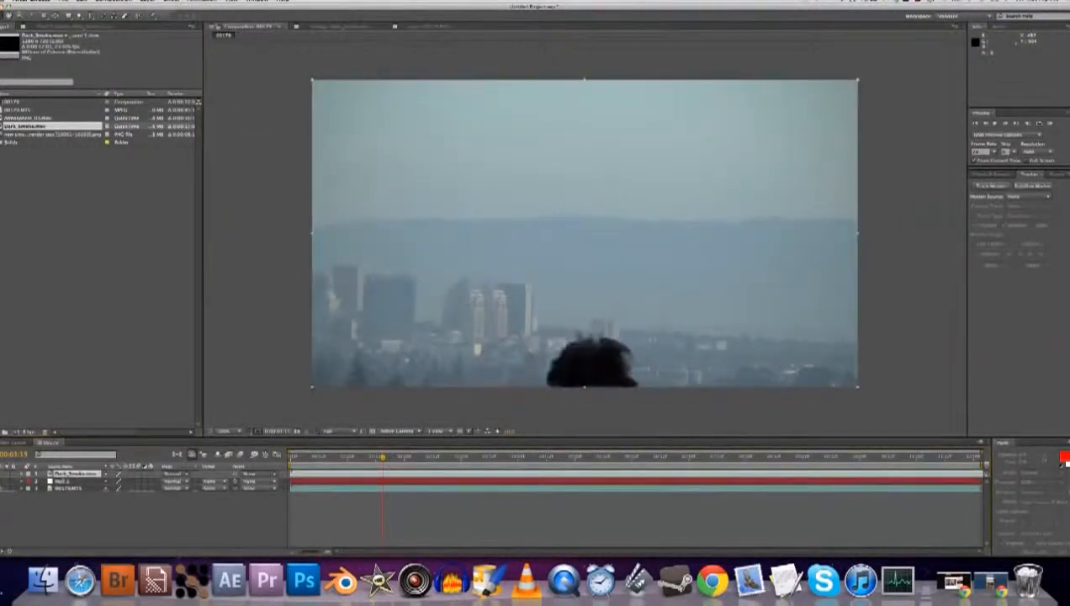
drag(432, 474, 154, 461)
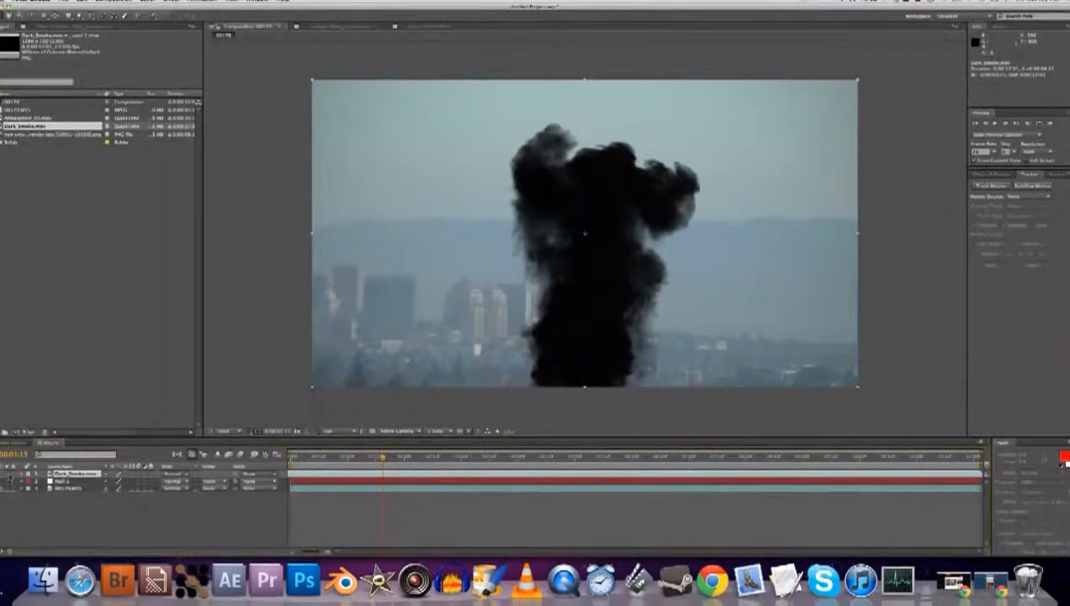
Inspect the isolated smoke layer over the transparency grid with altered view exposure, and restore the exposure and full composite
click(8, 475)
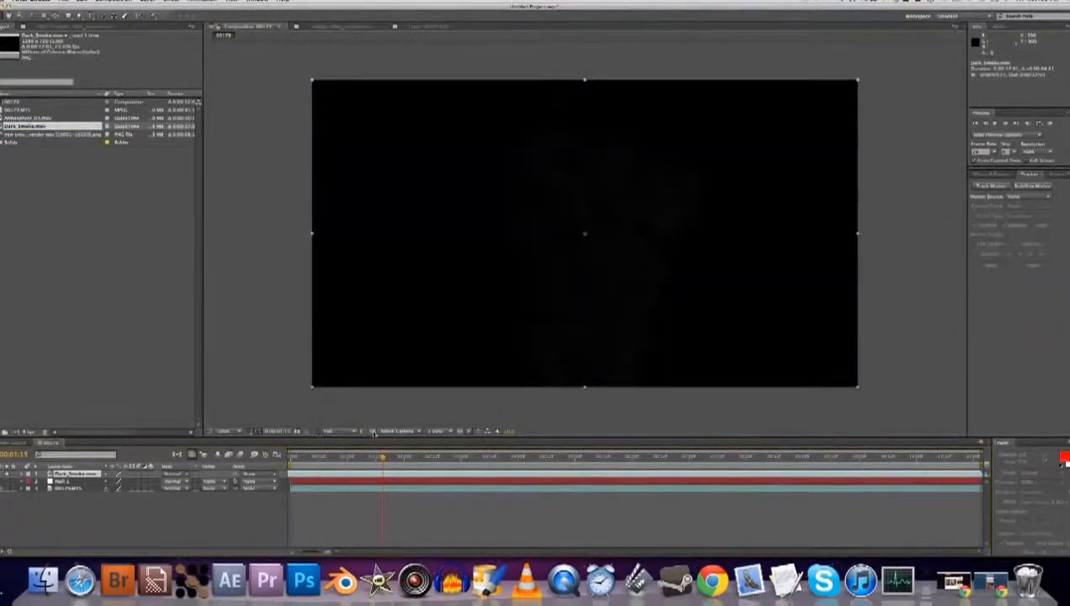
click(373, 431)
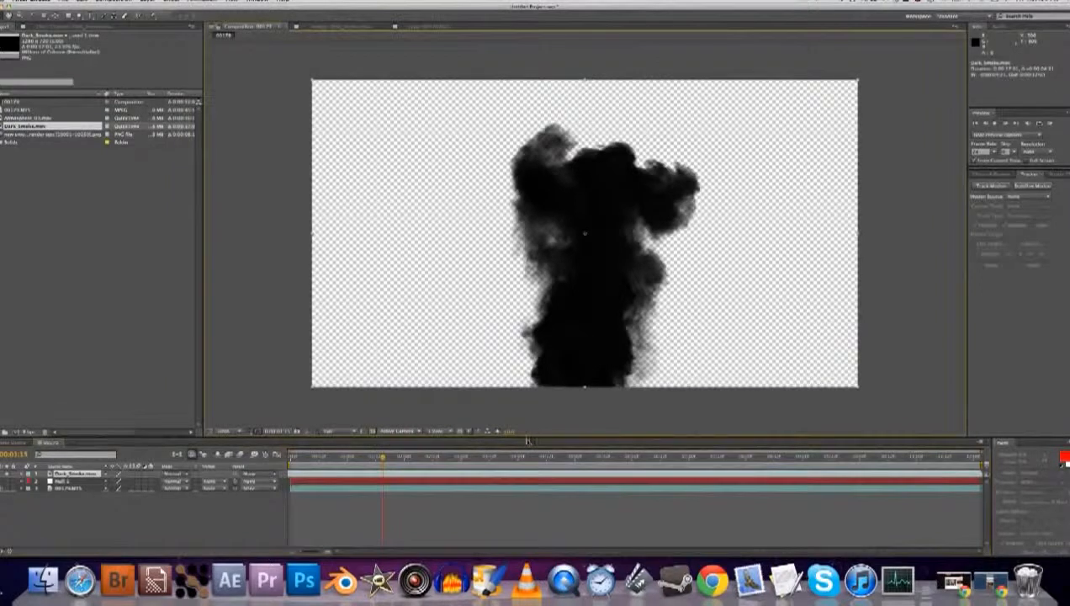
click(498, 430)
drag(562, 431, 553, 431)
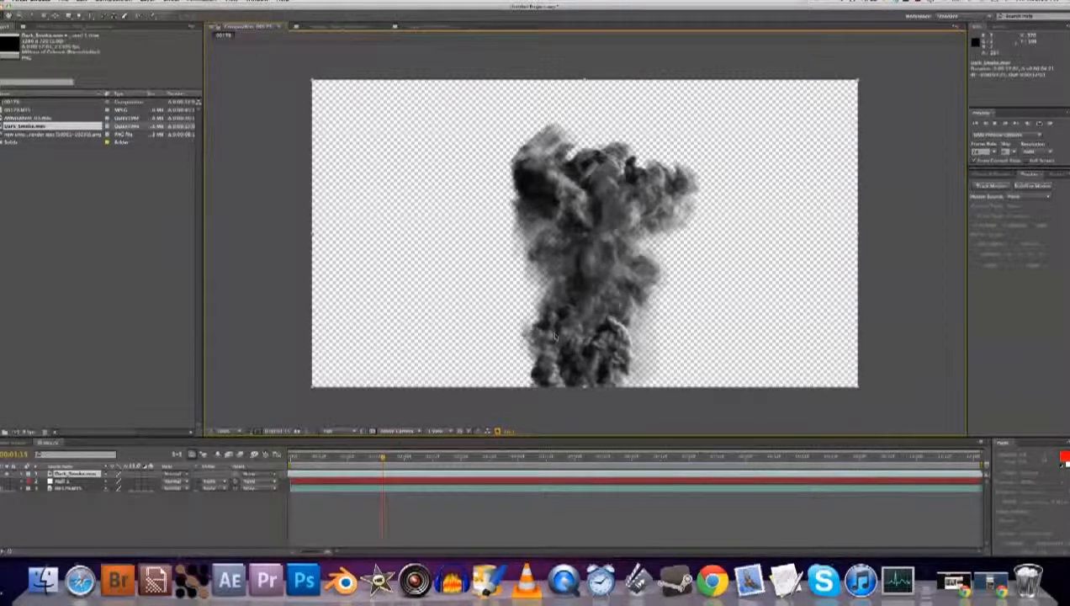
click(491, 430)
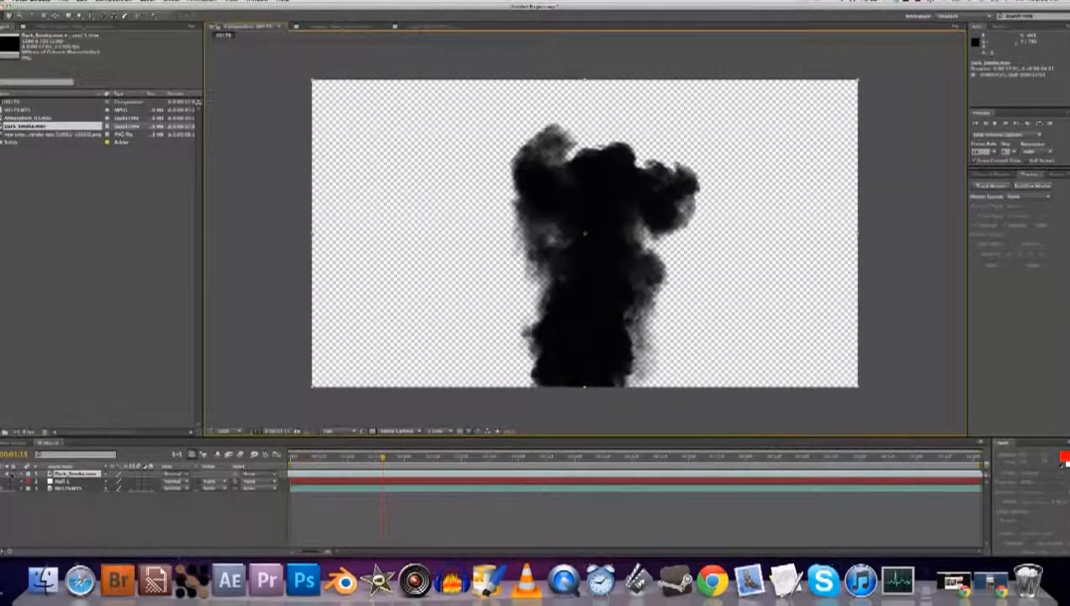
click(9, 474)
Preview the Atmosphere clip by scrubbing to its later frames, and return to the 00179 composition
double_click(33, 119)
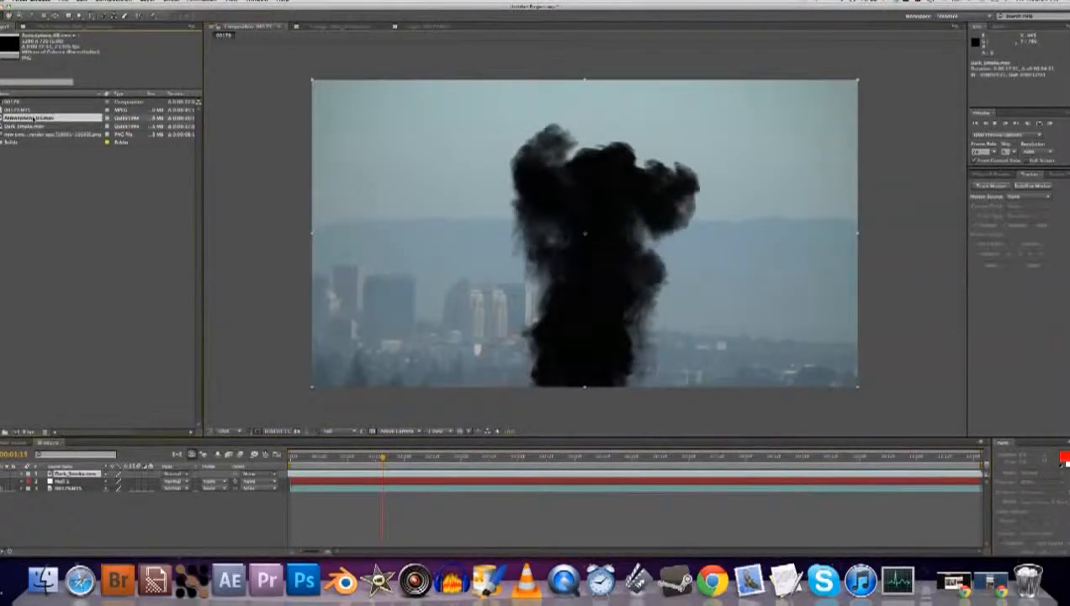
drag(257, 414, 618, 417)
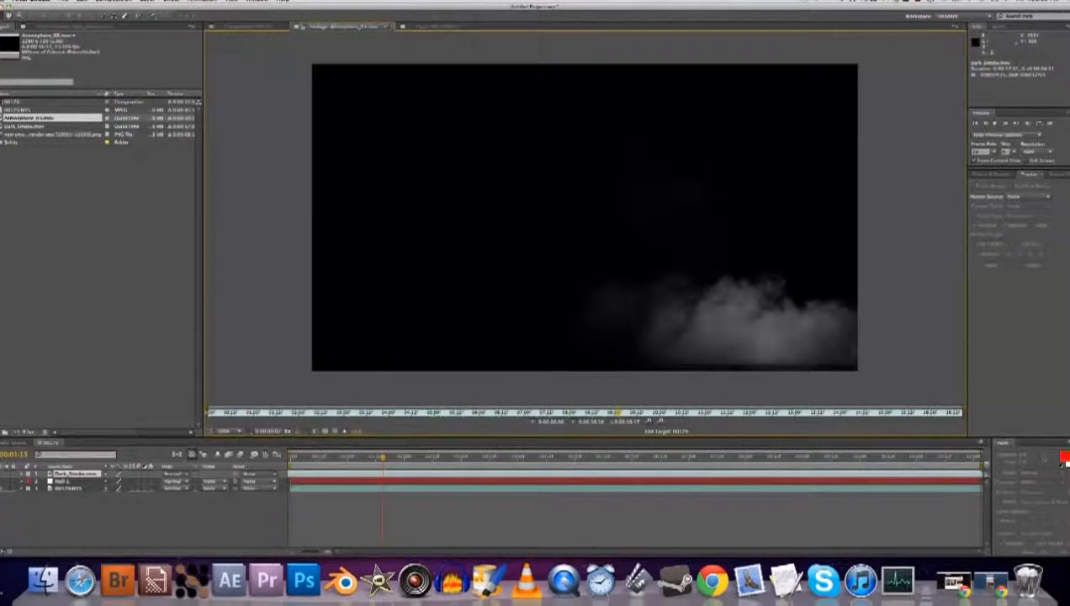
click(244, 26)
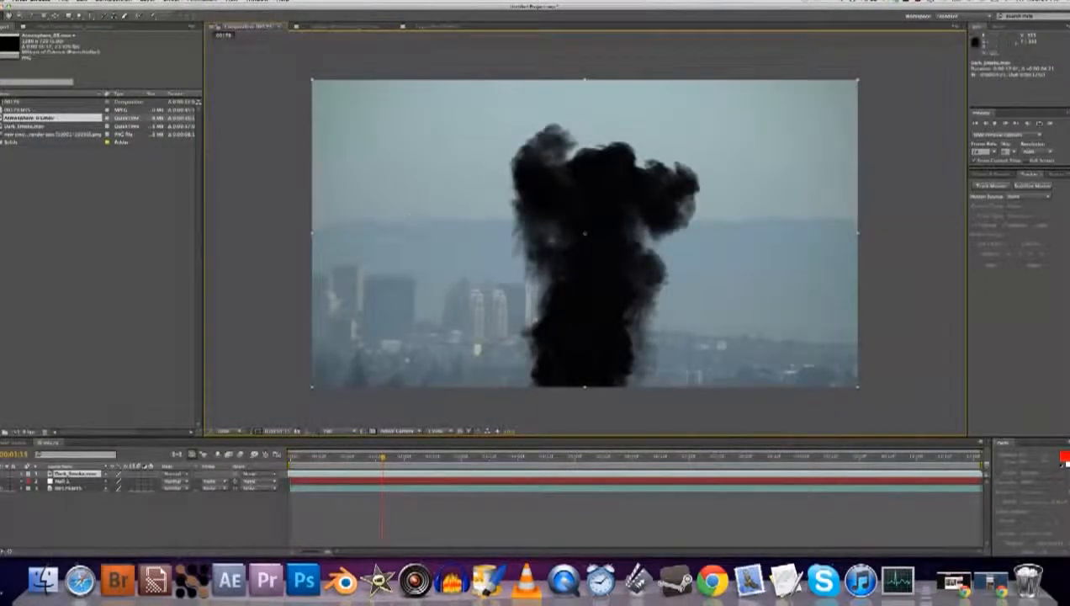
Add the explosion PNG sequence to the composition above the smoke layer, centred in the frame
drag(31, 135, 599, 239)
drag(588, 237, 589, 238)
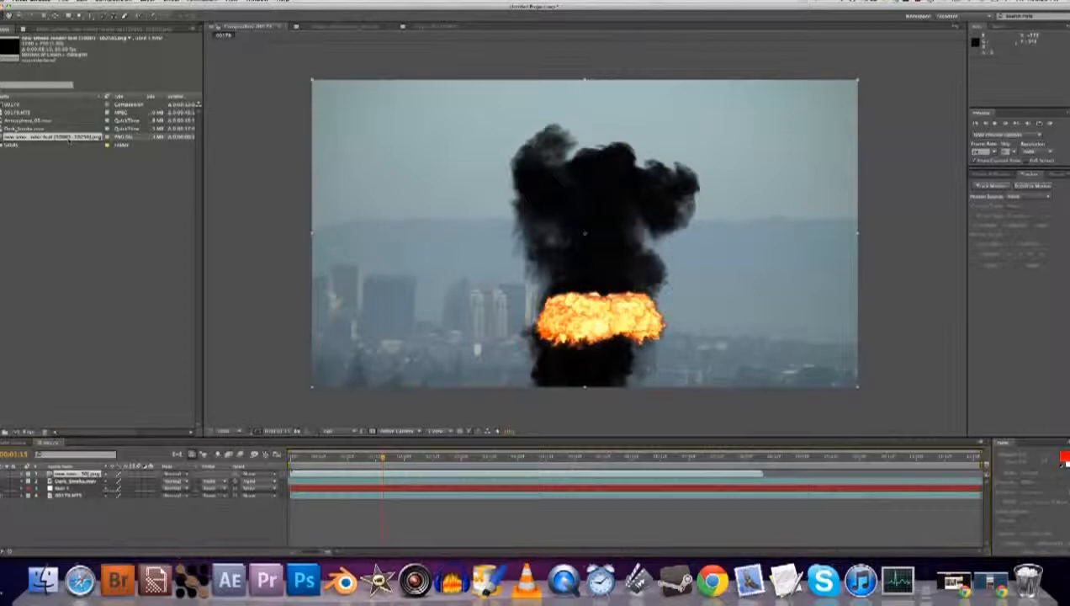
Set the explosion PNG sequence's interpreted frame rate to 23.976 frames per second
right_click(69, 140)
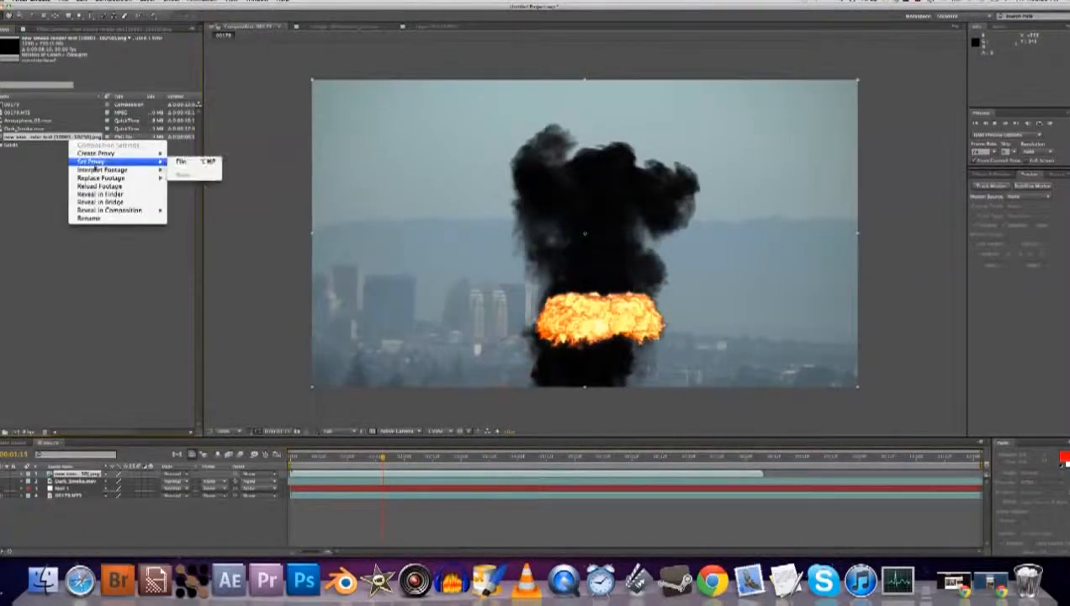
mouse_move(143, 170)
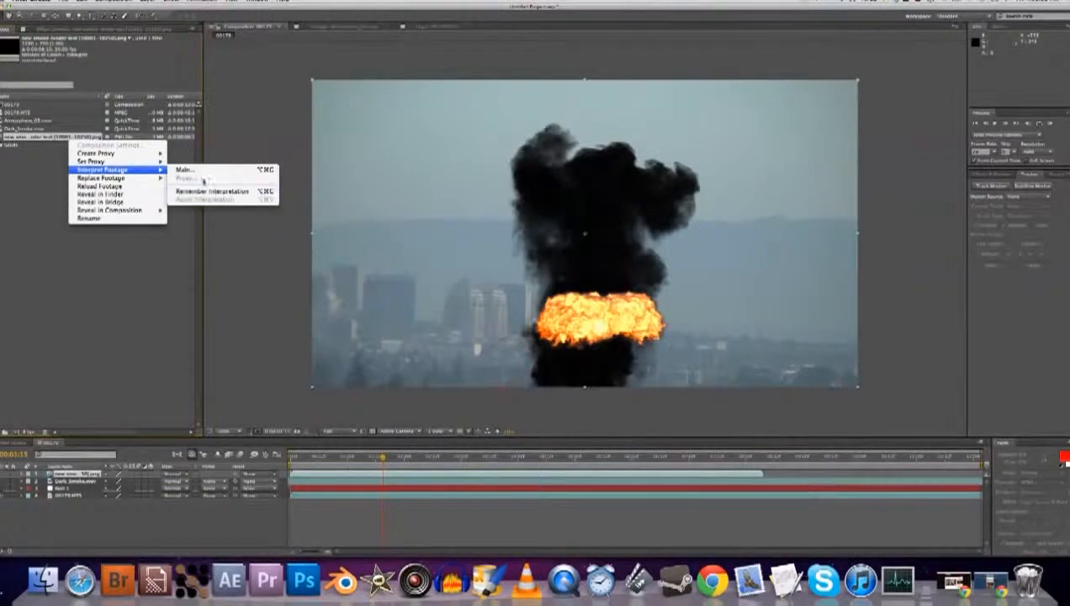
click(206, 171)
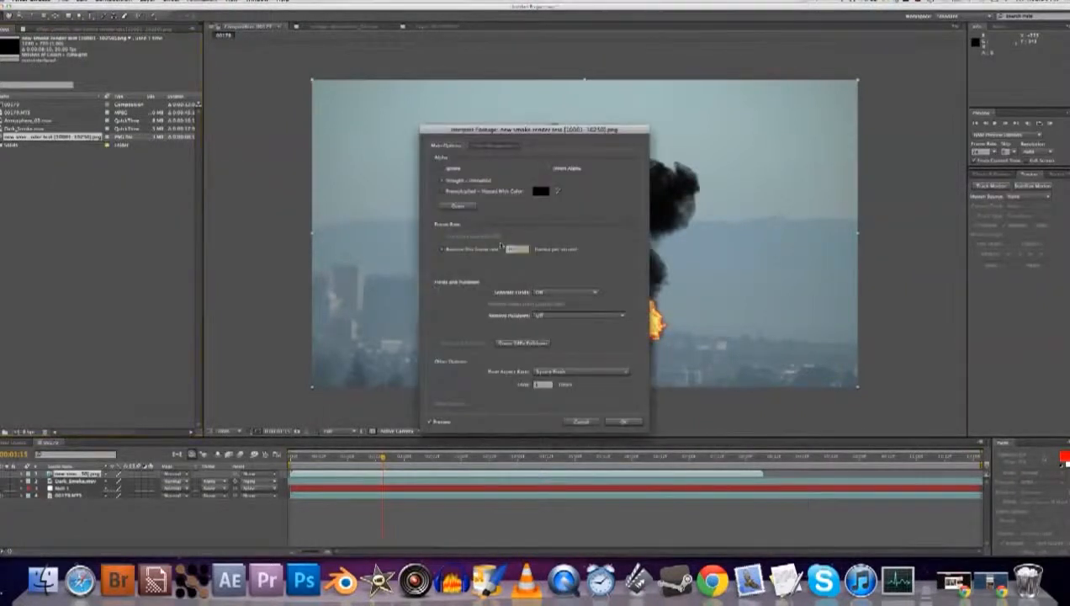
text(24)
text(.976)
click(623, 422)
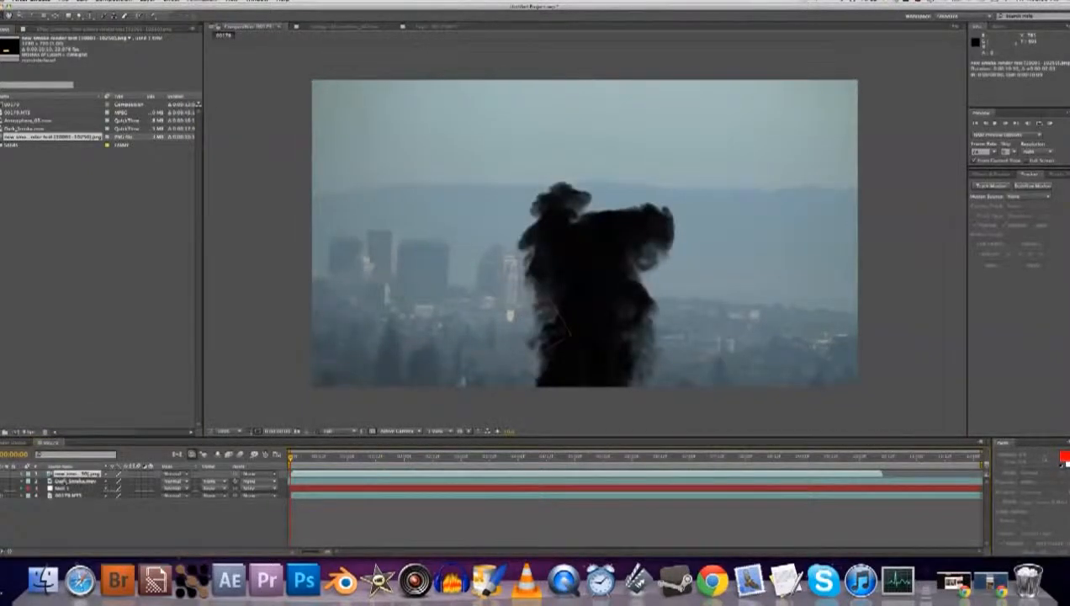
Hide the Dark_Smoke.mov layer and place the explosion sequence back at the top of the layer stack
drag(65, 482, 64, 472)
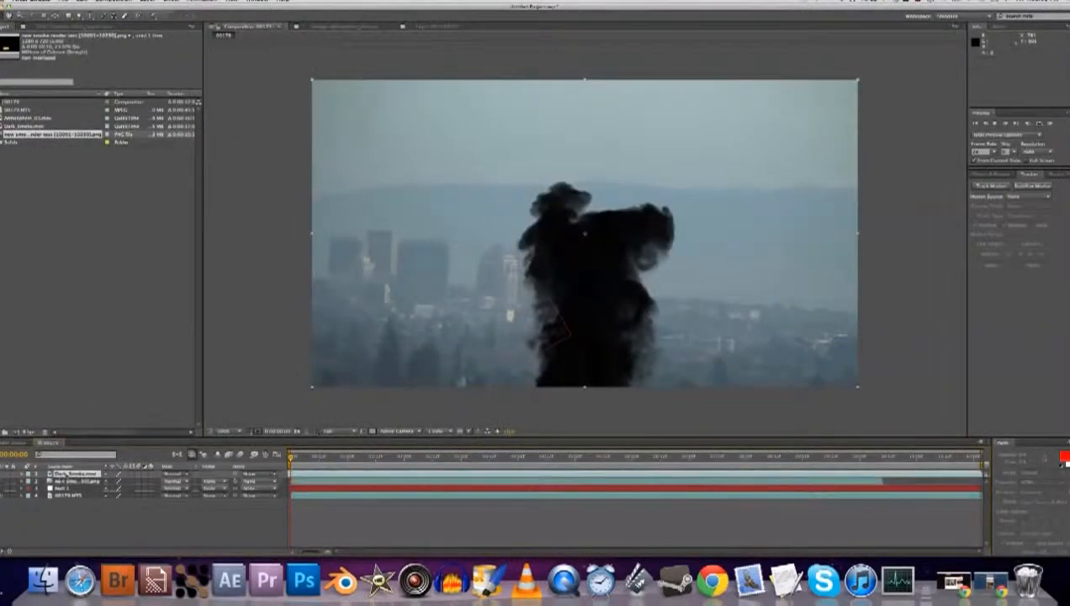
click(2, 474)
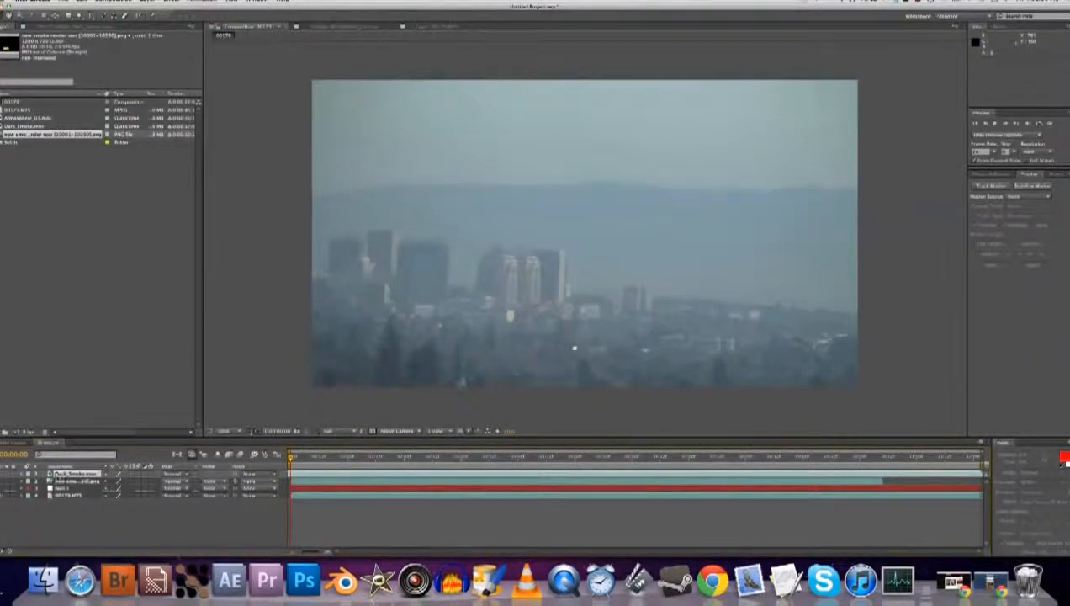
click(62, 481)
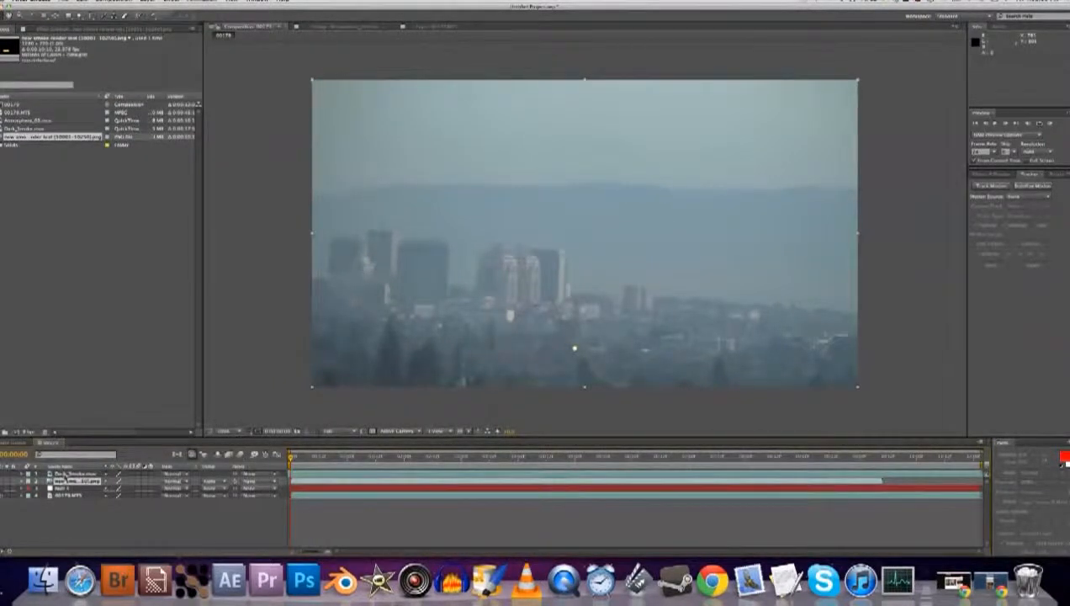
drag(66, 481, 84, 473)
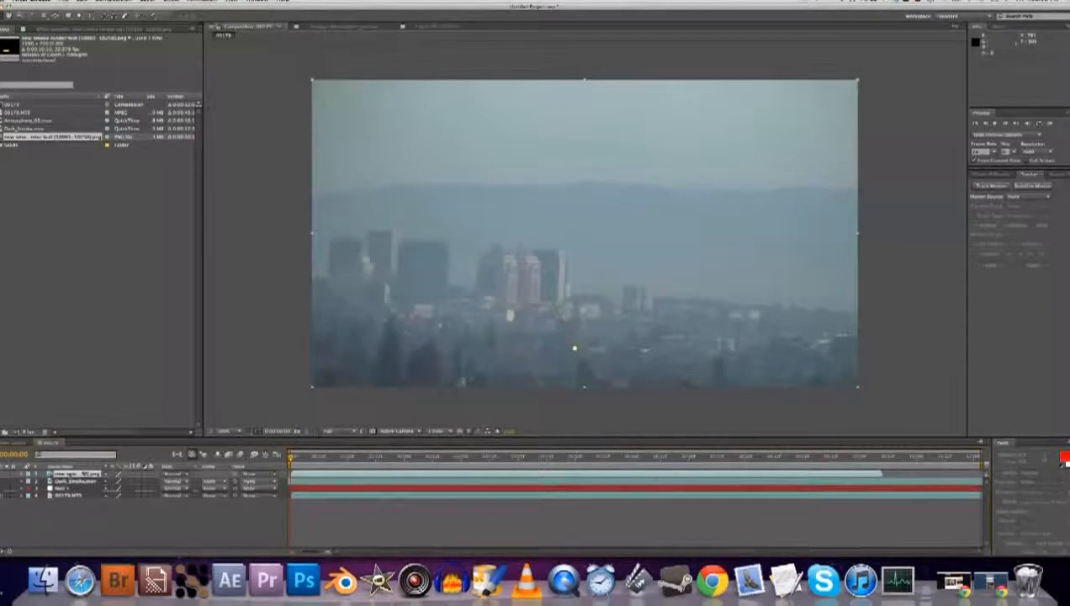
Parent the explosion sequence to Null 1 and move the explosion into the open sky, clear of the skyline
drag(234, 474, 64, 488)
key(space)
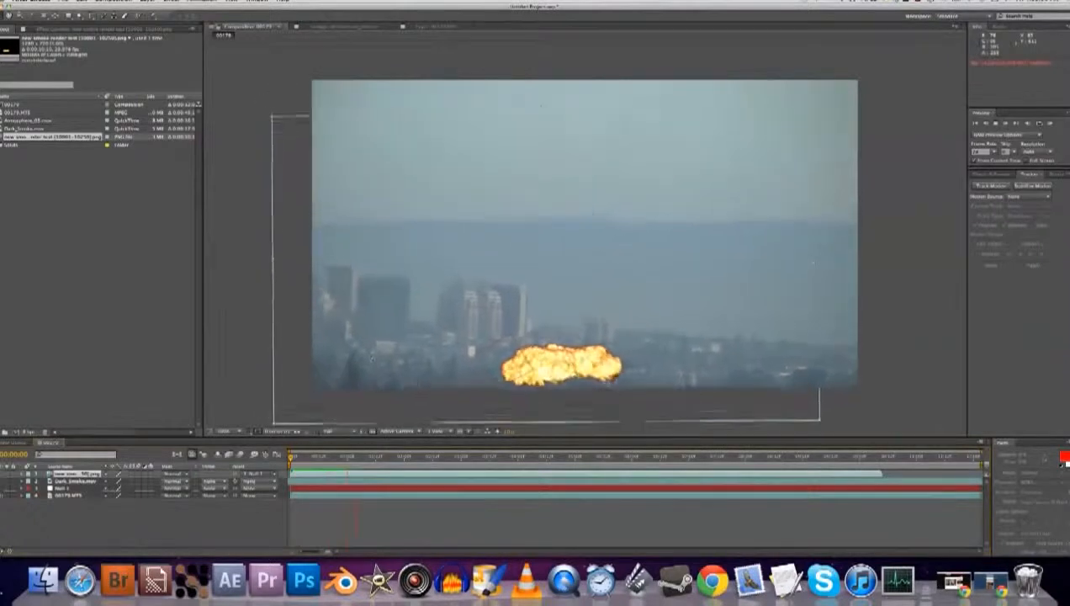
drag(624, 265, 727, 320)
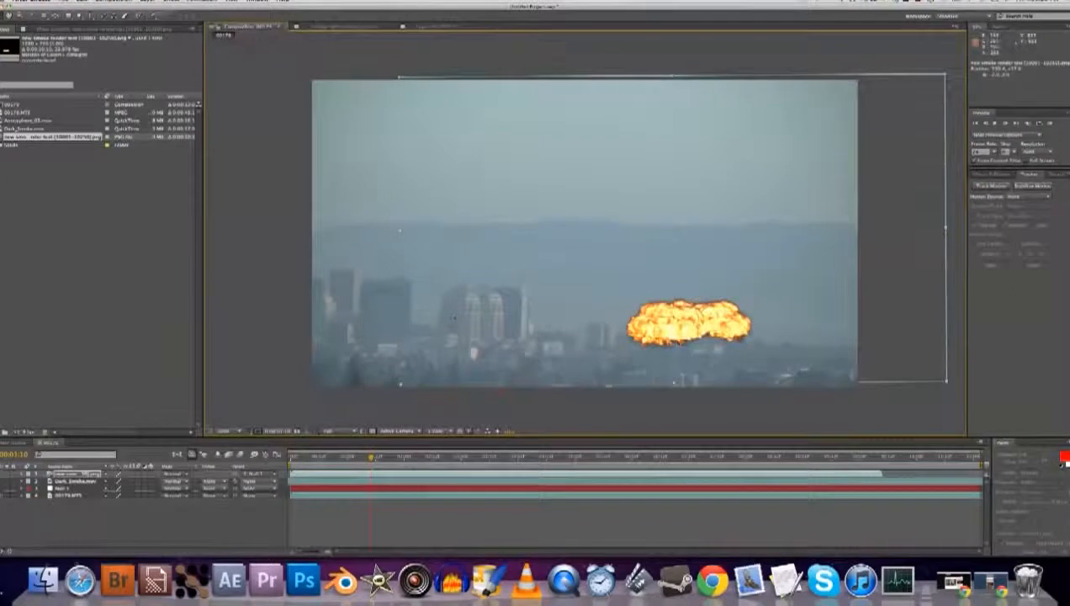
drag(685, 340, 682, 238)
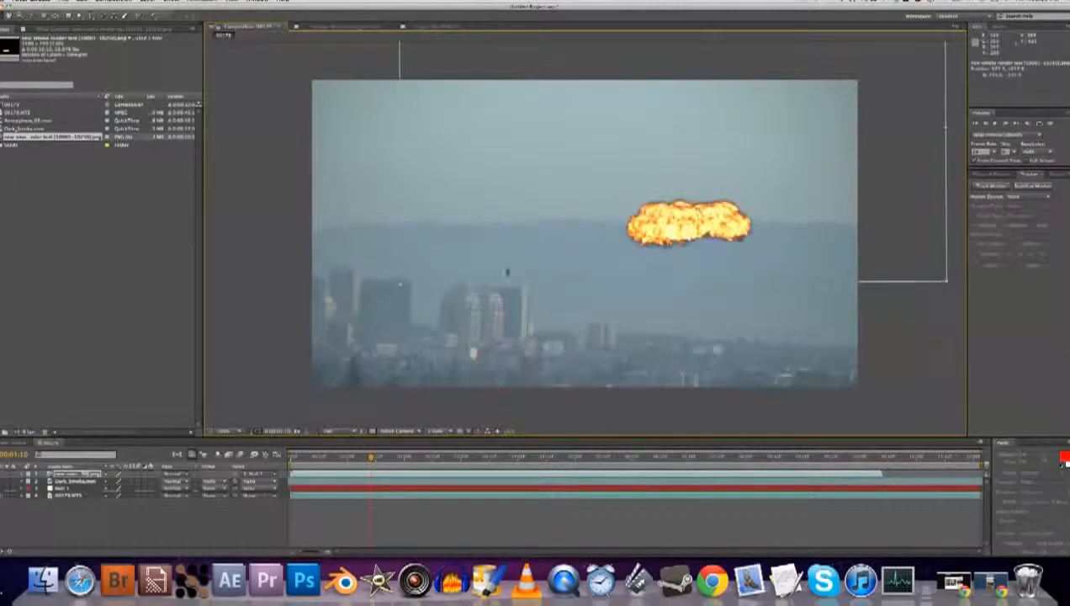
Create a hidden dark gray solid slightly larger than the frame as the top layer, and parent it to Null 1
click(532, 358)
key(super+y)
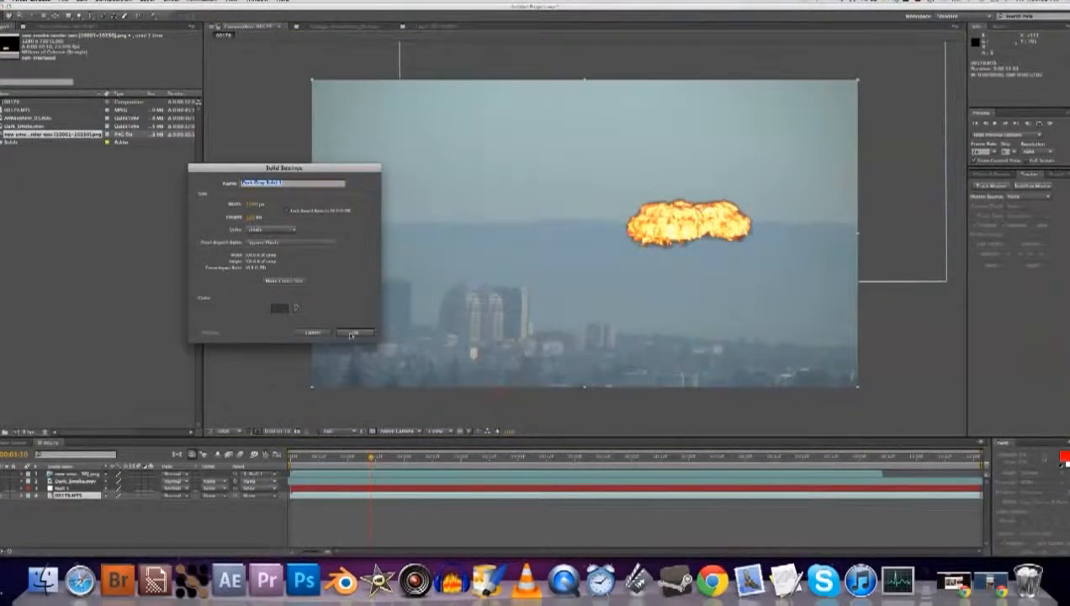
click(256, 204)
key(Return)
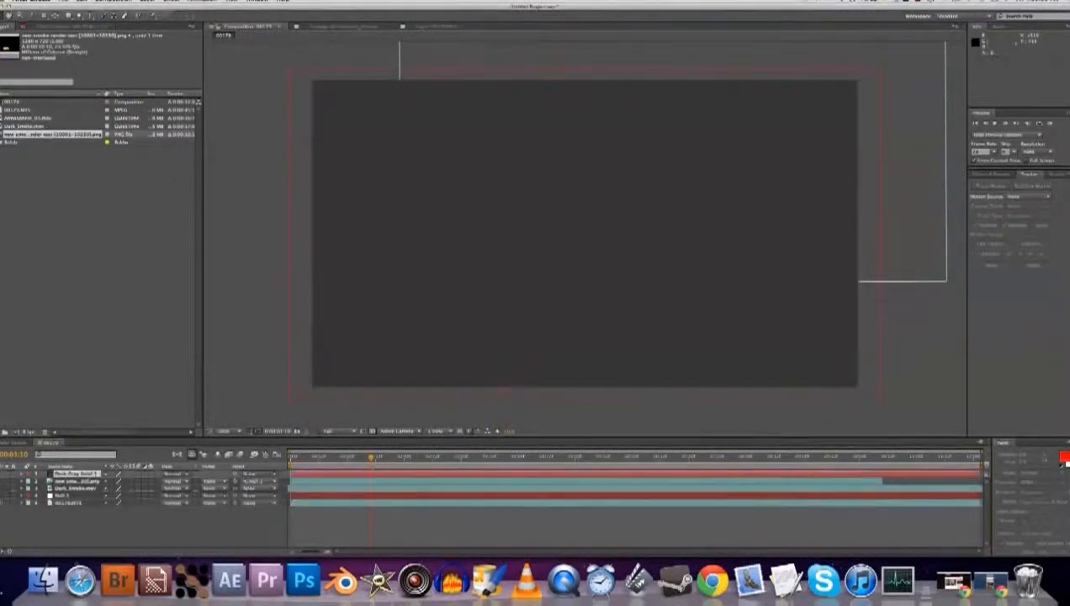
click(0, 474)
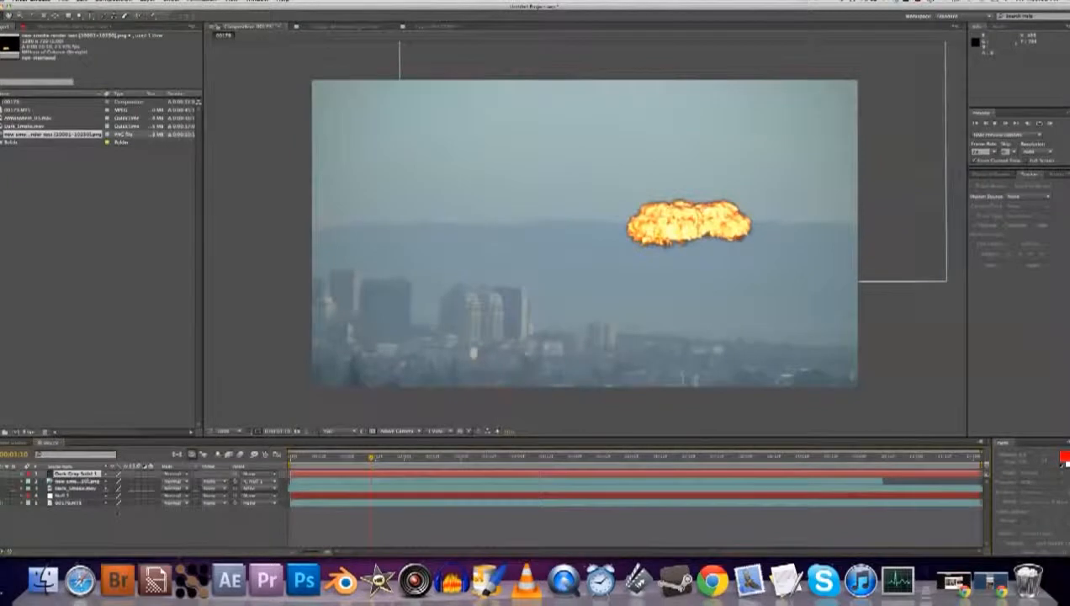
drag(237, 474, 71, 496)
Draw a closed Pen mask on the solid along the skyline and around the ground below it, and preview its tracking
scroll(448, 317, up, 1)
drag(473, 328, 421, 172)
key(g)
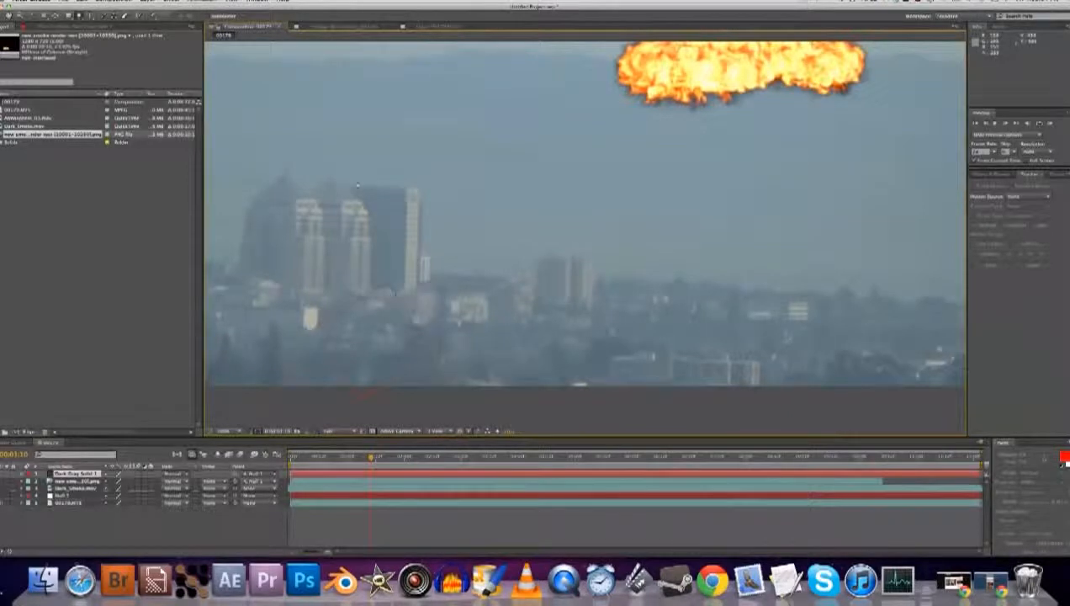
click(329, 181)
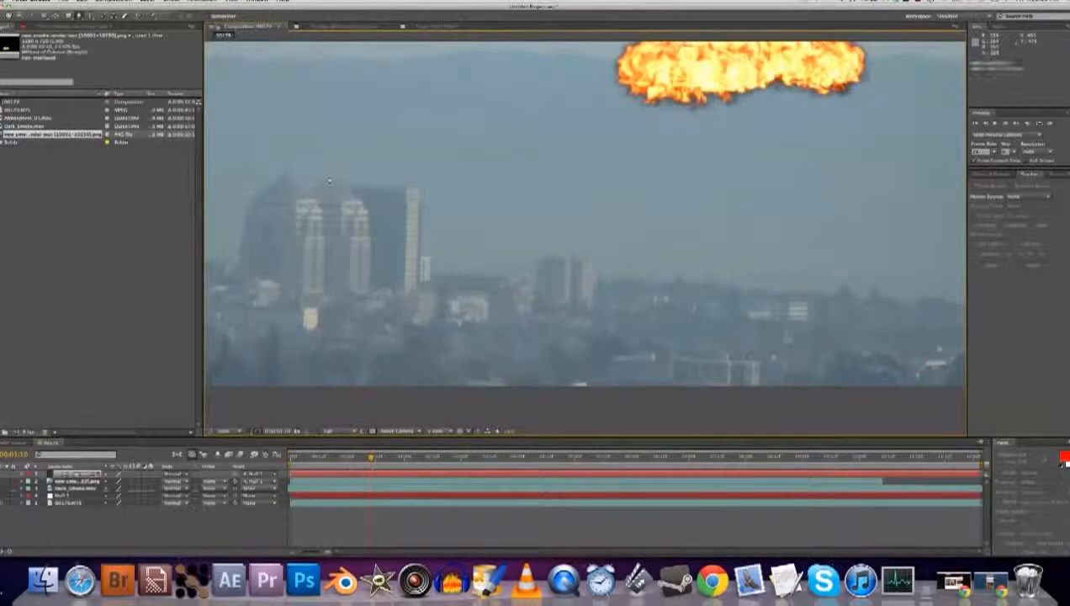
click(413, 187)
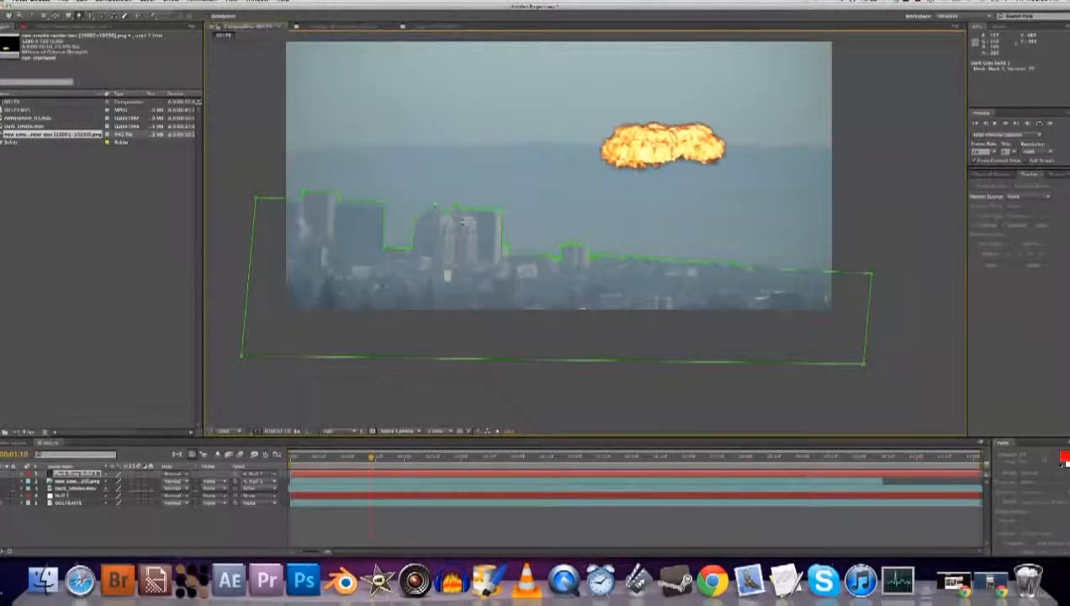
key(v)
key(space)
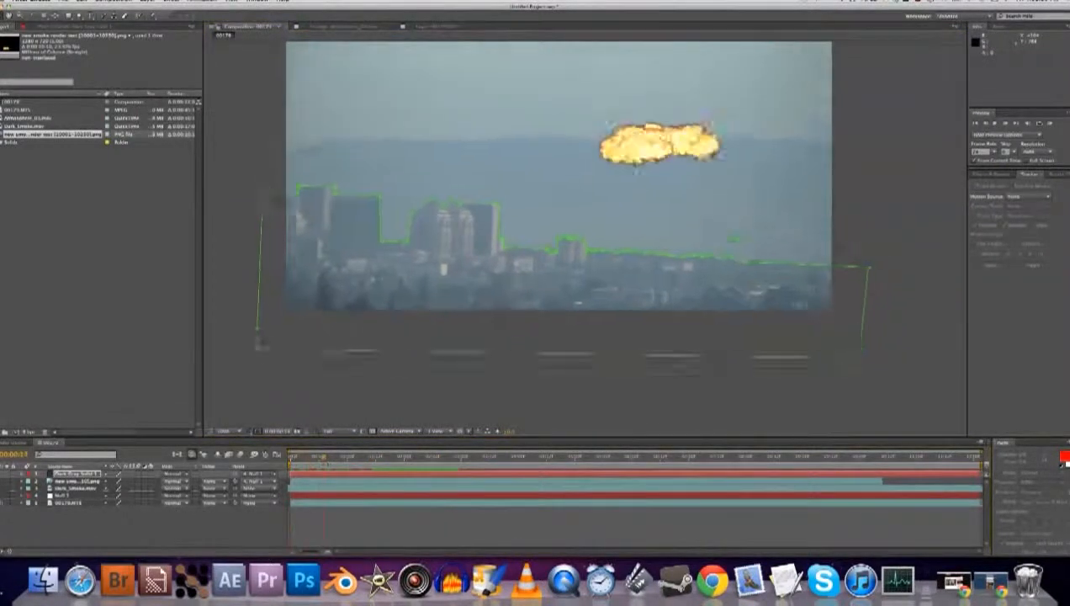
Set the explosion sequence's track matte to Alpha Inverted Matte "Dark Gray Solid 1"
click(80, 482)
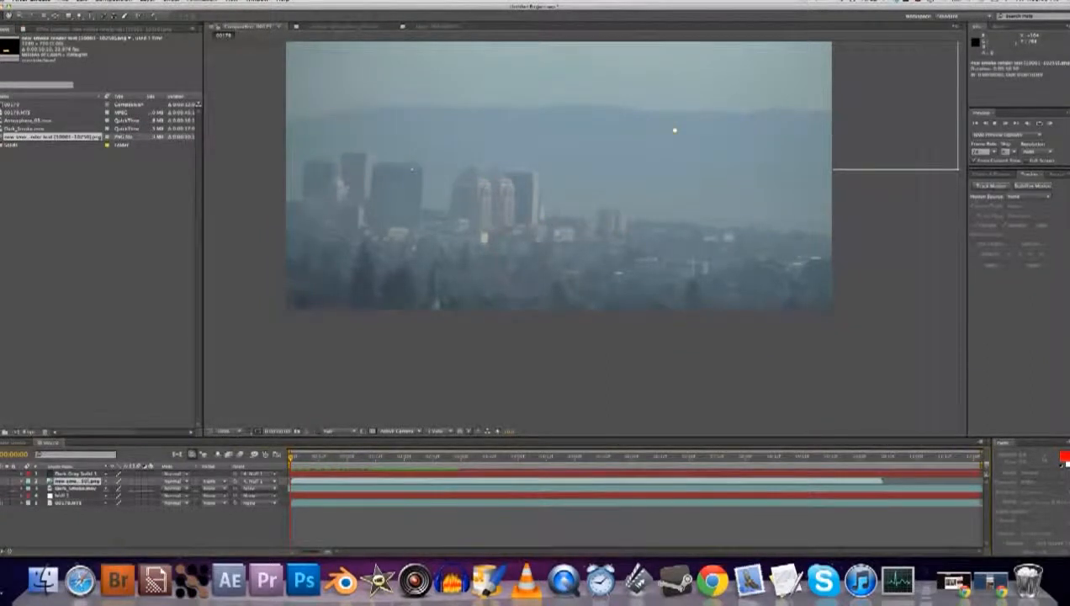
click(220, 481)
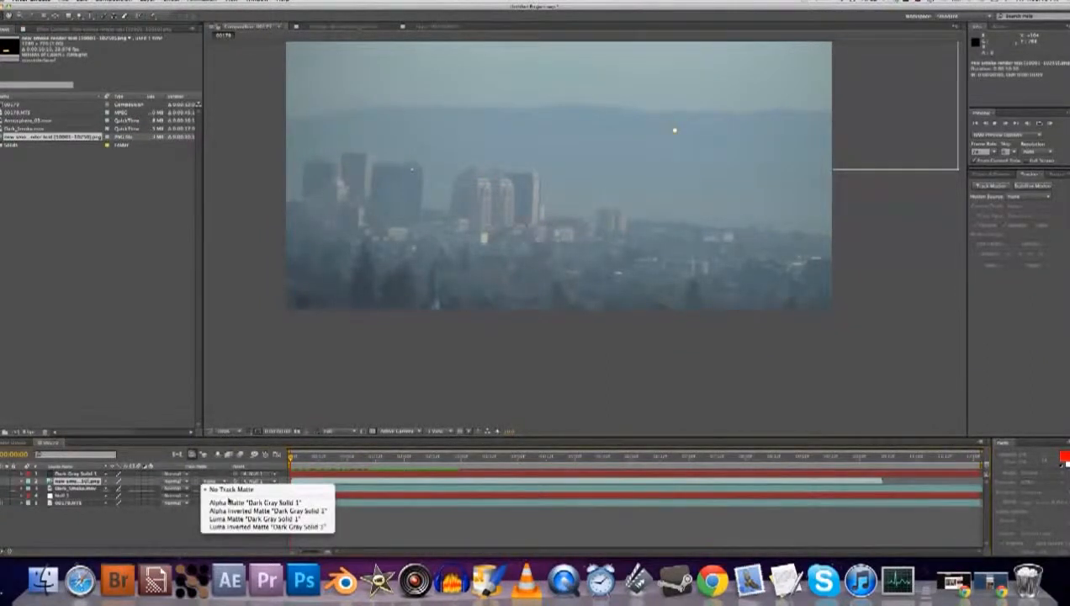
click(232, 511)
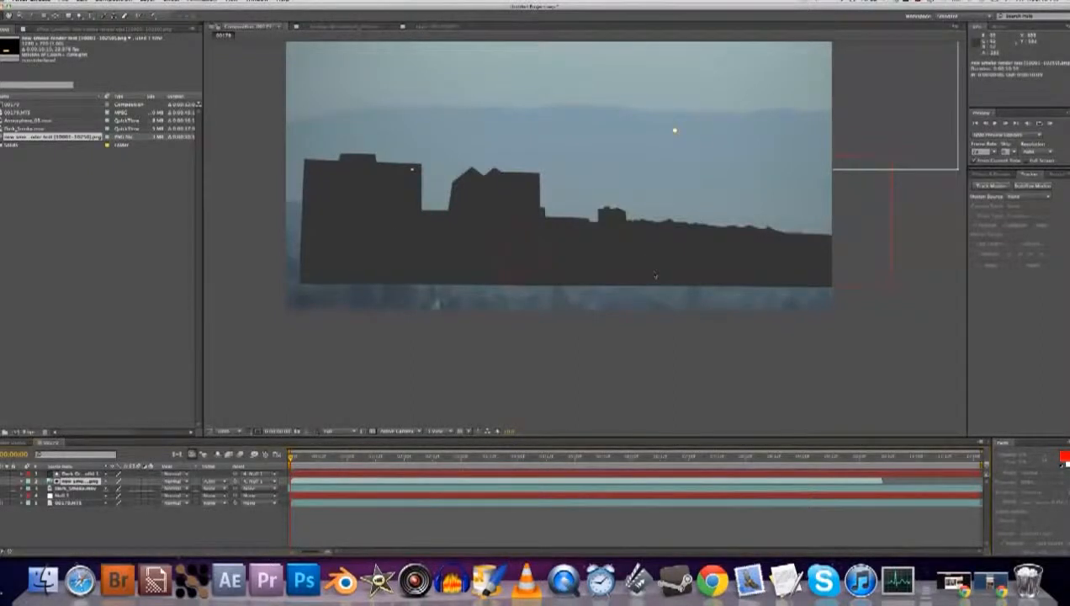
Hide the dark gray solid and move the explosion down behind the small buildings on the horizon
drag(722, 126, 708, 182)
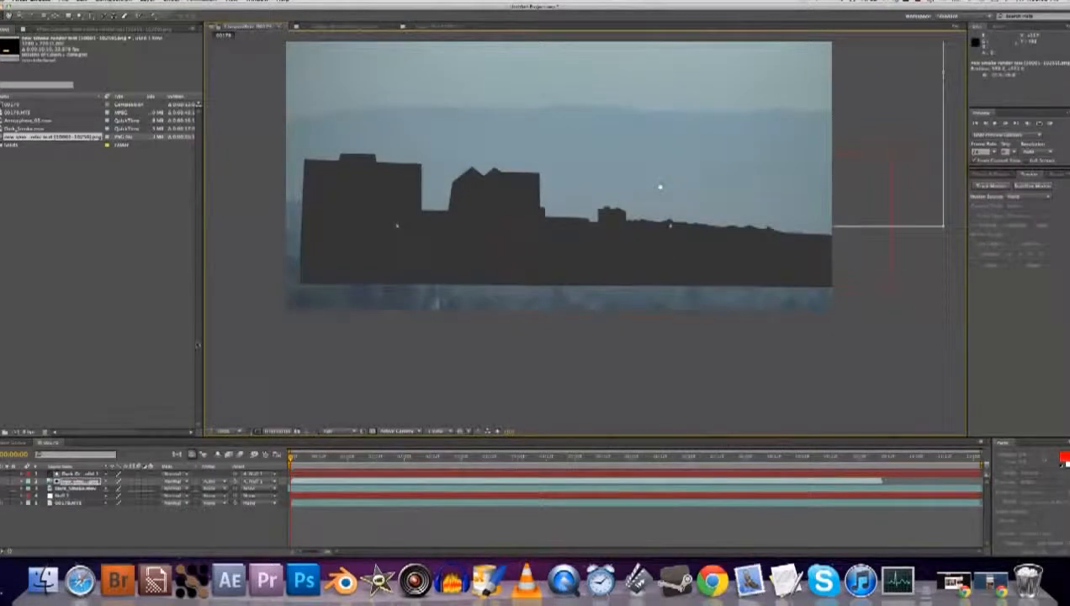
click(2, 473)
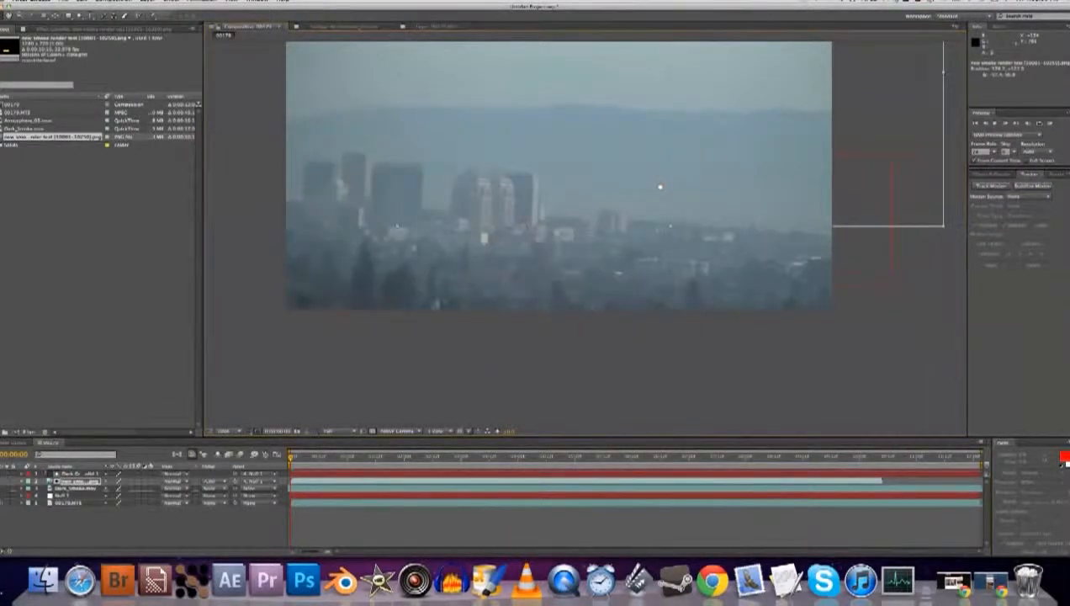
click(394, 456)
drag(686, 193, 633, 221)
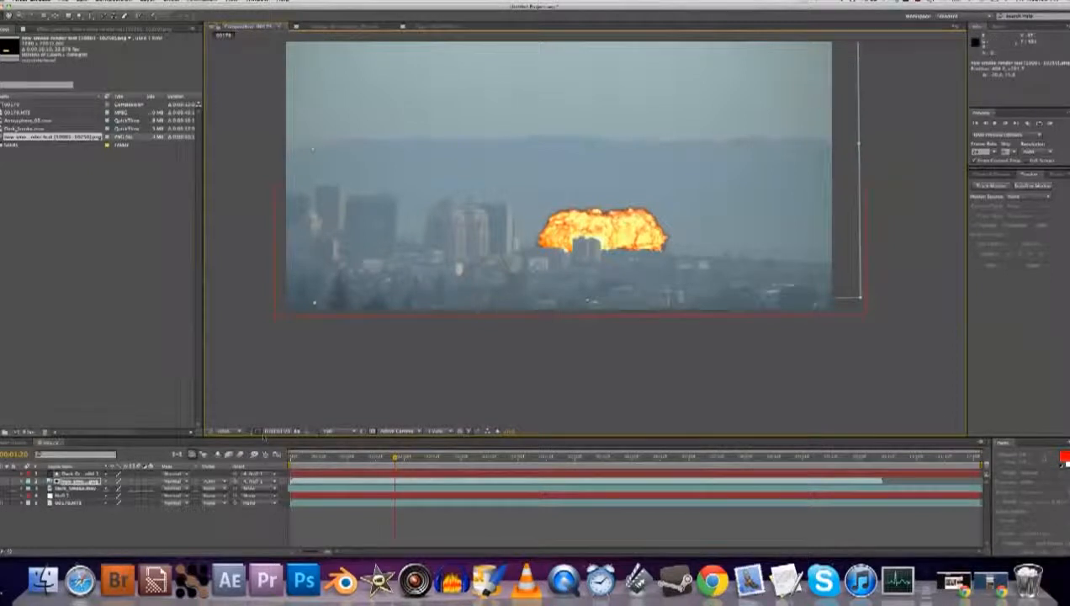
Set the explosion sequence's parent to None and reset its transform
click(250, 481)
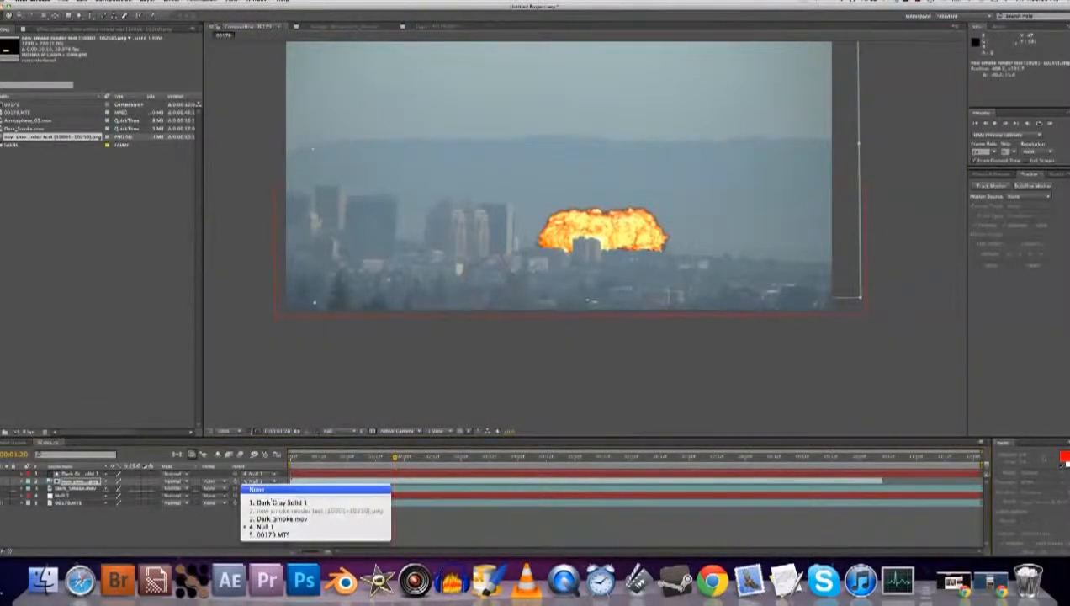
click(245, 488)
right_click(340, 477)
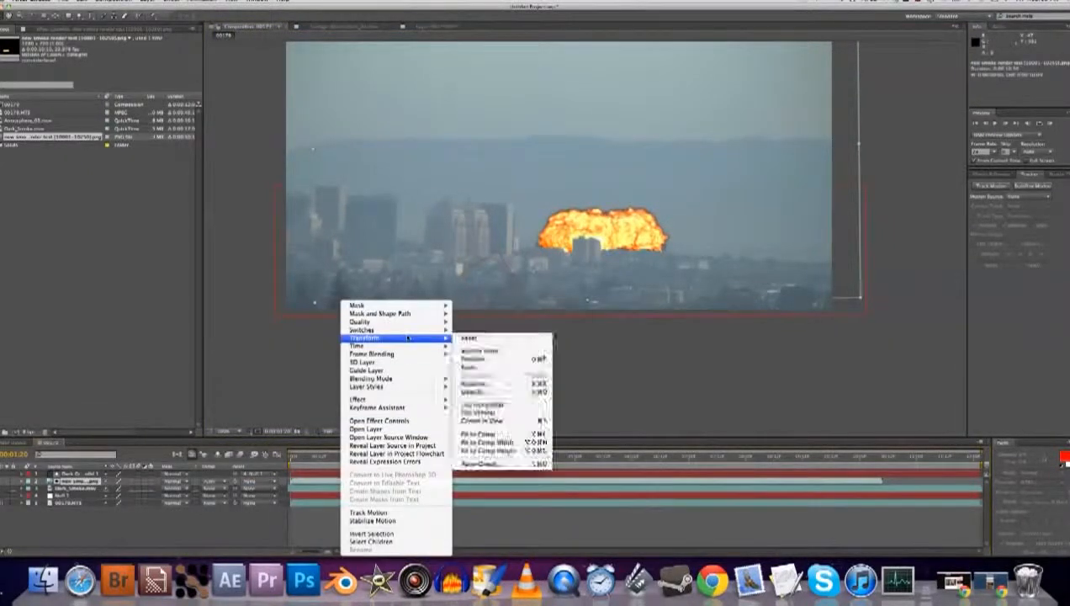
mouse_move(396, 338)
click(468, 337)
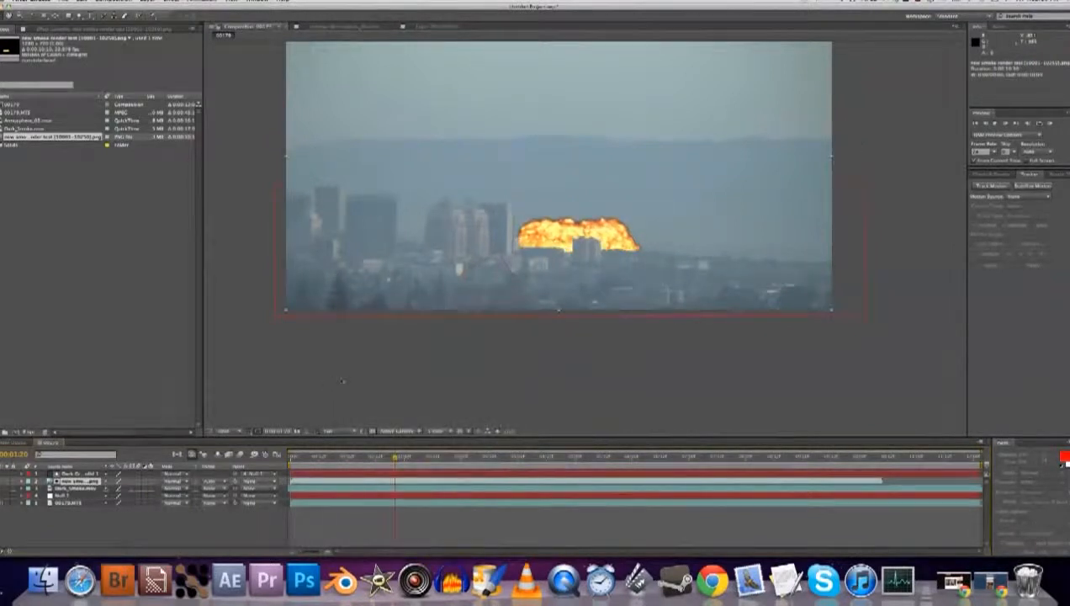
Pre-compose the explosion sequence with all attributes left in 00179, and open the new composition
key(super+shift+c)
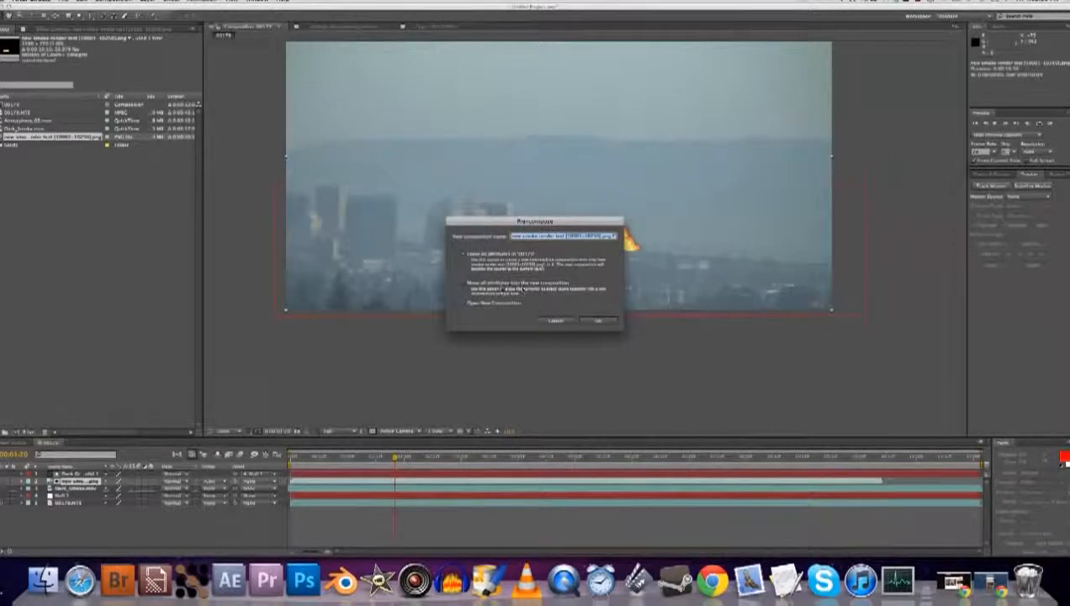
key(Return)
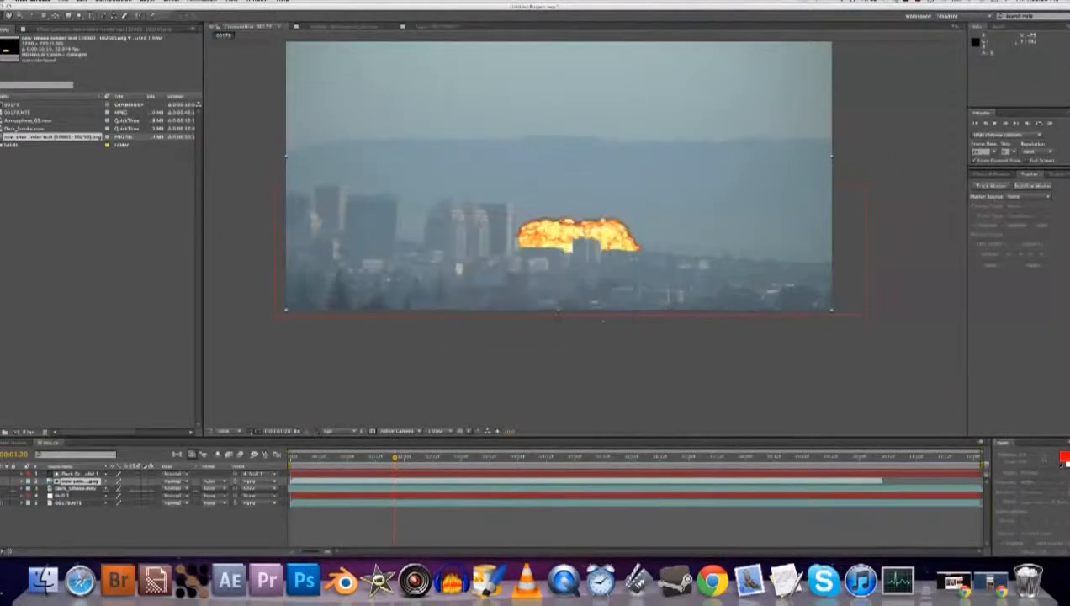
double_click(79, 482)
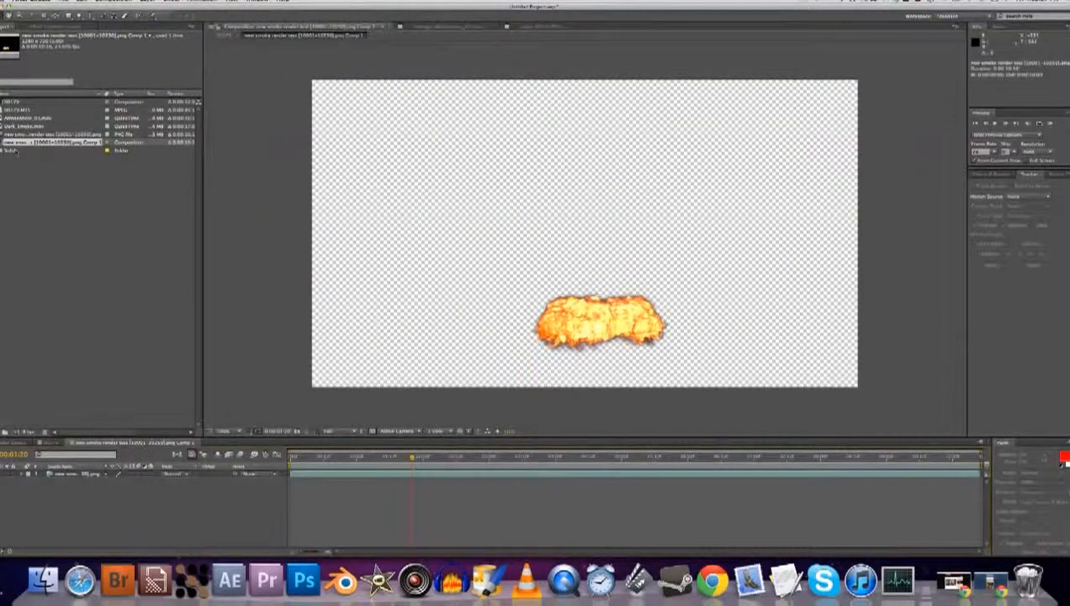
Add Dark_Smoke.mov below the explosion in the pre-composition, and delete the smoke layer from 00179
drag(29, 126, 64, 480)
click(51, 443)
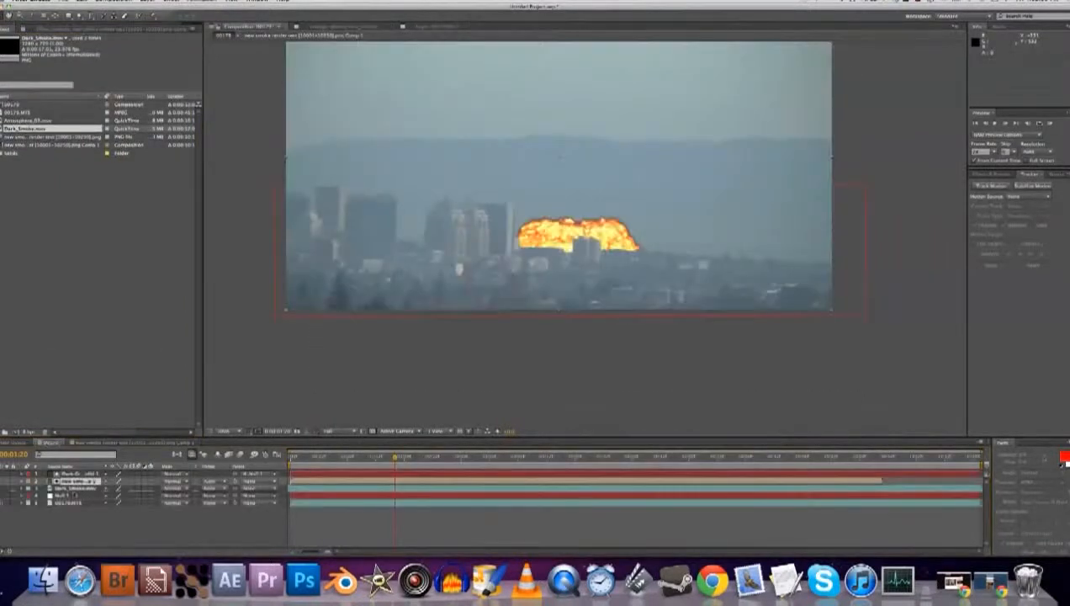
click(75, 489)
key(Delete)
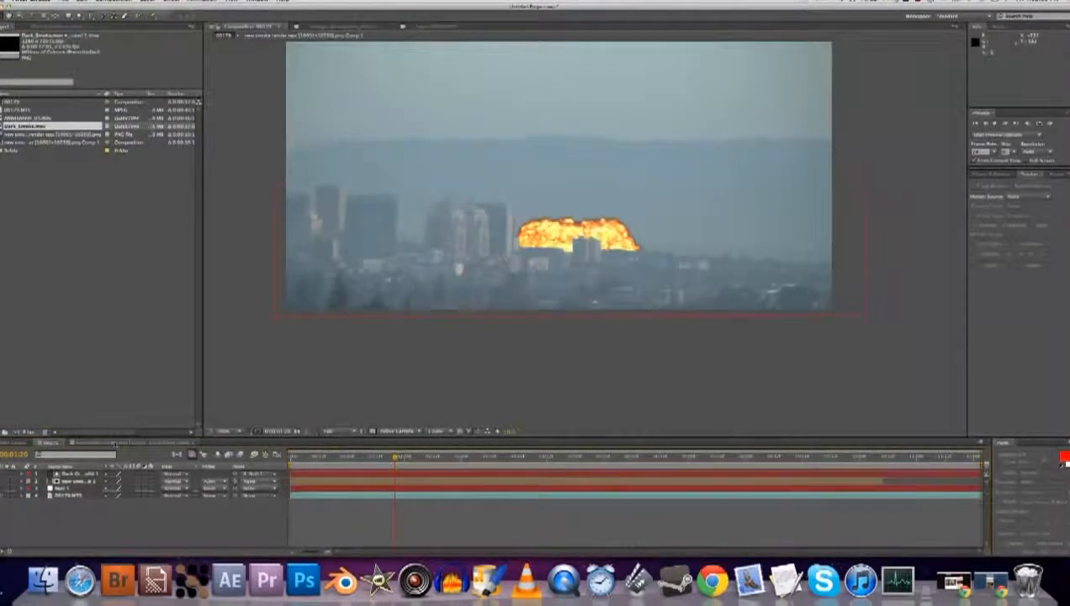
Open the explosion's pre-composition and animate the explosion's position with keyframes at its first visible frames and at the composition's end
click(130, 443)
click(290, 456)
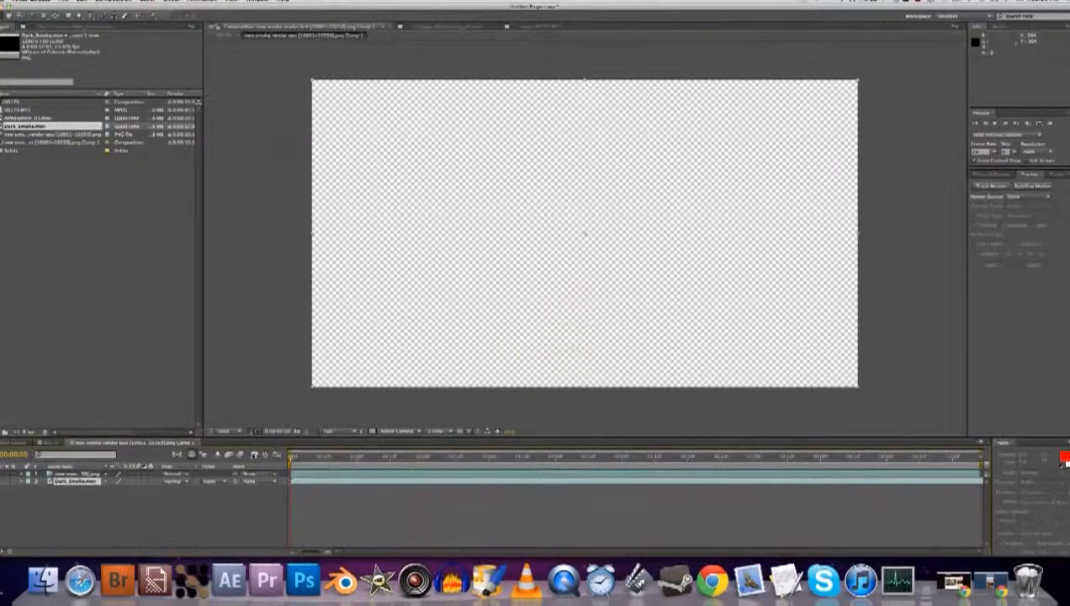
drag(291, 456, 295, 456)
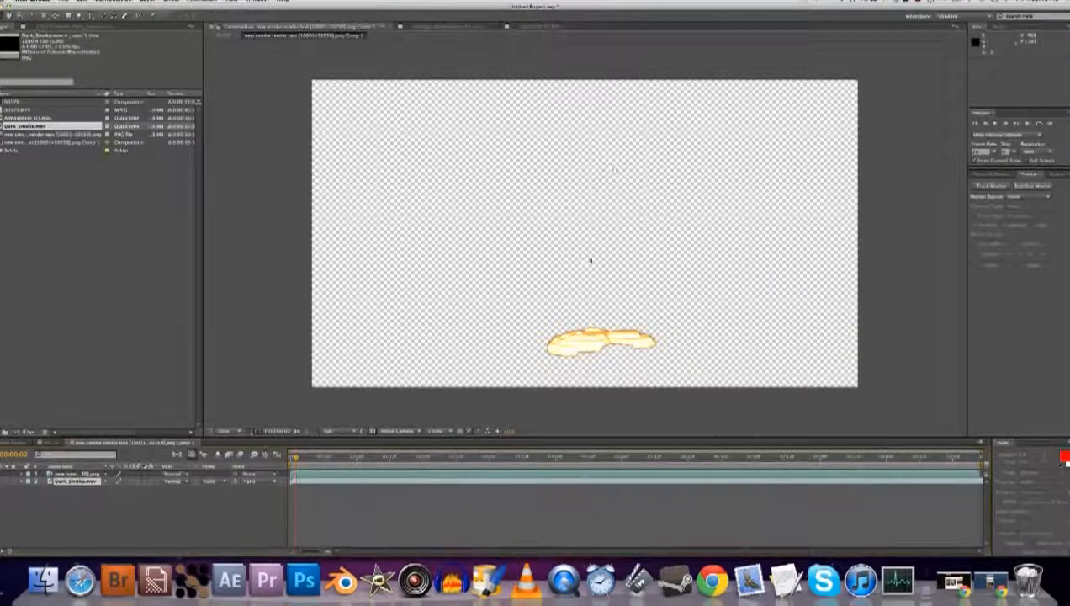
click(74, 474)
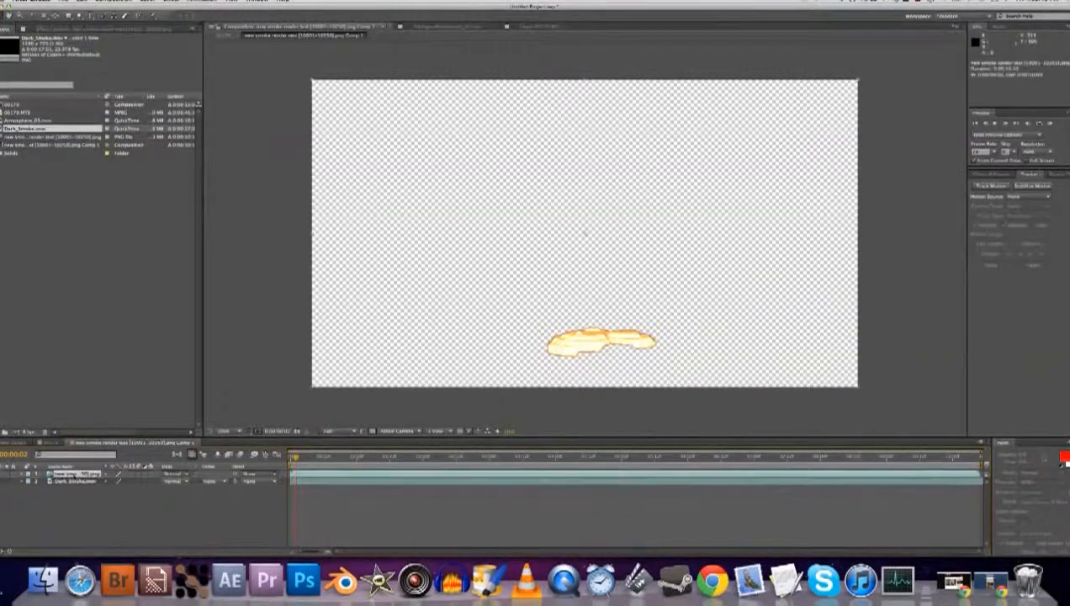
key(p)
click(49, 482)
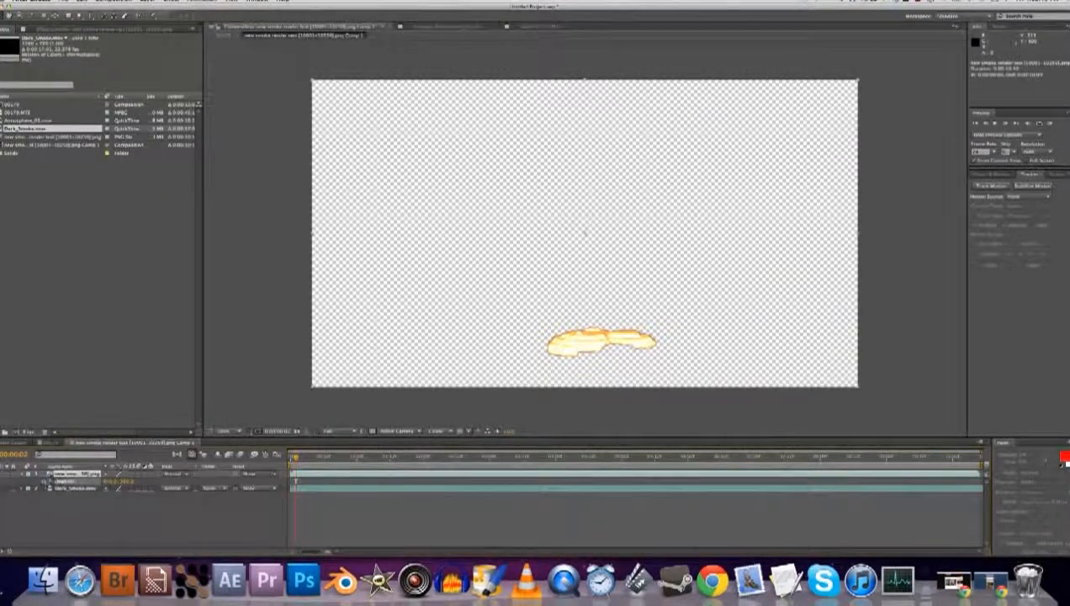
key(space)
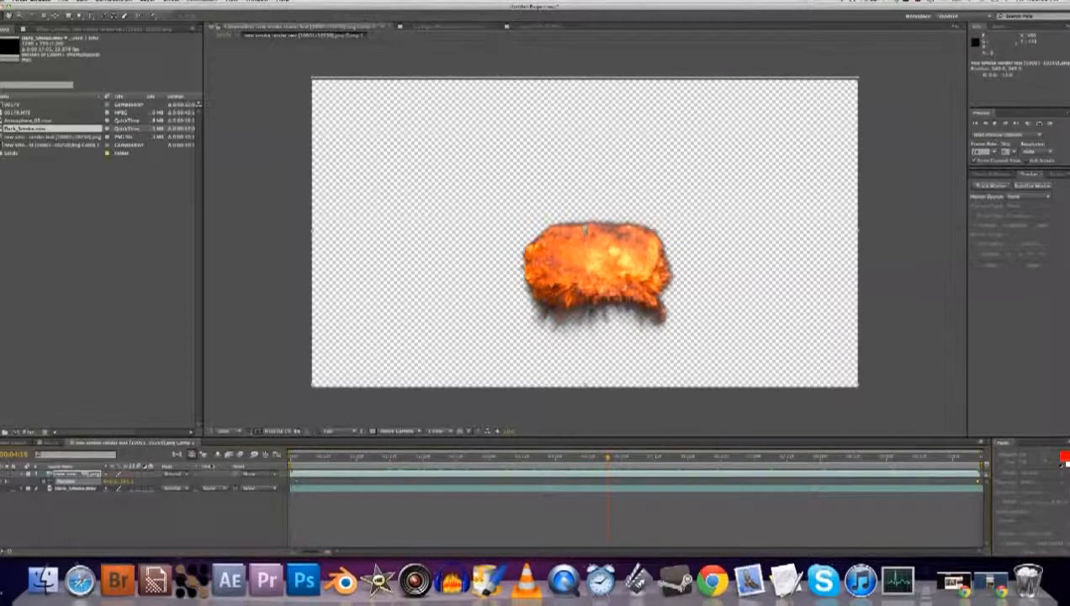
key(space)
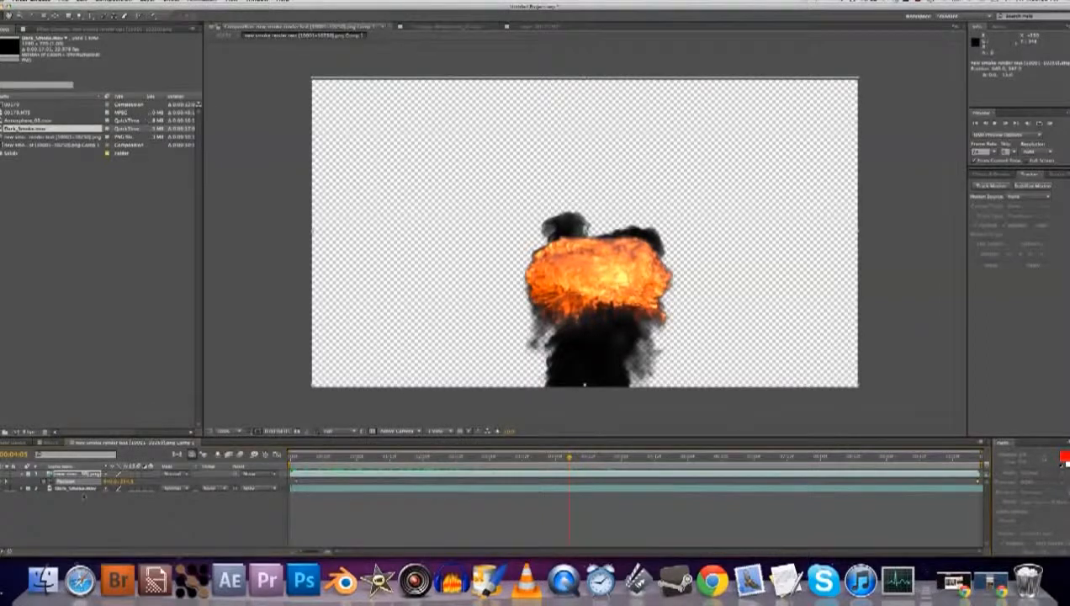
Enable time remapping on Dark_Smoke.mov and retime it with a keyframe placed near the end of the composition
click(86, 489)
click(173, 8)
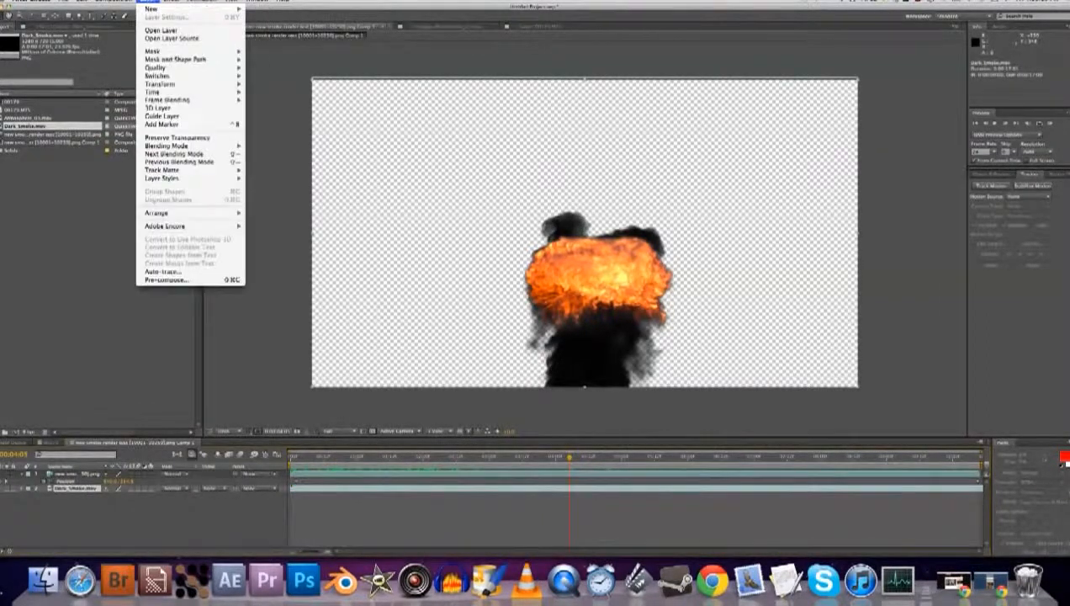
mouse_move(156, 92)
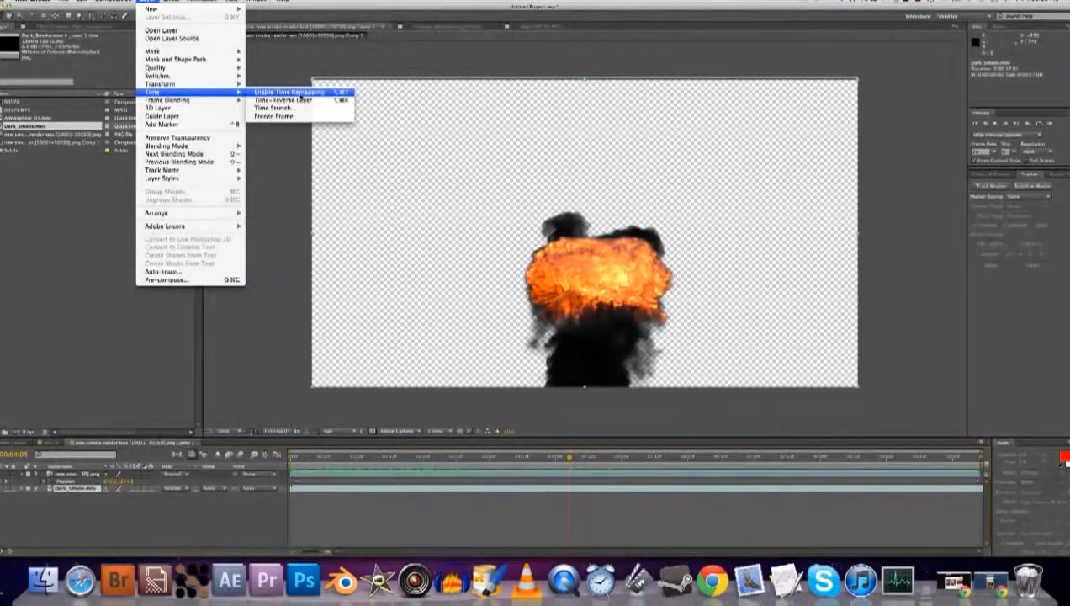
click(294, 92)
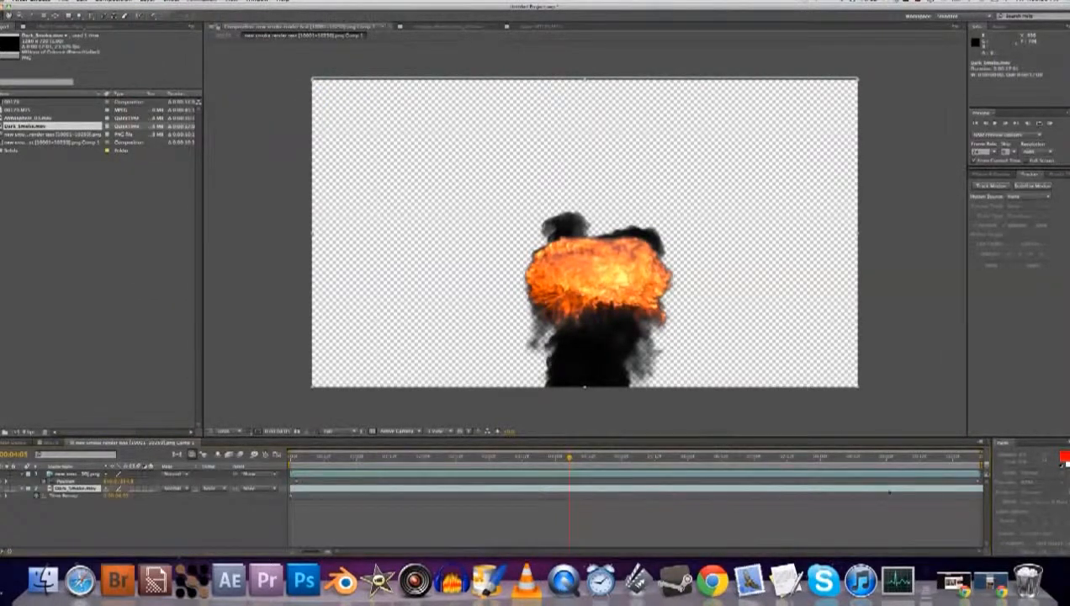
drag(954, 457, 713, 461)
click(3, 497)
key(space)
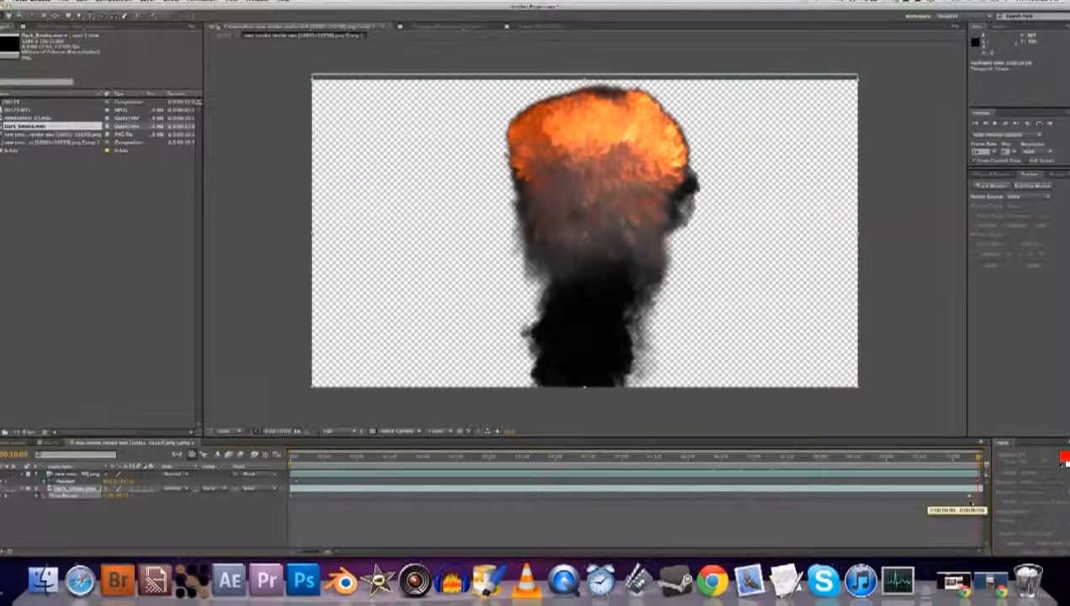
Lower the explosion sequence at its first position keyframe, near the start of the composition
drag(972, 459, 434, 453)
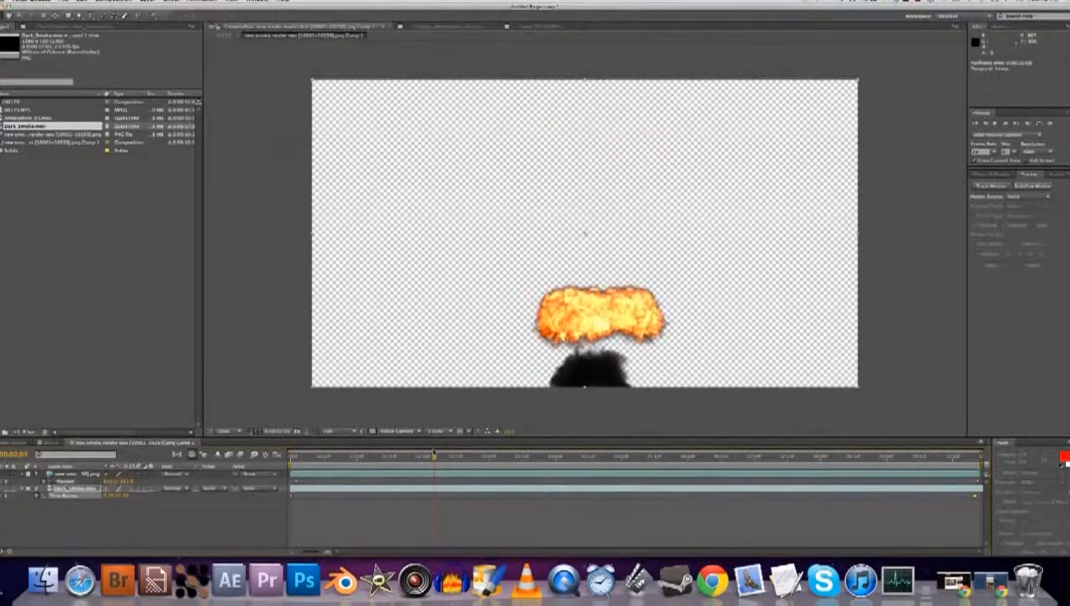
drag(398, 466, 297, 465)
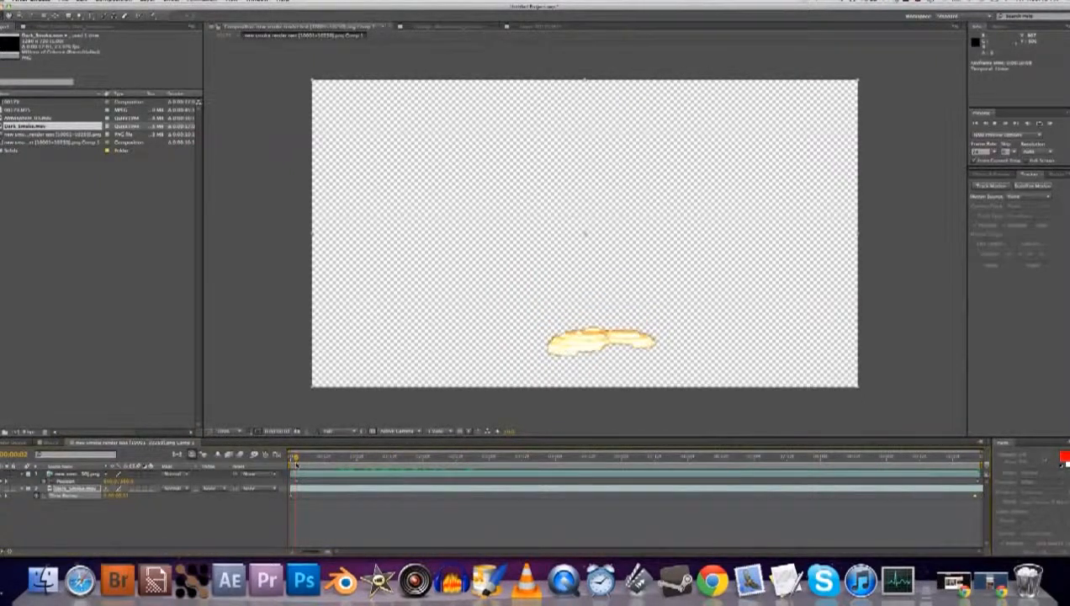
drag(568, 340, 566, 360)
key(super+z)
click(515, 473)
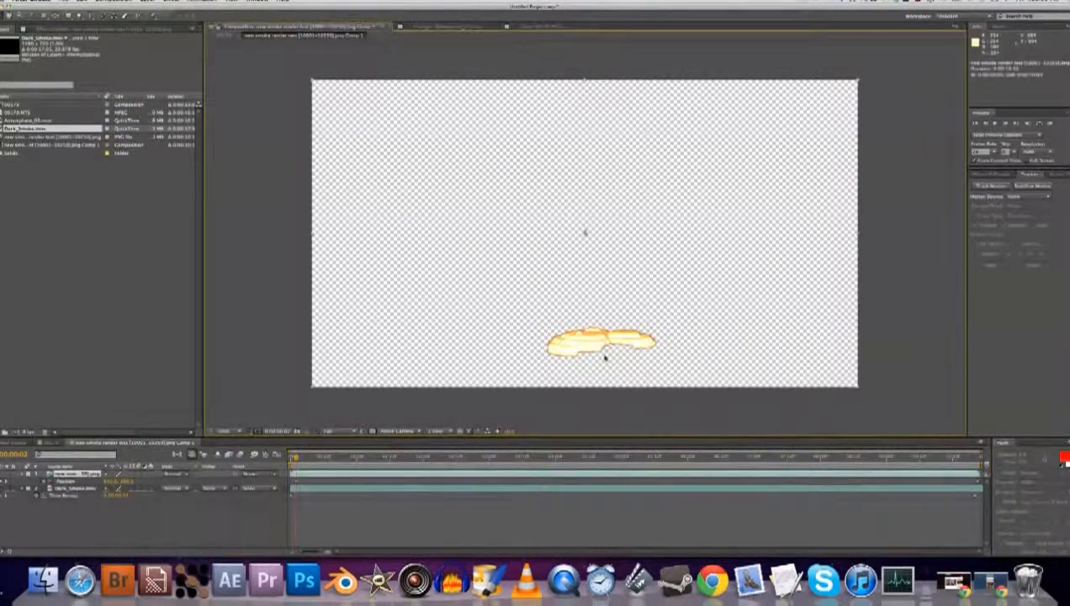
drag(604, 326, 604, 334)
key(space)
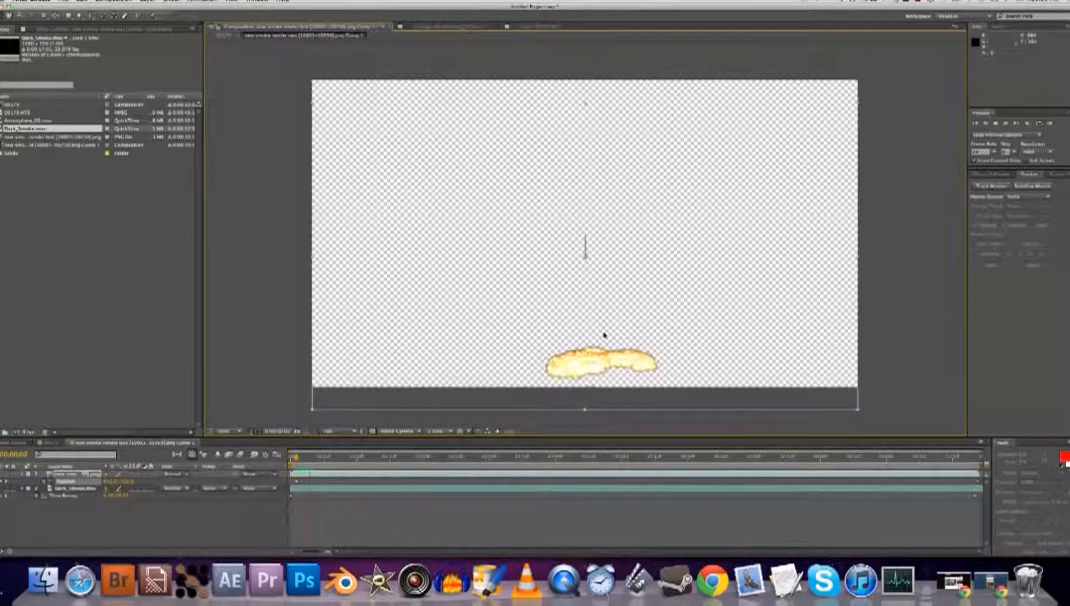
Lower the explosion further at one second, move that position keyframe back to the start, and preview the motion
drag(594, 341, 594, 354)
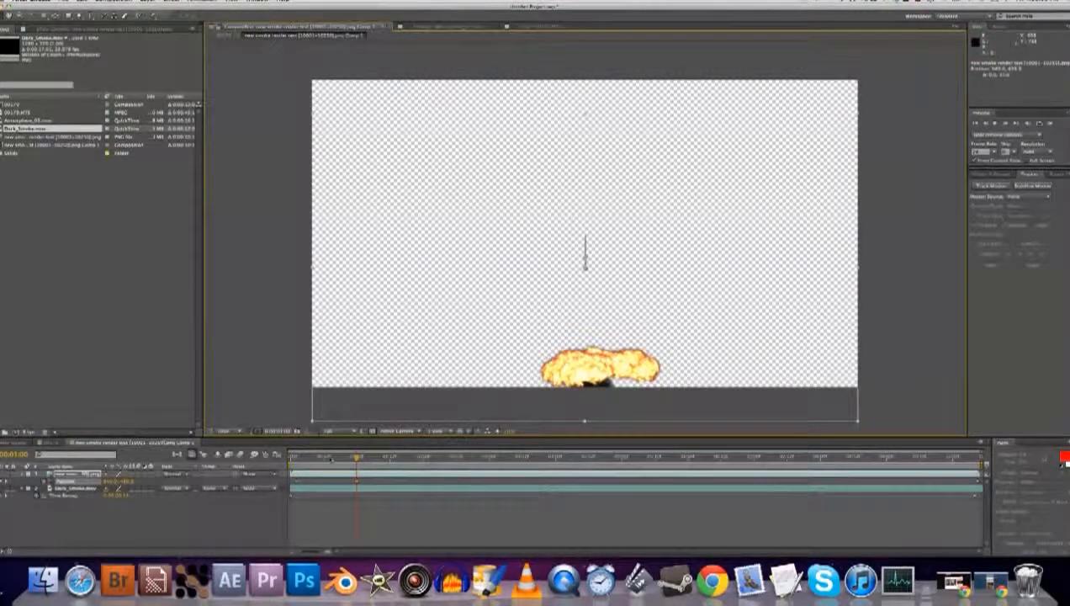
drag(357, 482, 296, 482)
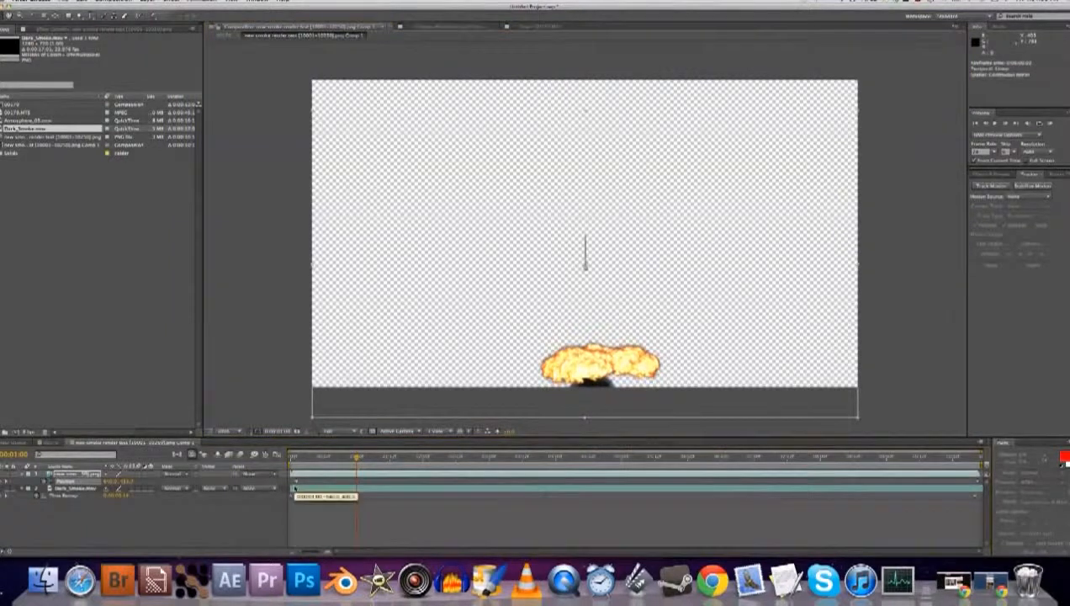
key(space)
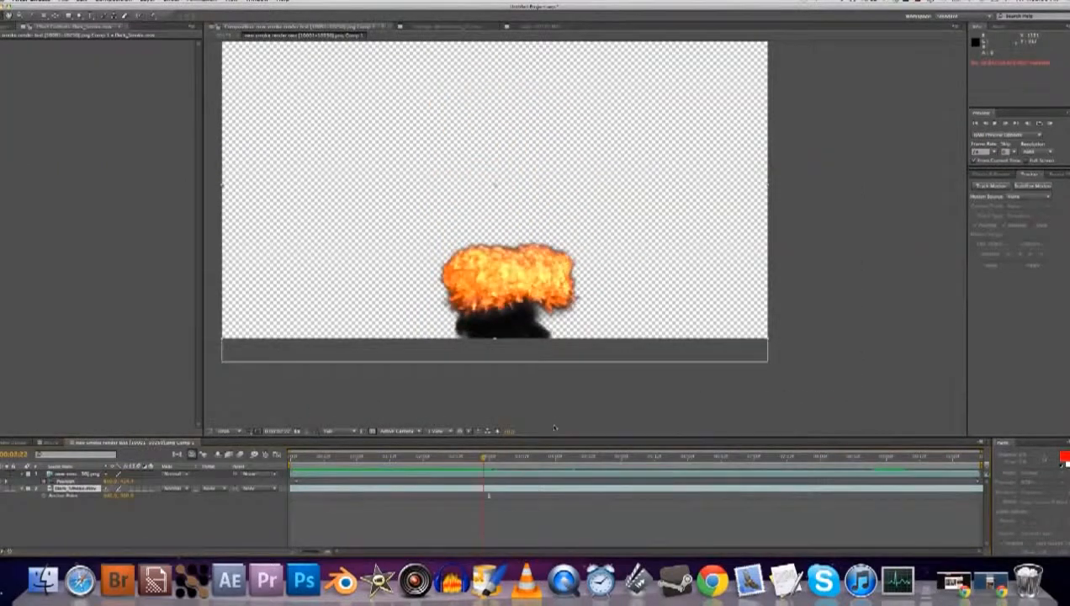
key(space)
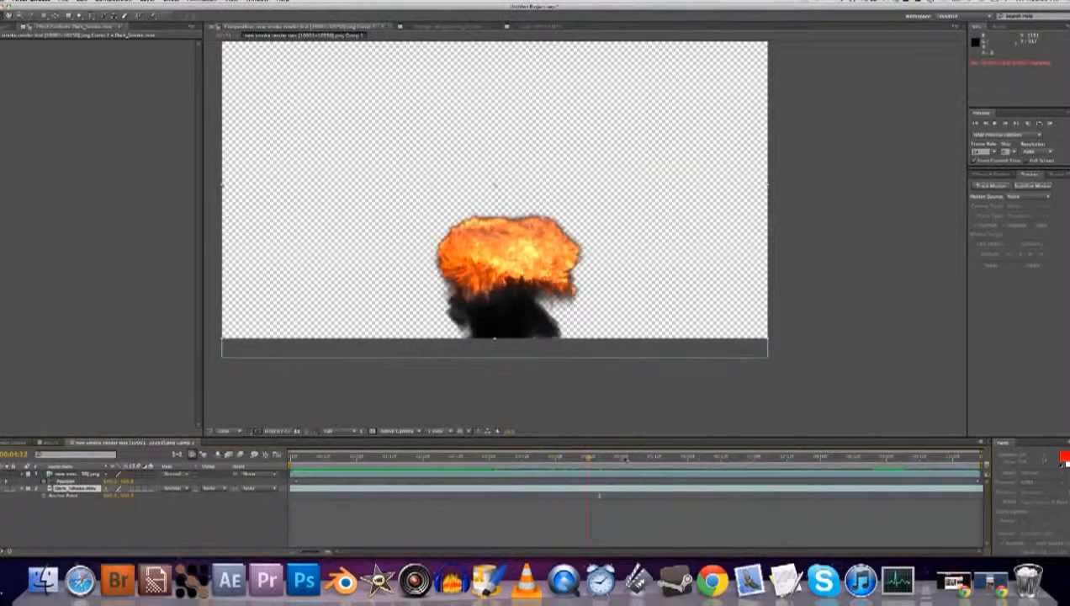
Apply Mesh Warp with 3 rows and 3 columns to Dark_Smoke.mov and spread the bottom mesh points outward to widen the smoke's base
click(171, 2)
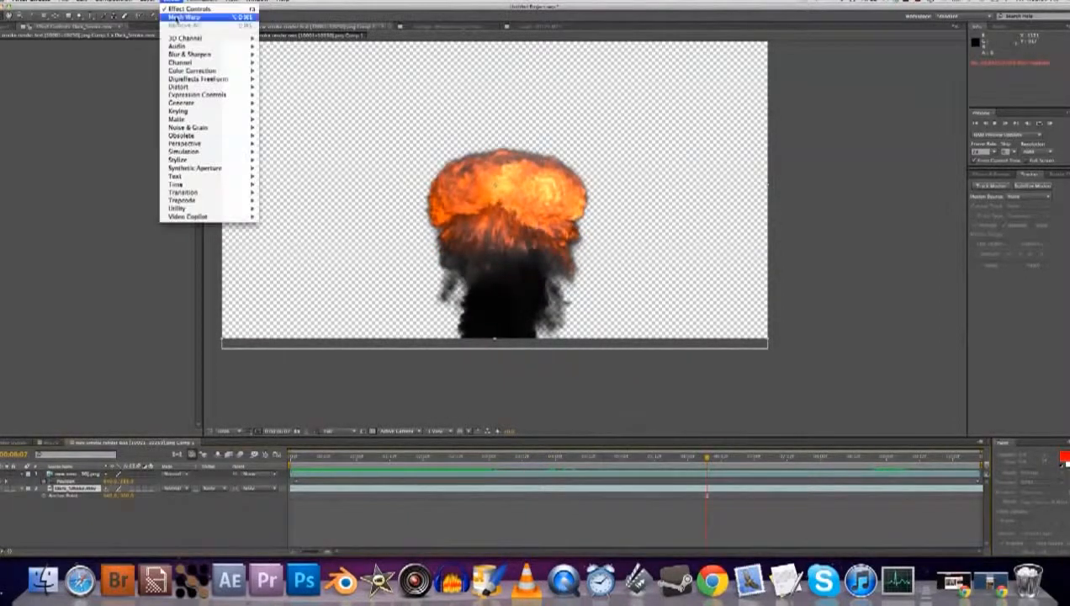
mouse_move(210, 87)
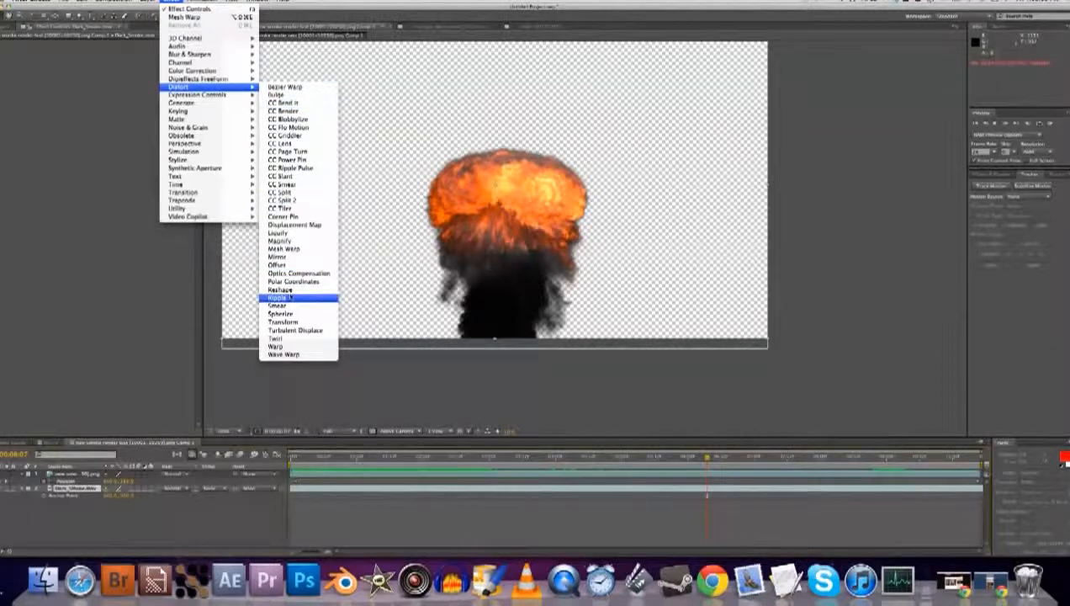
click(296, 249)
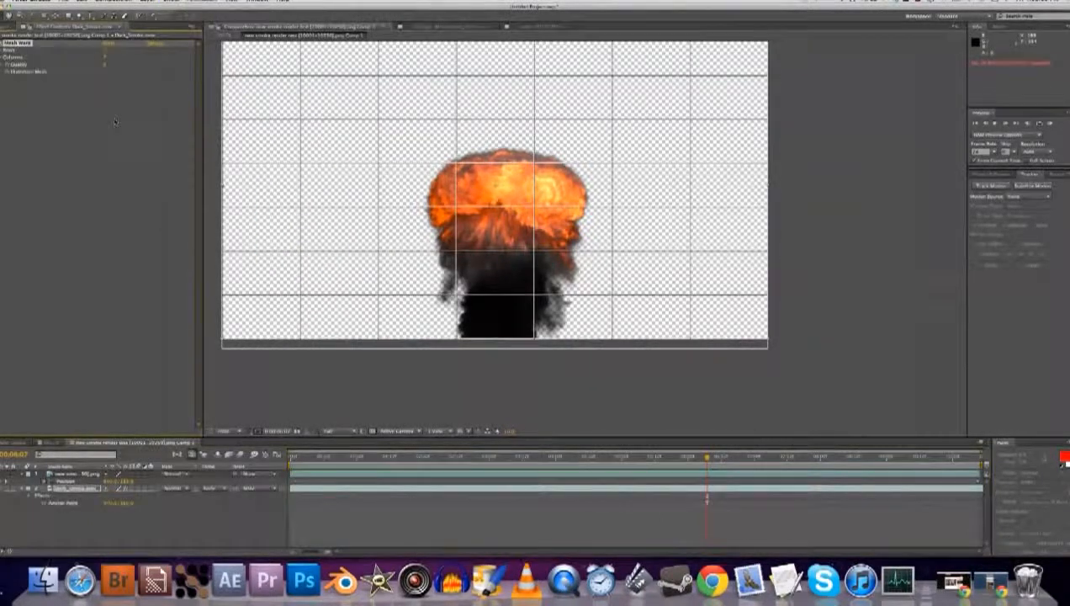
text(3)
key(Tab)
text(3)
key(Return)
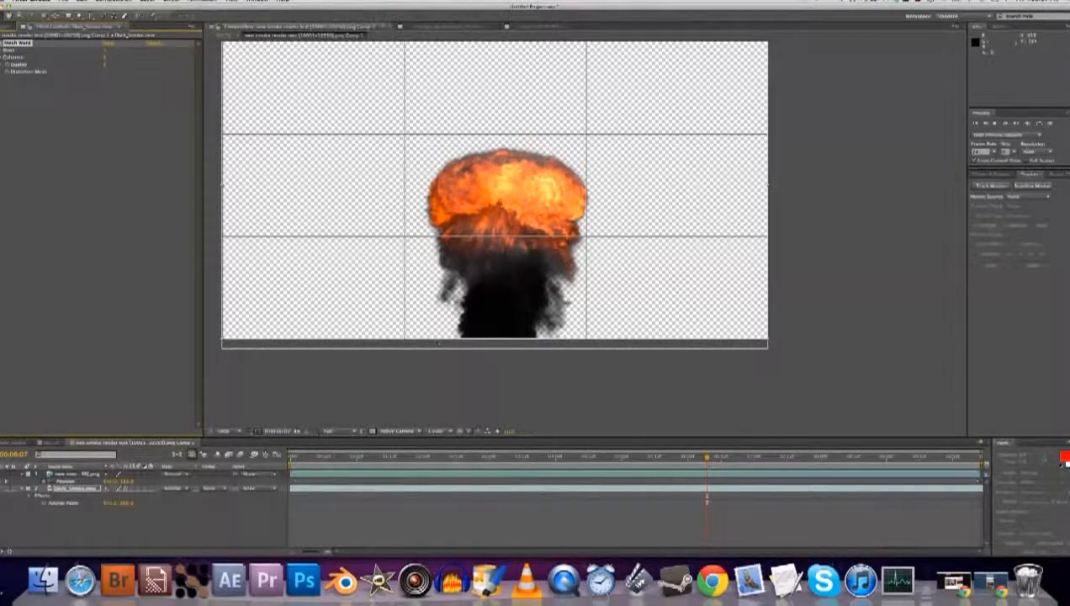
drag(407, 340, 362, 339)
drag(587, 340, 612, 315)
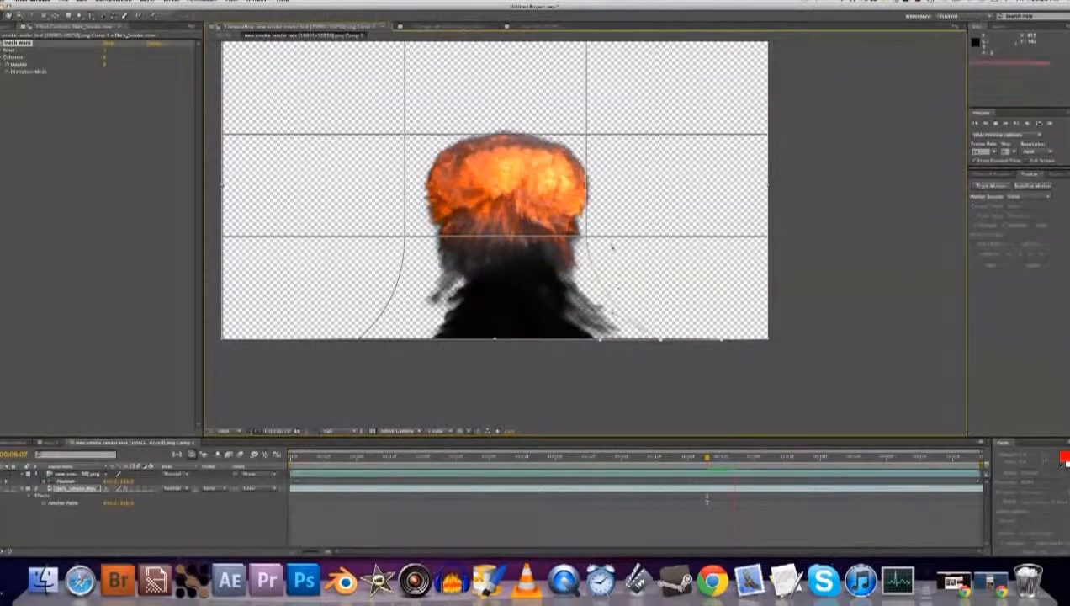
Stretch the explosion sequence horizontally so the fireball is wider than the smoke column
click(82, 474)
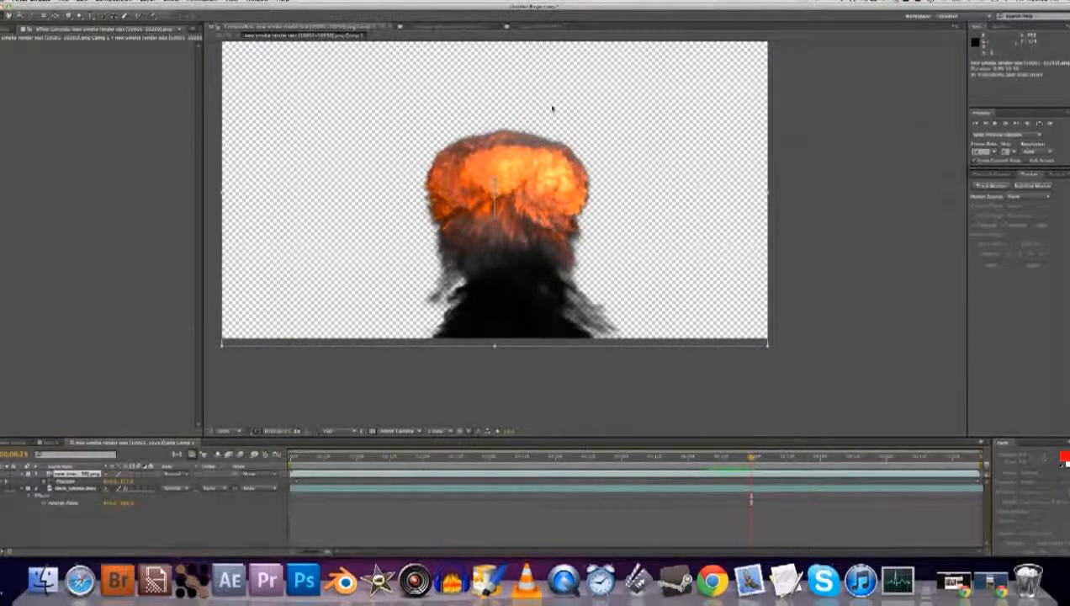
key(space)
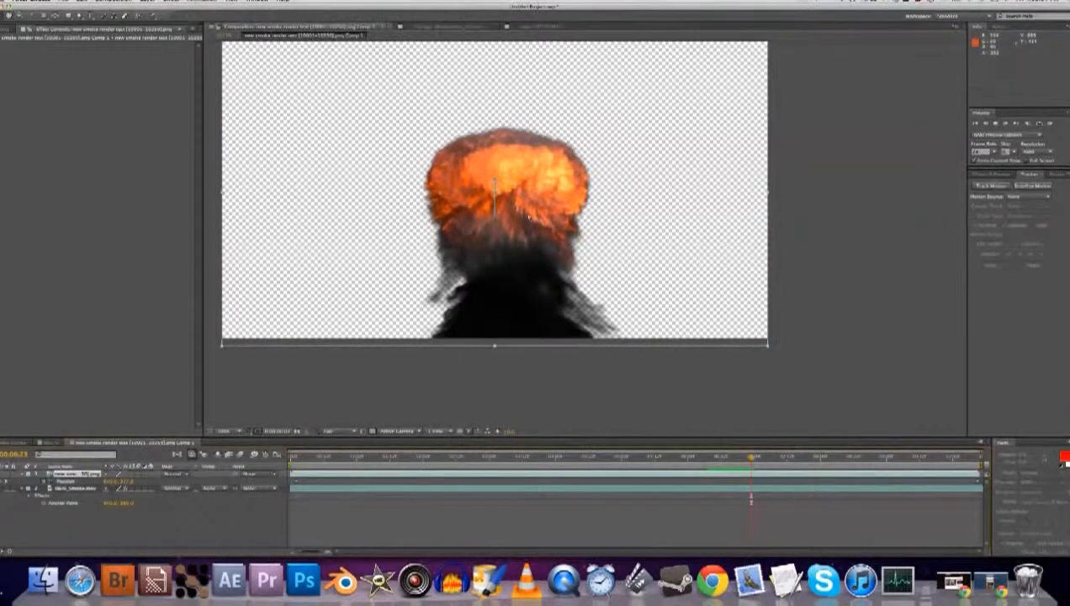
key(comma)
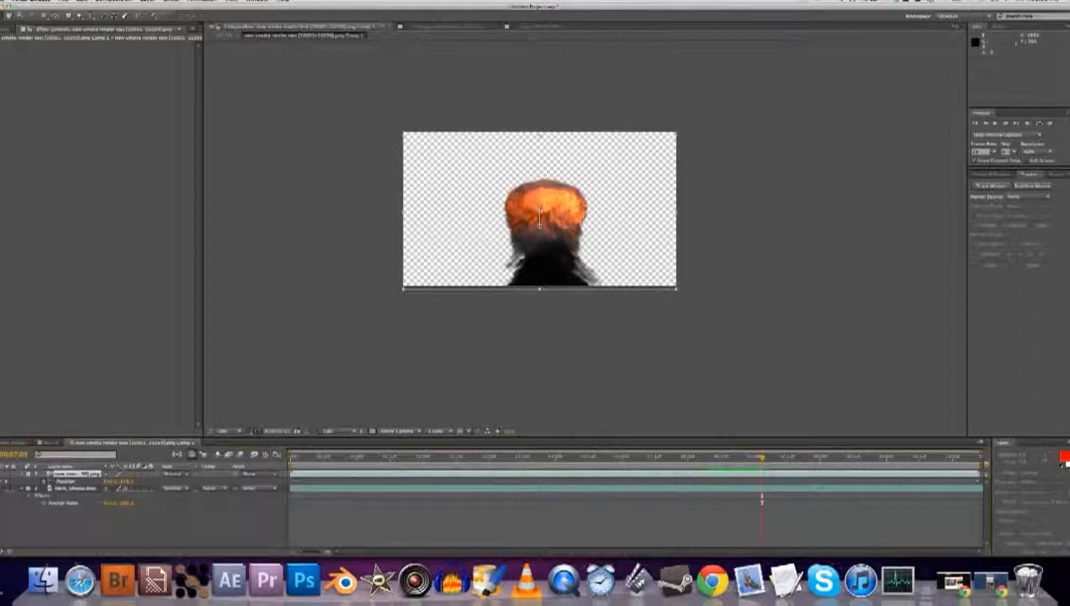
drag(677, 214, 710, 214)
key(period)
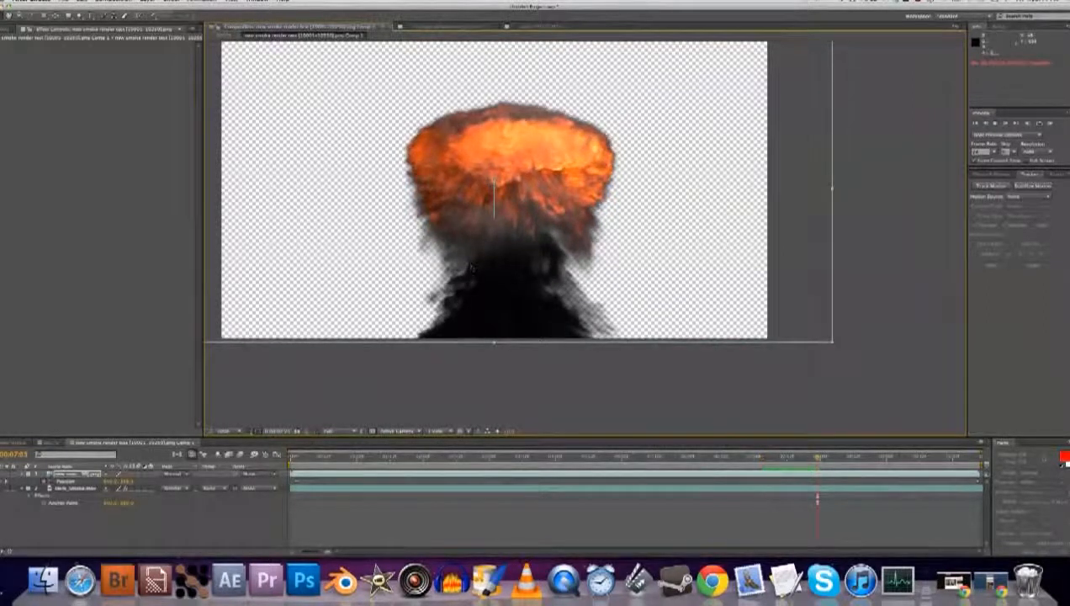
Add a Curves effect to Dark_Smoke.mov, raise the curve steeply in the shadows to brighten the smoke, and preview it
click(76, 488)
click(170, 3)
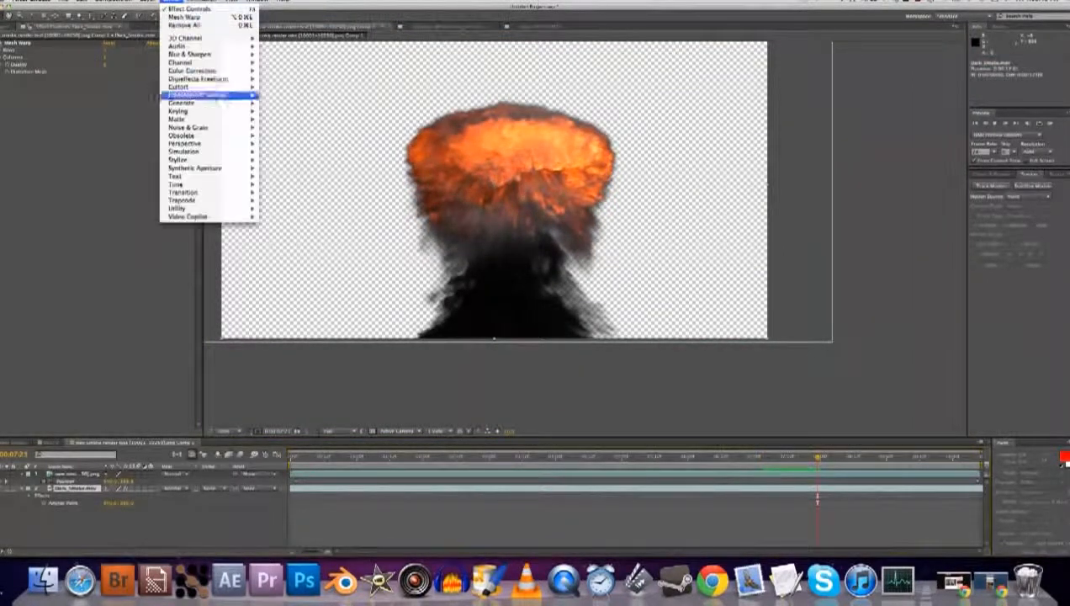
mouse_move(198, 71)
click(279, 200)
drag(67, 111, 26, 111)
key(space)
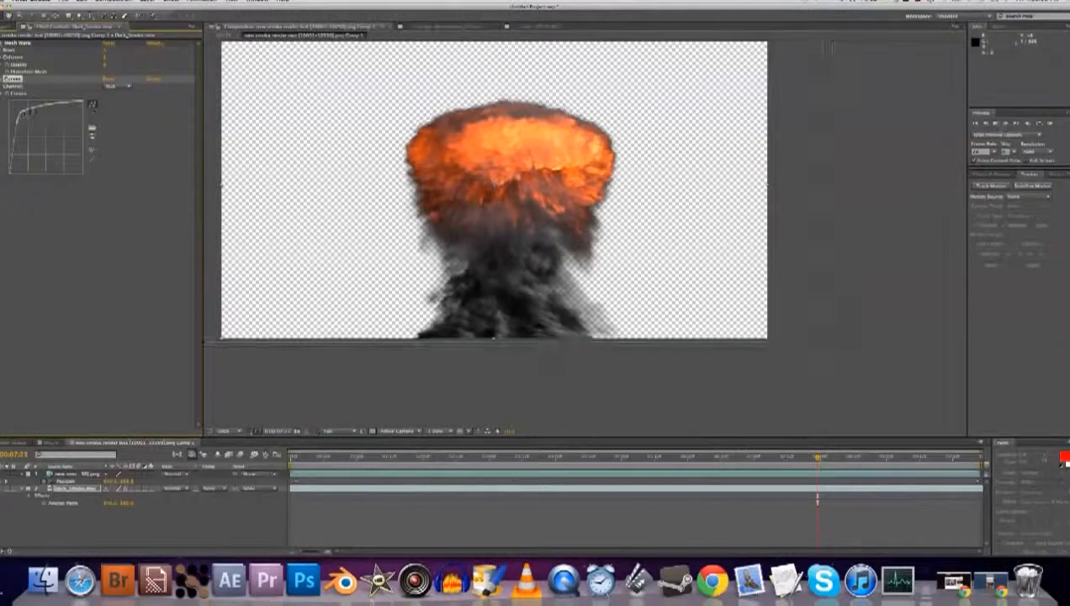
key(space)
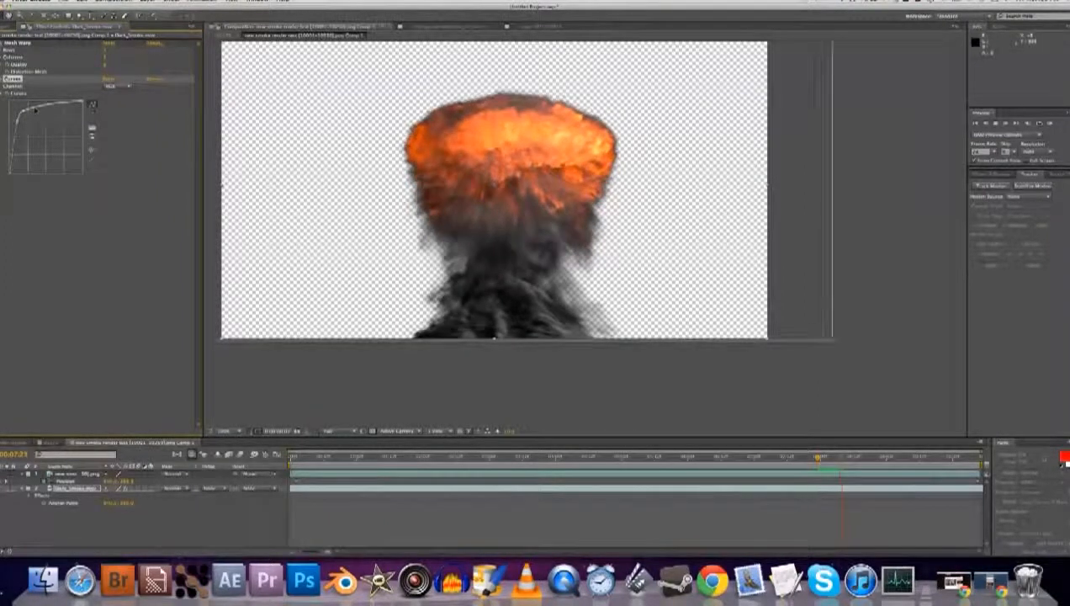
Redraw the smoke's curve as a smoother, gentler lift of the dark tones
drag(35, 110, 29, 102)
click(12, 149)
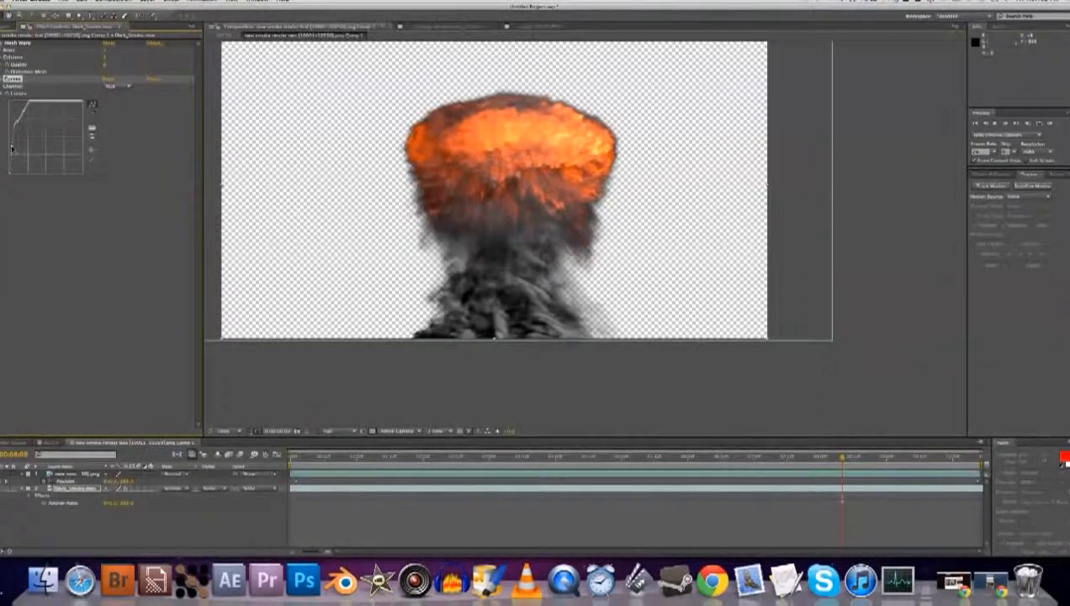
click(91, 158)
drag(24, 158, 24, 124)
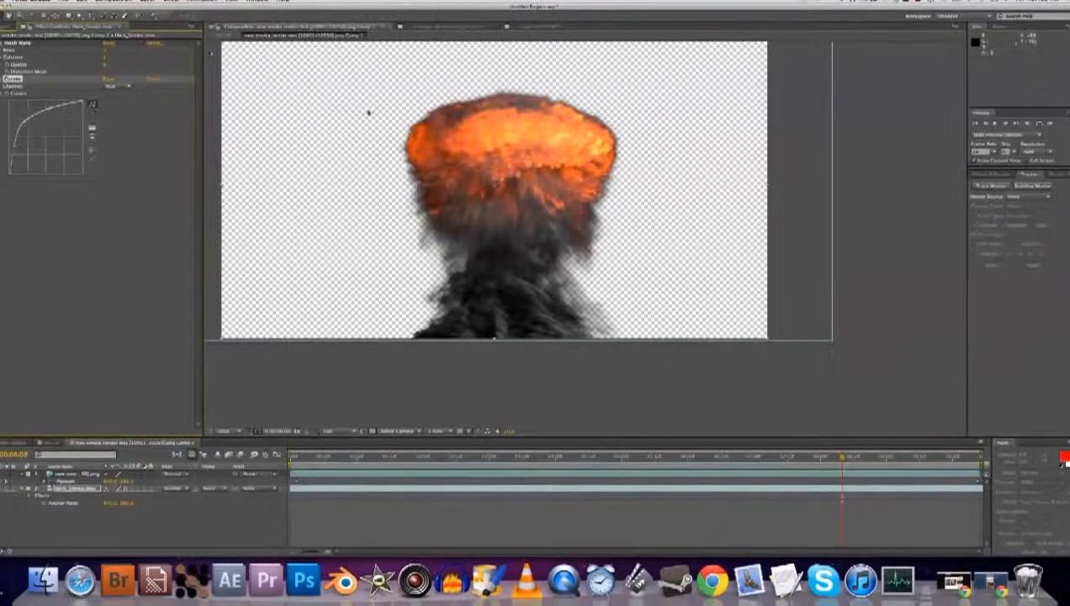
In 00179, move the explosion pre-composition up until its smoke base sits behind the buildings, soloing the layer to adjust it
key(KP_0)
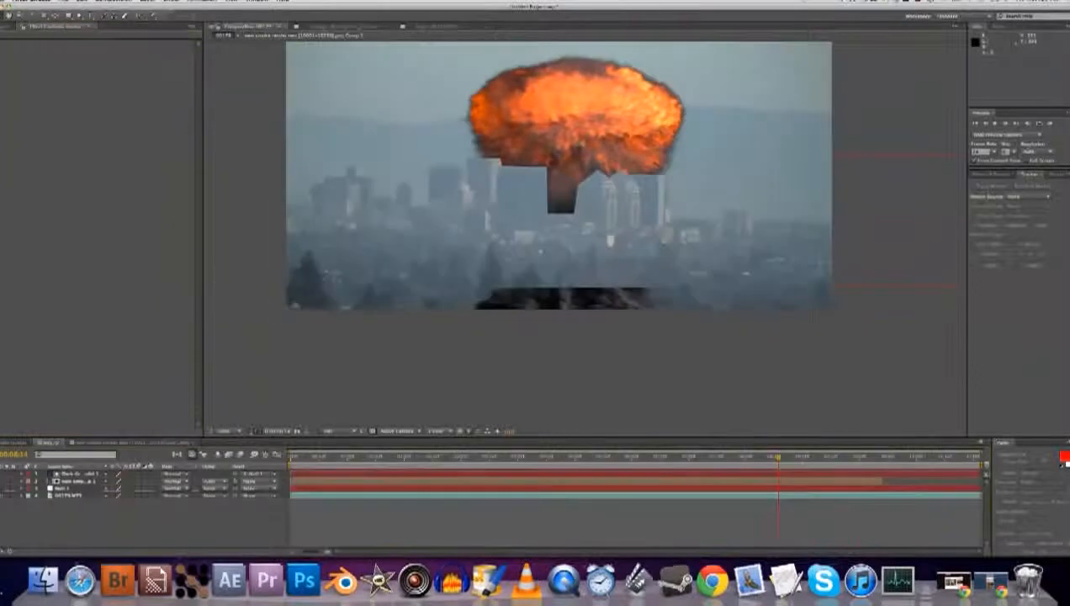
drag(576, 143, 623, 72)
key(space)
drag(640, 172, 604, 256)
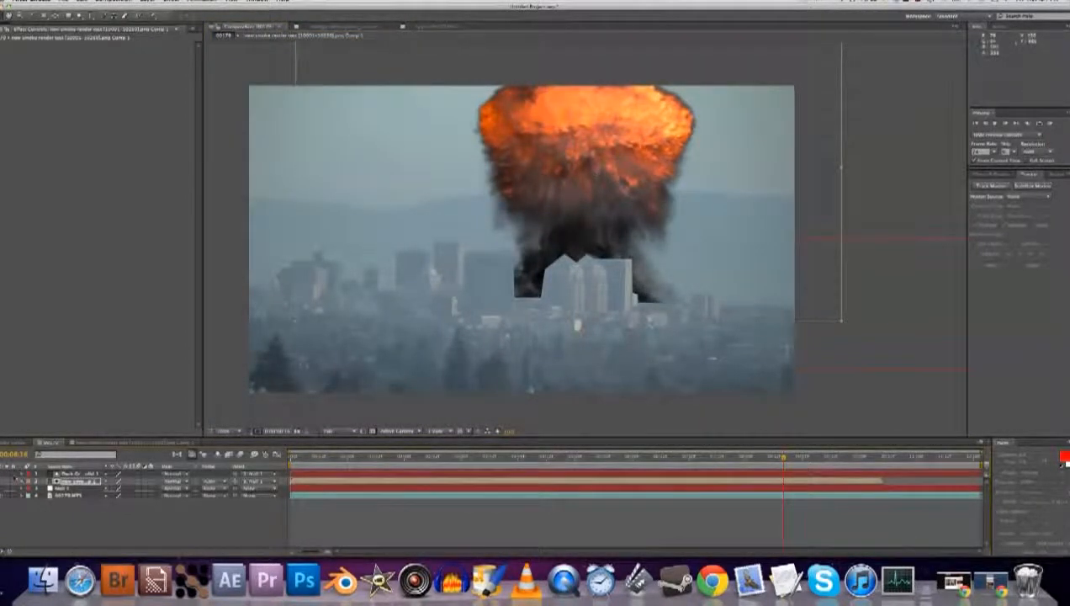
click(8, 481)
drag(480, 193, 482, 158)
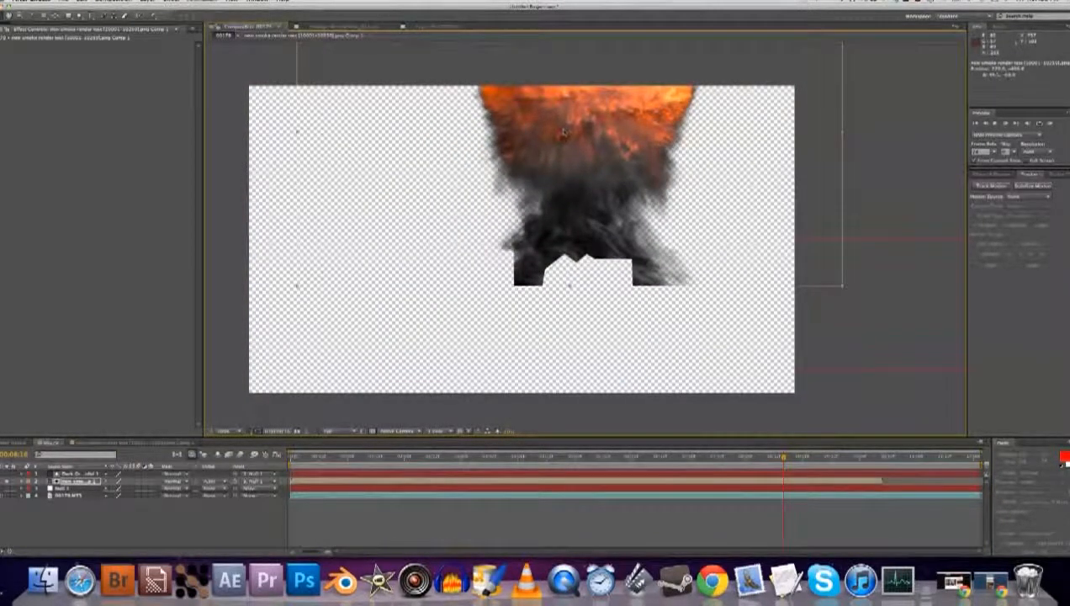
Scale down the explosion pre-composition and, with its solo switched off, move it behind the rightmost edge of the tall buildings
key(v)
key(s)
drag(137, 486, 118, 492)
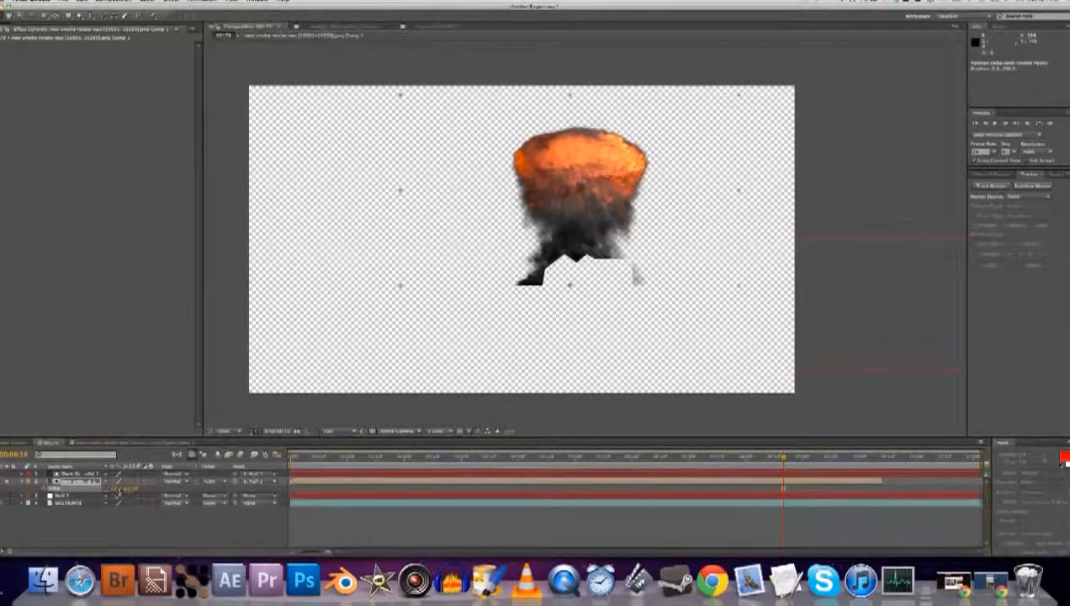
click(8, 482)
drag(581, 207, 652, 229)
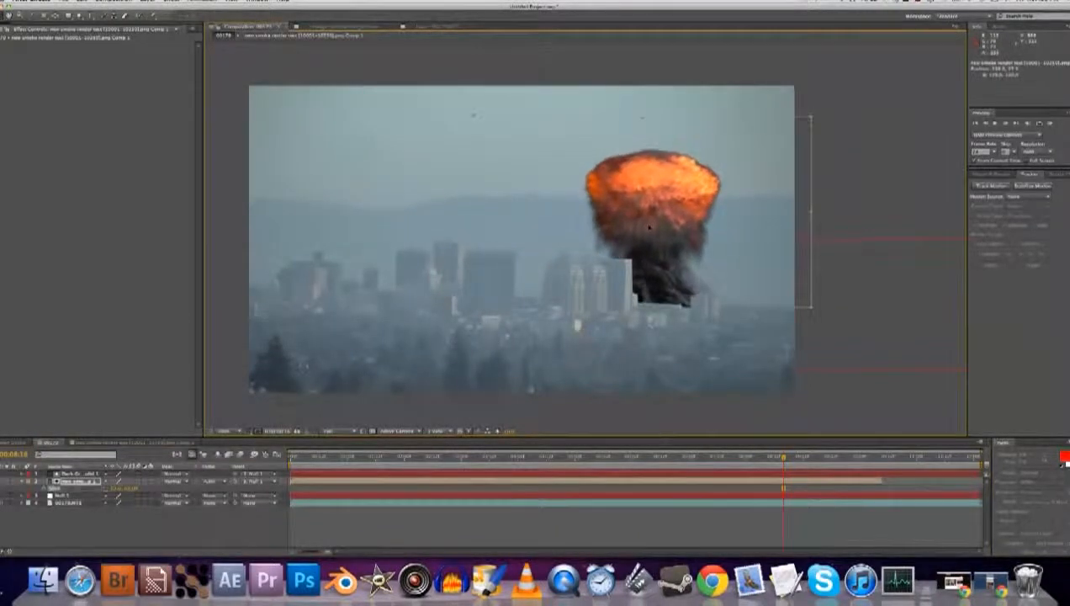
Slightly feather the mask of the Dark Gray Solid matte, checking how the building edges blend with the smoke up close
click(73, 475)
key(f)
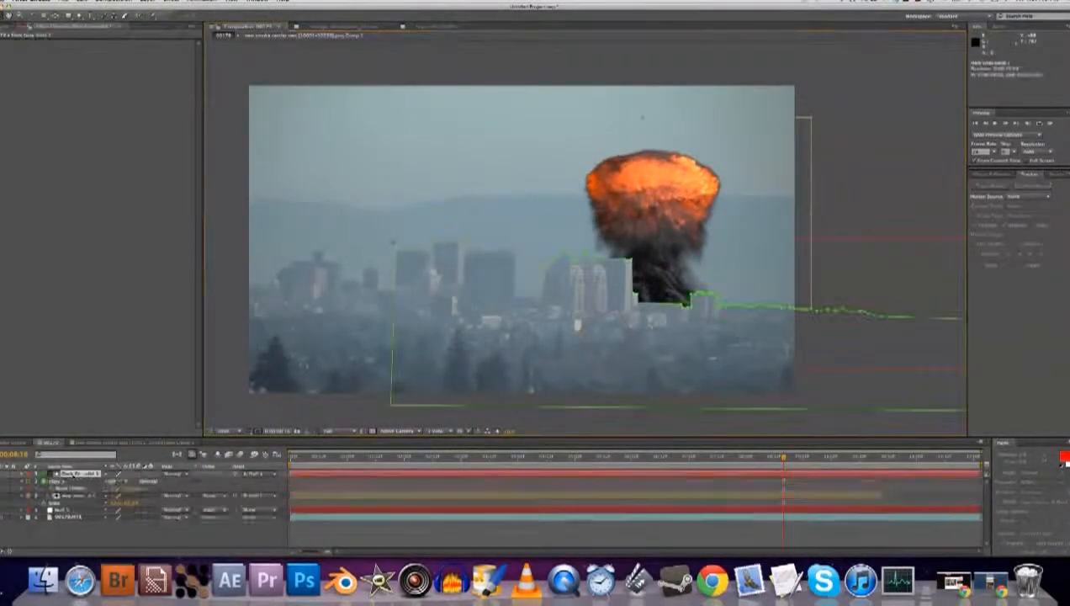
click(124, 488)
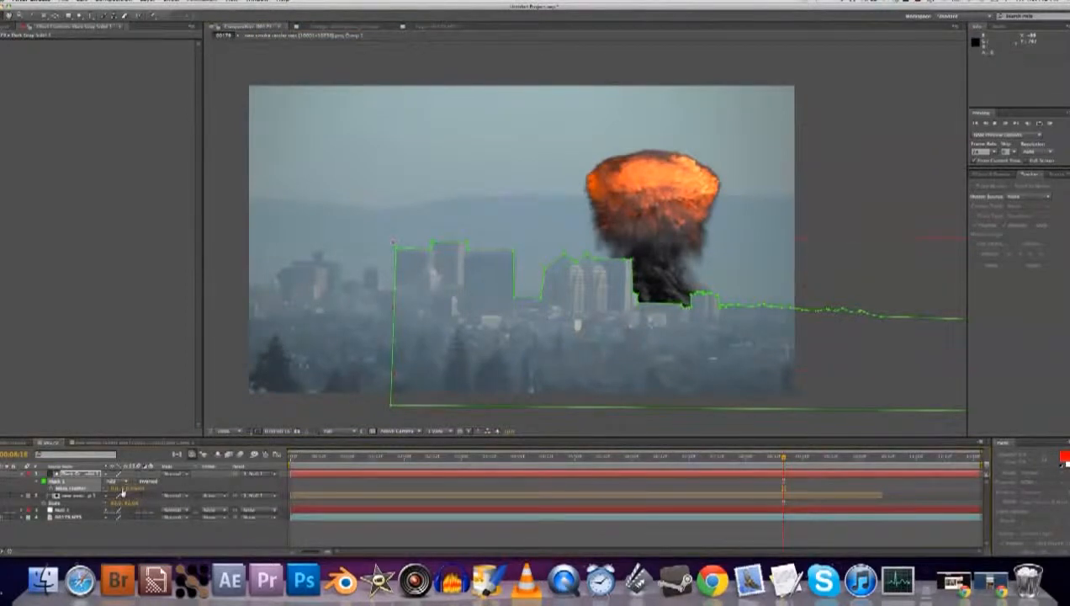
click(126, 533)
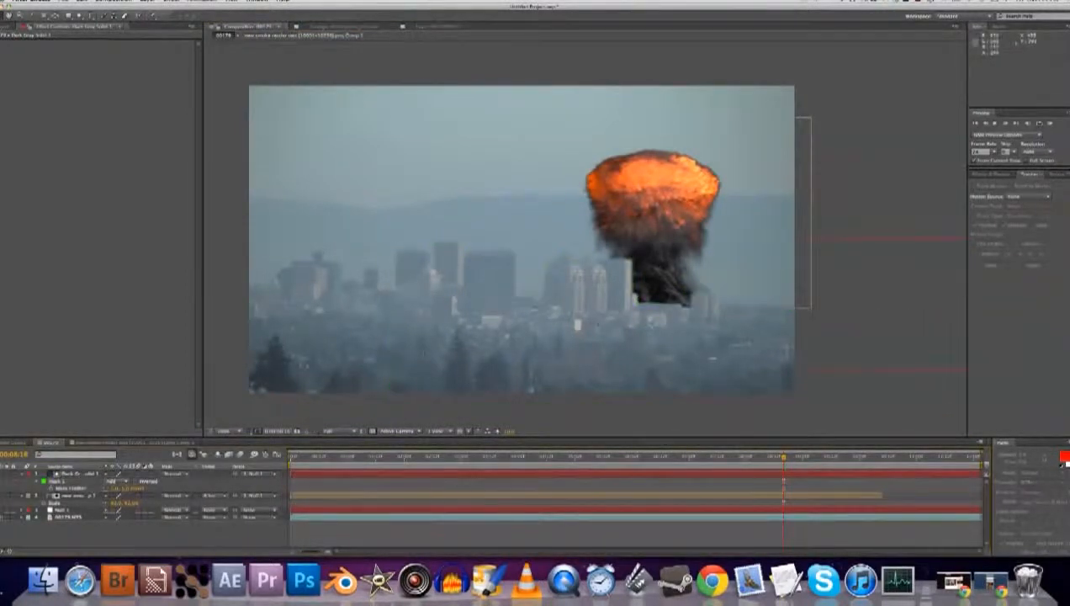
scroll(656, 309, up, 1)
drag(654, 307, 488, 297)
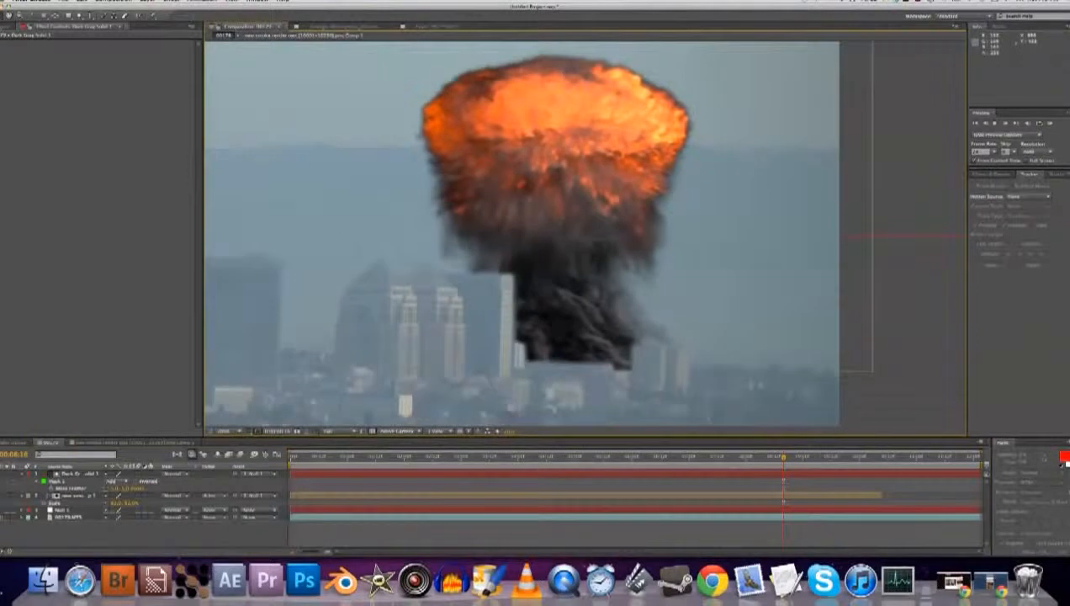
click(125, 487)
click(124, 488)
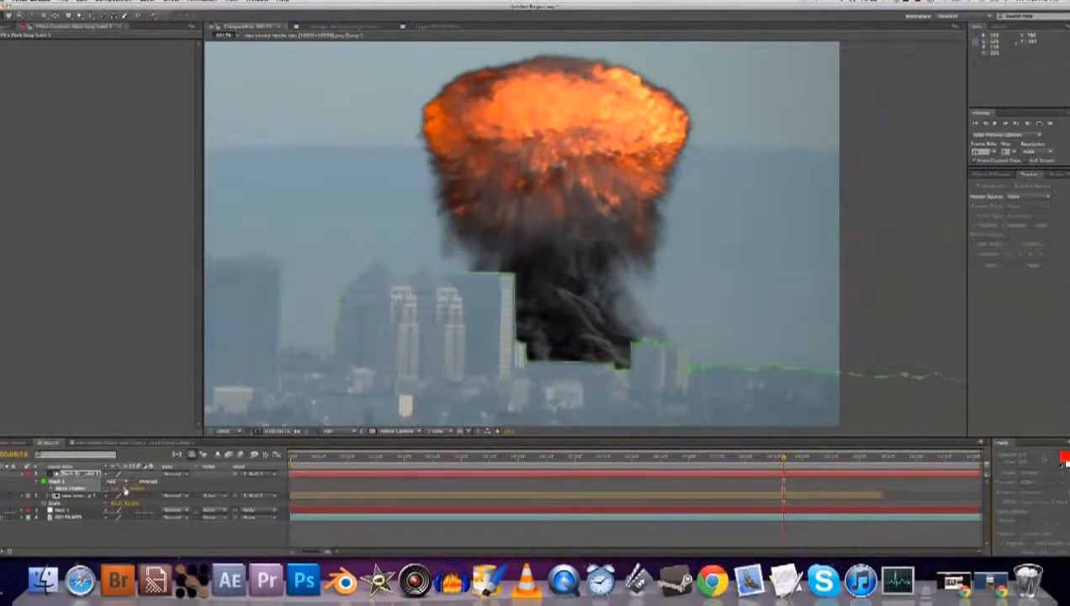
click(354, 536)
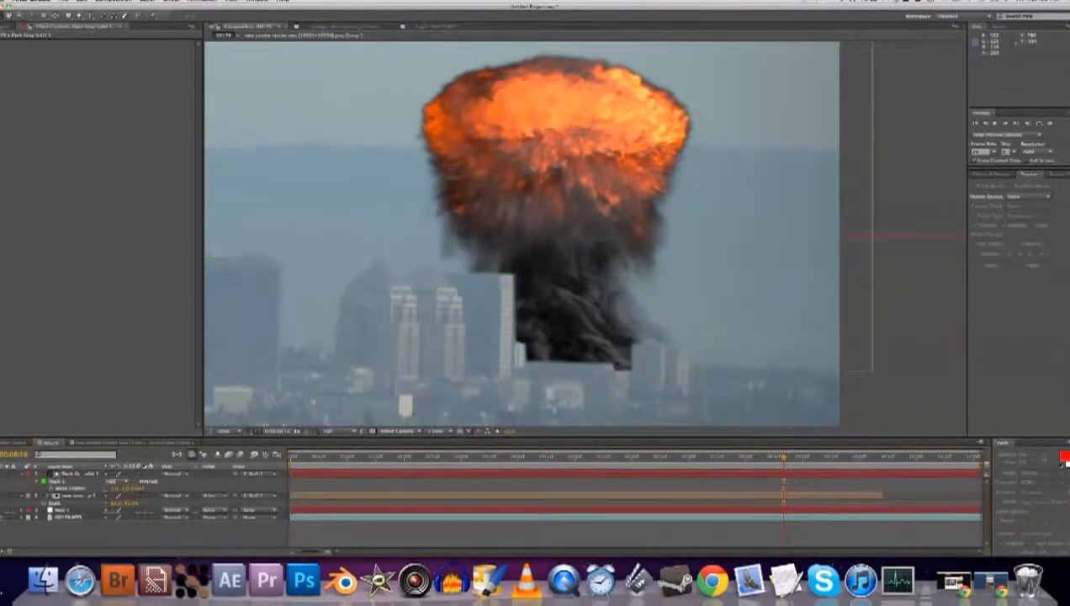
click(125, 487)
click(305, 528)
key(period)
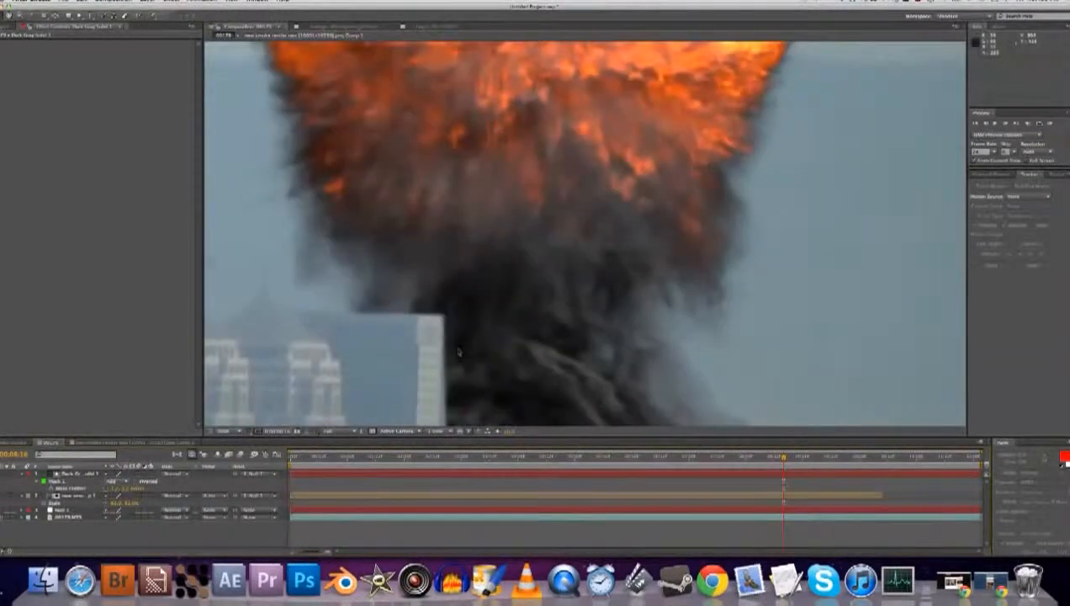
Reposition the explosion pre-composition horizontally behind the skyline while viewing the whole frame
scroll(458, 351, down, 3)
scroll(522, 290, down, 2)
drag(522, 291, 613, 290)
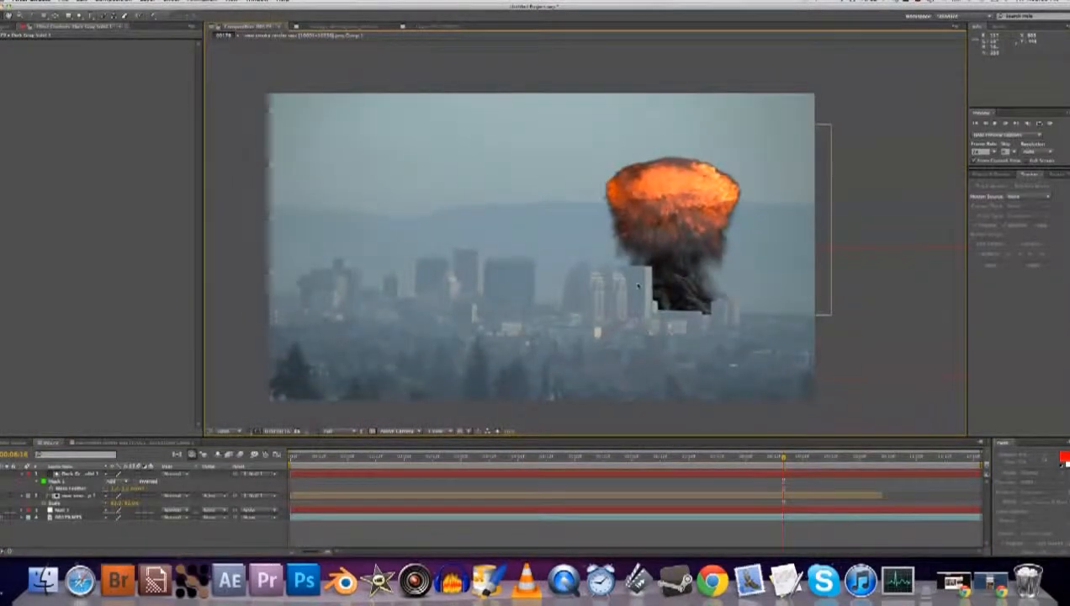
drag(649, 244, 559, 249)
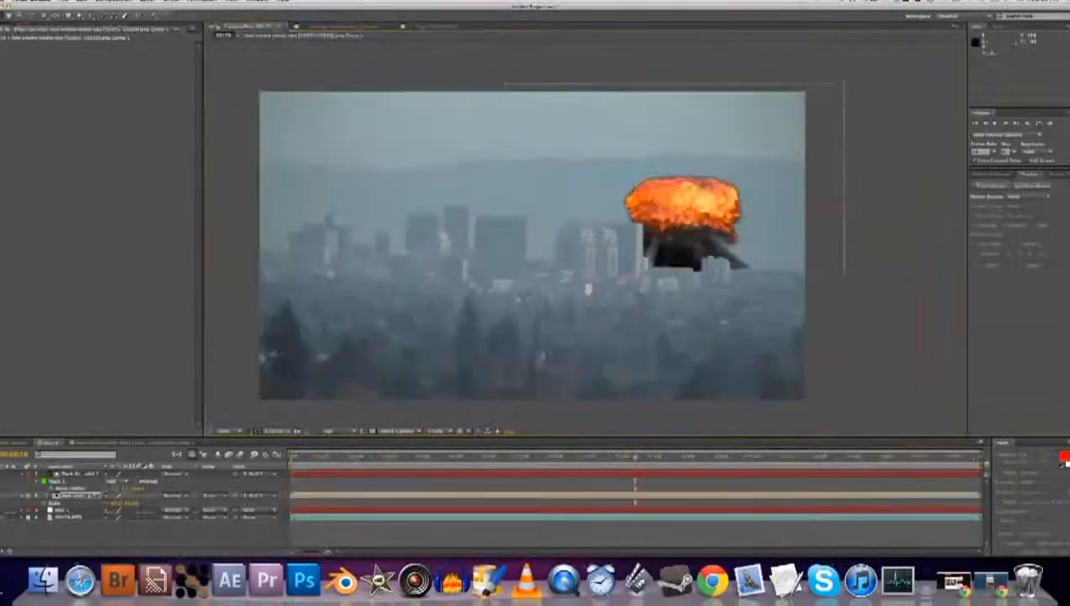
Apply a Tint effect to the explosion pre-composition in the skyline composition
click(200, 2)
mouse_move(172, 2)
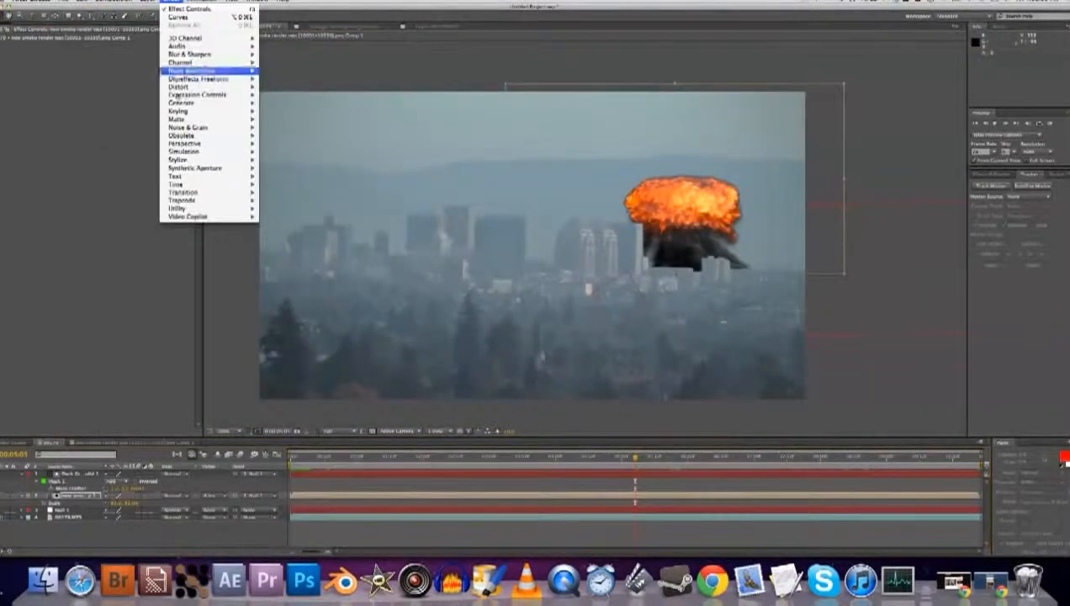
mouse_move(202, 71)
click(292, 298)
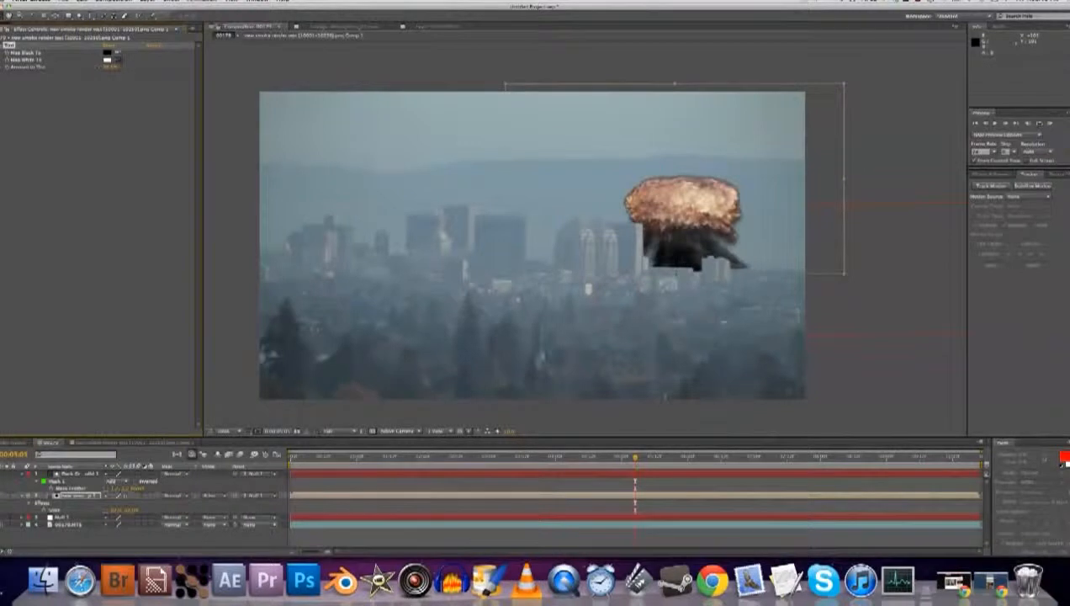
Map the tint's black to a hazy blue-gray sampled from the sky and lower the tint amount to a partial blend
click(107, 57)
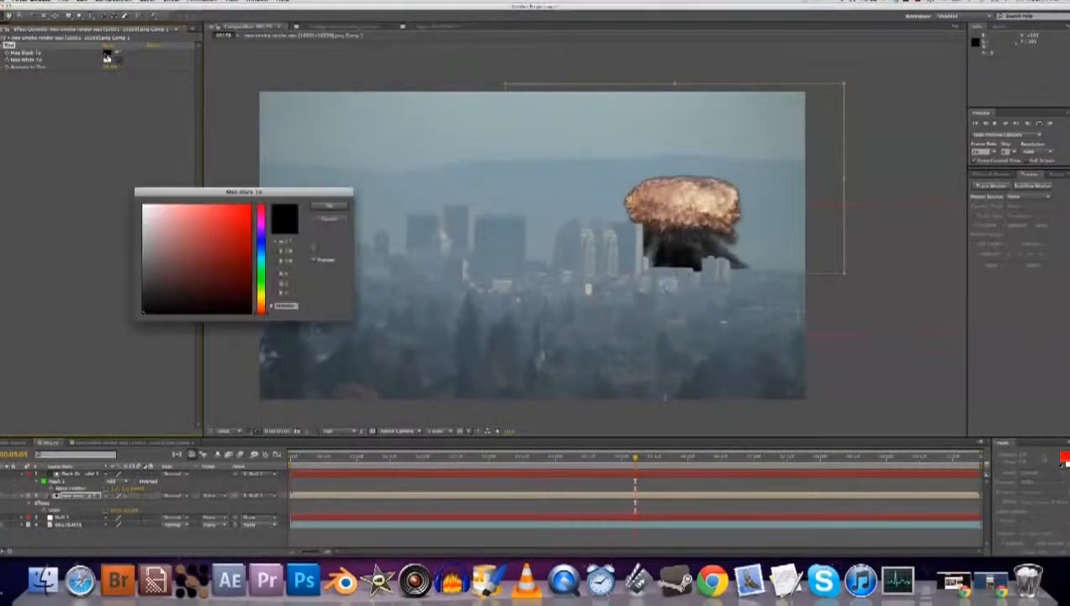
click(313, 248)
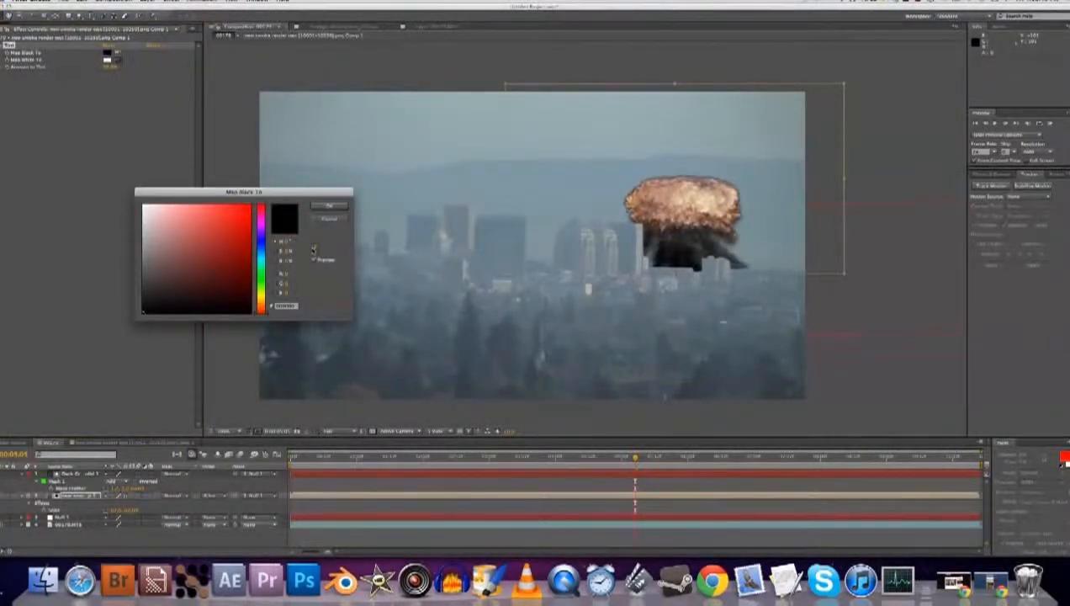
click(419, 184)
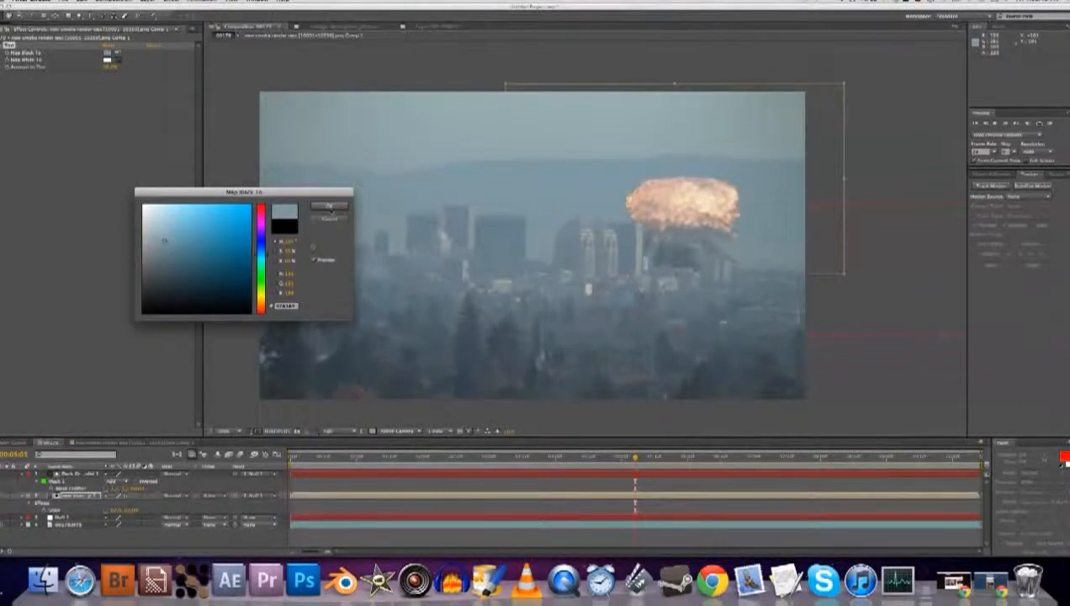
click(329, 207)
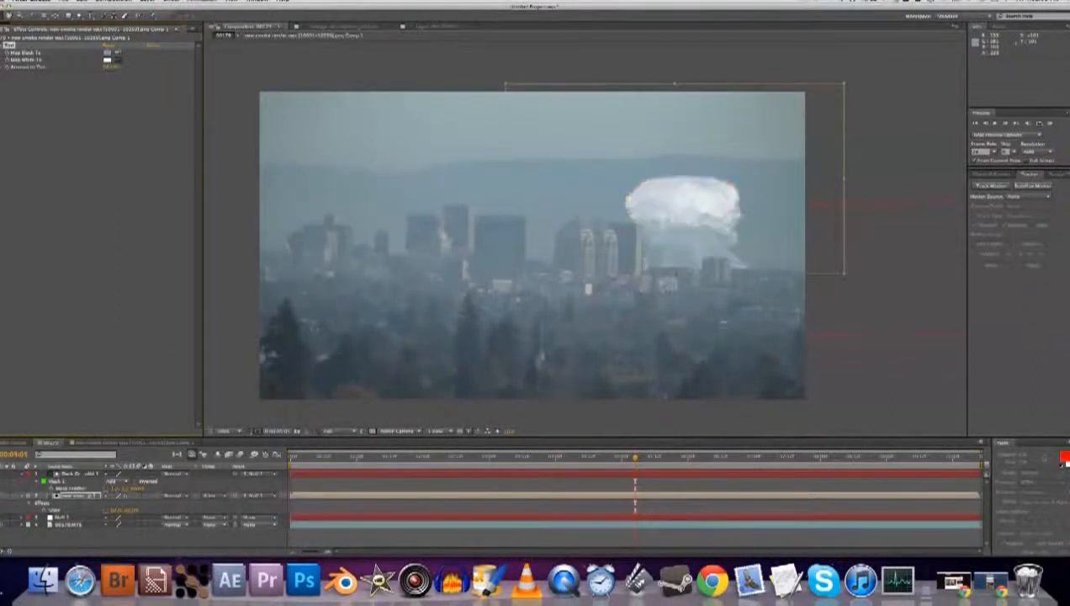
drag(115, 67, 30, 67)
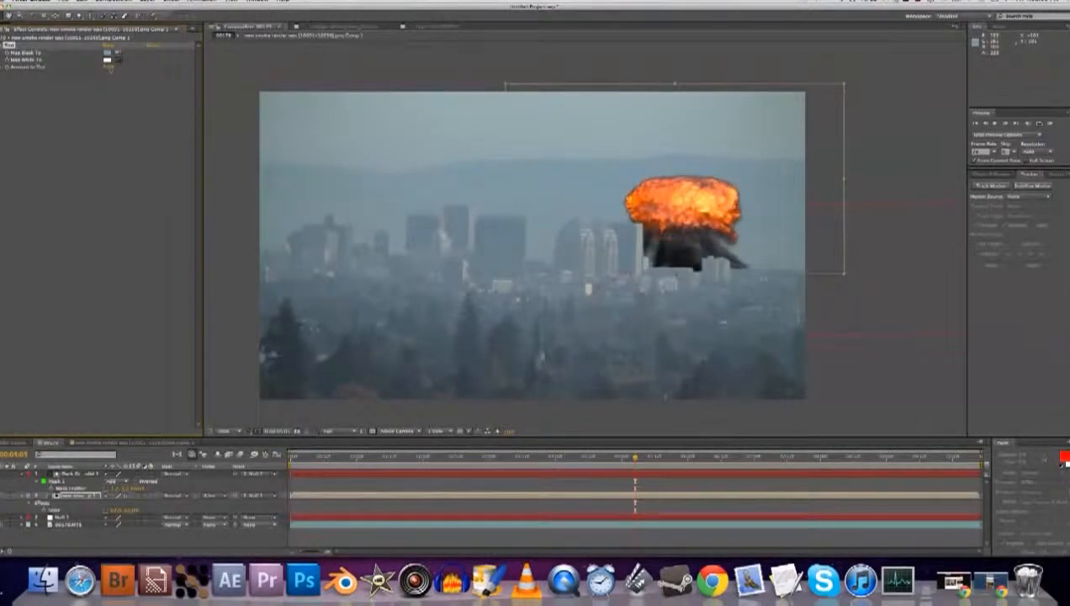
drag(118, 70, 131, 73)
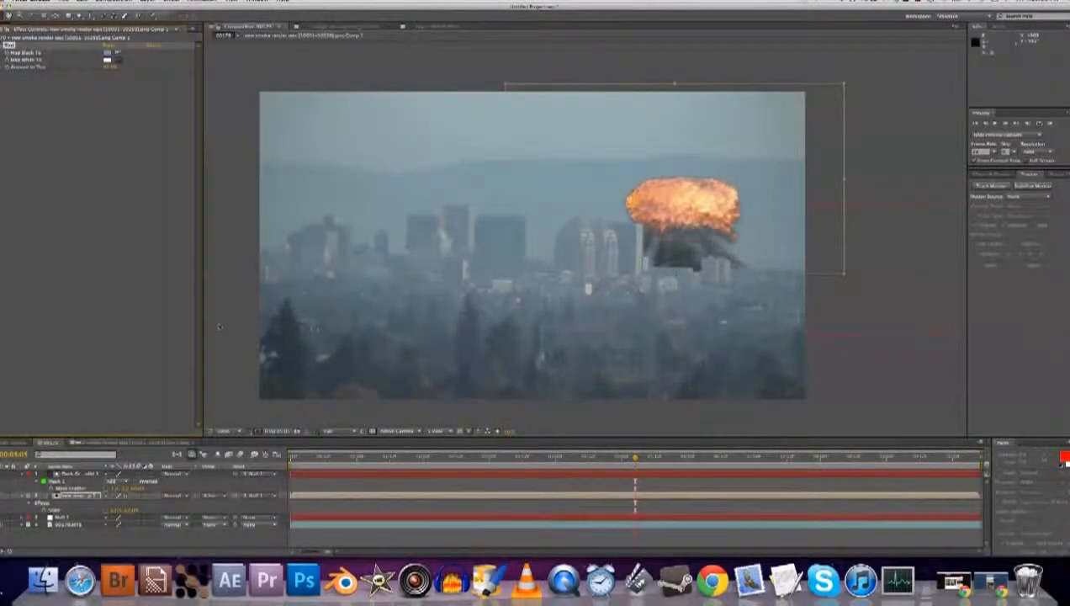
Inside the explosion pre-composition, add an adjustment layer above the footage and apply the Tint effect to it
click(89, 440)
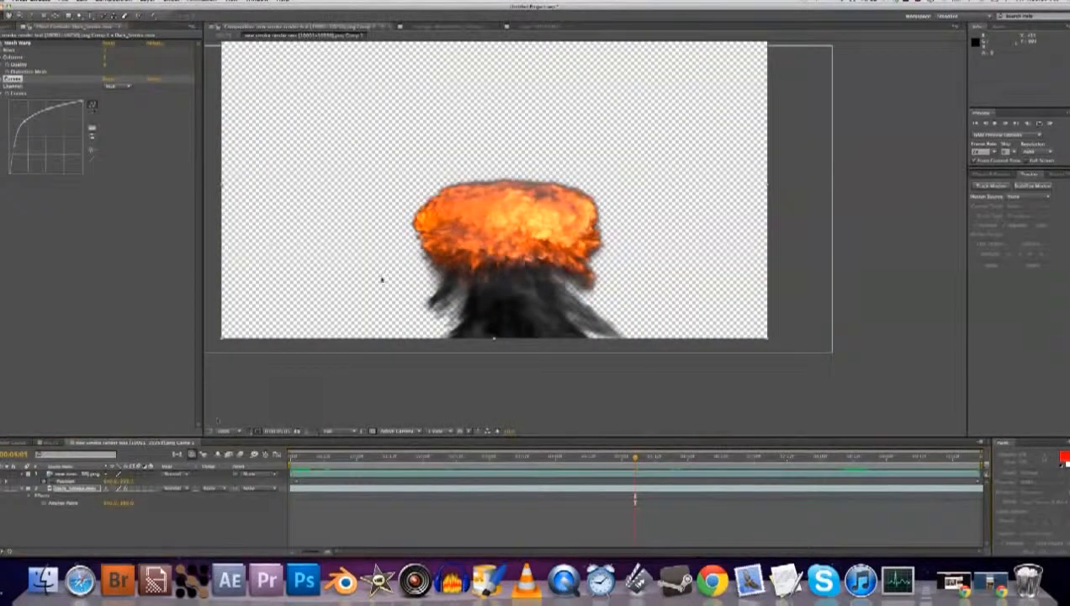
key(super+alt+y)
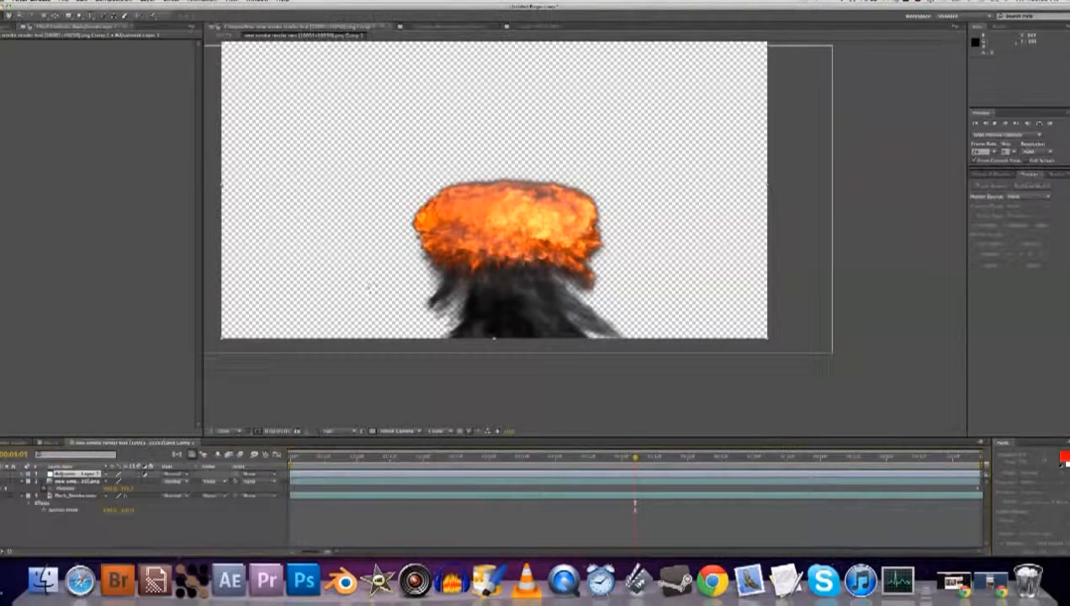
click(173, 2)
click(172, 17)
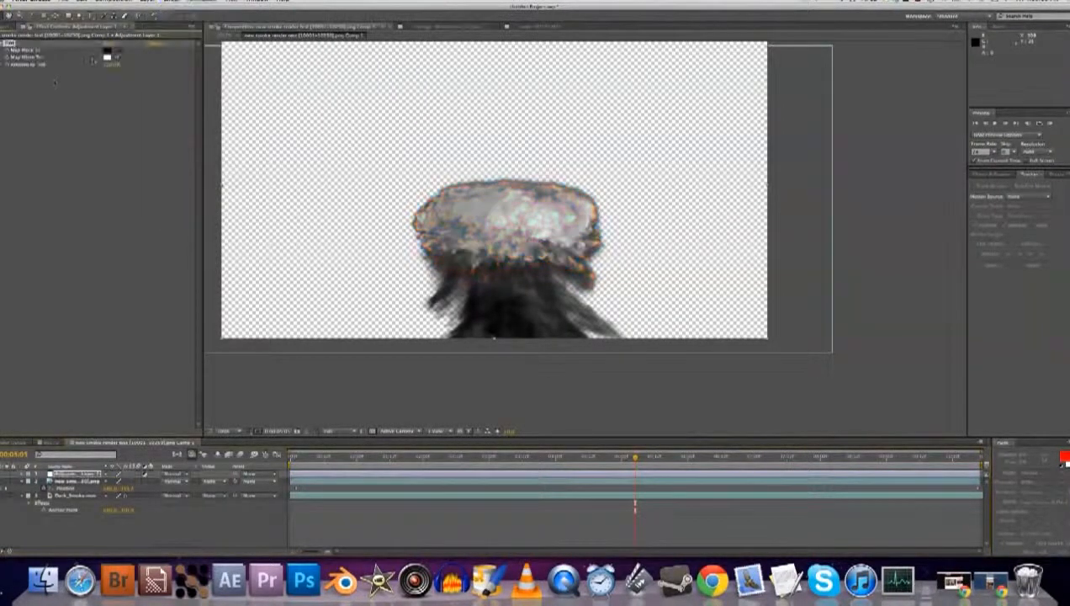
Set the adjustment layer's Map White To colour to a muted teal
click(106, 57)
click(261, 260)
click(174, 254)
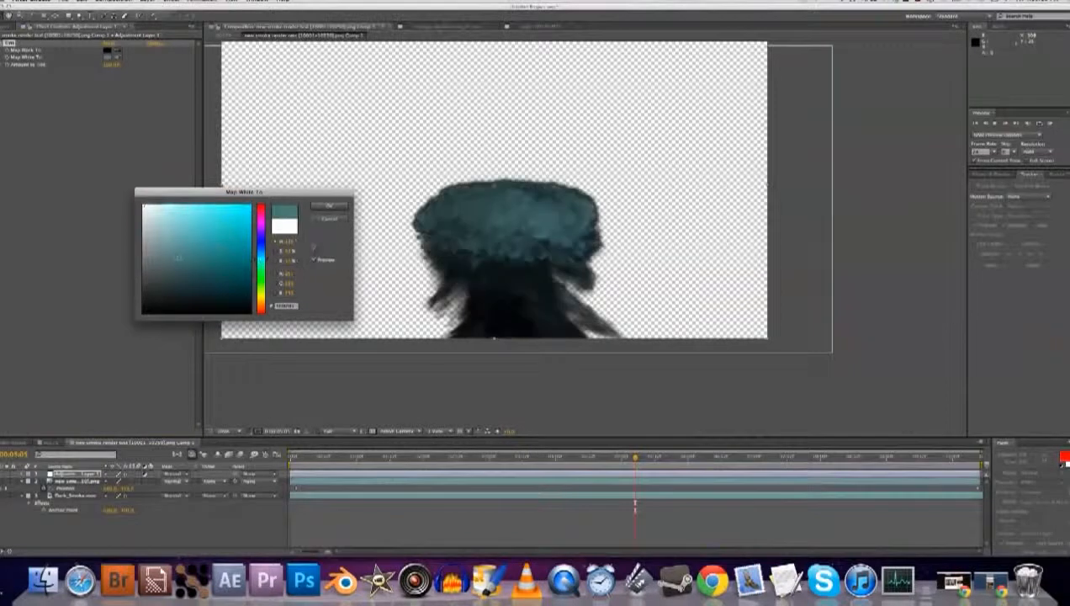
click(329, 205)
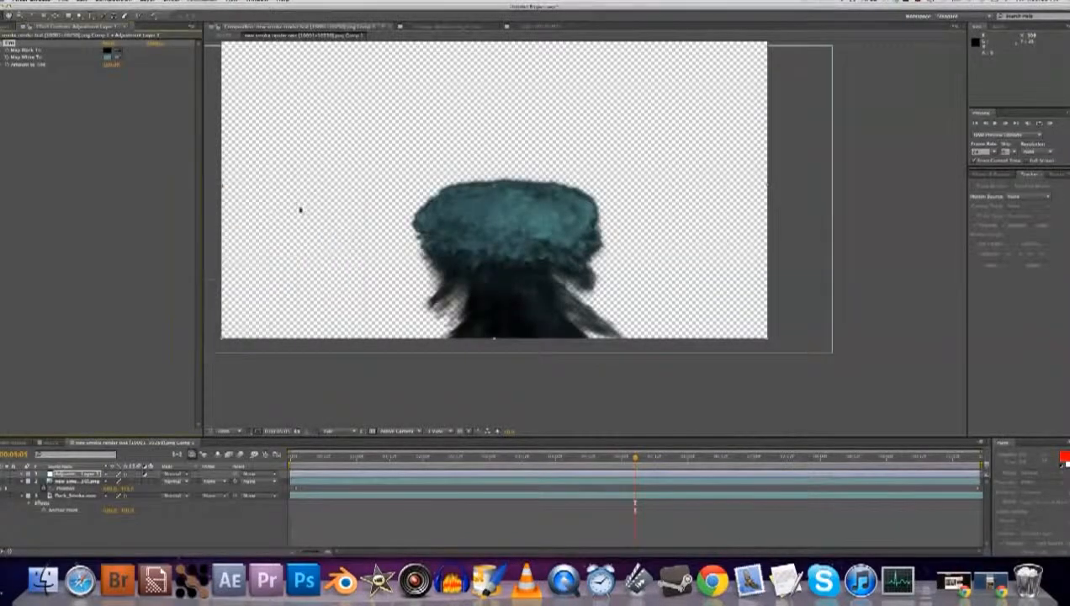
Set the tint's Map Black To colour to a muted blue and reduce the tint amount so the original colours partly return
click(107, 50)
drag(261, 261, 263, 253)
click(179, 239)
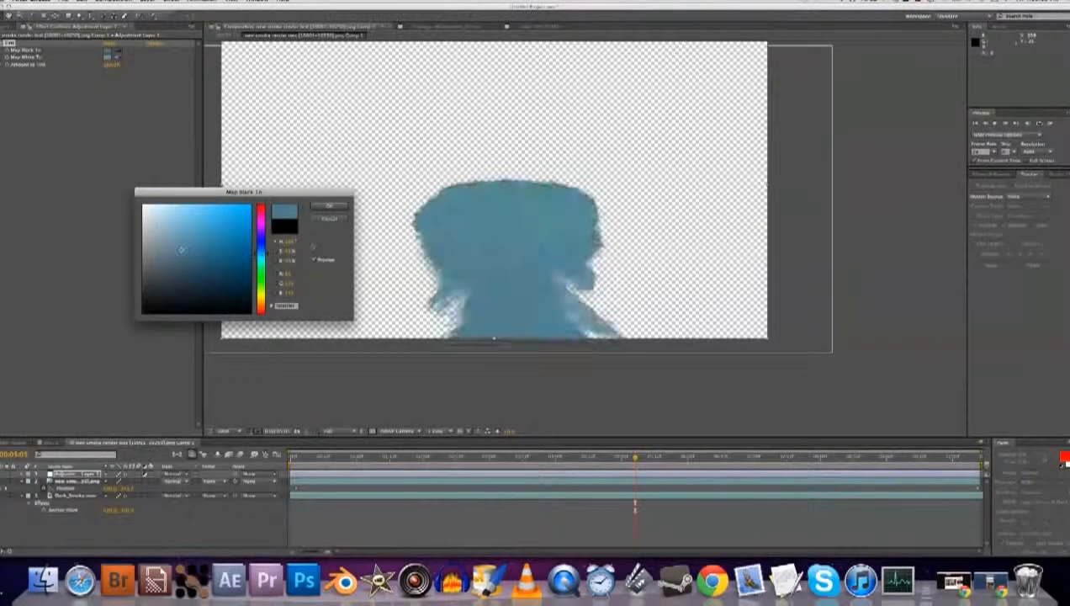
click(329, 205)
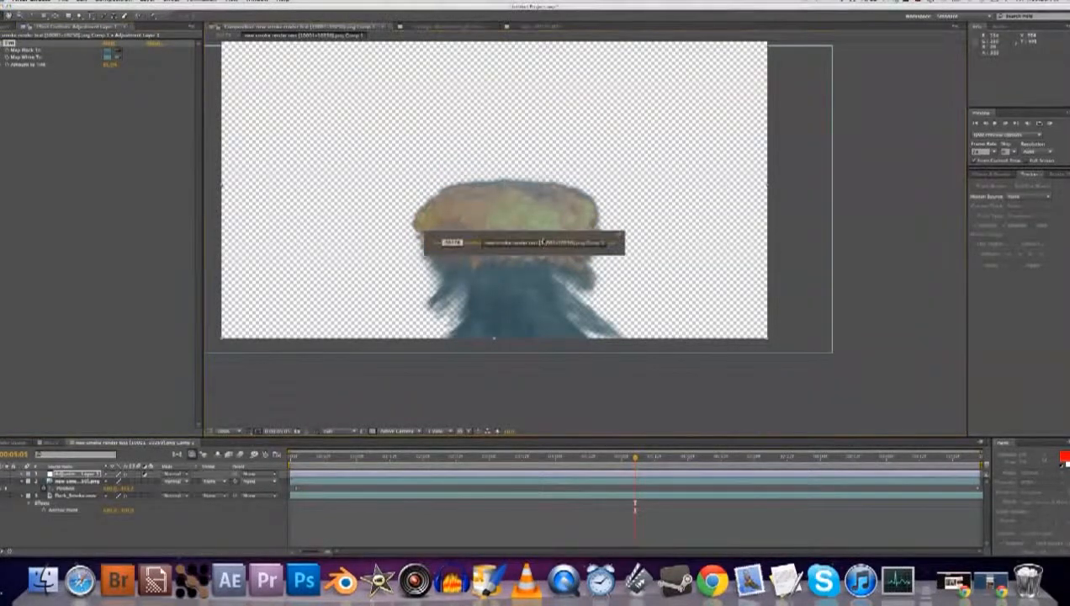
Draw a wide rectangular mask on the adjustment layer, covering the upper frame down to the base of the fireball
scroll(459, 217, down, 2)
drag(495, 209, 510, 231)
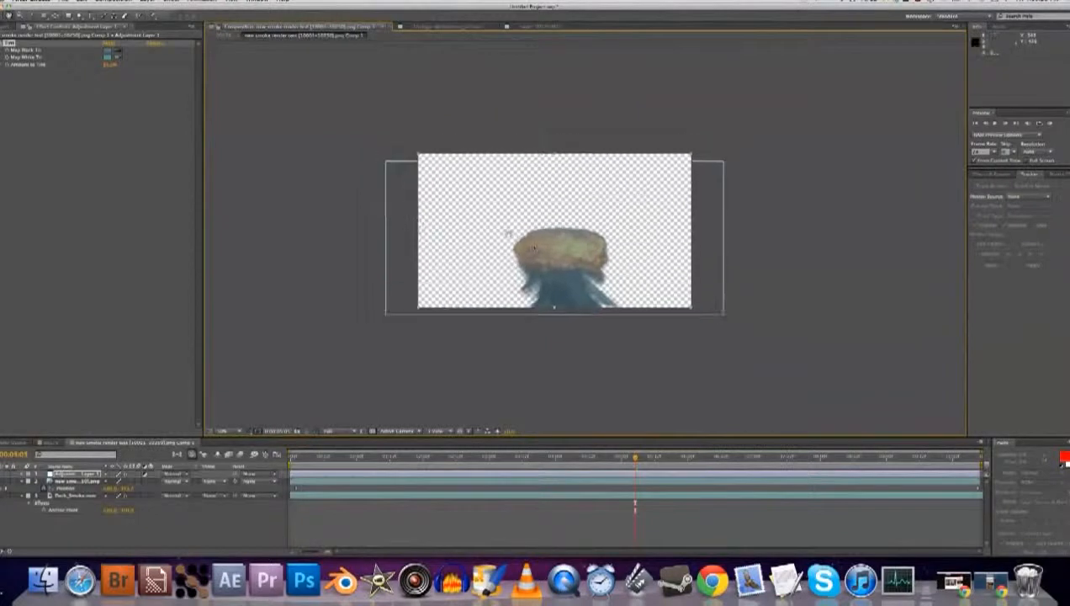
key(q)
drag(368, 124, 766, 264)
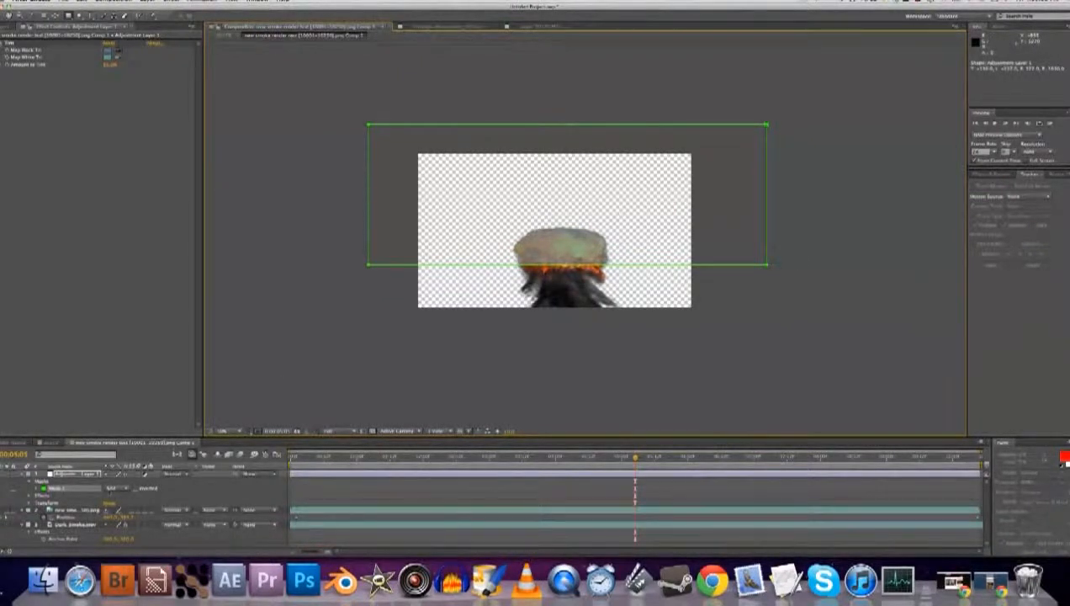
Set the rectangular mask to Subtract and feather it heavily so the tint fades in below the fireball
click(116, 488)
click(125, 513)
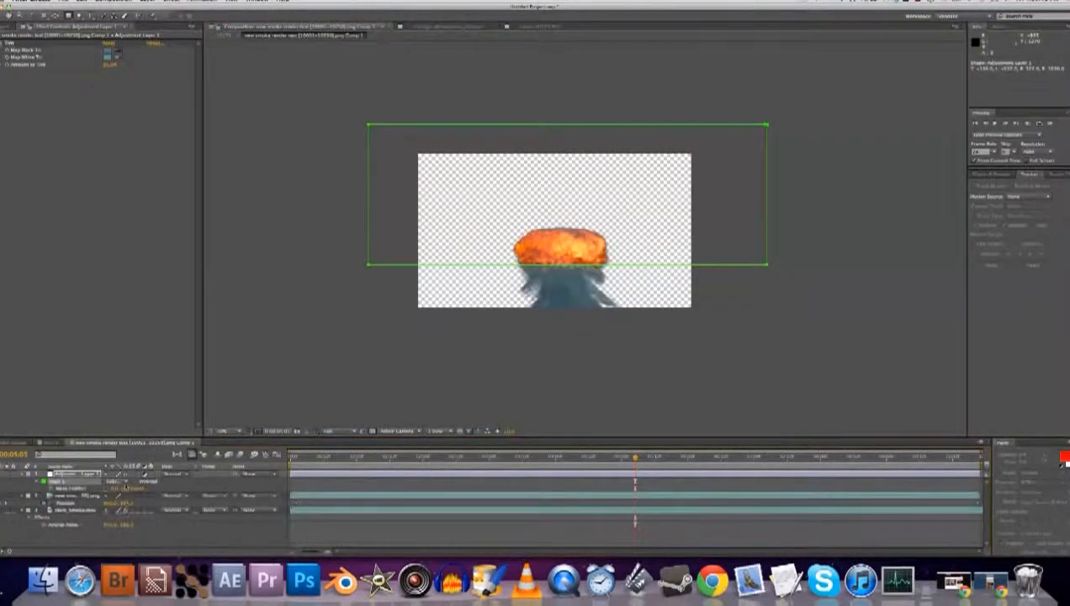
drag(126, 488, 149, 488)
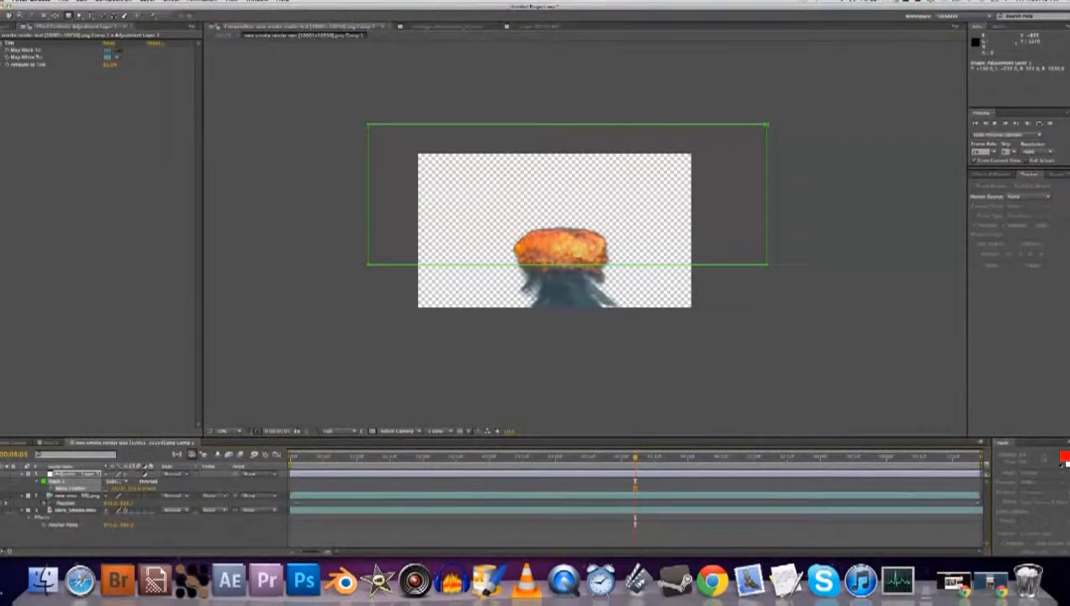
scroll(648, 257, up, 1)
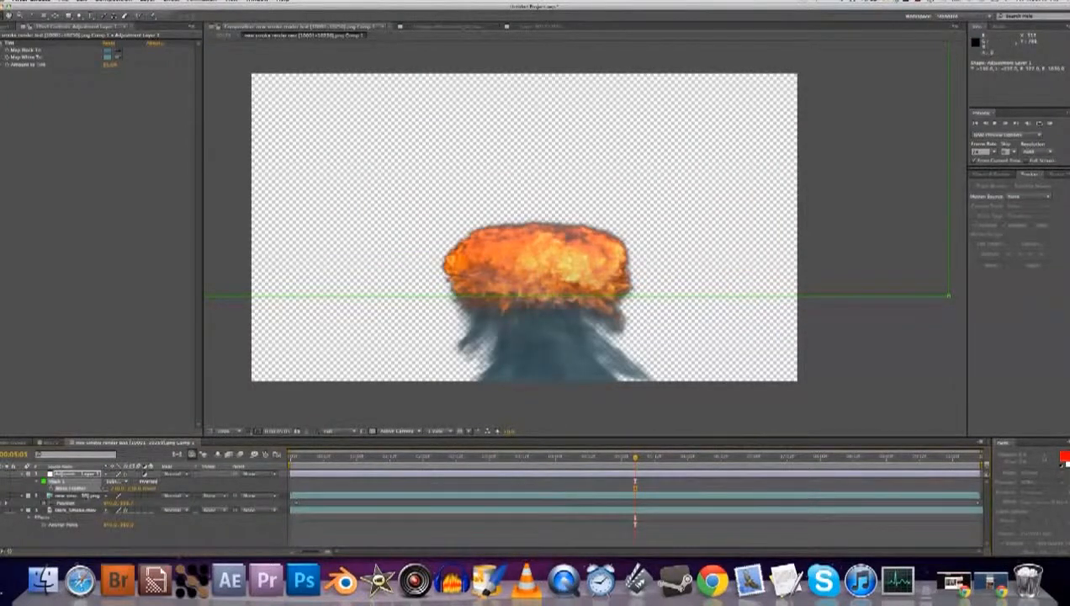
Desaturate the adjustment layer's tint, setting Map White To to a greyer teal and Map Black To to a greyer blue
click(524, 381)
click(77, 496)
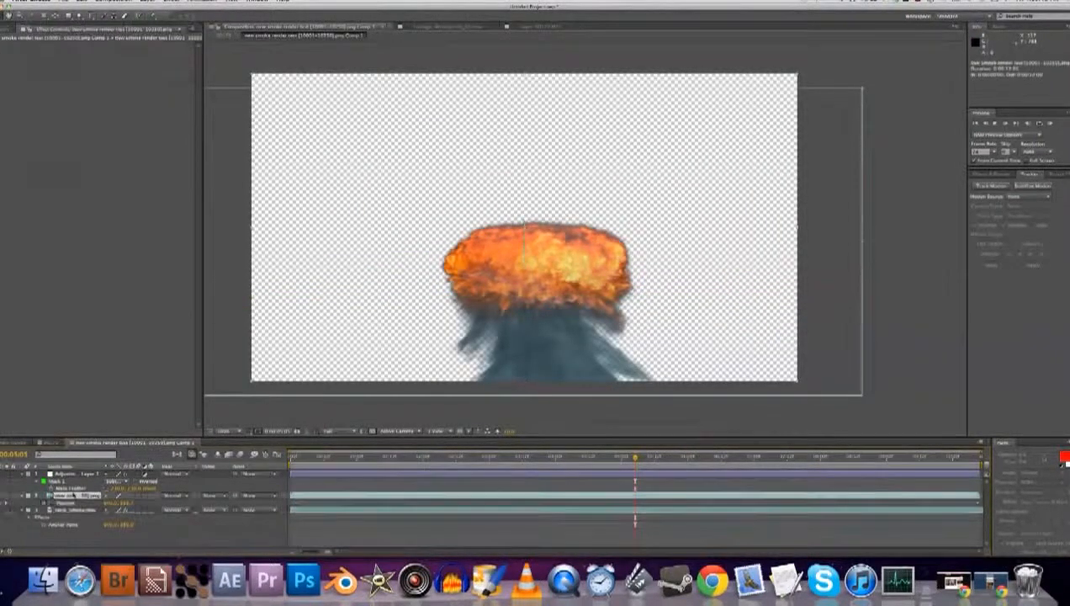
click(74, 474)
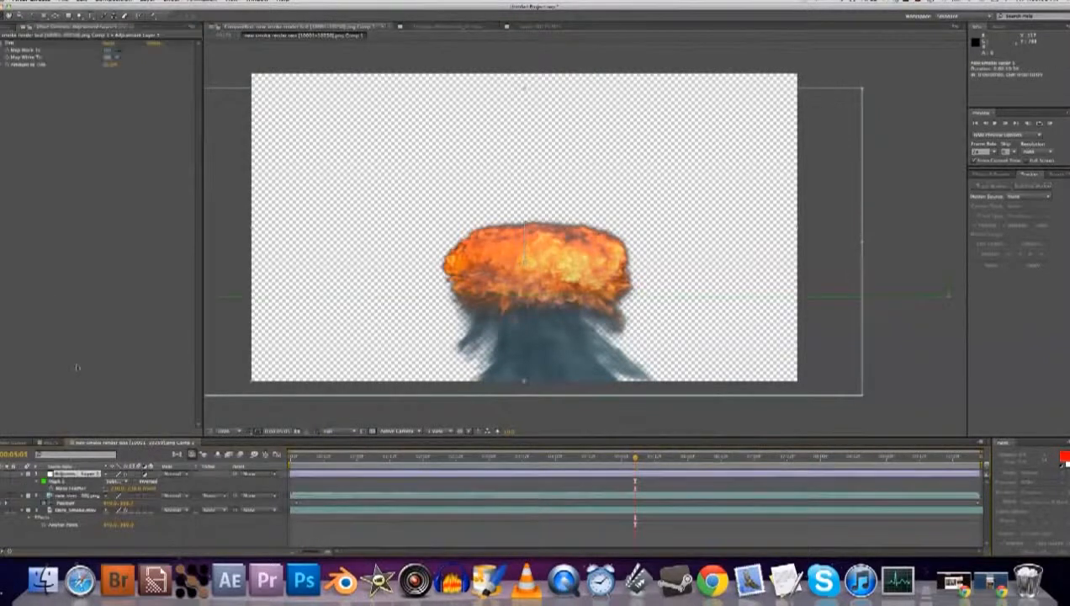
click(106, 57)
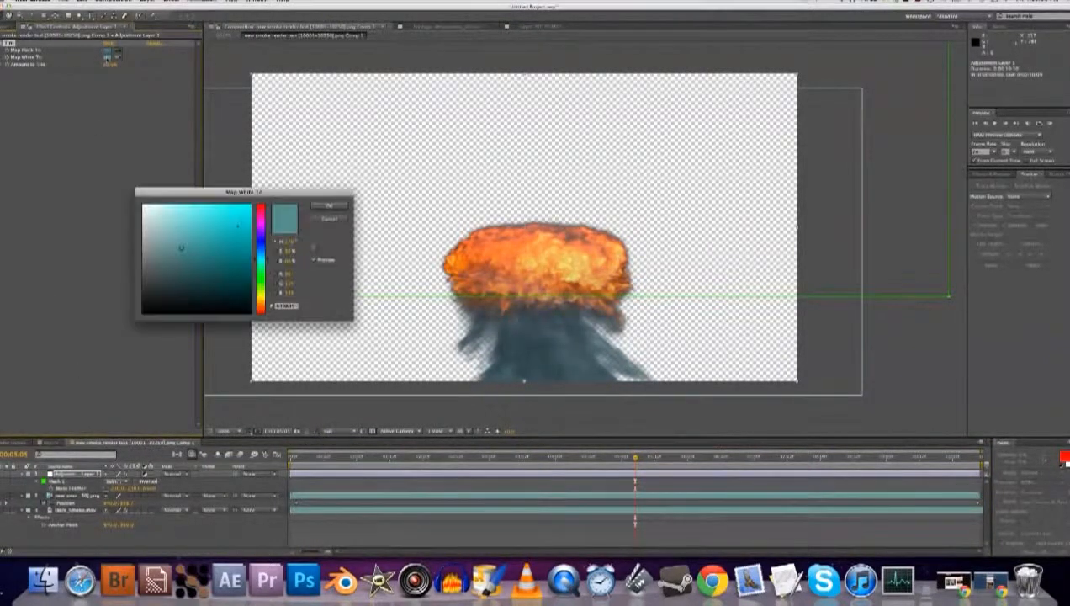
click(174, 252)
click(328, 205)
click(107, 50)
click(172, 251)
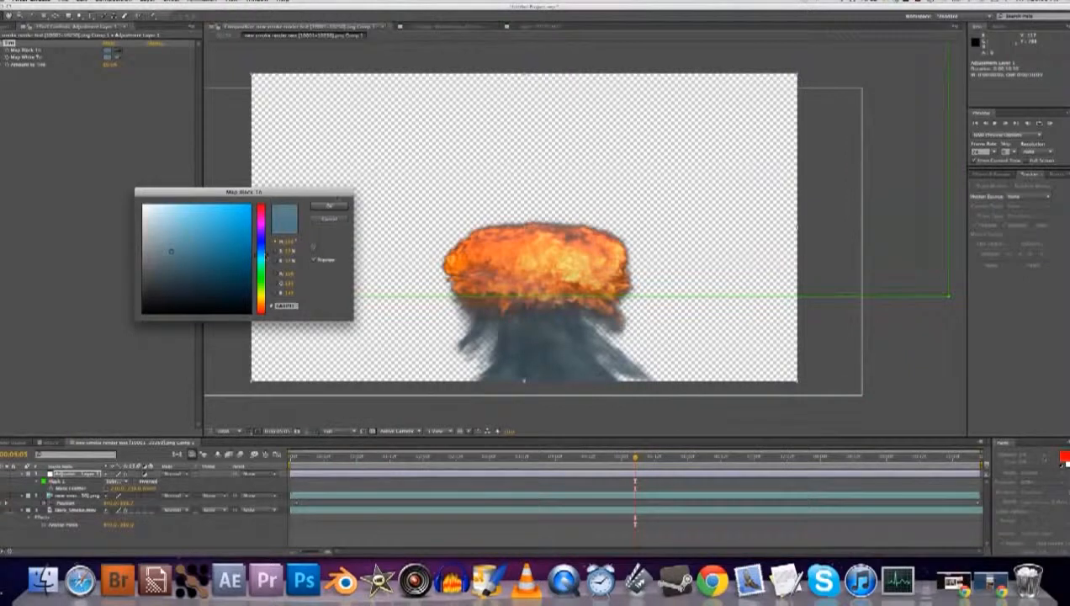
click(329, 205)
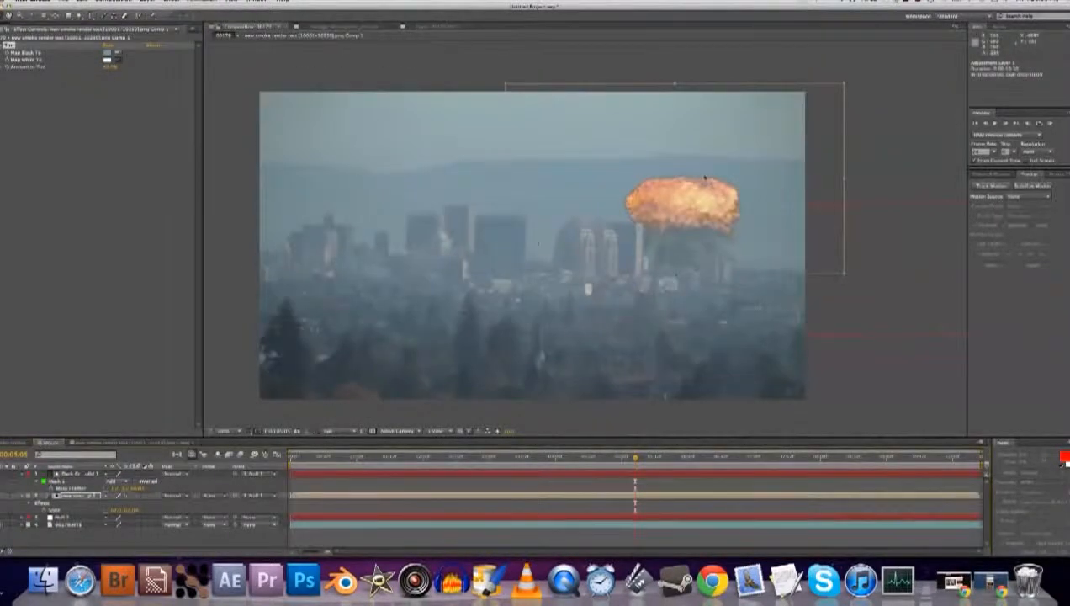
In the skyline composition, reduce the explosion layer's Amount to Tint so the fireball and smoke regain their contrast
drag(120, 72, 99, 72)
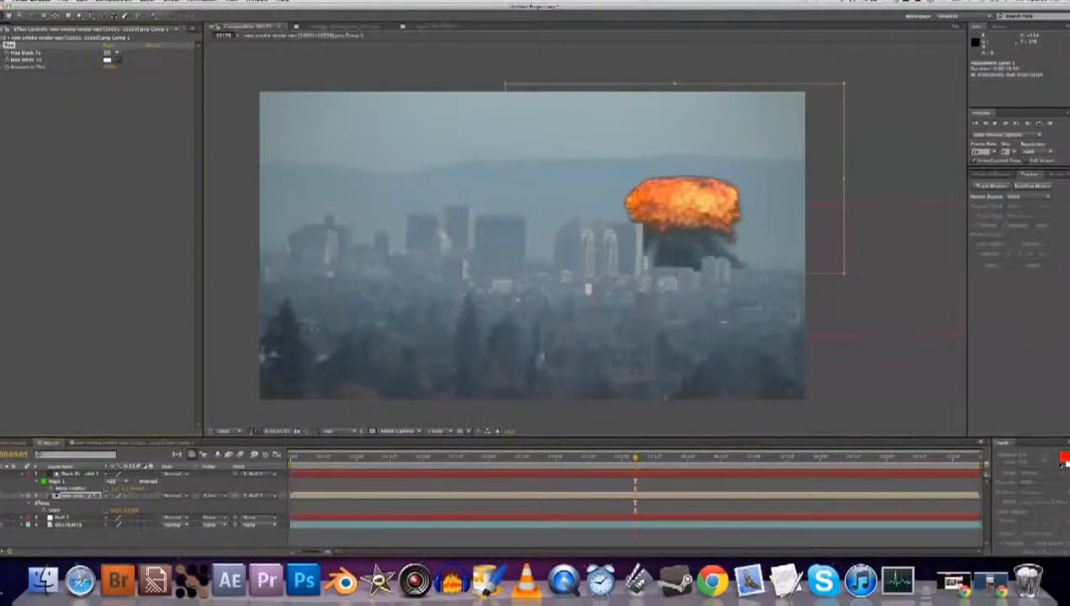
key(Page_Down)
key(Page_Down)
key(Page_Down)
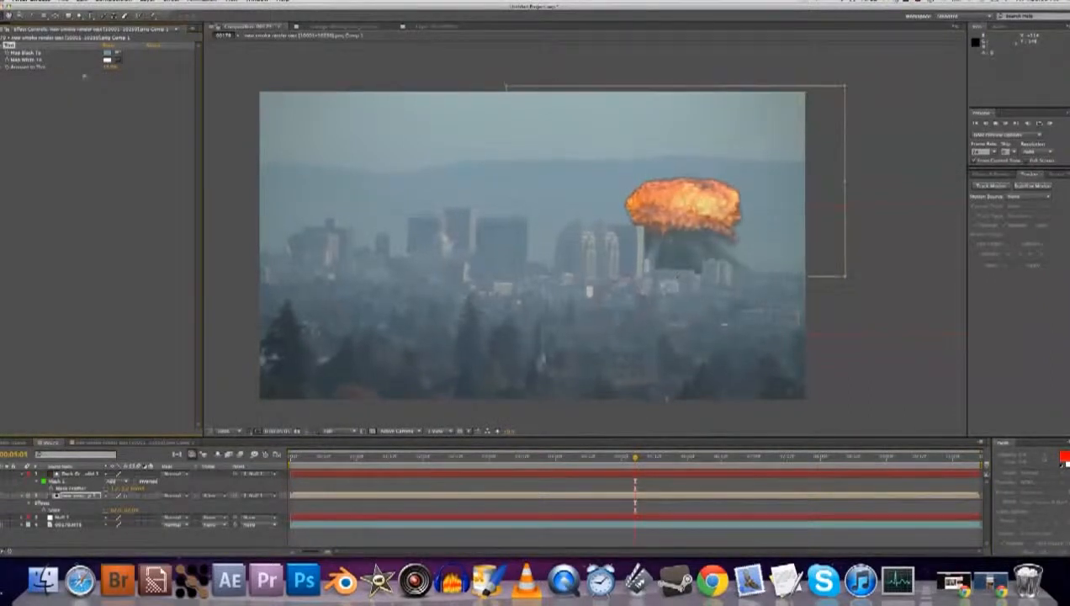
Set the composition's preview resolution to Half and move to a frame where the mushroom cloud is well developed
drag(644, 456, 702, 461)
click(339, 431)
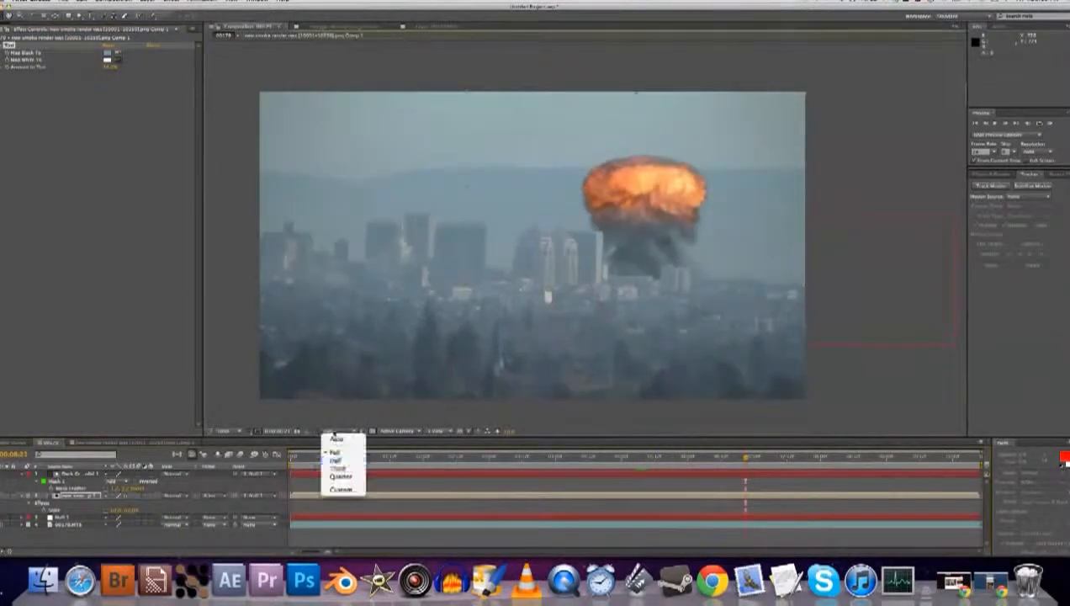
click(350, 462)
click(468, 432)
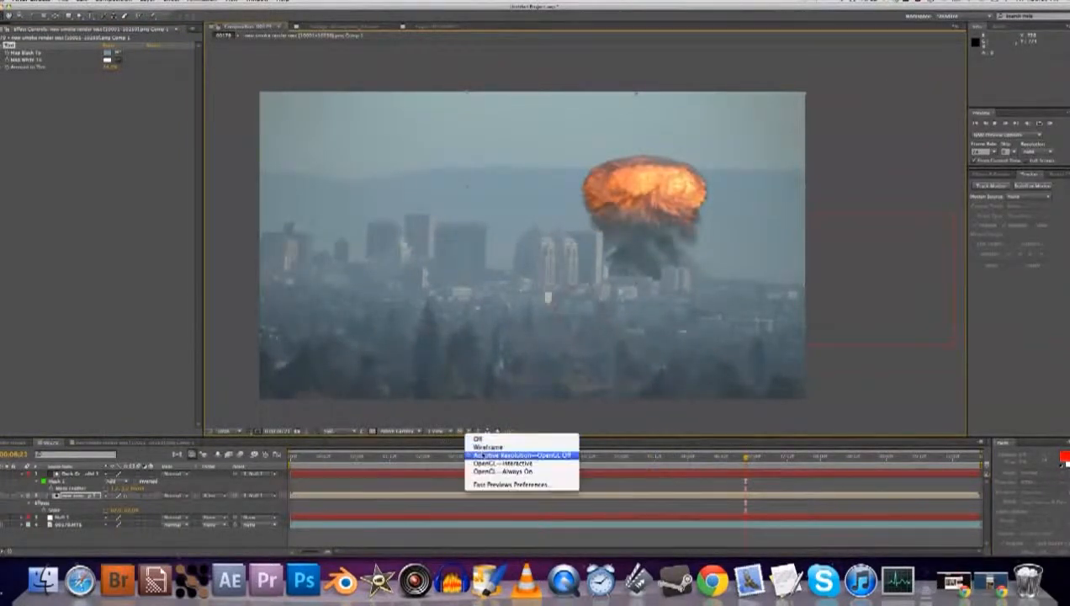
click(652, 455)
click(712, 457)
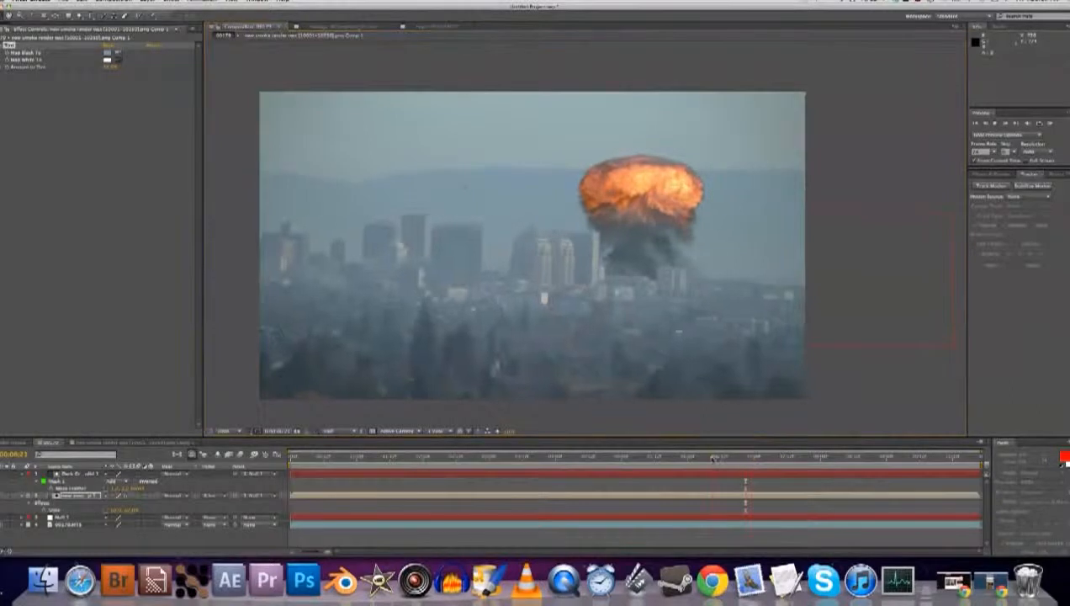
drag(701, 313, 703, 302)
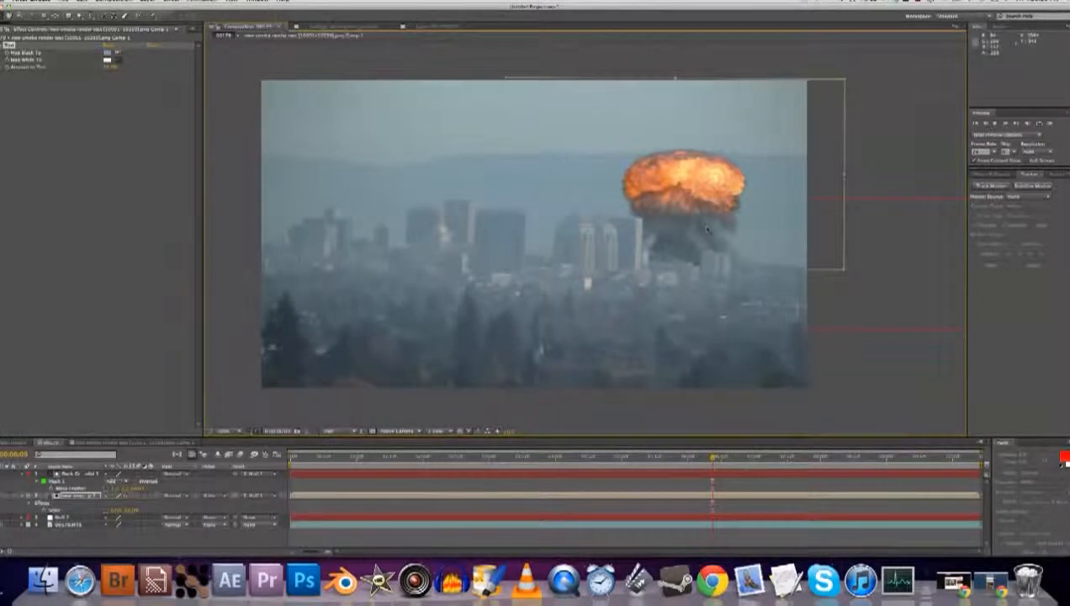
Add an adjustment layer above the composite with a Curves effect, bend the curve down to darken the midtones, and check the result
key(super+alt+y)
click(147, 2)
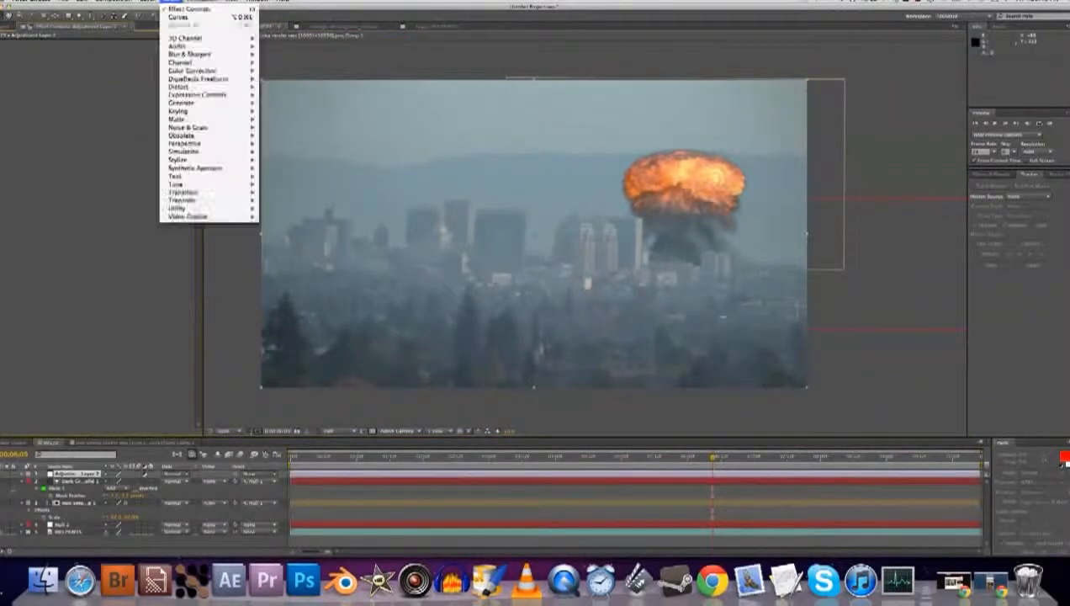
click(180, 9)
click(173, 1)
click(180, 18)
drag(45, 101, 46, 115)
key(space)
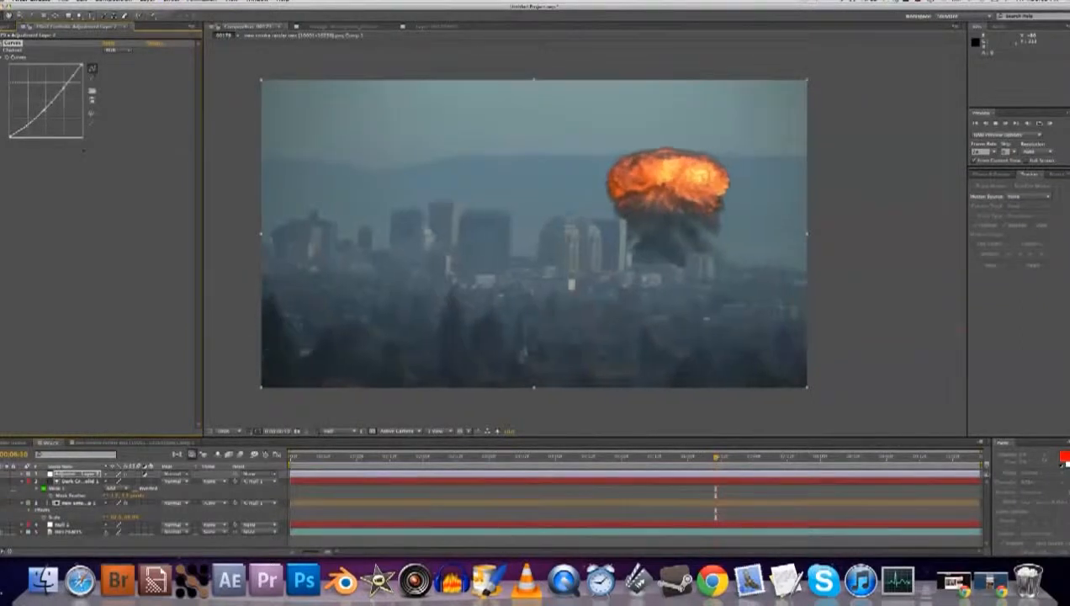
key(space)
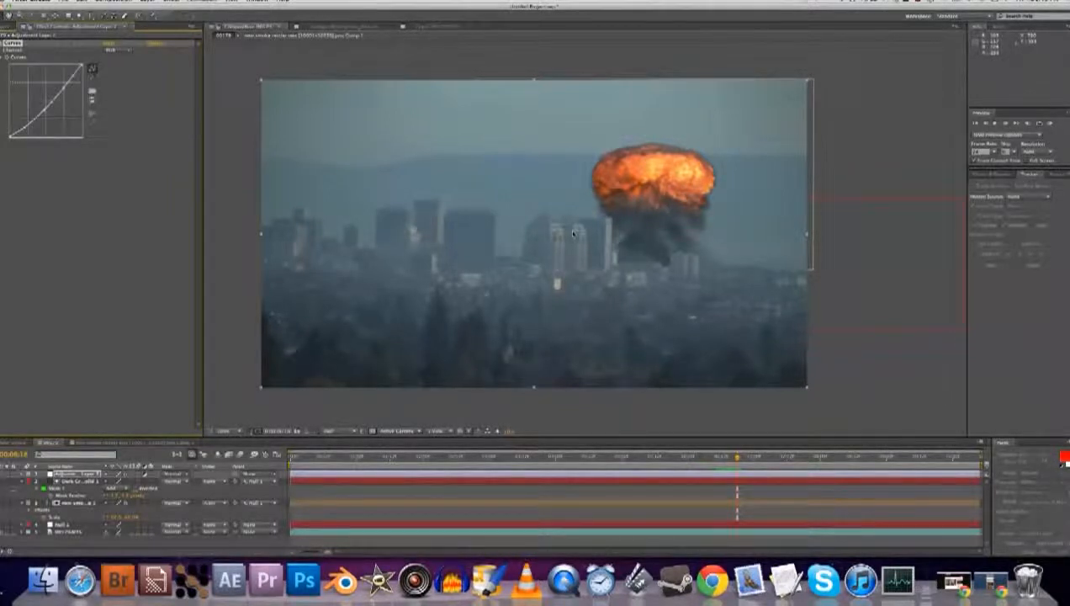
scroll(574, 233, up, 2)
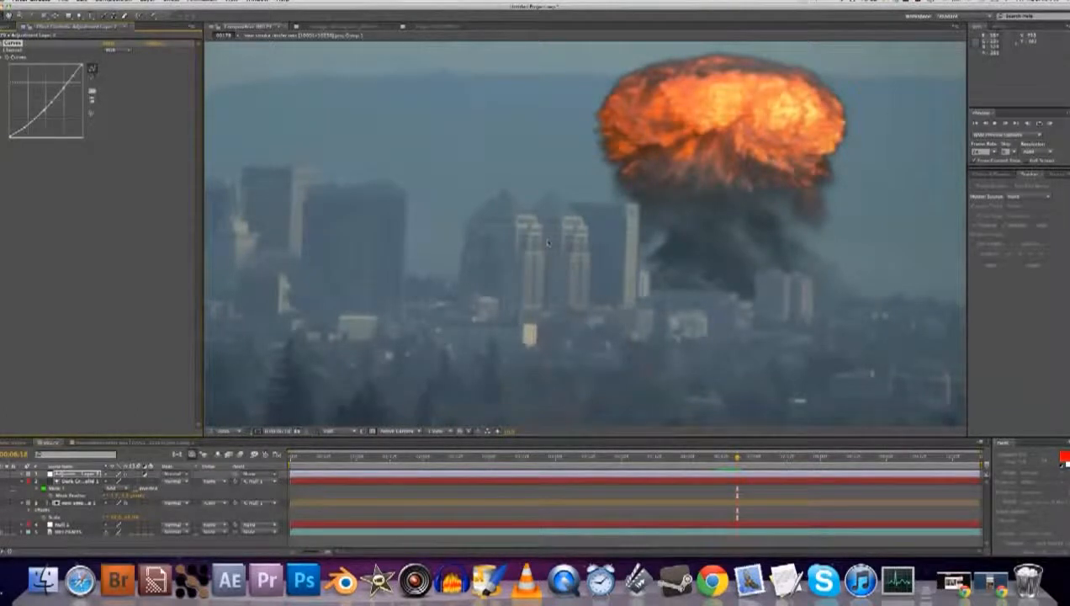
drag(465, 207, 573, 234)
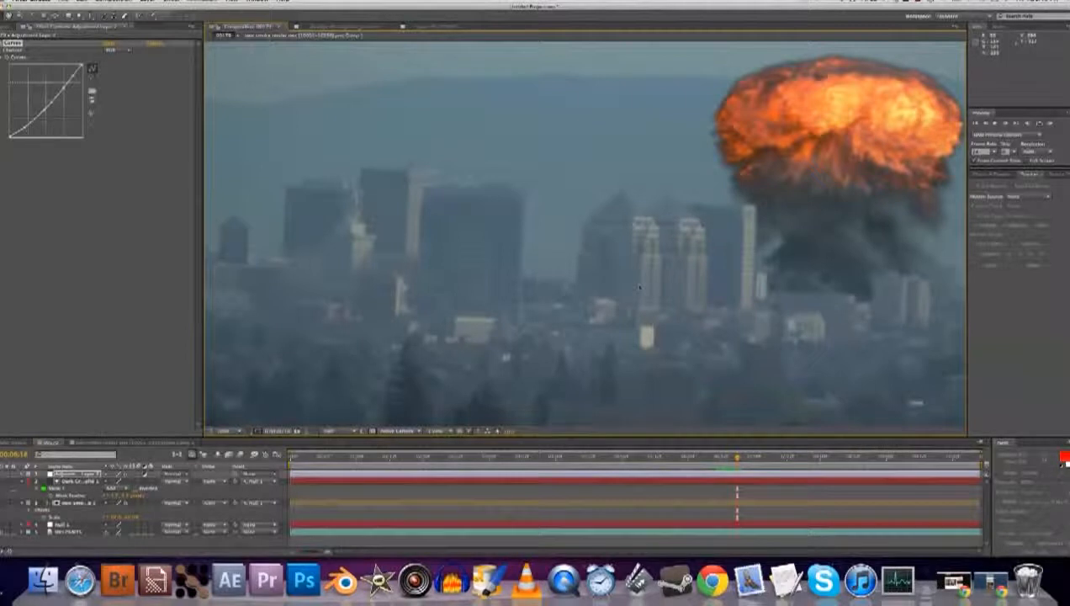
scroll(469, 313, down, 2)
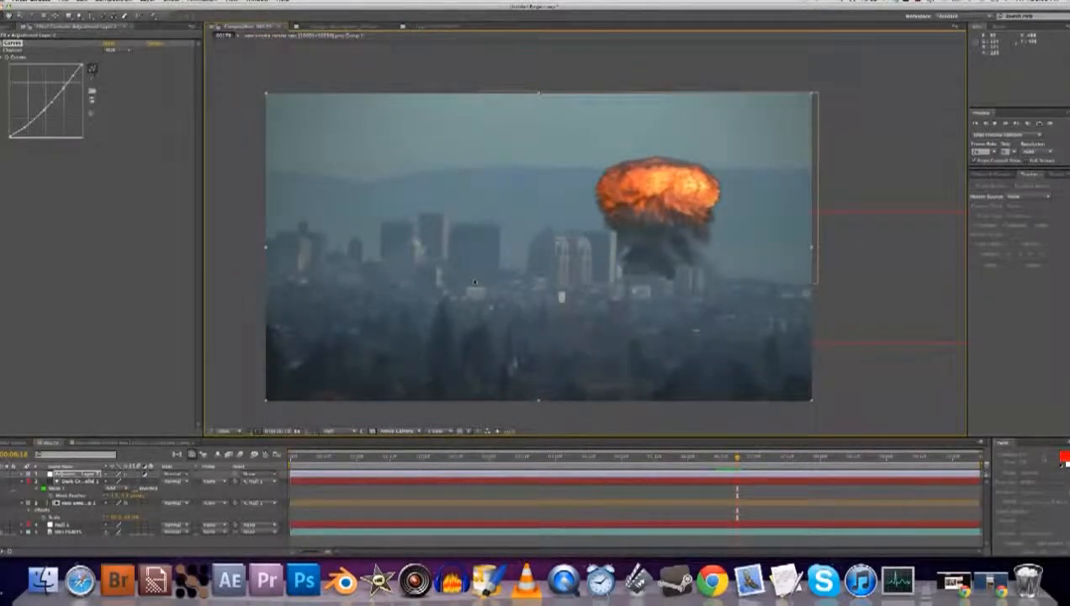
In the smoke precomp, change the adjustment layer's Map White To colour to white
drag(731, 456, 514, 460)
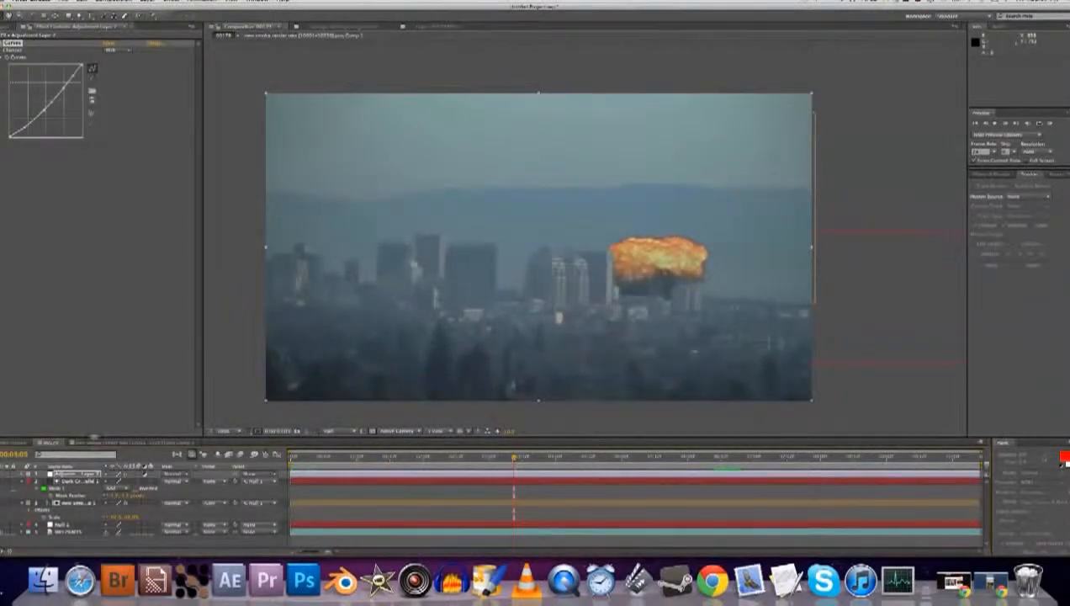
click(109, 443)
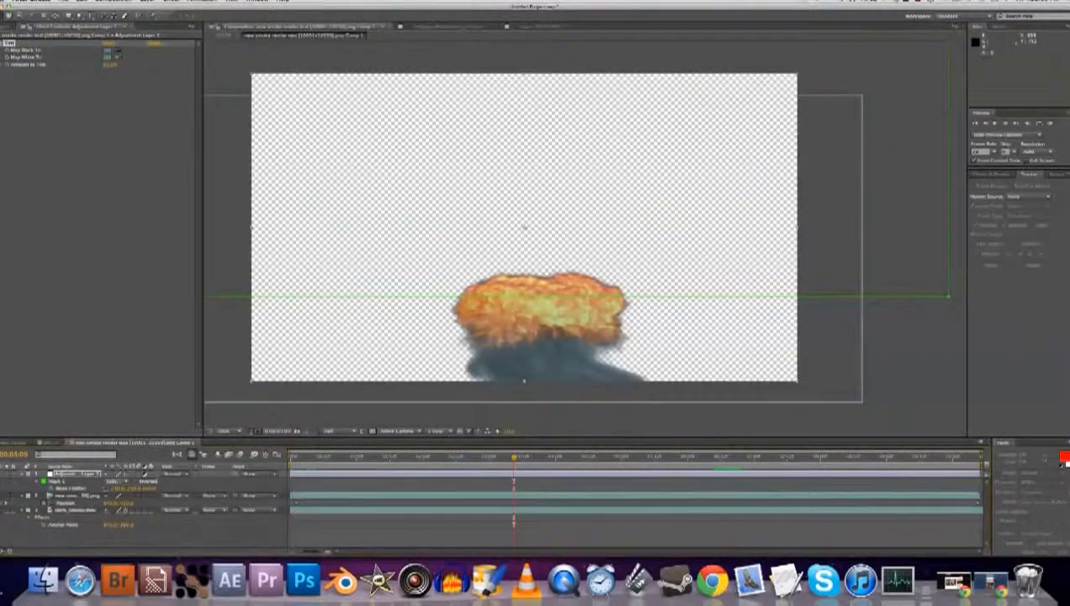
click(109, 59)
drag(175, 254, 143, 205)
click(328, 206)
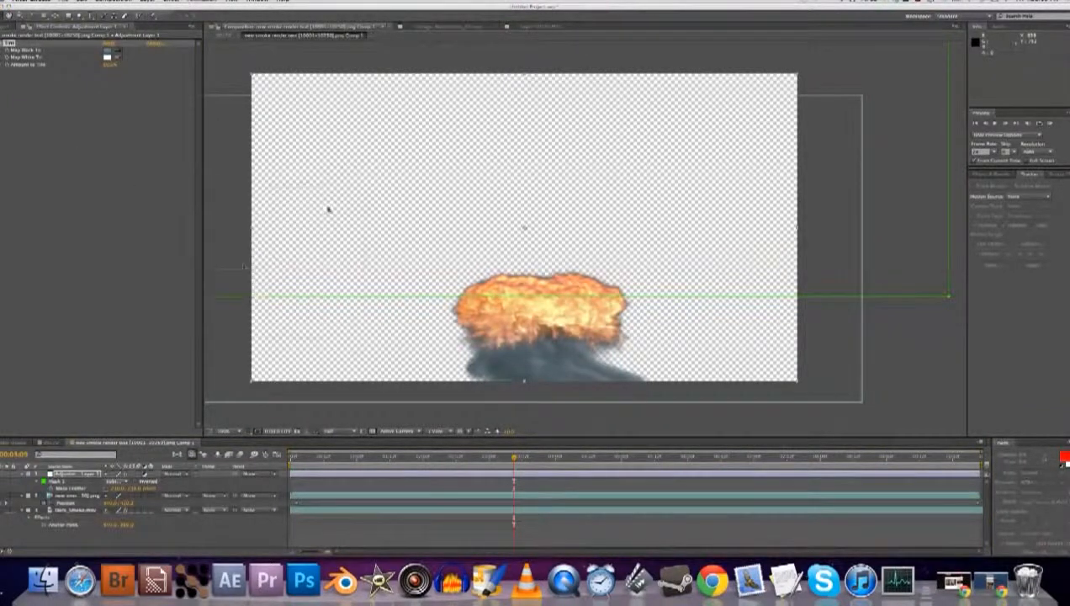
Add another adjustment layer on top of the skyline composition and apply the Exposure effect to it
click(48, 442)
drag(391, 456, 329, 457)
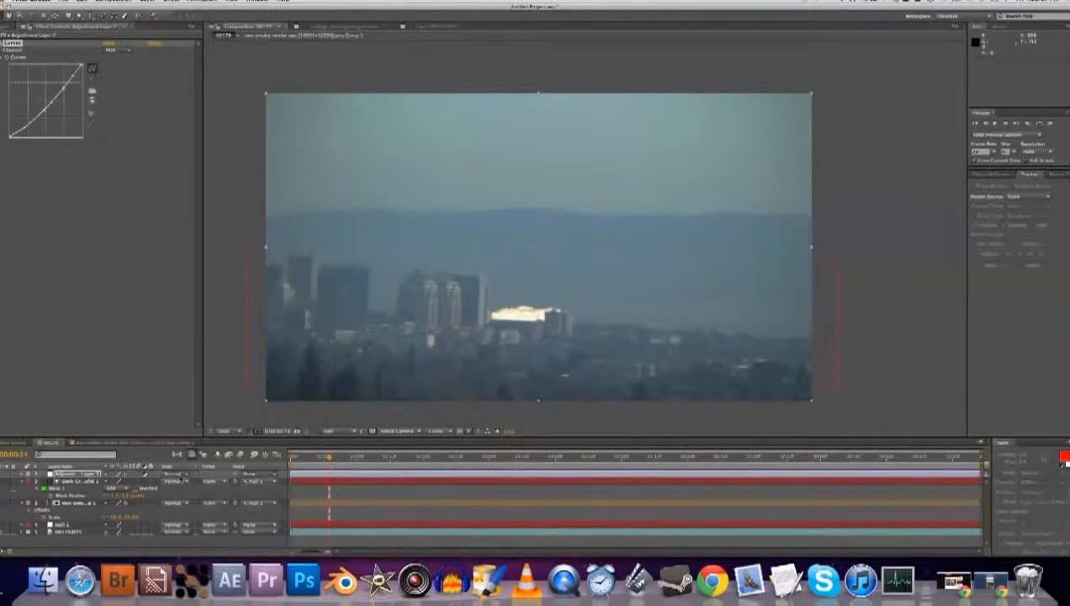
key(super+alt+y)
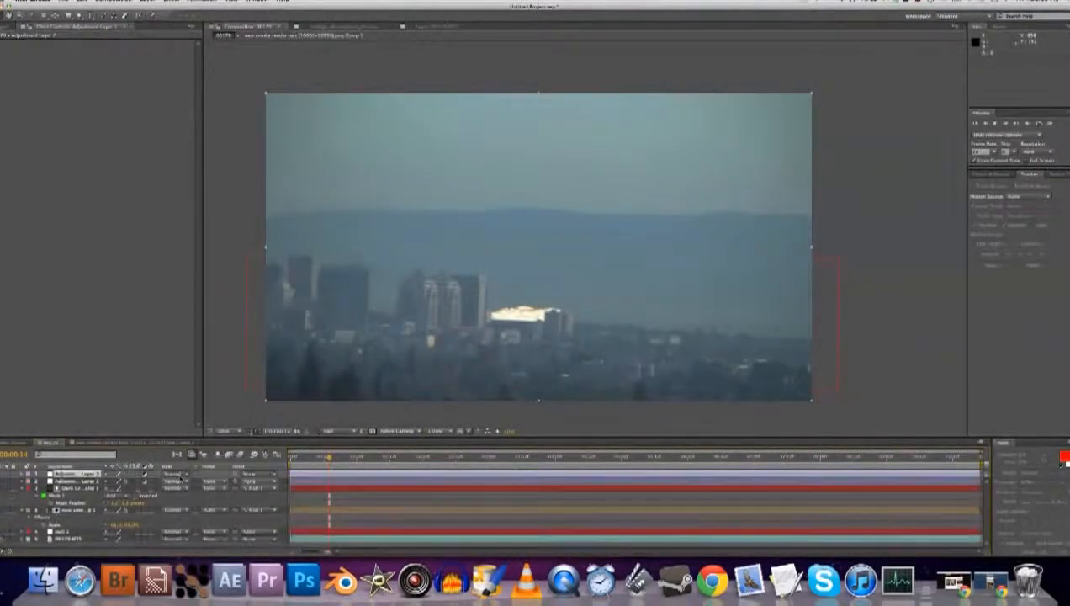
click(206, 1)
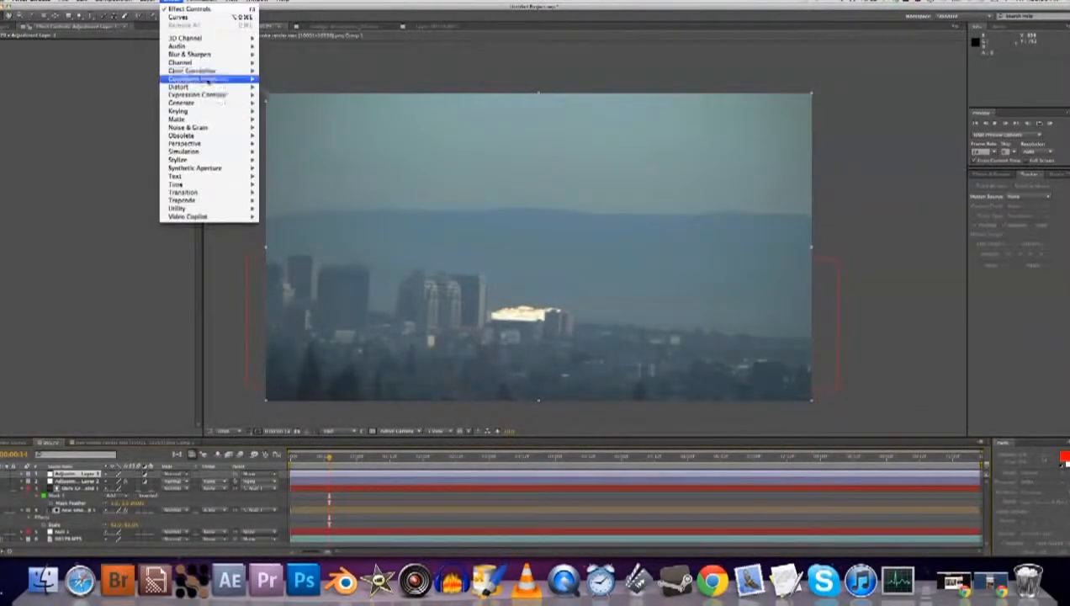
mouse_move(198, 56)
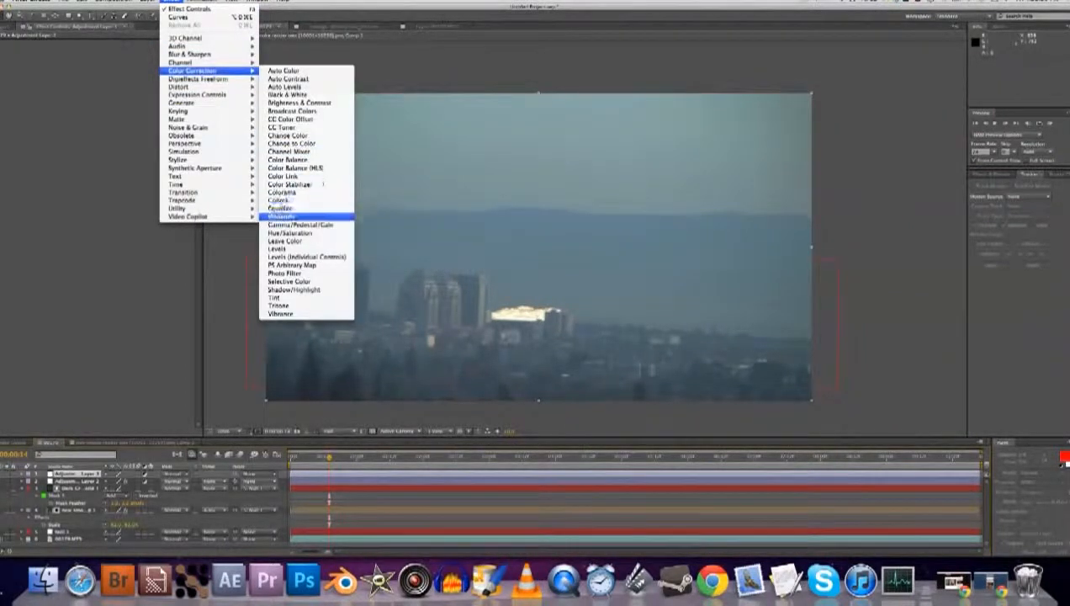
click(297, 216)
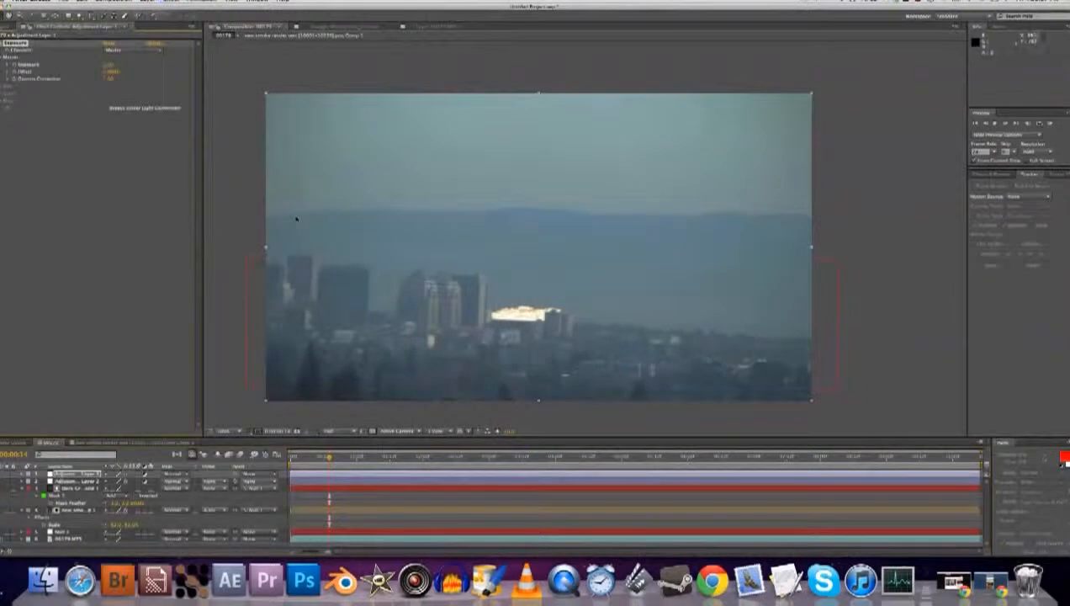
Try raising the exposure until the whole frame is white, and reset it to 0 at the first frame
drag(109, 65, 403, 106)
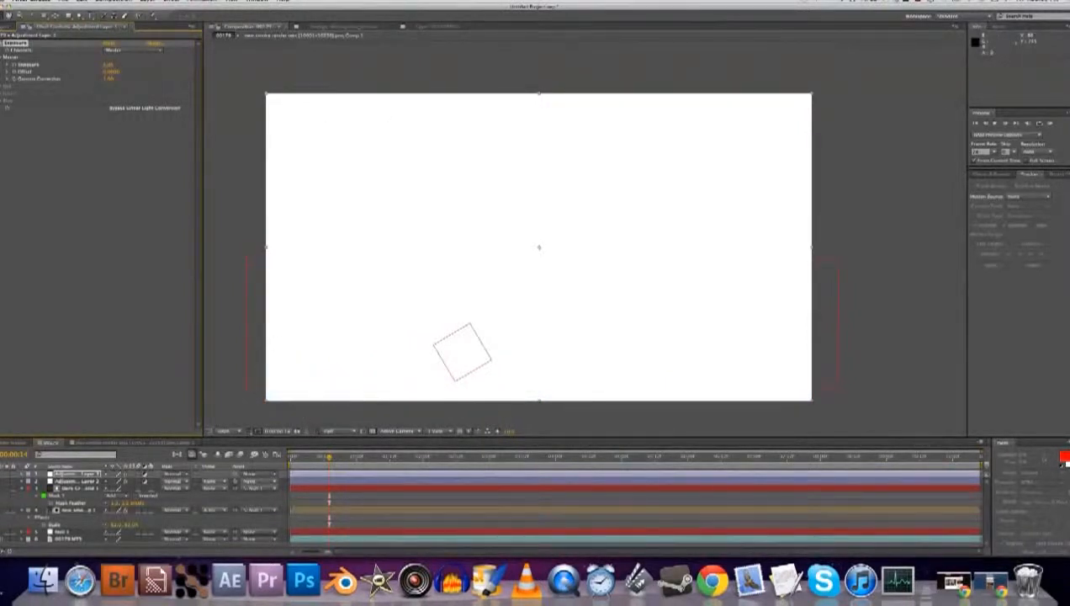
drag(310, 461, 291, 459)
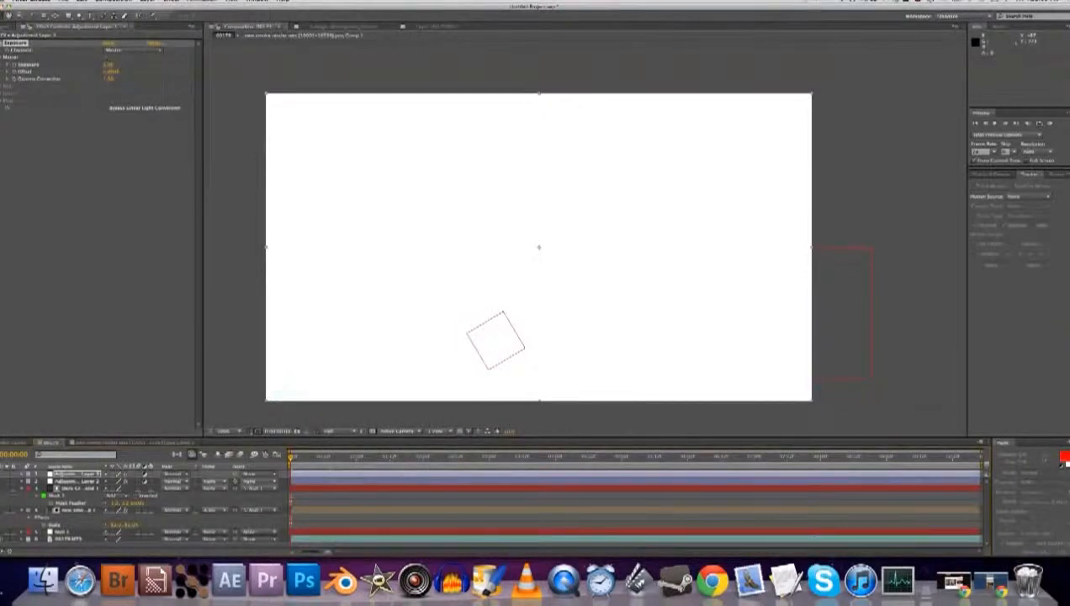
click(106, 66)
text(0)
key(Return)
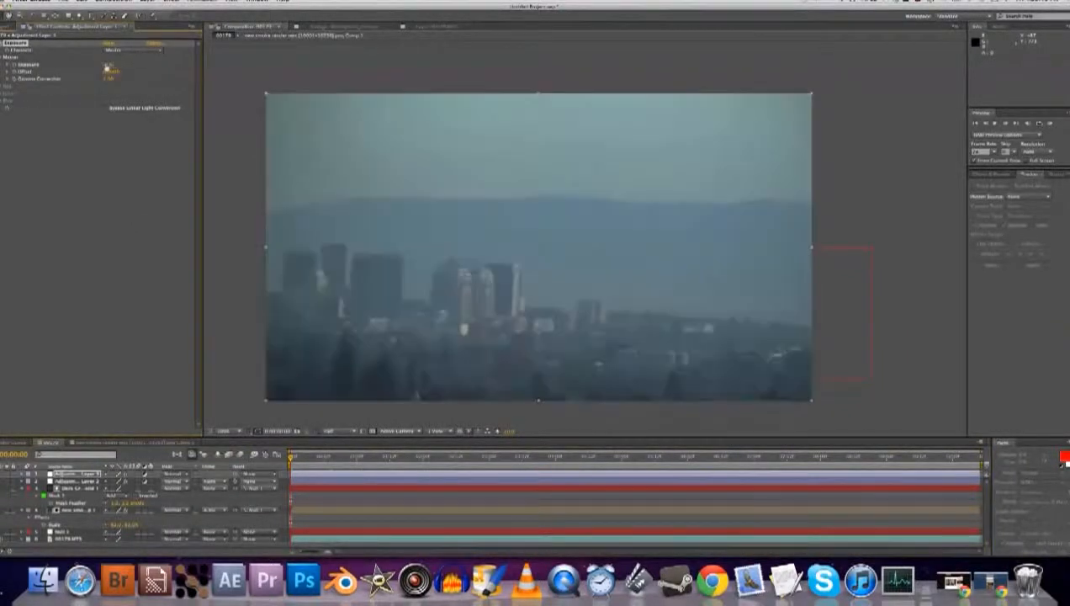
Shift the explosion layer to start about one second into the composition, and move the current time to its first frame
key(space)
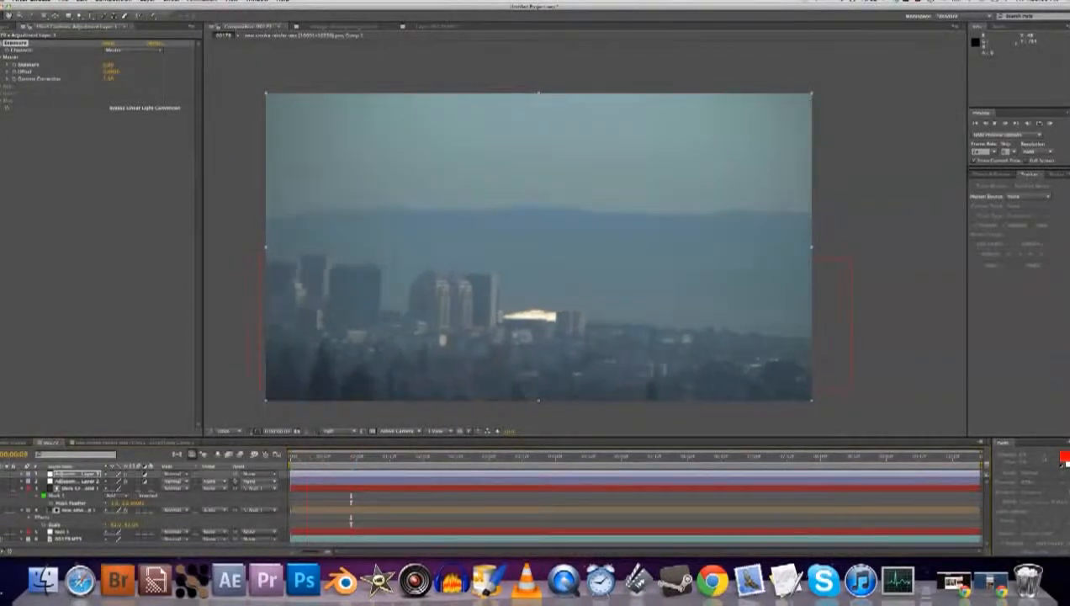
drag(290, 508, 362, 512)
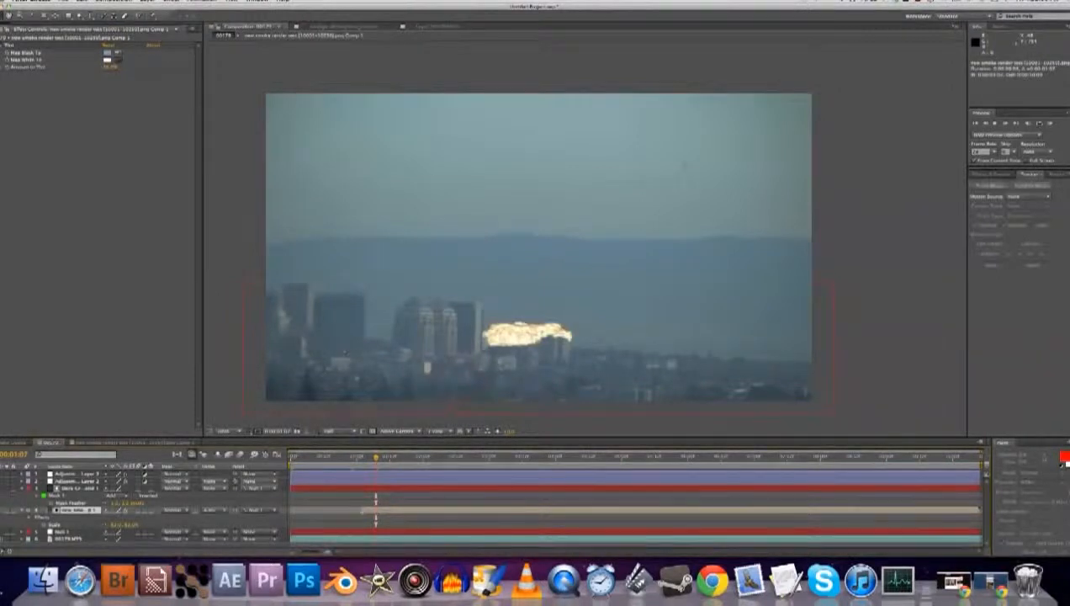
click(360, 455)
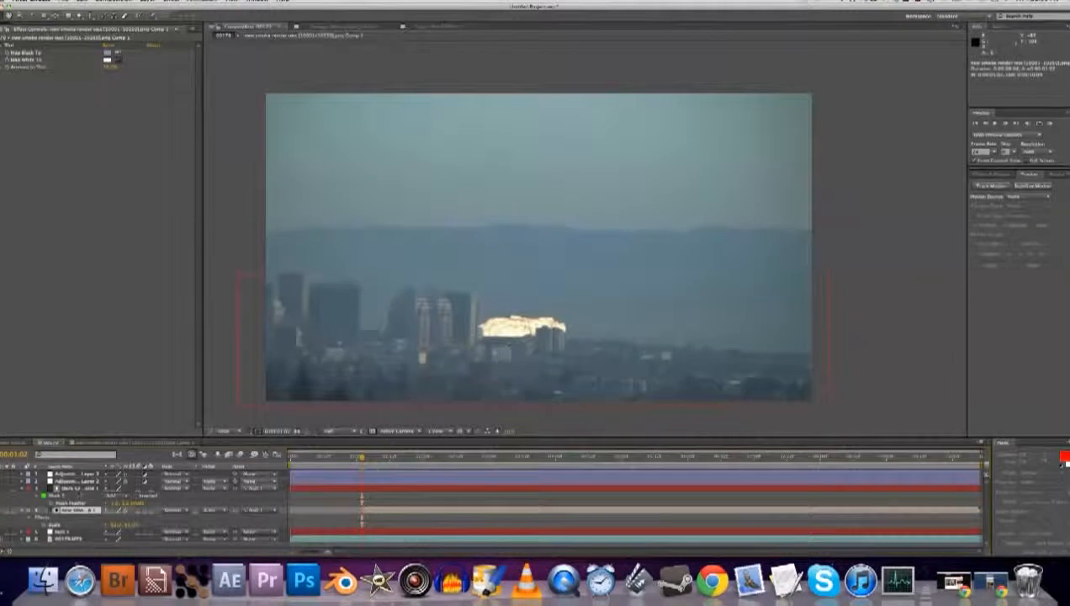
Keyframe the adjustment layer's exposure, placing the 0 keyframe at about three seconds and raising exposure at the explosion's start to nearly white out the frame
click(76, 474)
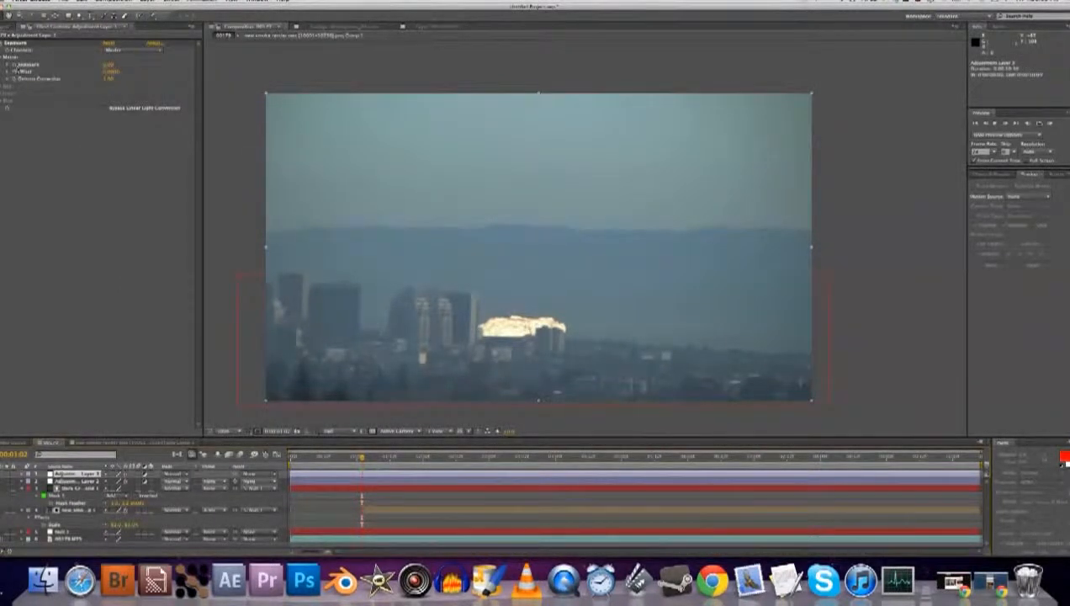
click(14, 65)
key(u)
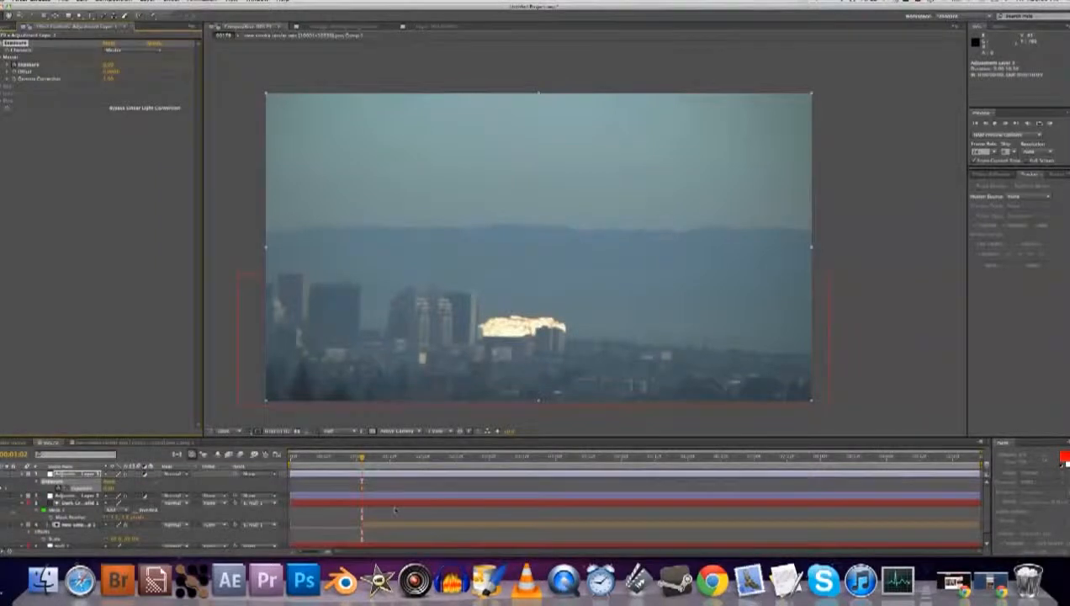
drag(362, 487, 495, 488)
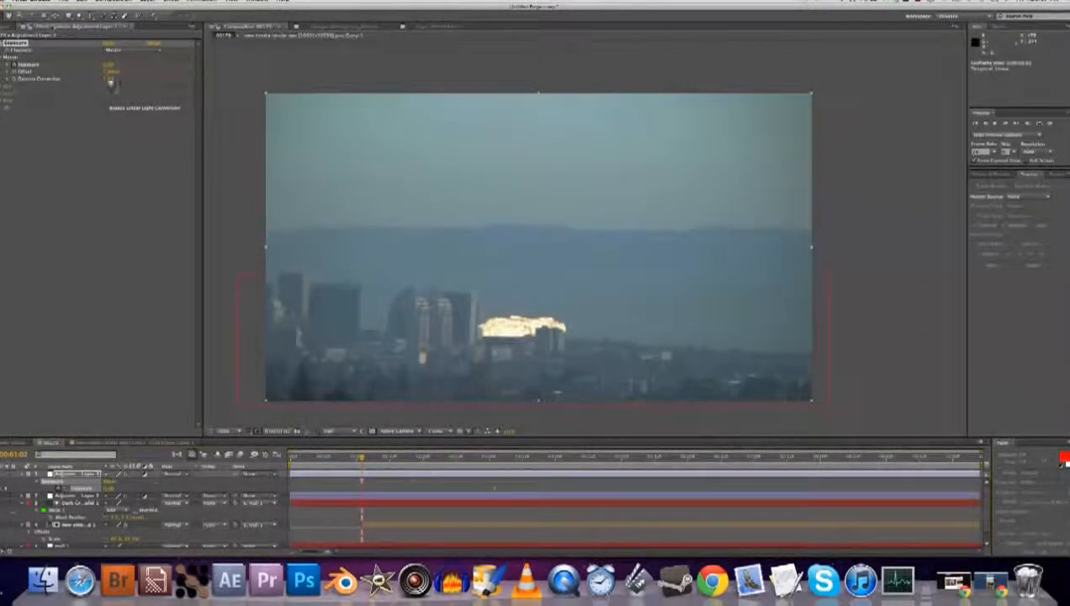
drag(106, 67, 231, 70)
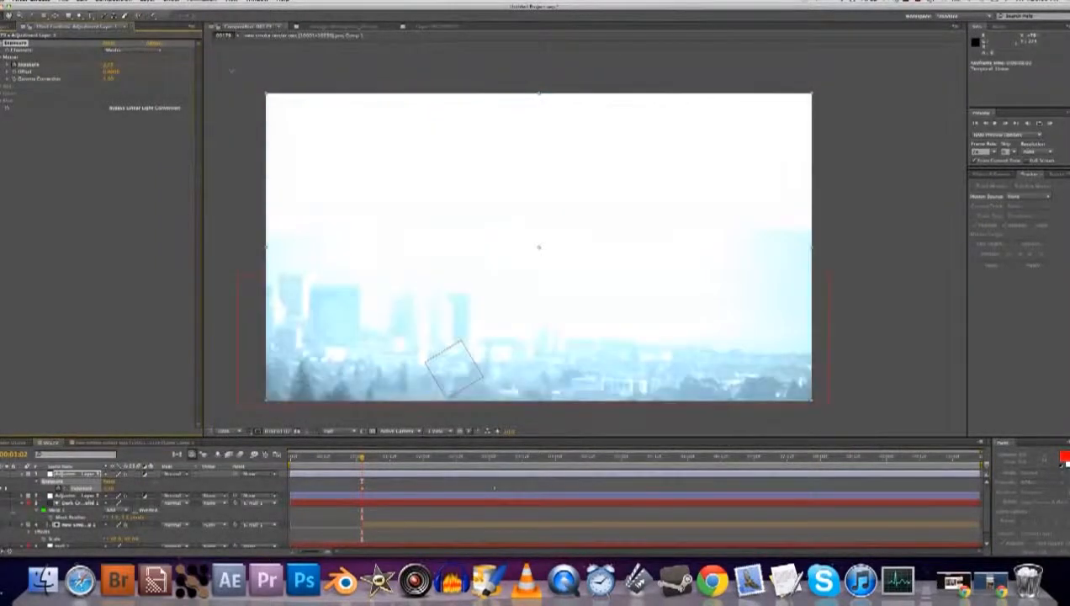
Apply the Curves effect to the exposure adjustment layer and keyframe its neutral curve at about three seconds, in line with the 0 exposure keyframe
click(171, 3)
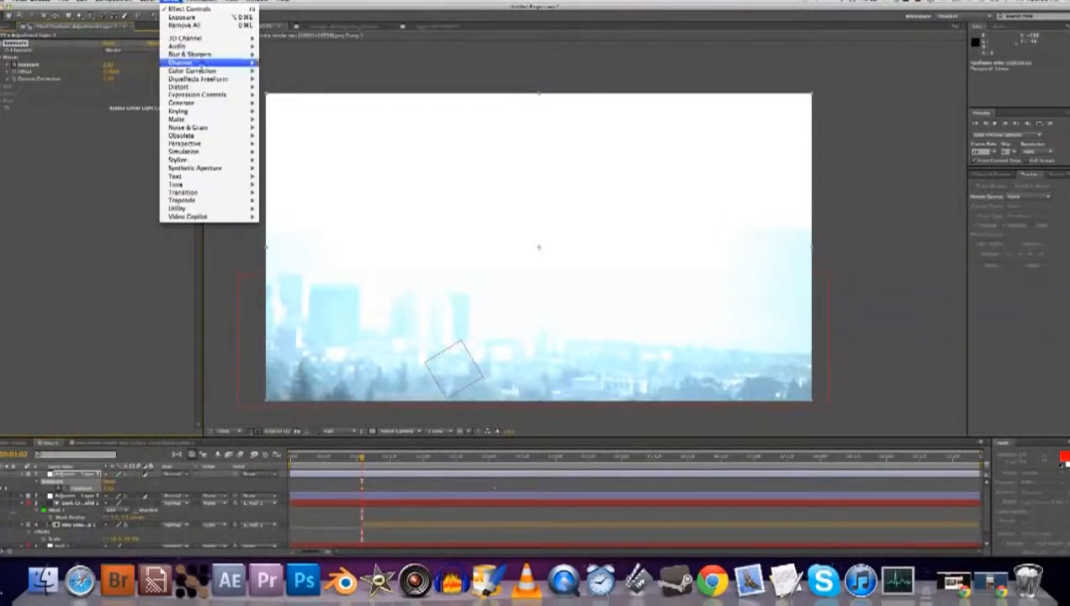
mouse_move(201, 66)
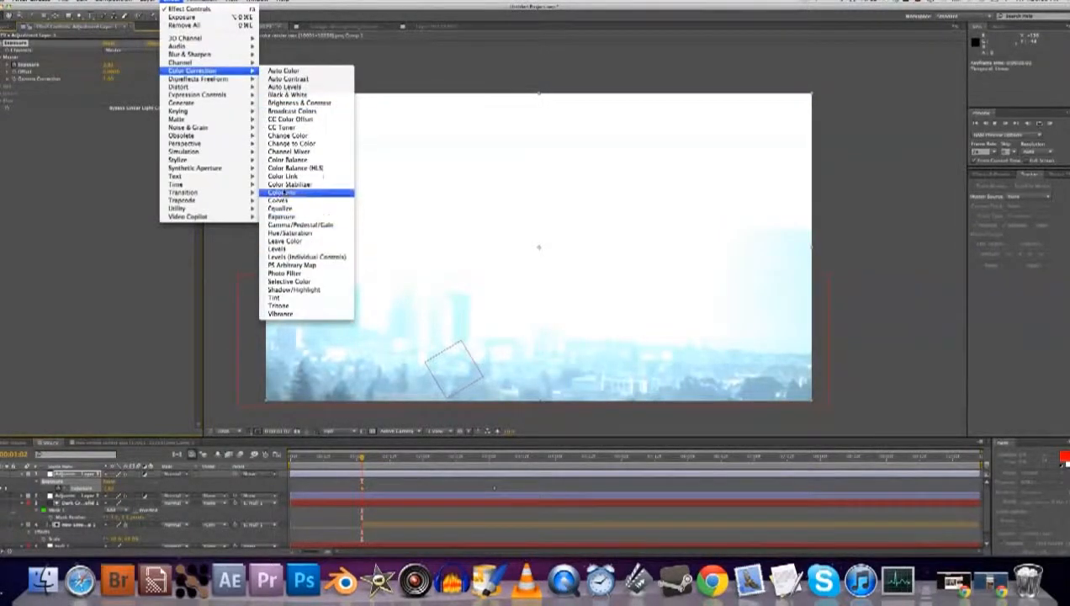
click(280, 200)
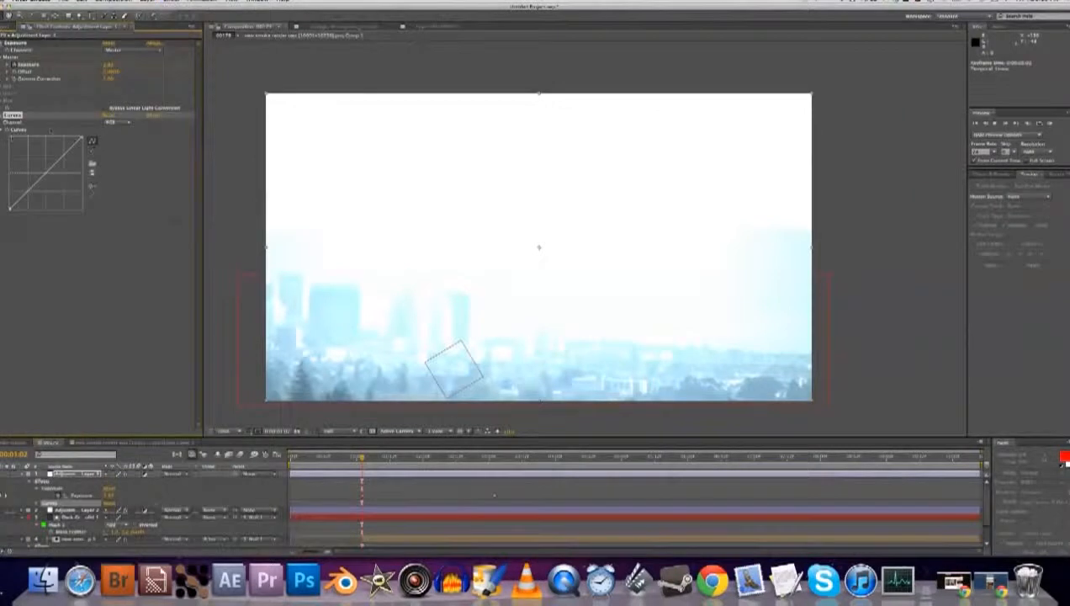
key(u)
key(u)
drag(362, 505, 499, 509)
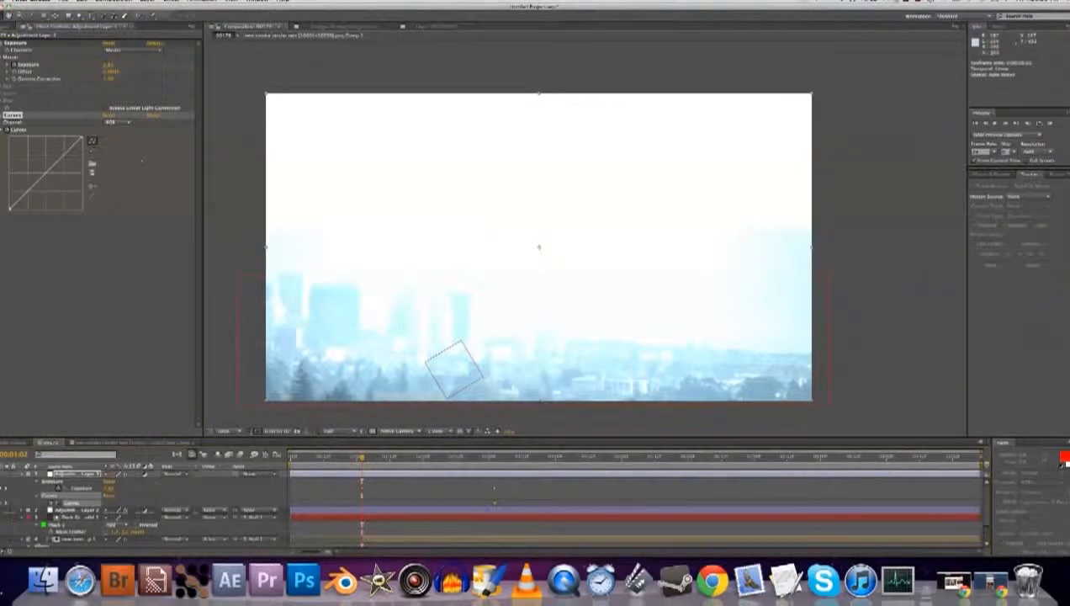
At the explosion's first frame, raise the middle of the red curve and start pulling the blue curve down to warm the flash
click(118, 123)
click(119, 138)
drag(38, 181, 19, 193)
click(118, 123)
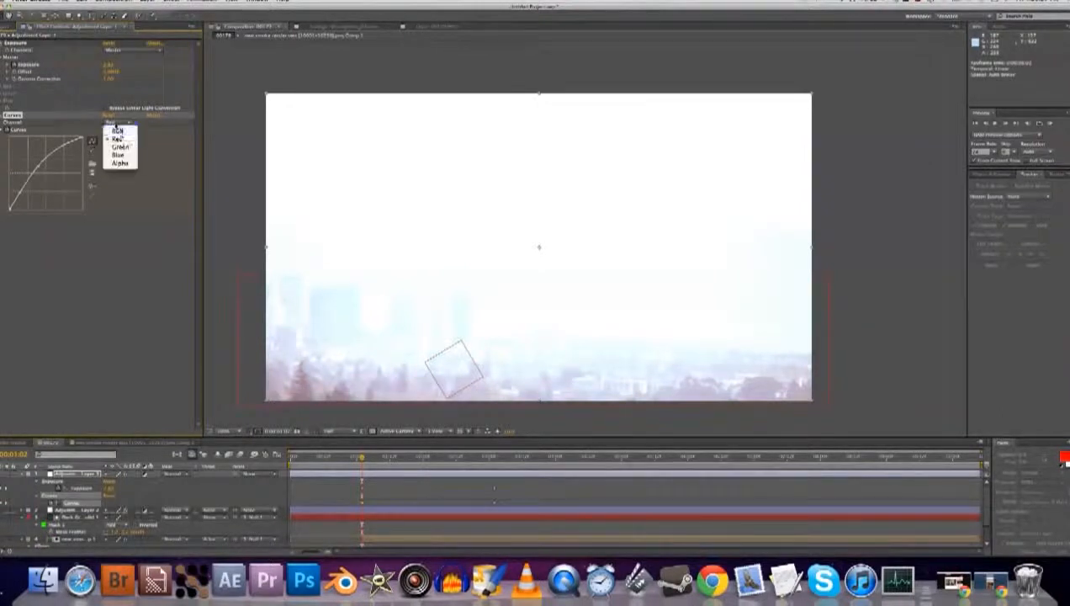
click(118, 154)
mouse_move(53, 167)
mouse_down()
mouse_move(59, 182)
mouse_move(53, 173)
mouse_up()
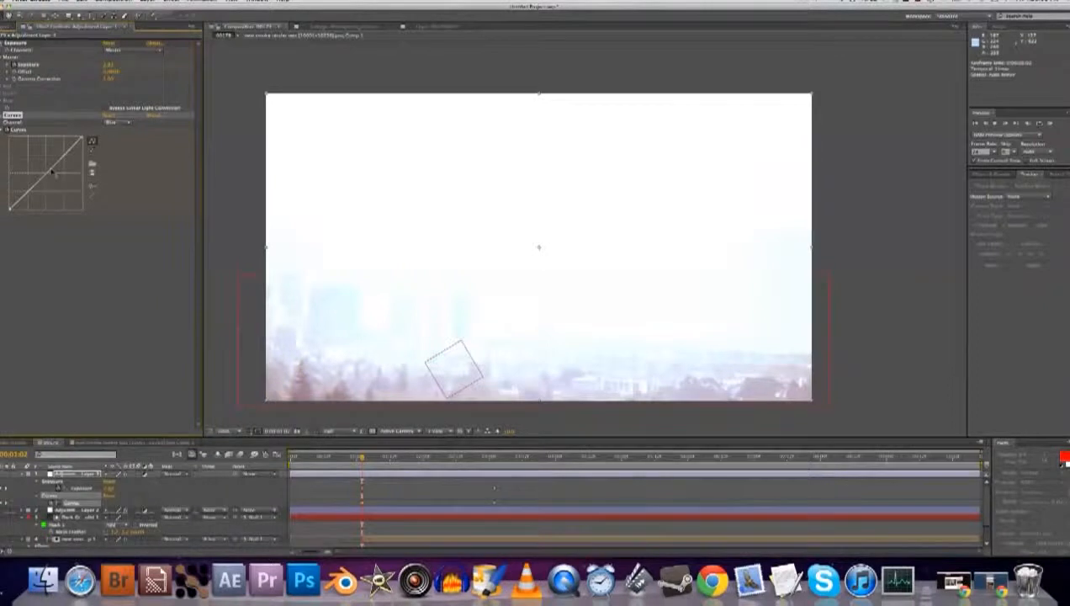
Place the Exposure effect below Curves, and refine the flash with a lower blue curve and a slightly negative Exposure Offset
drag(23, 43, 50, 148)
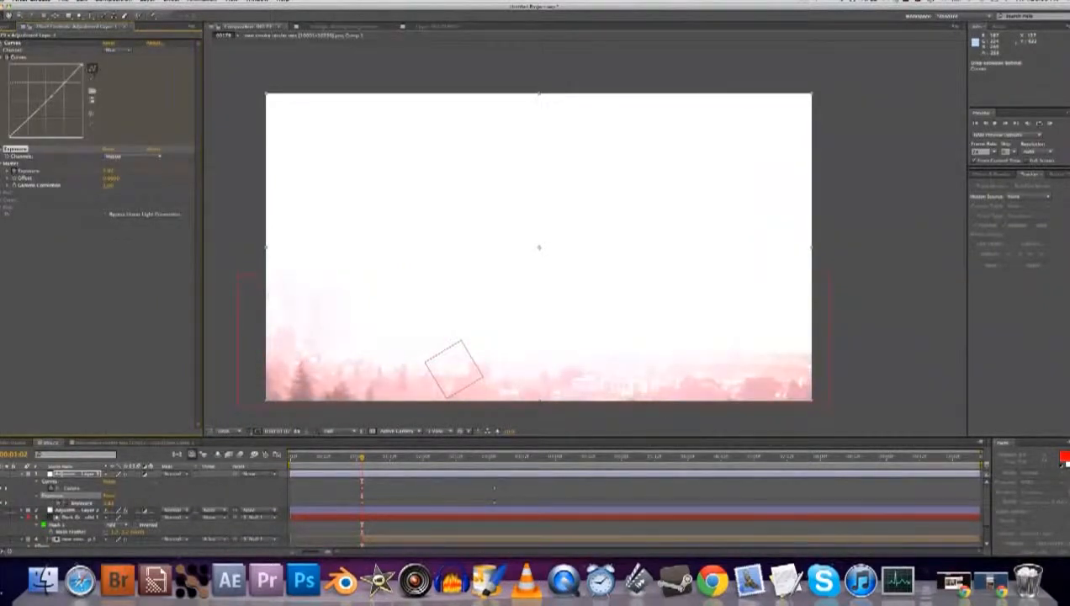
drag(51, 95, 54, 98)
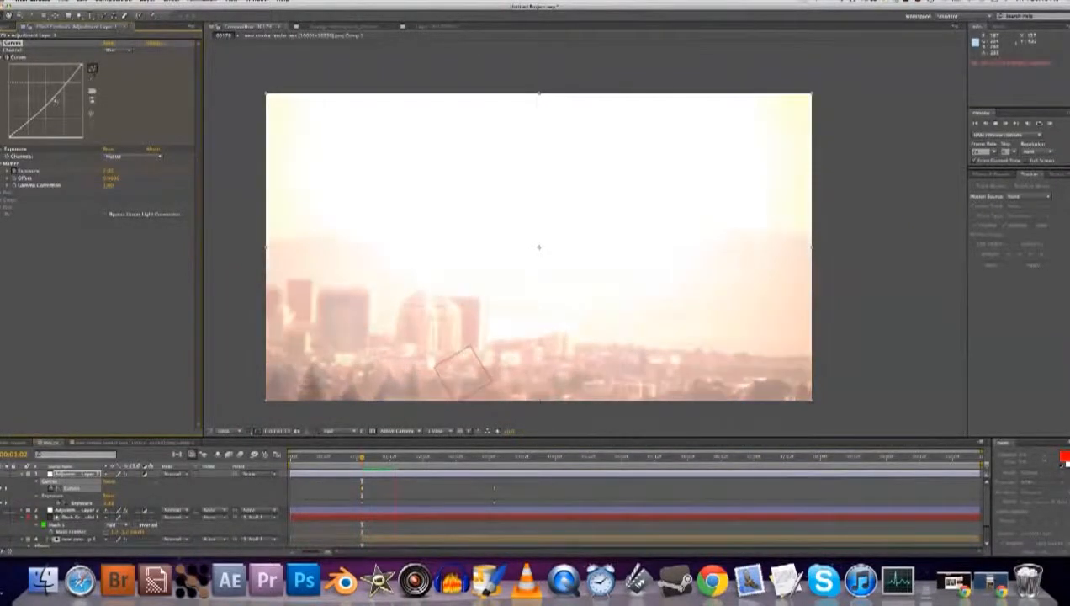
key(space)
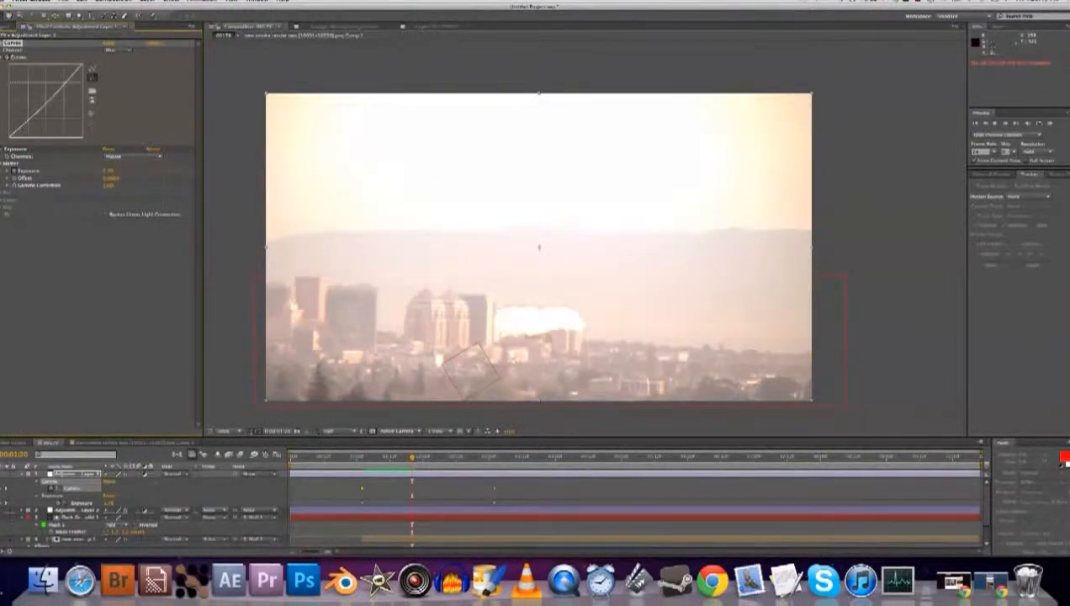
drag(109, 179, 88, 176)
drag(412, 457, 373, 457)
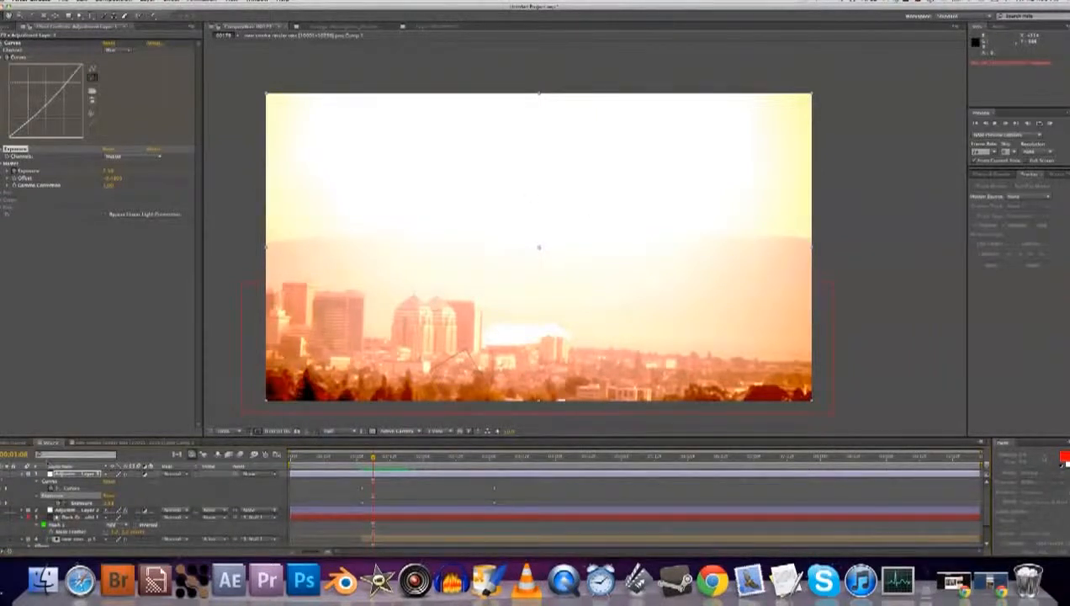
With the flash adjustment layer hidden, create a haze-blue solid in a colour sampled from the footage and enlarge it well beyond the frame
click(1, 474)
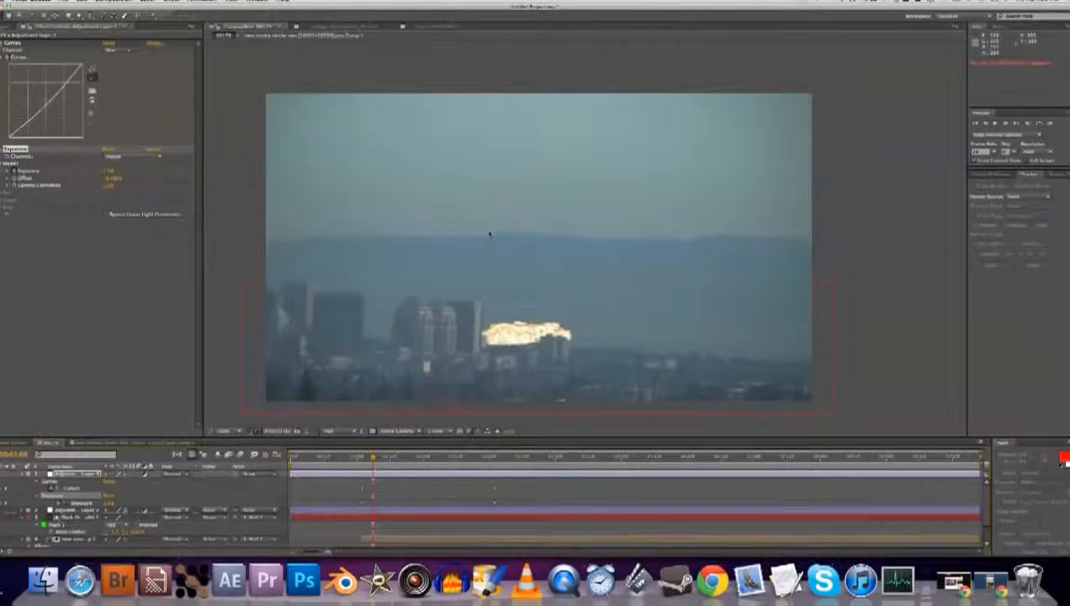
key(super+y)
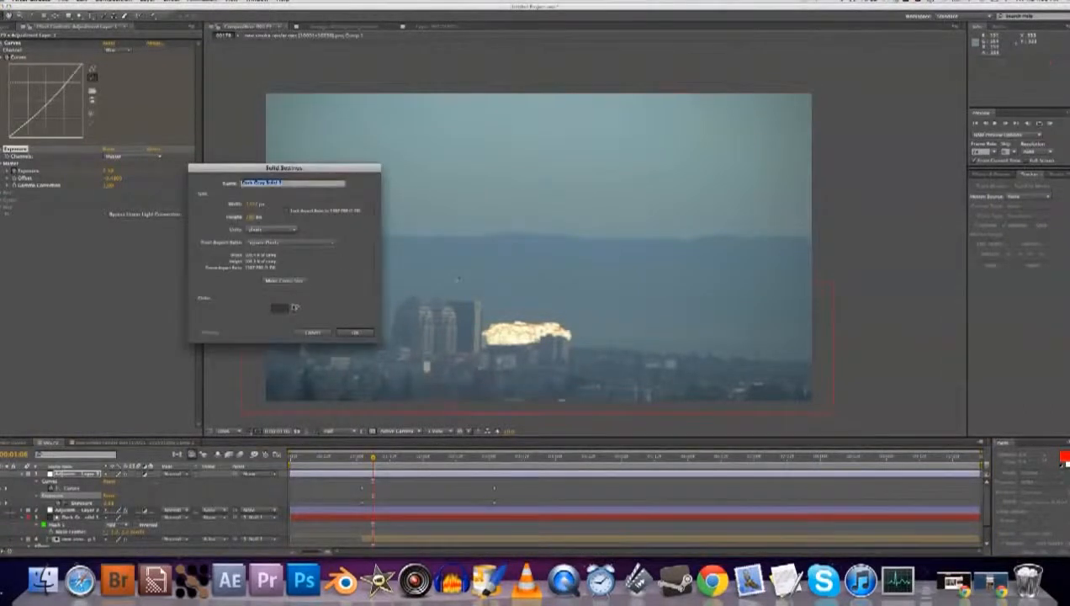
click(495, 251)
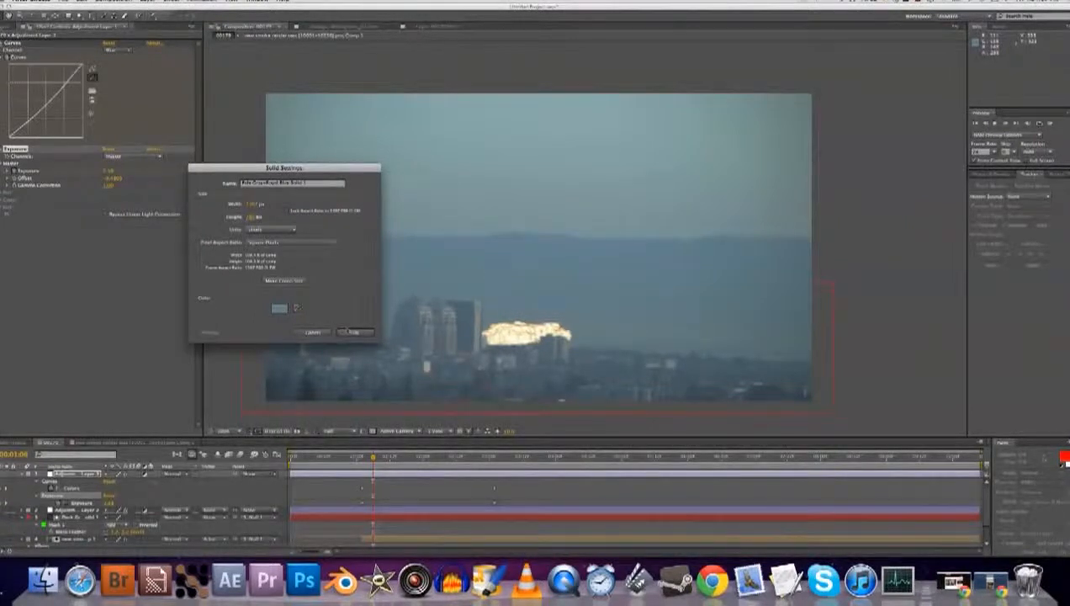
click(355, 332)
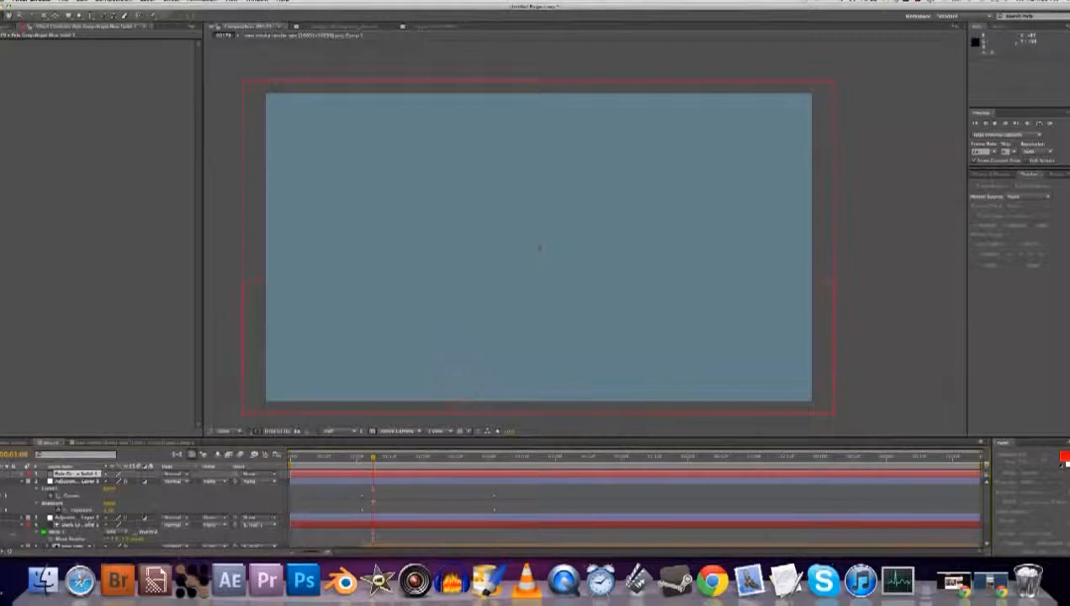
key(comma)
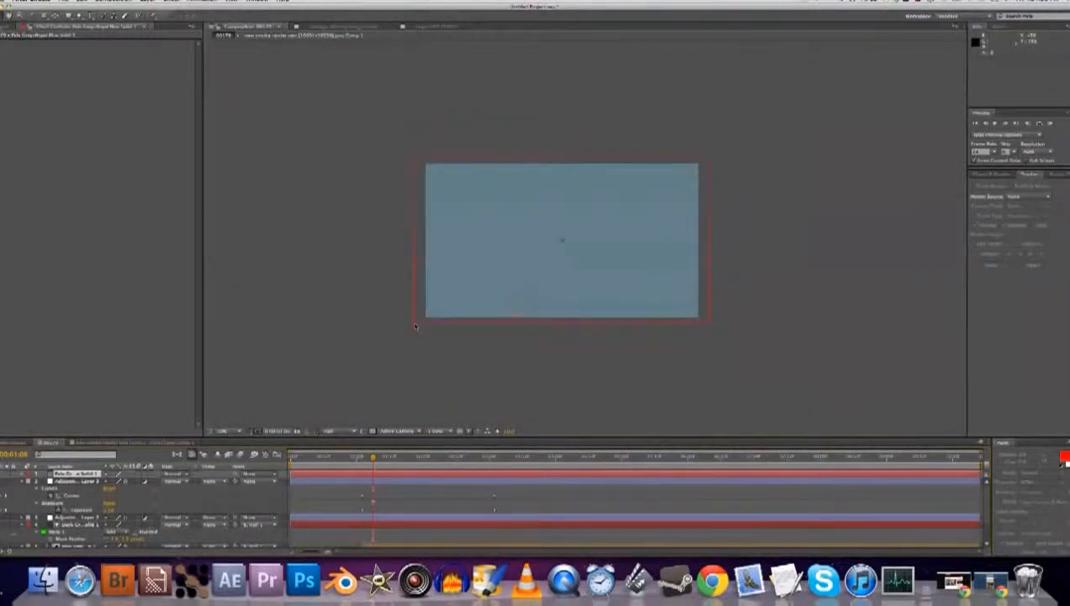
drag(415, 325, 372, 363)
Hide the new haze solid and parent it to the tracking null
click(3, 476)
drag(237, 474, 80, 539)
scroll(435, 246, up, 1)
key(space)
drag(435, 245, 429, 246)
Draw a mask on the haze solid covering the sky down to just below the ridge line, extending far past both sides of the frame
key(g)
click(248, 253)
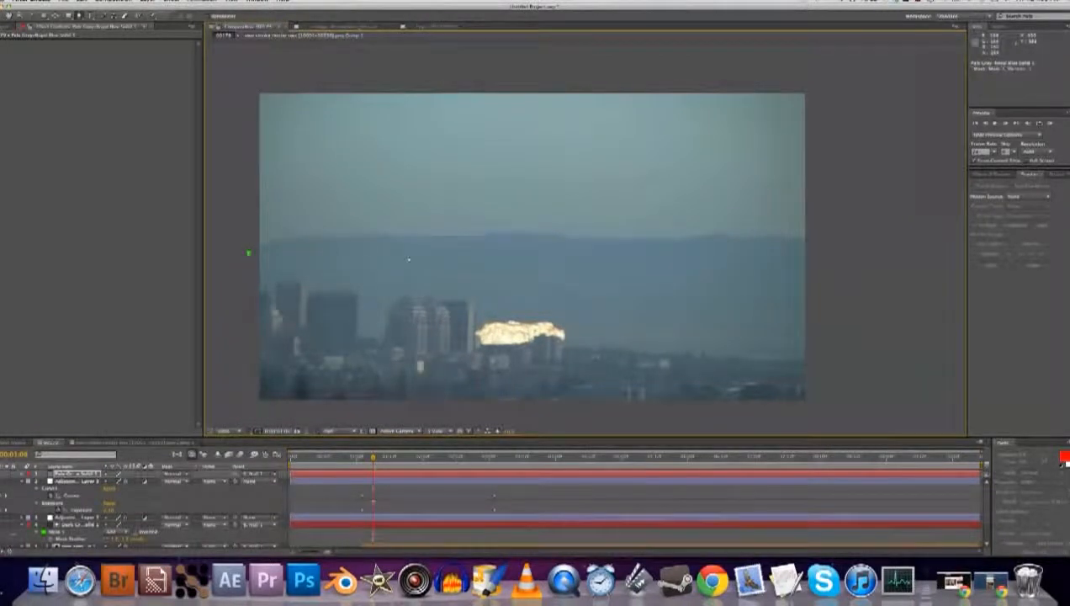
click(825, 255)
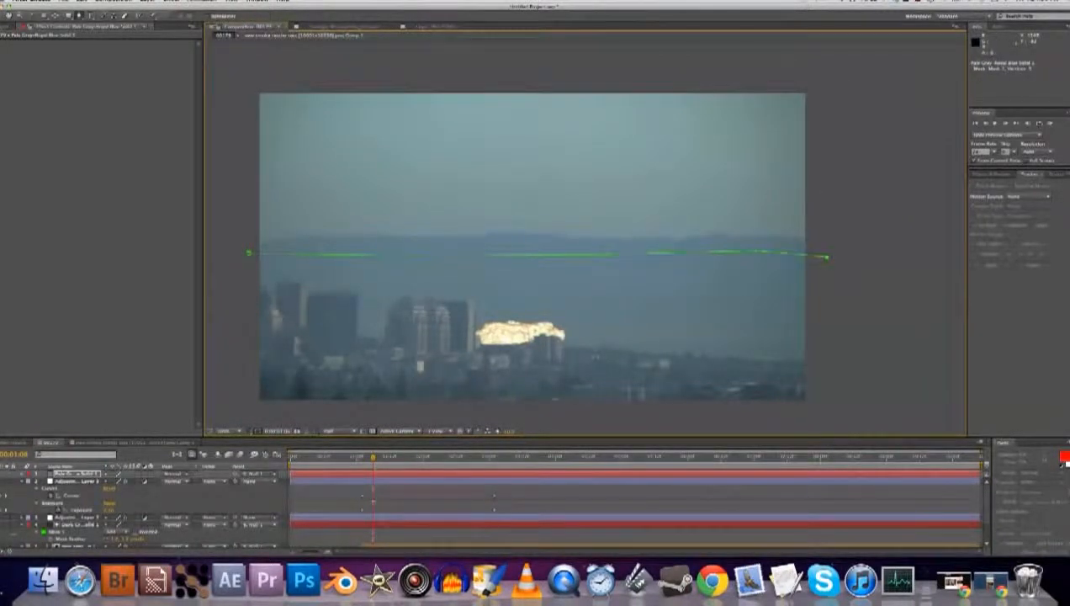
key(comma)
click(860, 100)
click(287, 76)
click(316, 194)
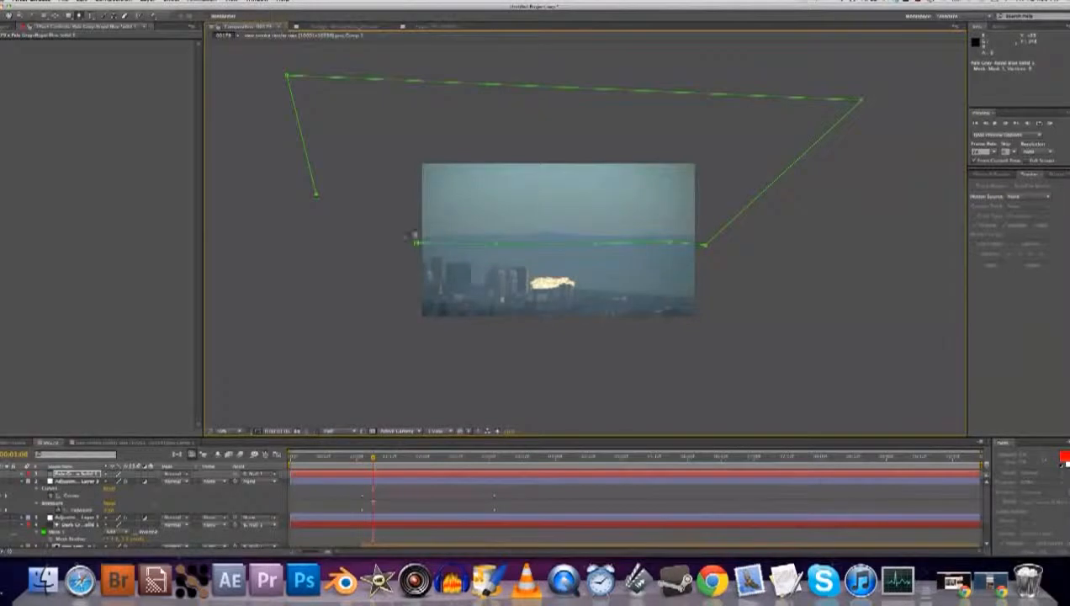
click(415, 246)
drag(705, 244, 816, 248)
drag(414, 244, 310, 246)
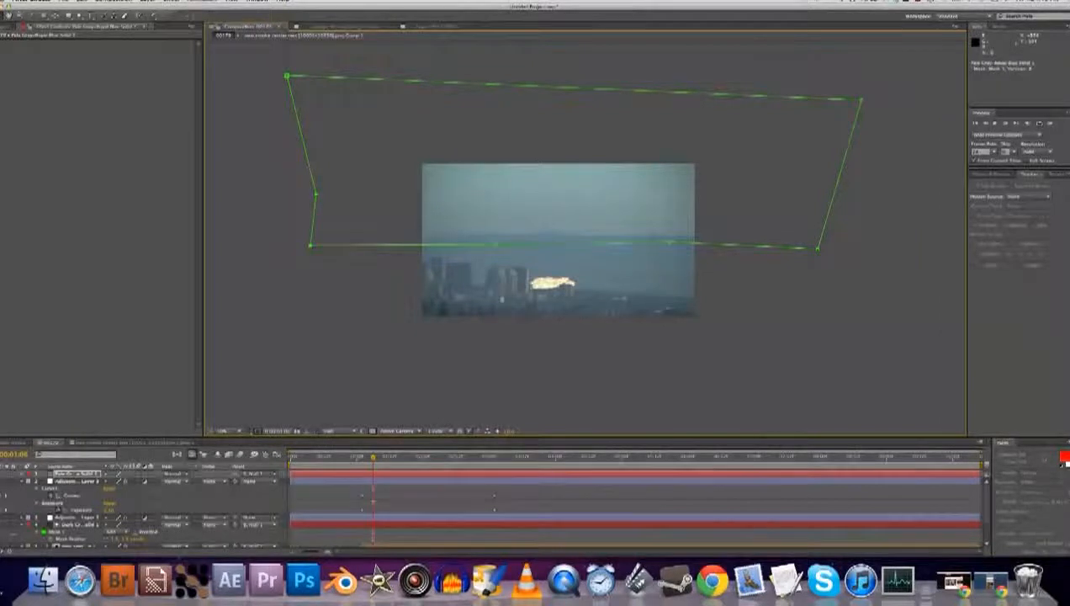
key(period)
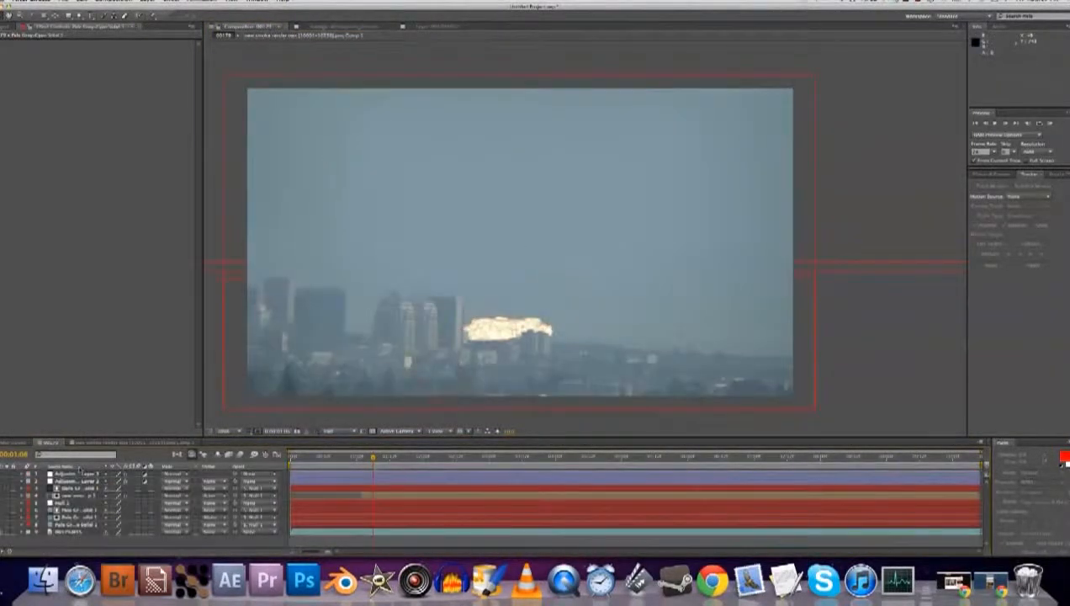
Show the two adjustment layers to check the warm flash over the shot, and hide them again
click(77, 474)
shift+click(78, 481)
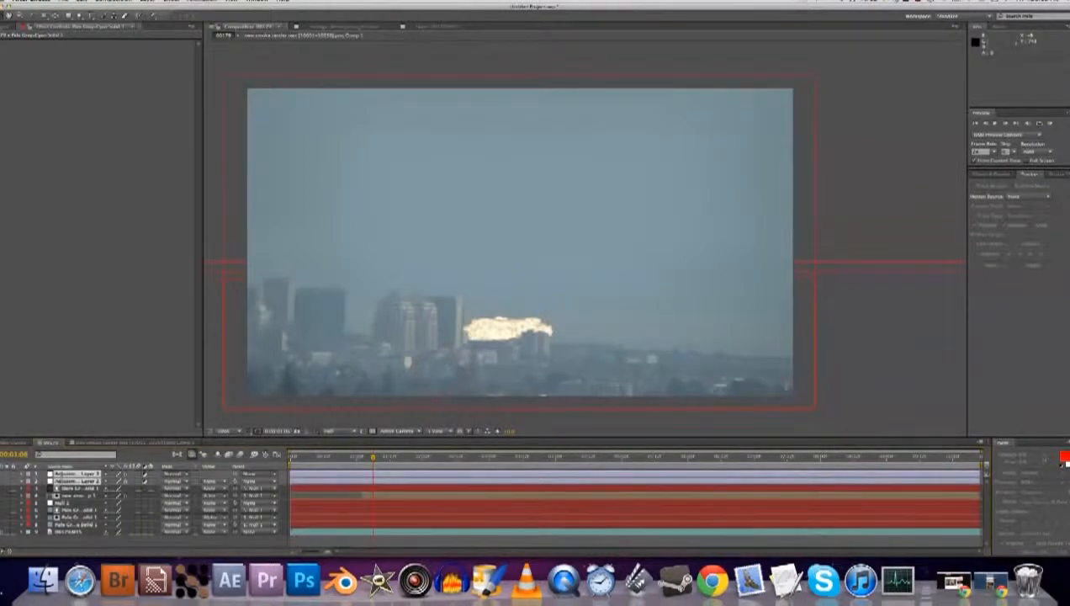
click(3, 475)
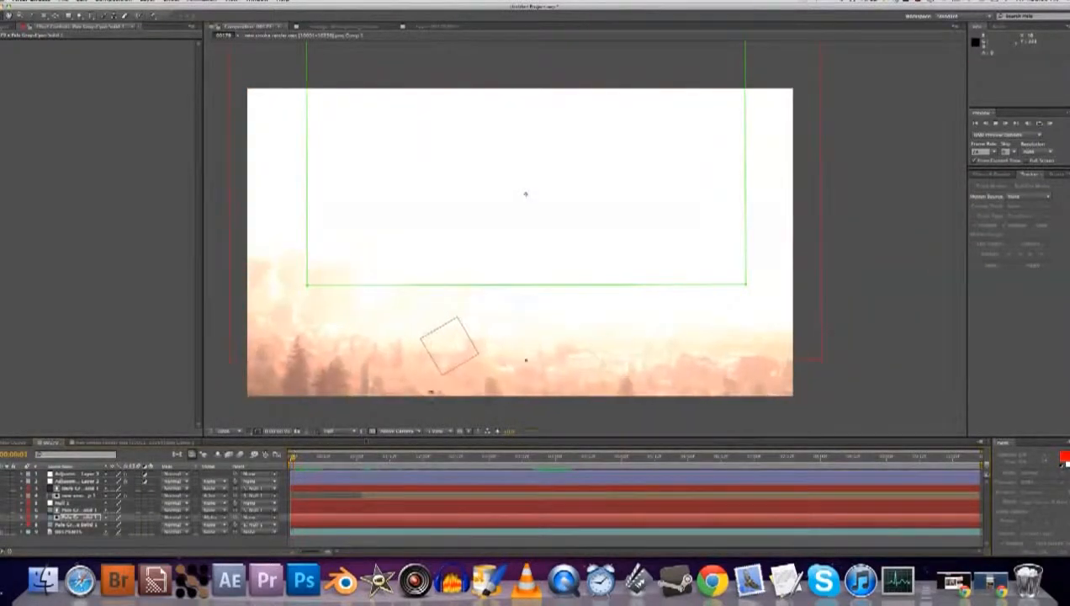
drag(3, 474, 2, 524)
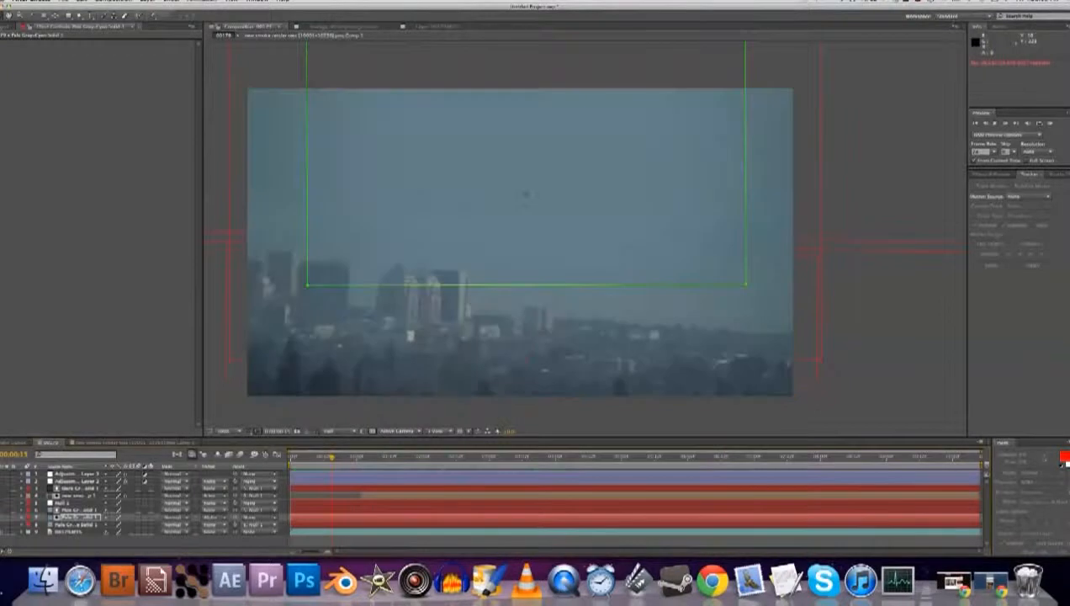
click(472, 481)
At about two seconds, where the fireball is visible, add a new adjustment layer on top and apply the Glow effect to it
drag(426, 463, 444, 461)
key(alt+super+y)
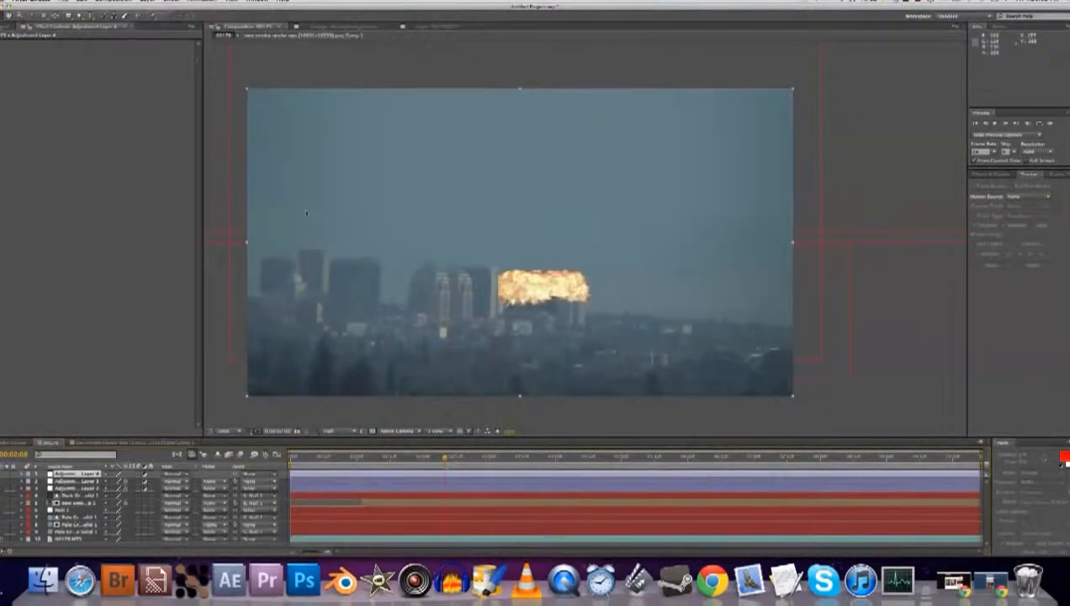
click(171, 1)
mouse_move(189, 160)
click(272, 257)
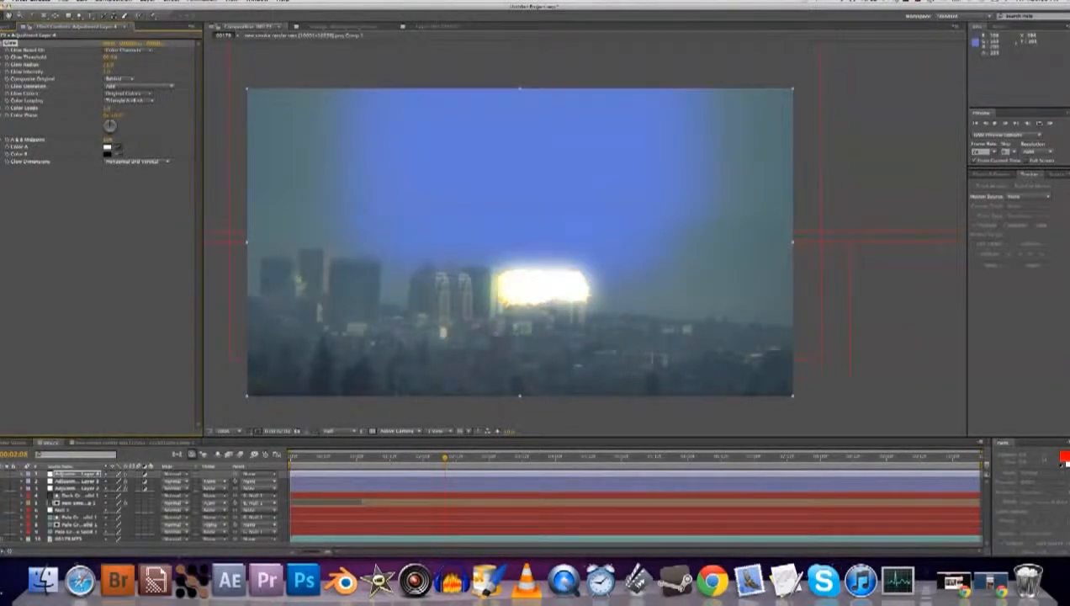
Draw a rounded mask around the explosion on the glow adjustment layer and feather its edge heavily
key(g)
click(483, 284)
click(548, 253)
click(605, 264)
click(629, 350)
click(501, 345)
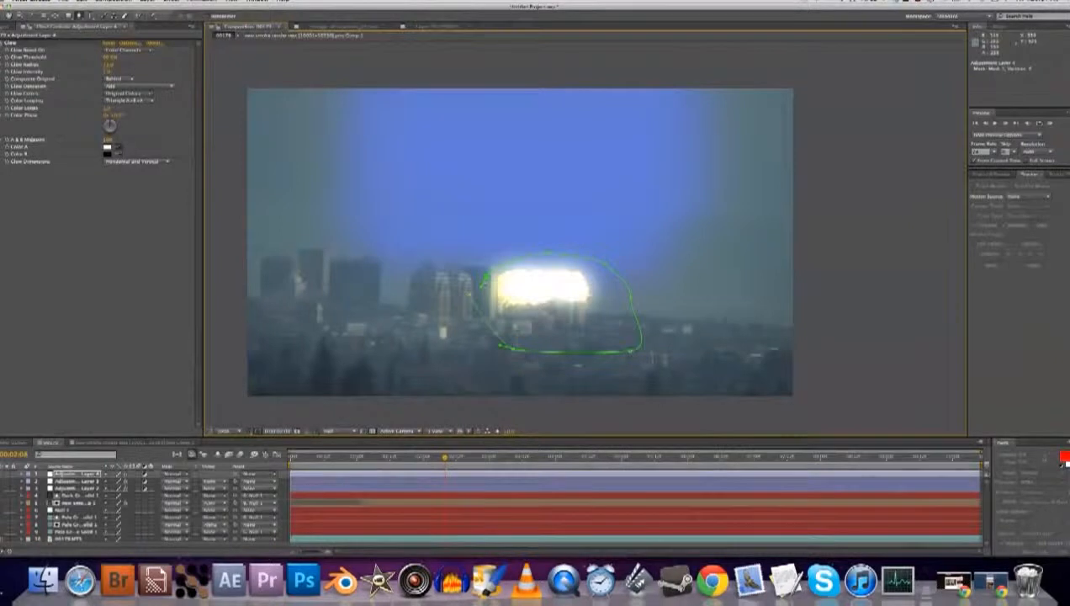
click(485, 282)
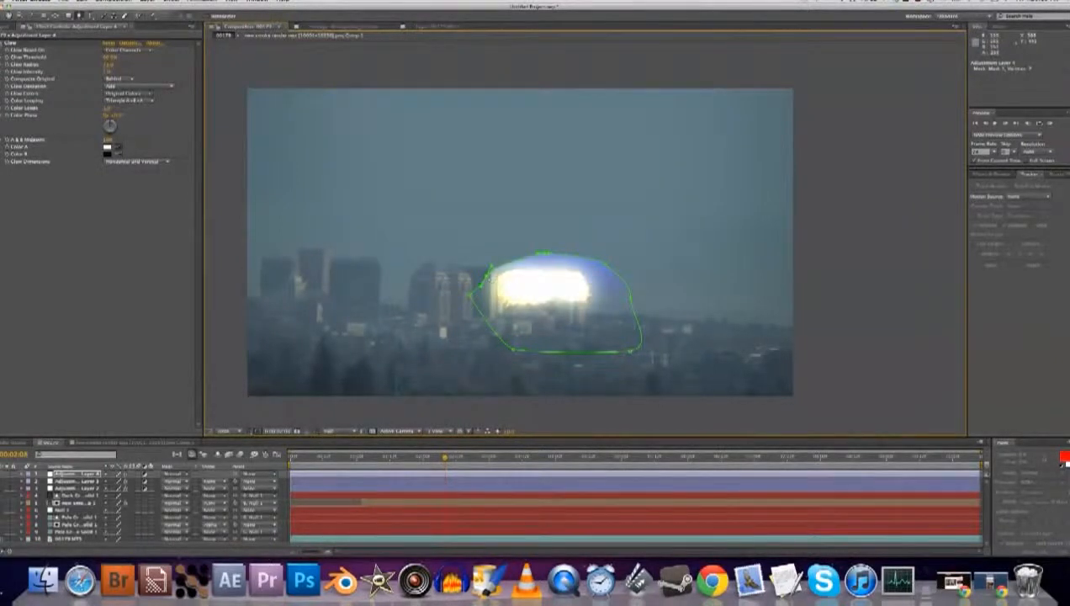
key(m)
drag(126, 489, 147, 489)
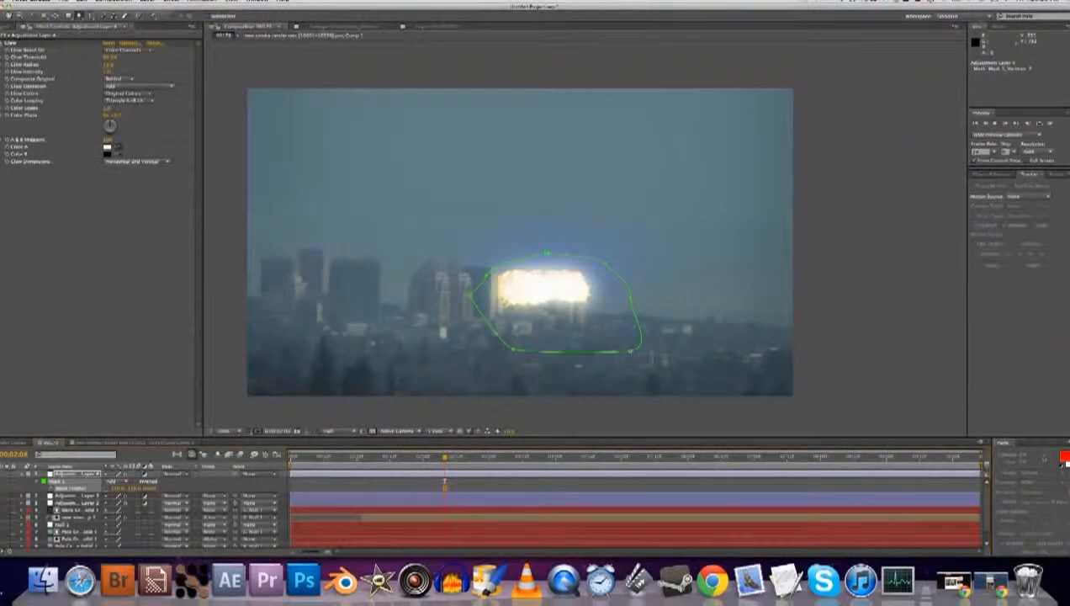
Raise the Glow Threshold to keep the sky from glowing, and set Glow Colors to A & B Colors
click(130, 94)
click(127, 98)
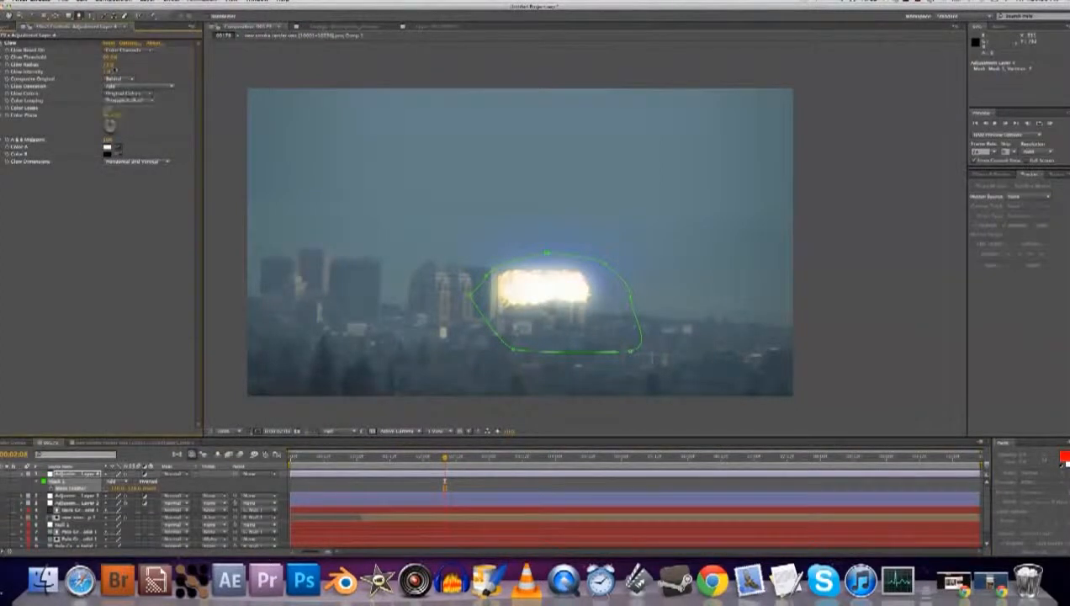
click(108, 64)
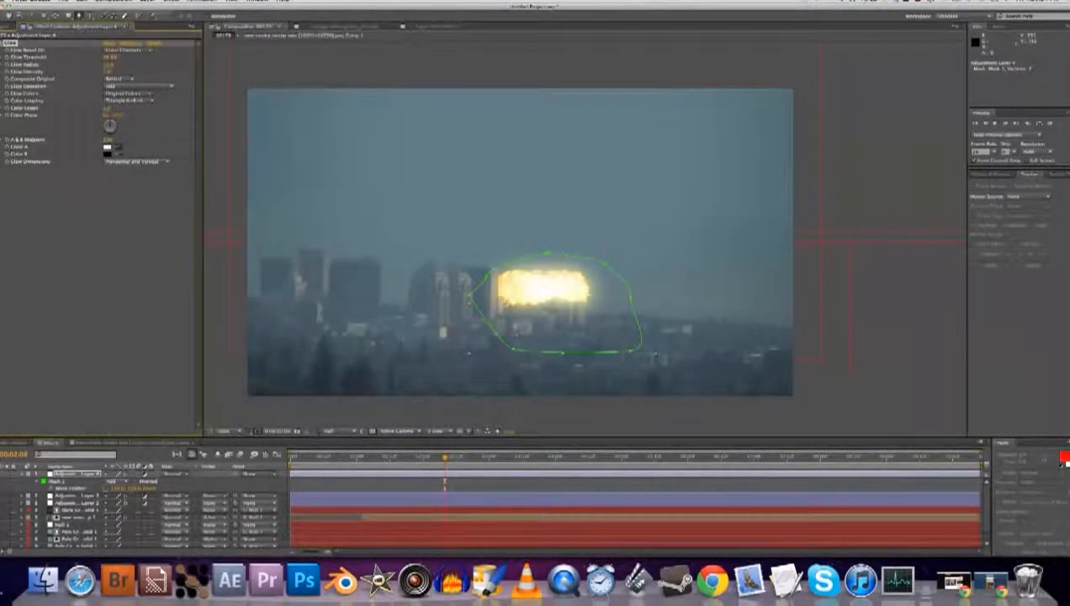
click(126, 93)
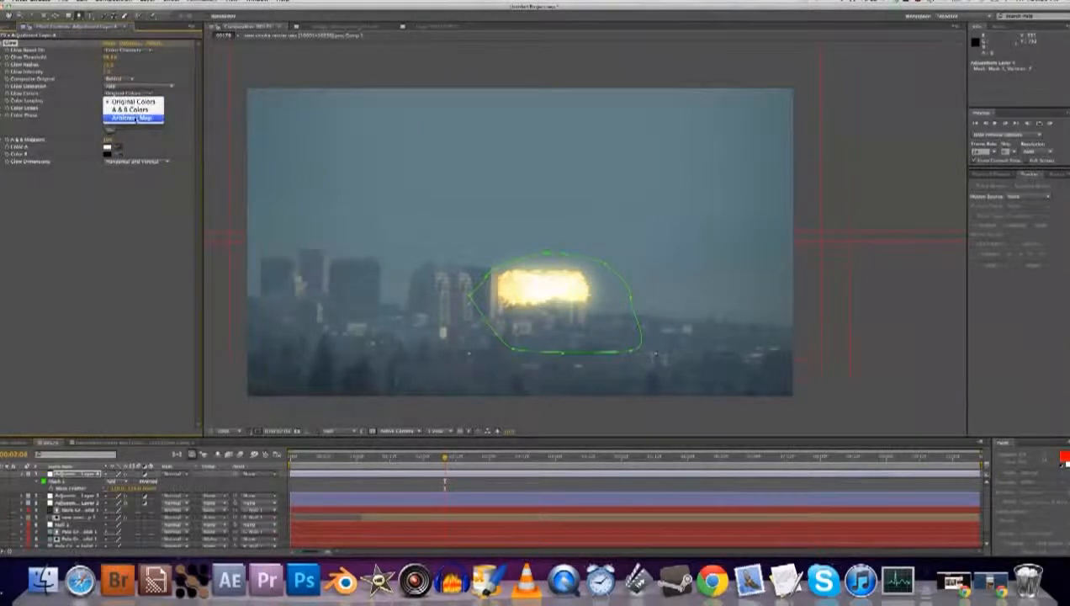
click(130, 107)
Set the glow's Color A to a light orange
click(107, 147)
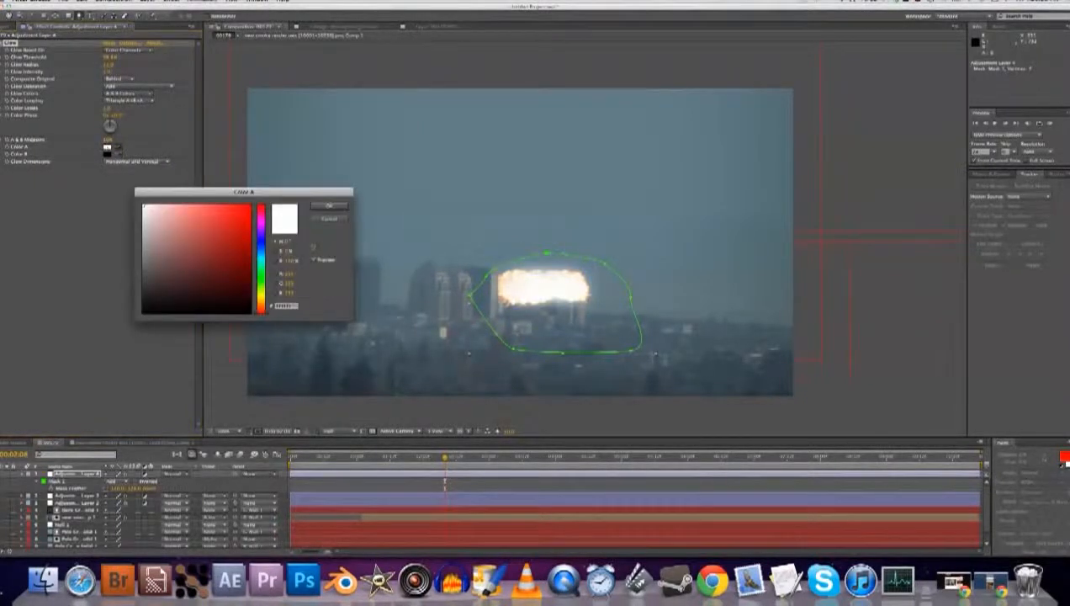
click(214, 205)
drag(261, 312, 260, 309)
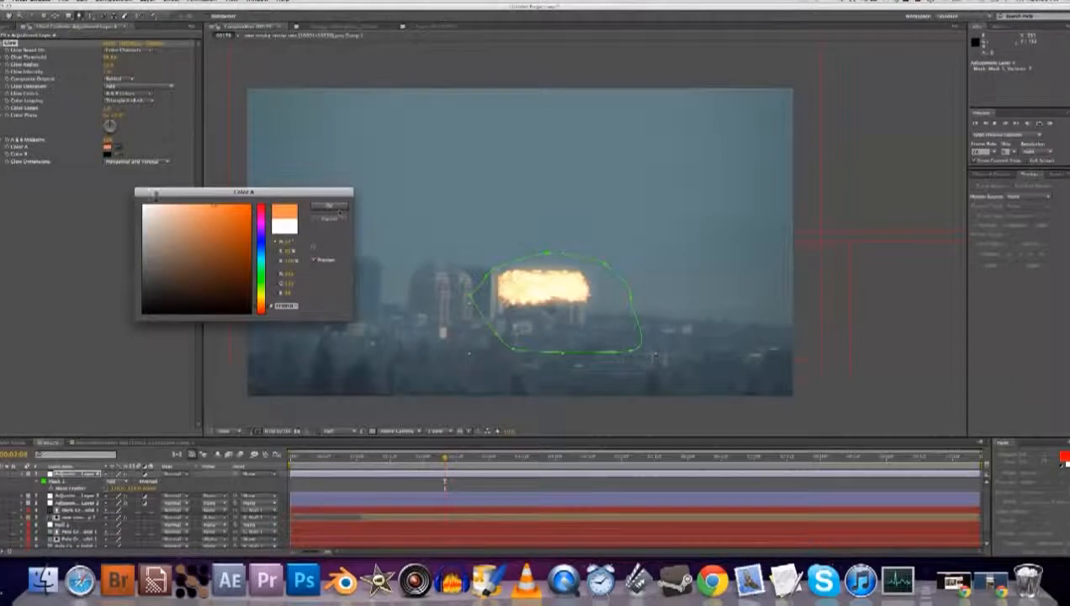
key(Return)
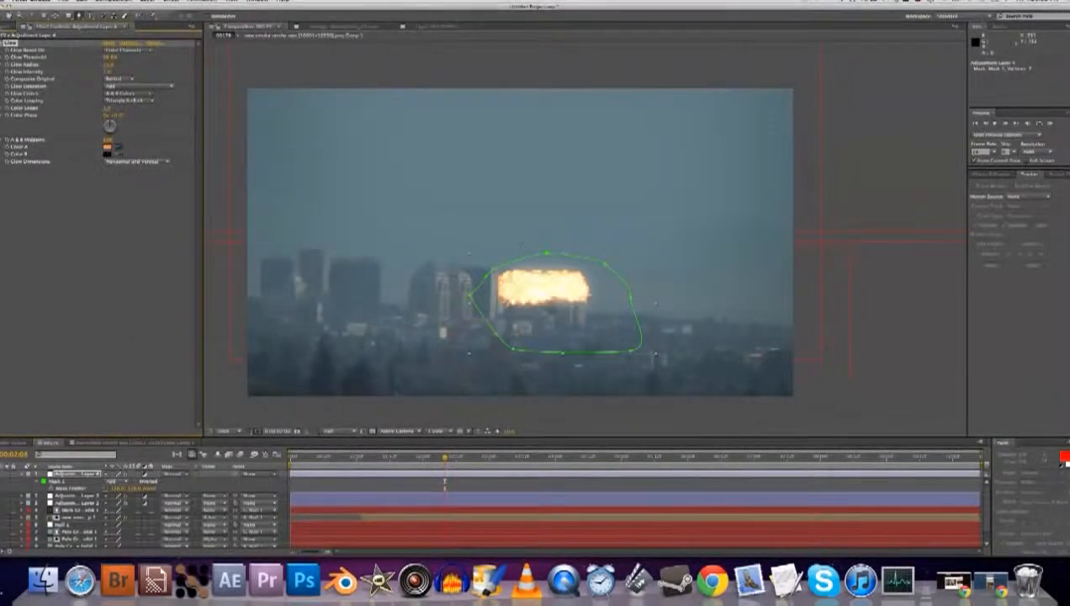
Set the glow's Color B to a light yellow-orange
click(107, 154)
drag(256, 302, 255, 294)
click(175, 207)
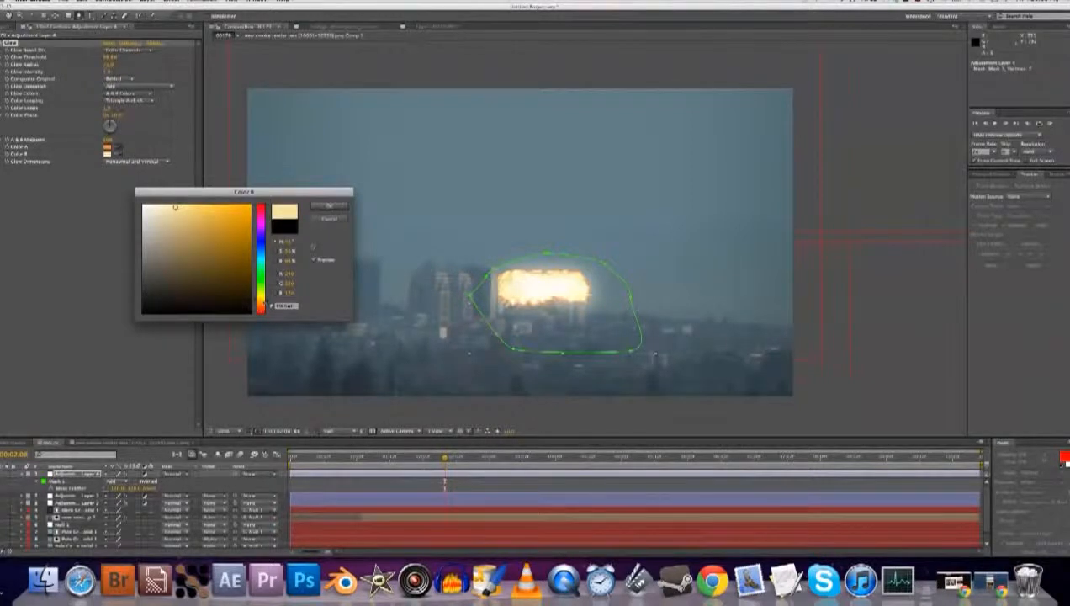
key(Return)
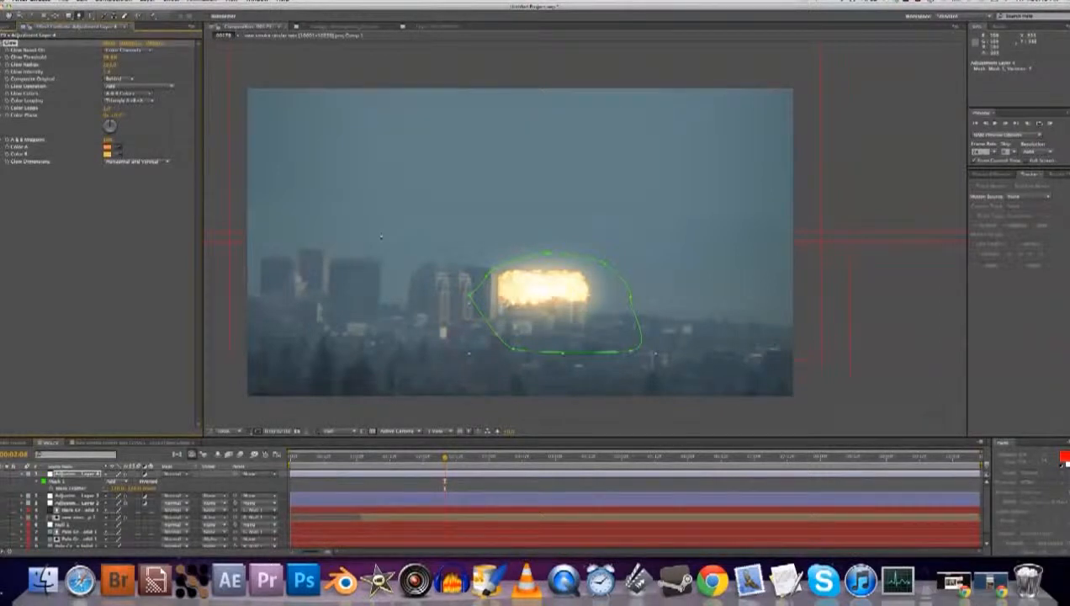
At 0:00:01:02, move the glow mask over the explosion and start keyframing its Mask Path
key(v)
double_click(549, 254)
drag(543, 273, 534, 265)
drag(445, 457, 362, 456)
drag(542, 250, 481, 256)
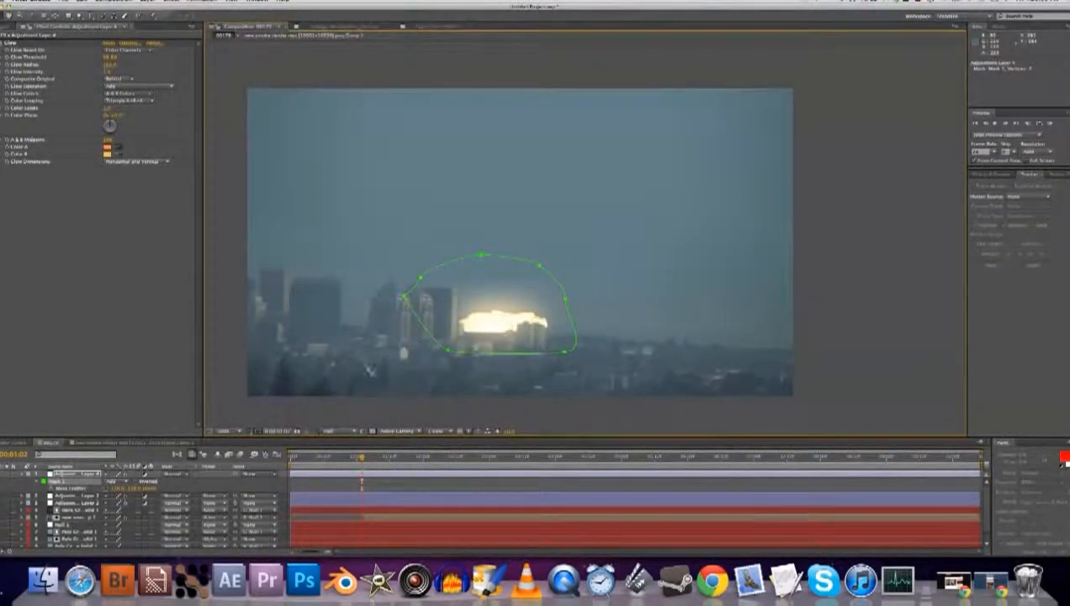
key(m)
click(52, 488)
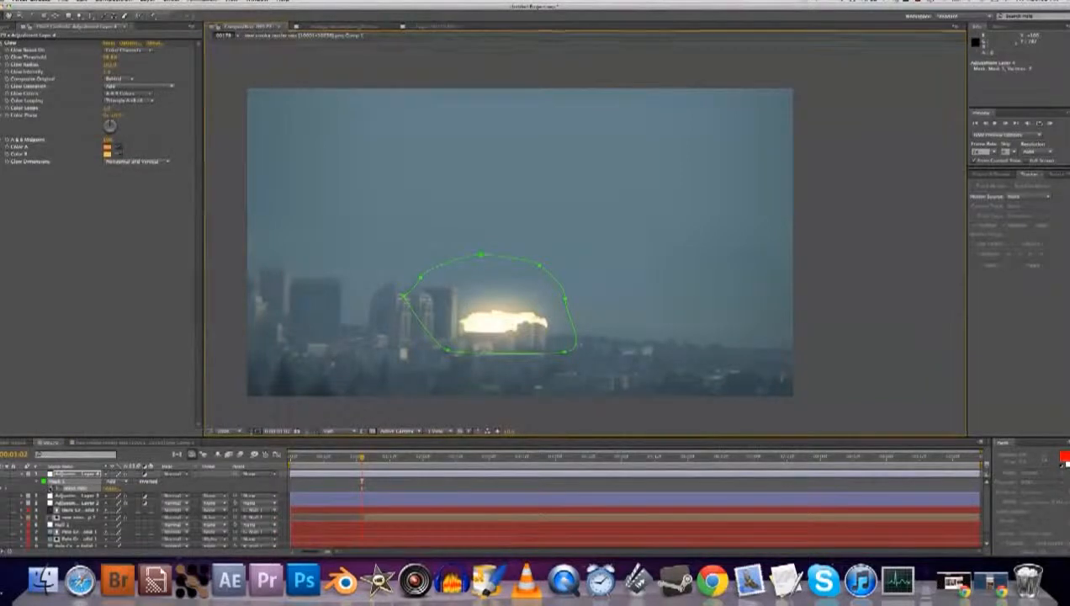
Keyframe the mask over the moving fireball at about 3, 5 and 6 seconds, ending at 0:00:05:17, and strengthen the glow via Glow Threshold
drag(364, 458, 506, 458)
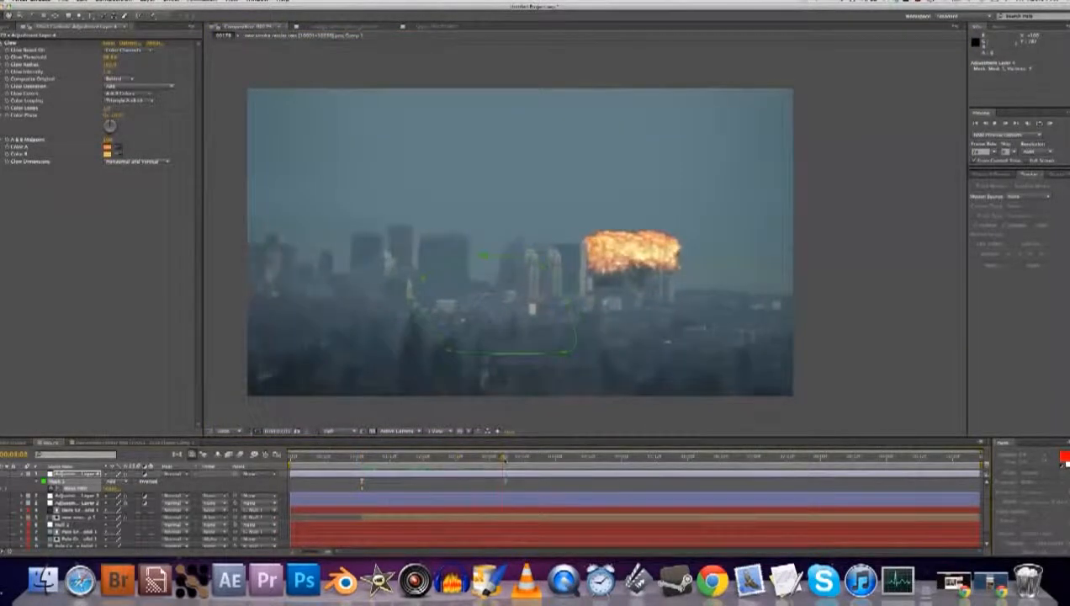
drag(480, 252, 620, 203)
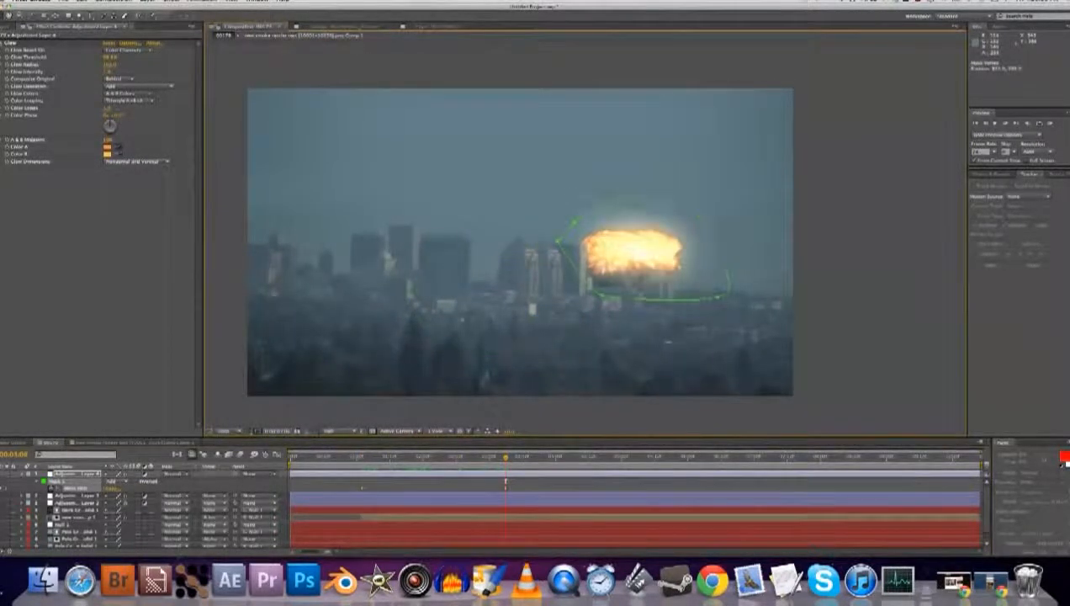
key(space)
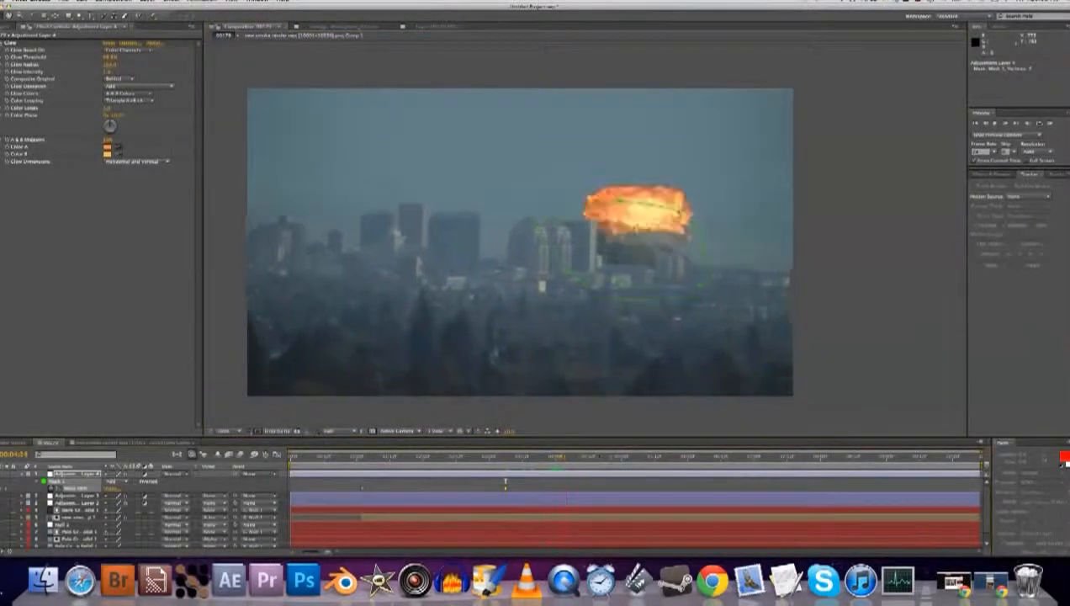
click(624, 203)
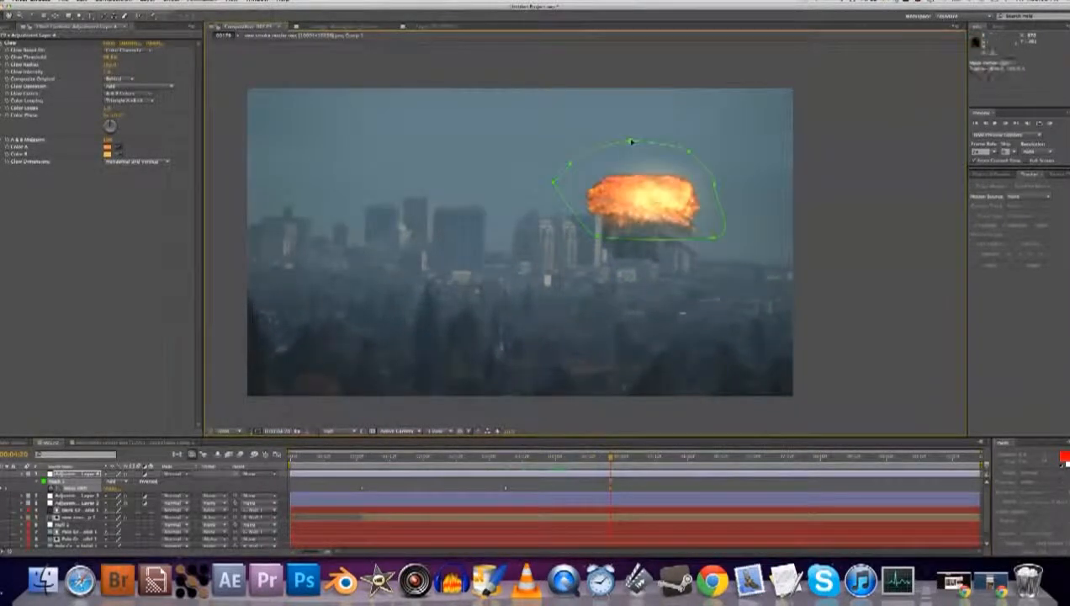
key(space)
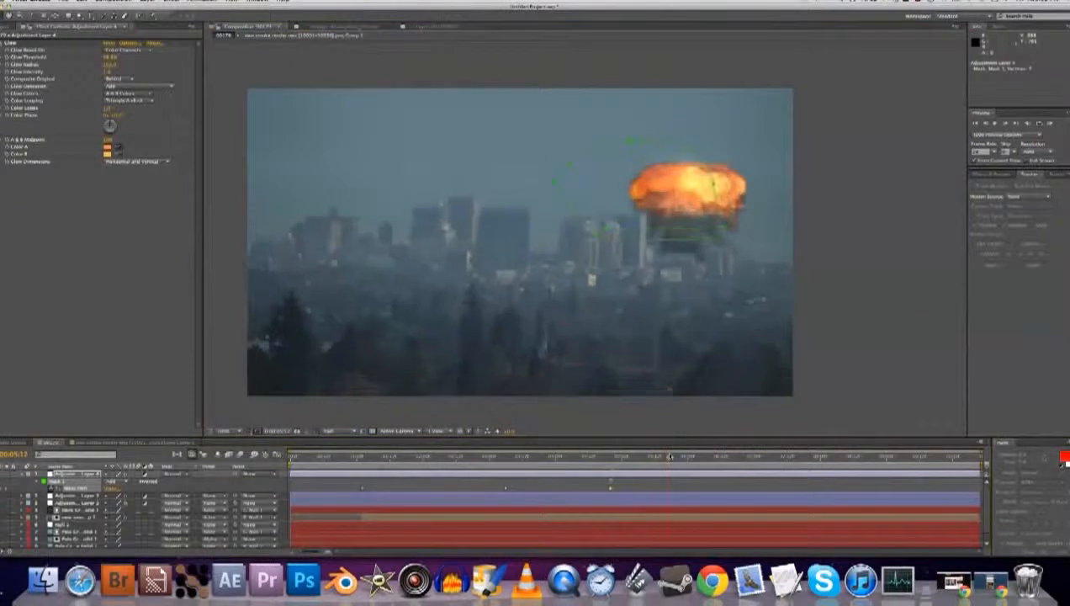
drag(628, 143, 680, 132)
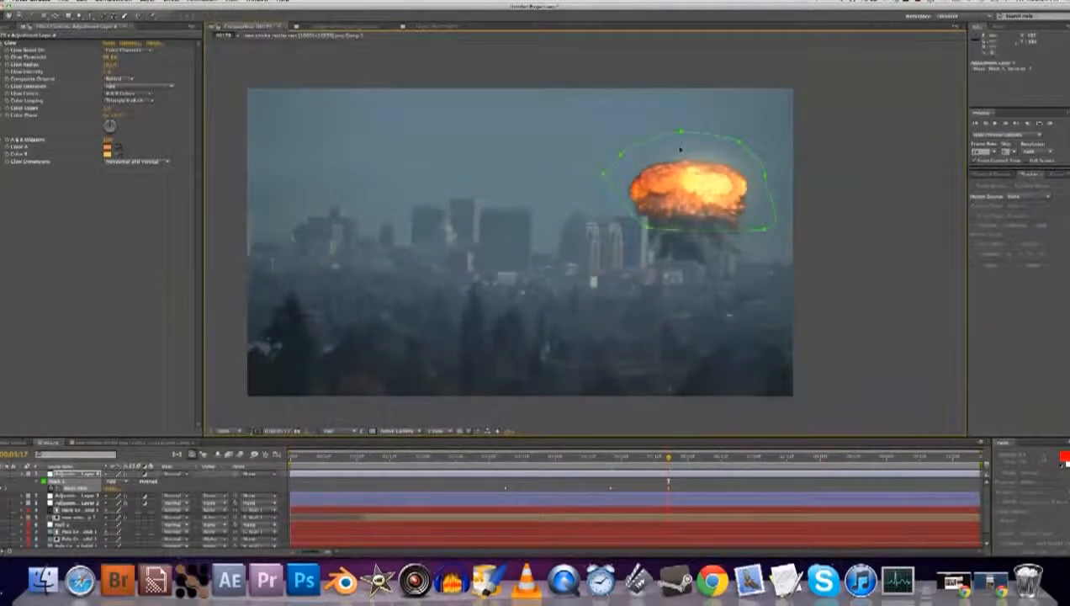
mouse_move(110, 57)
mouse_down()
mouse_move(94, 57)
mouse_move(135, 71)
mouse_move(118, 64)
mouse_up()
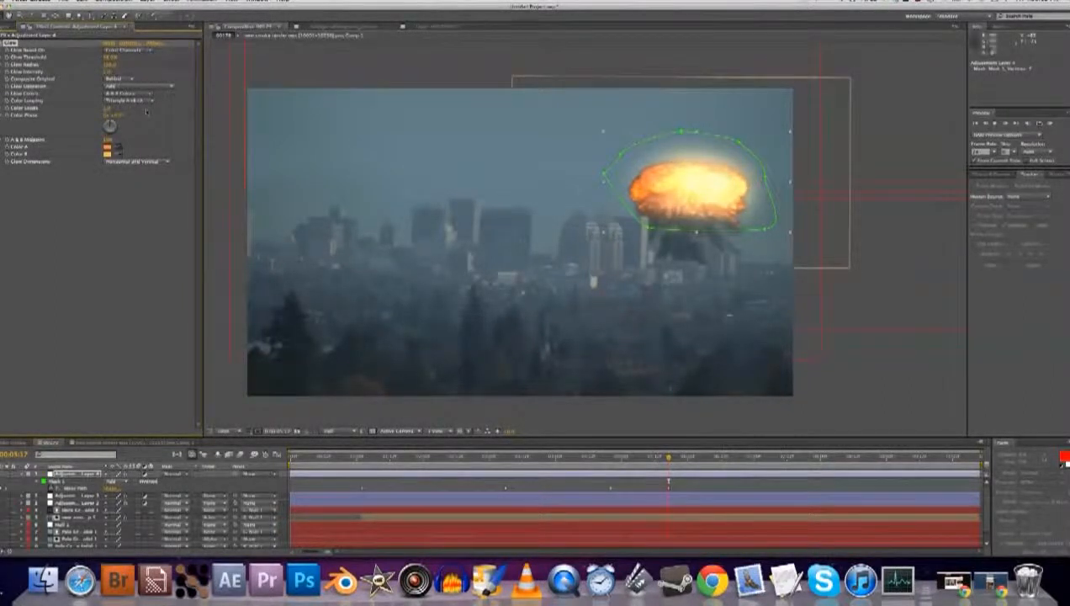
Continue keyframing the glow mask to follow the fireball, from about seven seconds through 0:00:10:09
drag(670, 458, 757, 459)
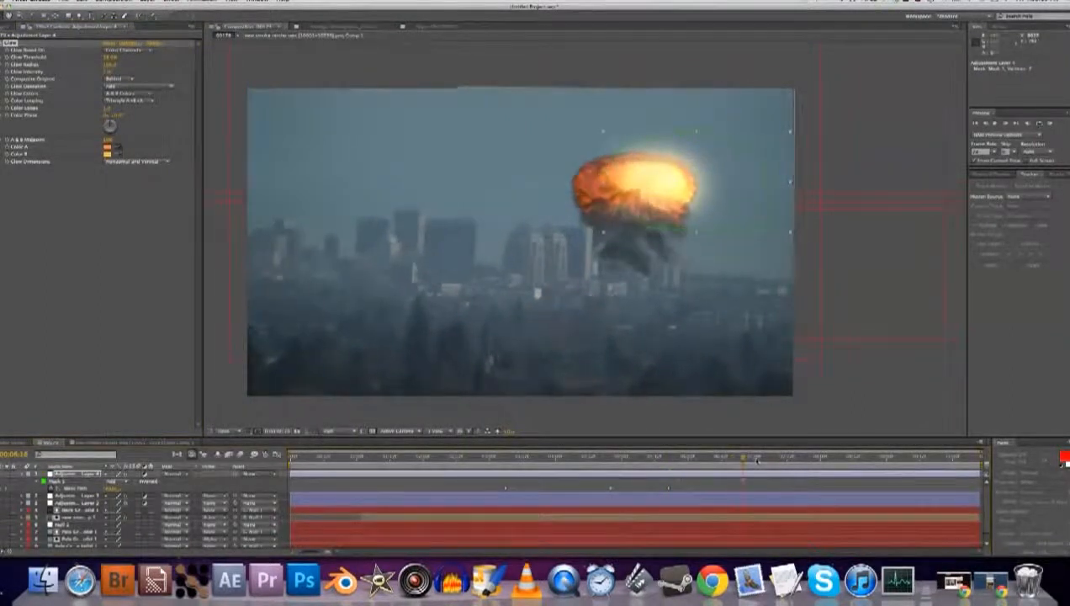
drag(701, 202, 637, 200)
drag(809, 457, 834, 457)
drag(703, 229, 755, 237)
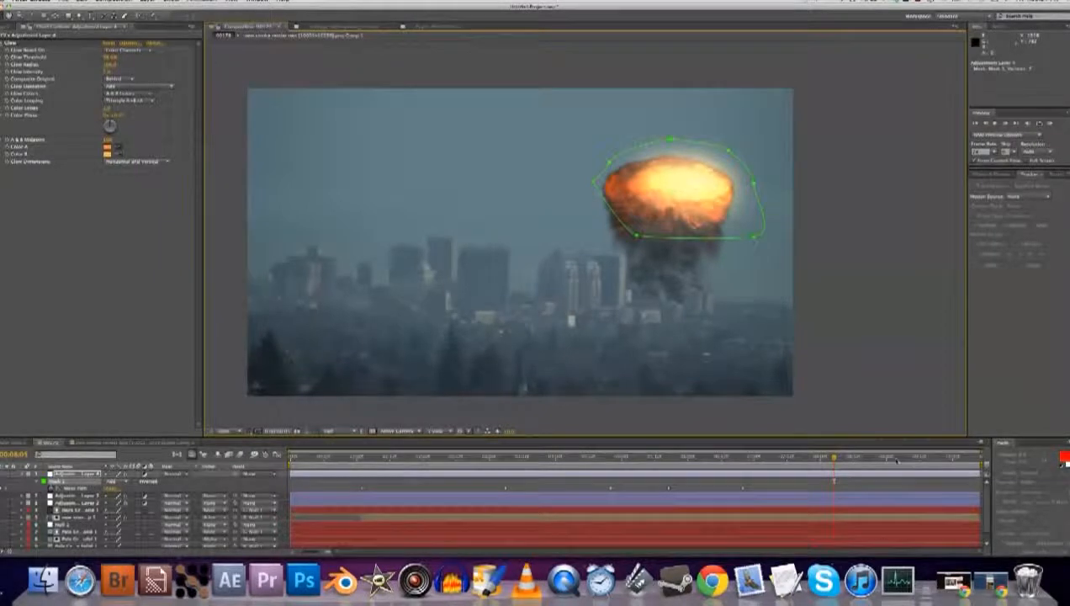
click(912, 458)
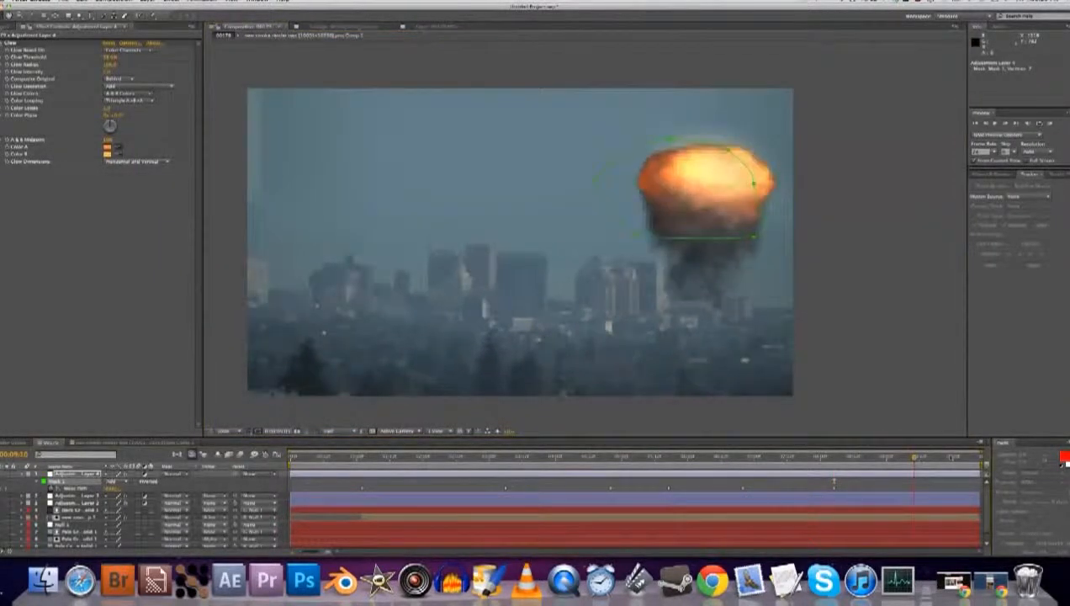
drag(754, 237, 779, 220)
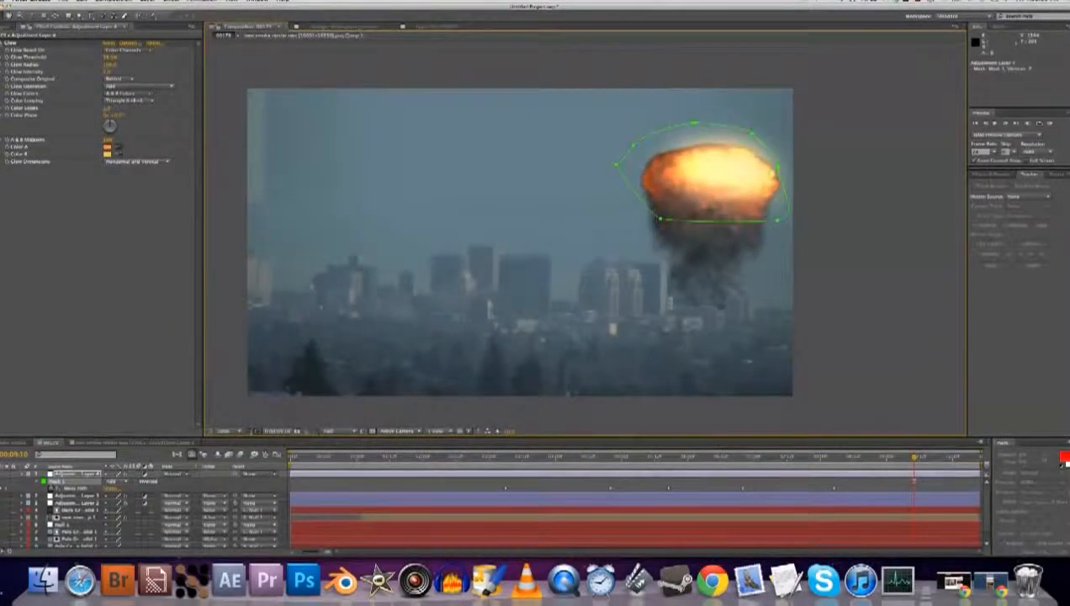
click(977, 458)
drag(779, 220, 763, 220)
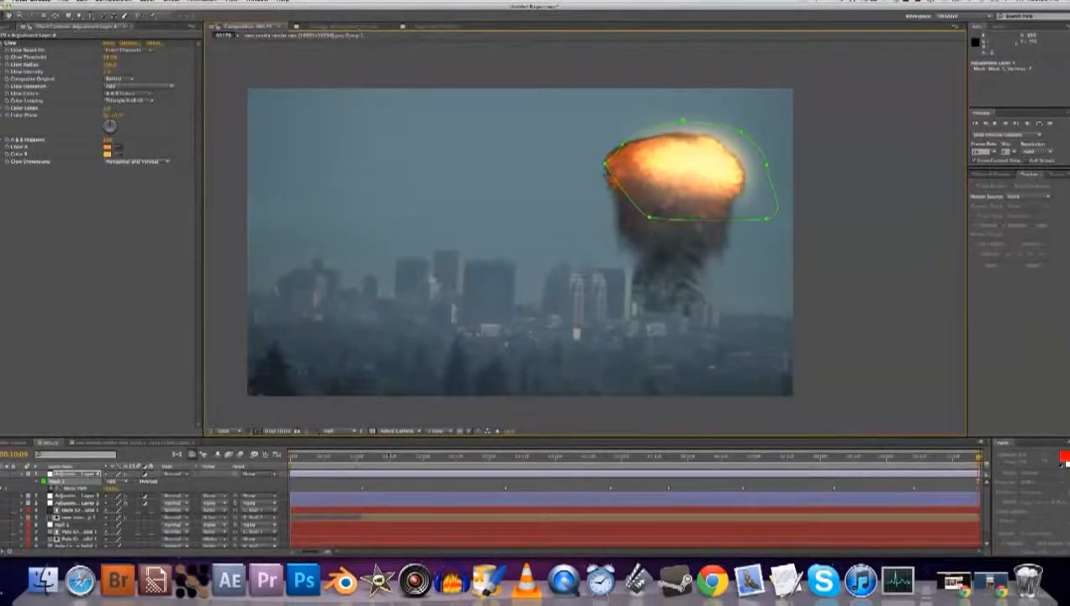
Back at about one second, increase the glow mask's Mask Expansion and preview the glow as the explosion grows
click(368, 458)
key(m)
key(m)
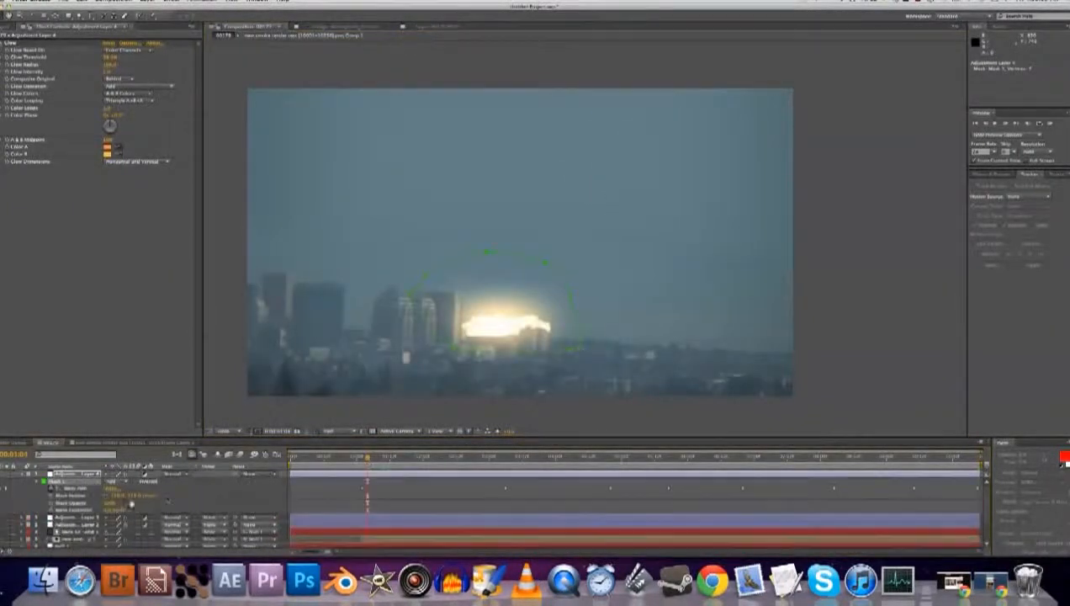
mouse_move(114, 510)
mouse_down()
mouse_move(77, 509)
mouse_move(128, 510)
mouse_up()
key(space)
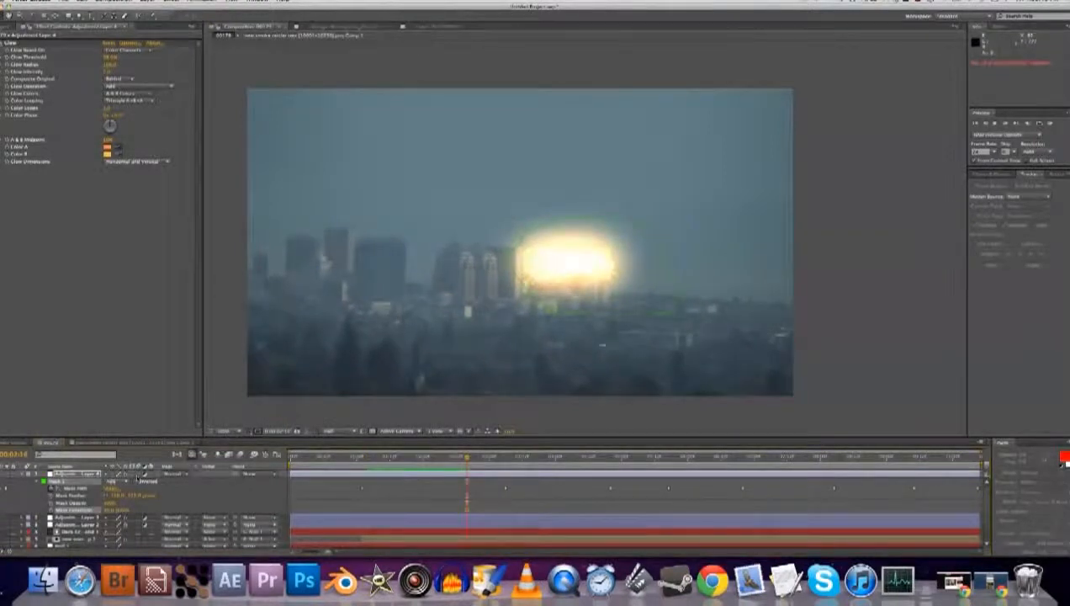
click(145, 473)
click(145, 474)
key(space)
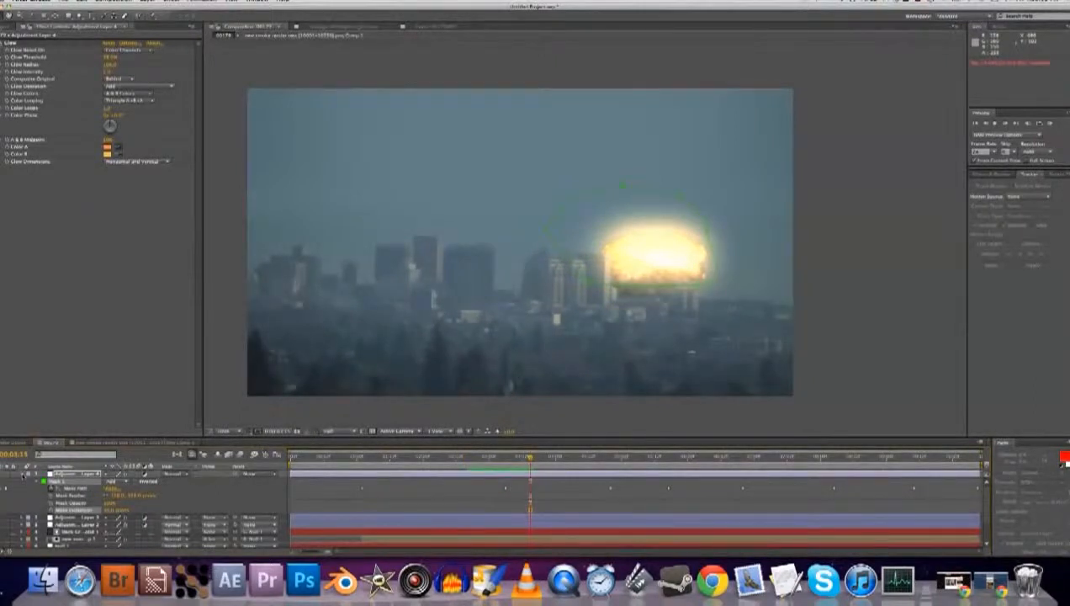
Move the glow adjustment layer beneath the flash adjustment layer and preview the result
click(45, 473)
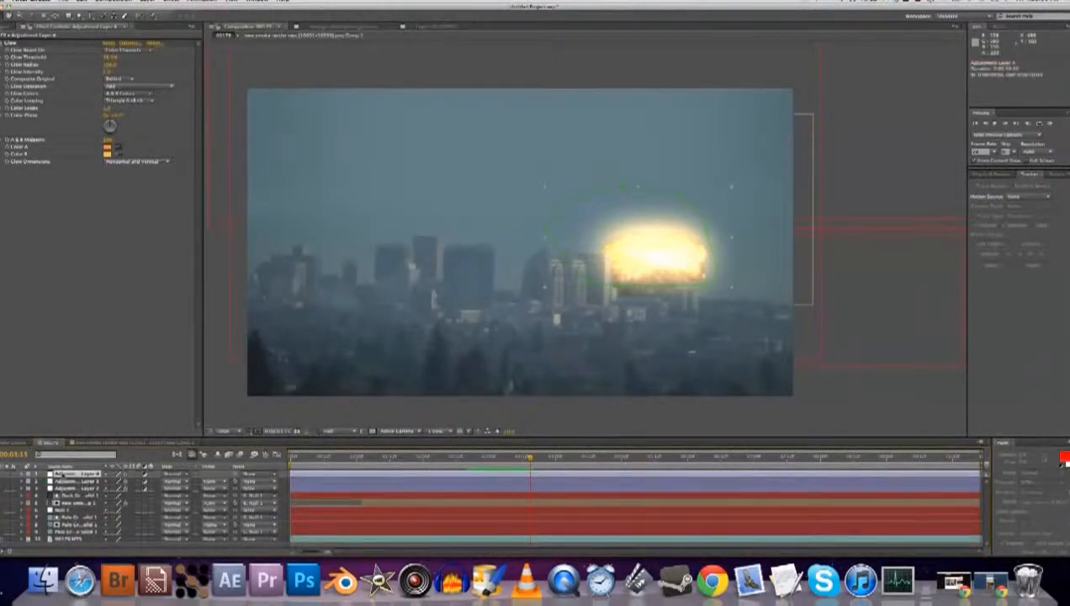
click(67, 480)
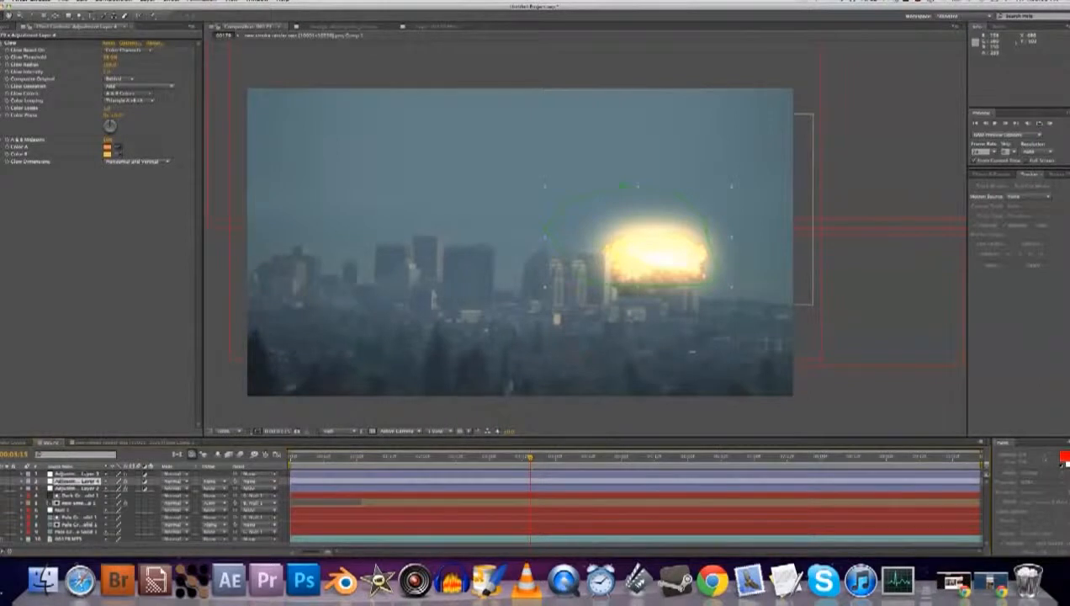
click(367, 457)
key(KP_0)
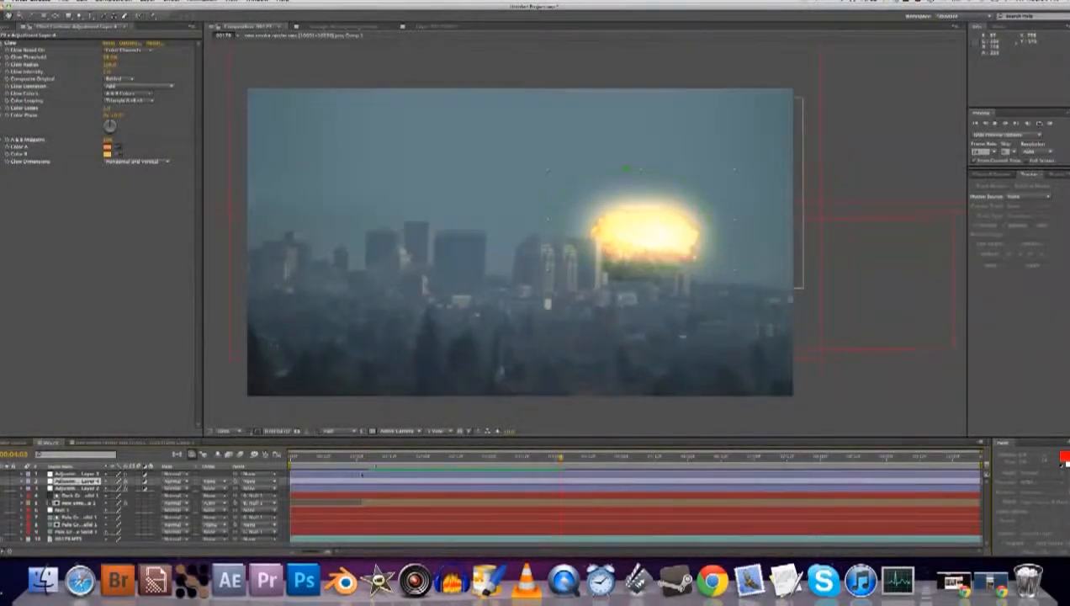
Trim the start of the top flash adjustment layer to 0:00:01:02 and preview the opening of the shot
drag(364, 461, 362, 460)
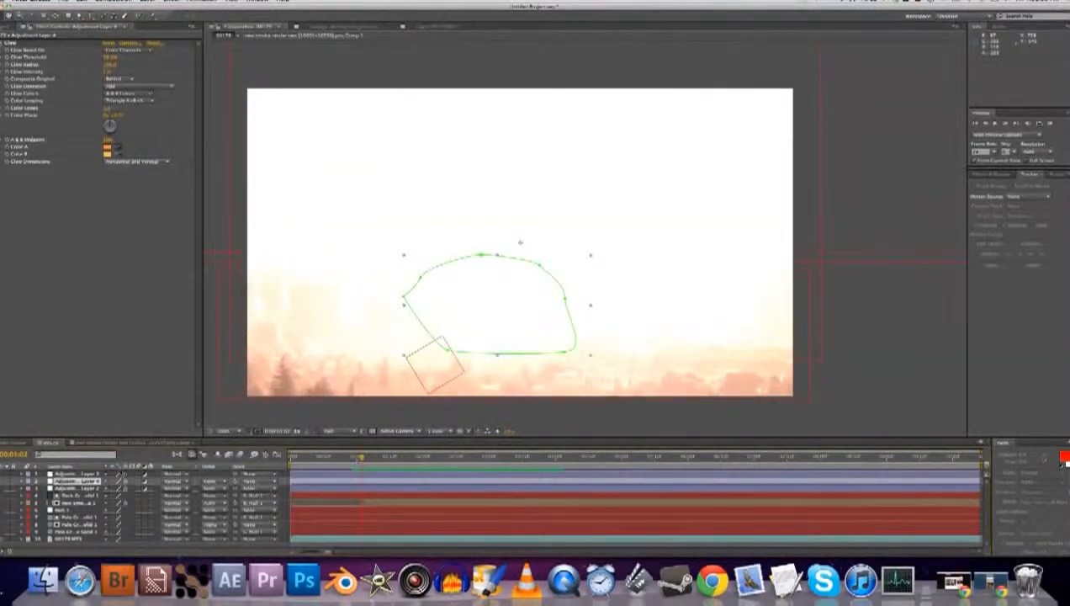
drag(292, 482, 358, 460)
key(super+z)
click(333, 491)
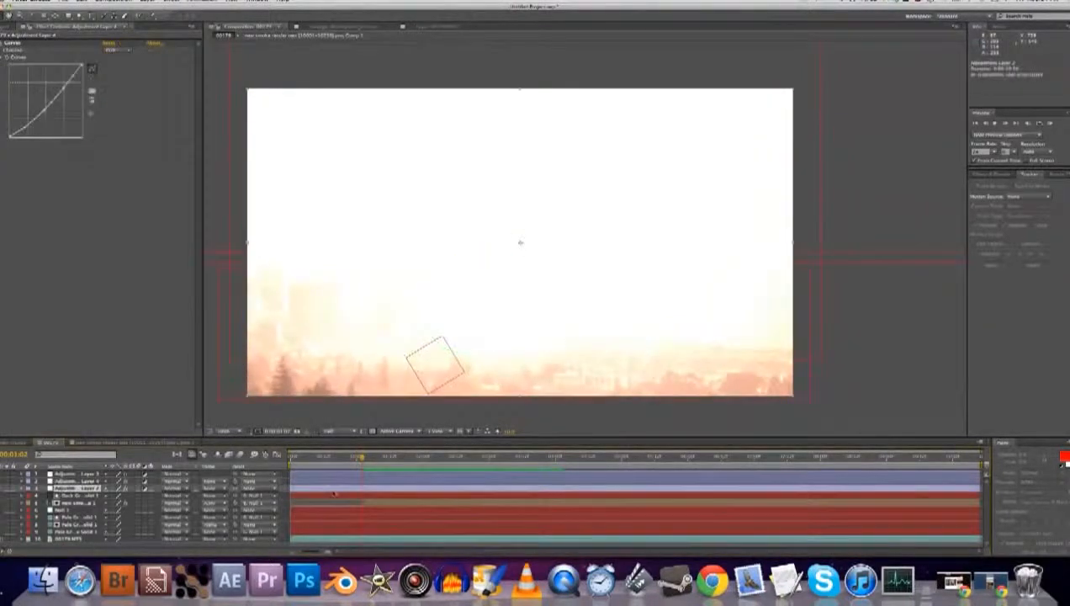
click(326, 473)
drag(292, 472, 316, 458)
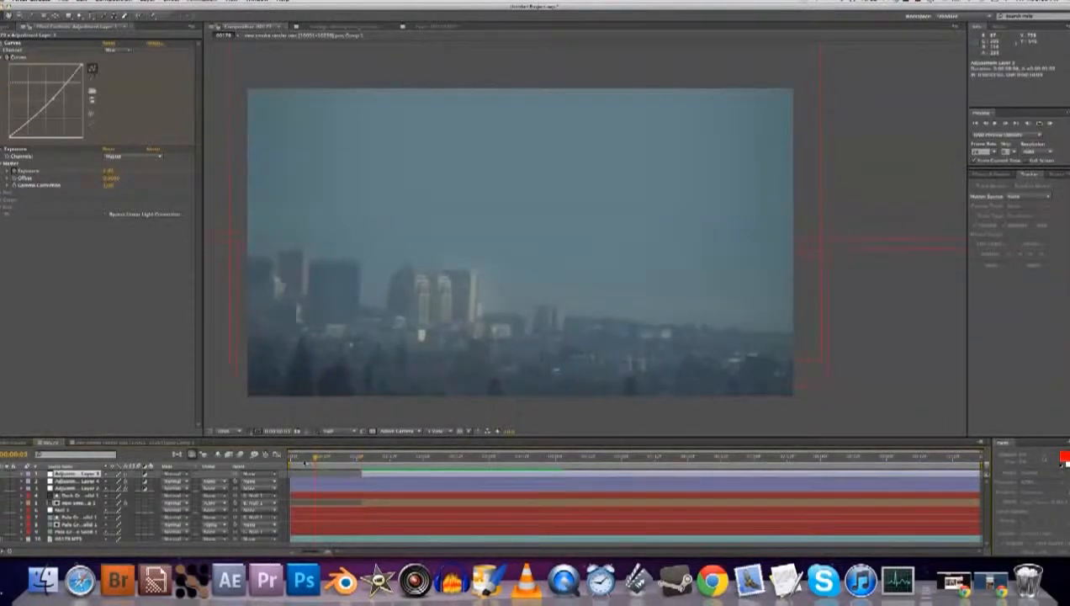
key(space)
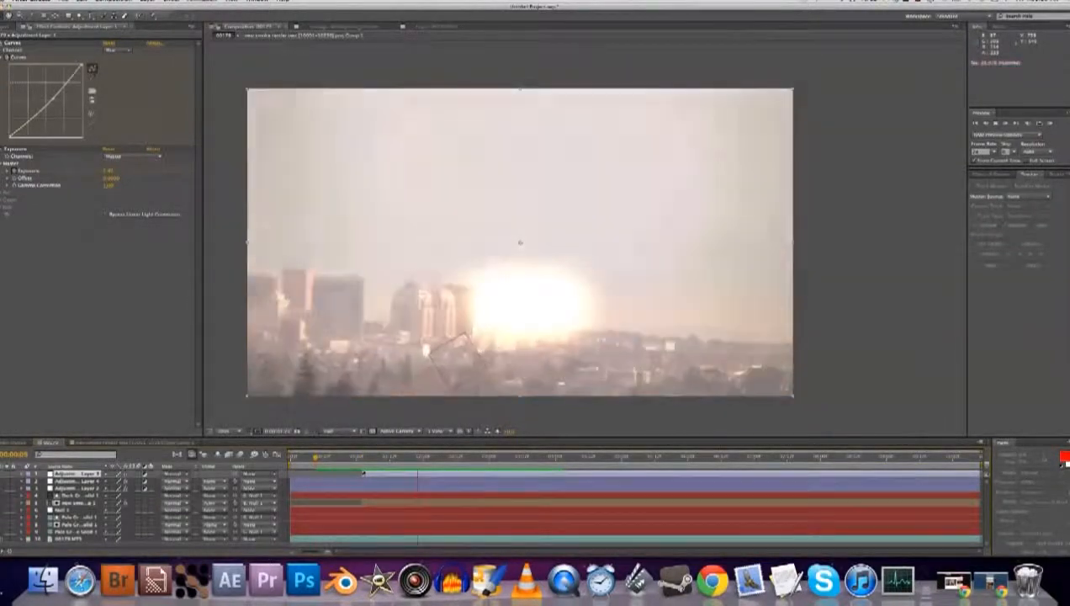
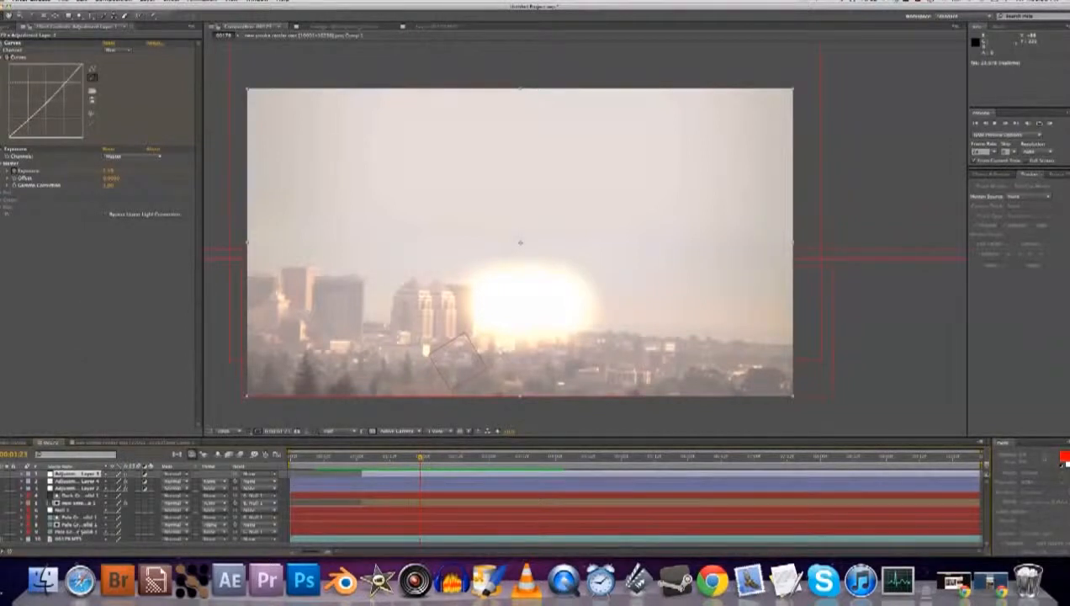
Reset the Curves on the lowest adjustment layer and pull the RGB curve down to darken the shot's midtones and shadows
click(72, 489)
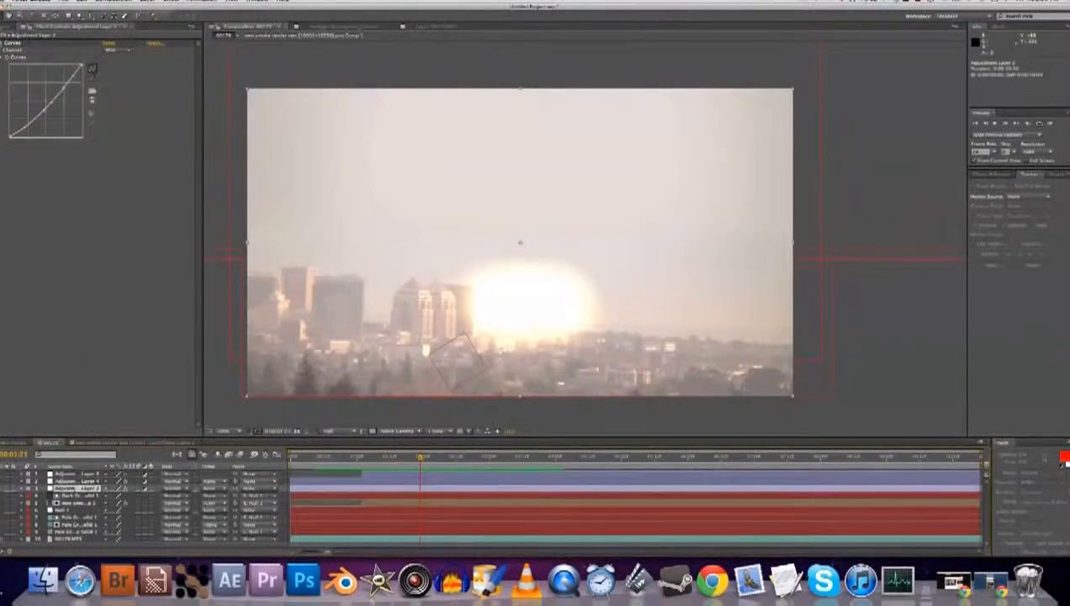
click(3, 43)
click(3, 43)
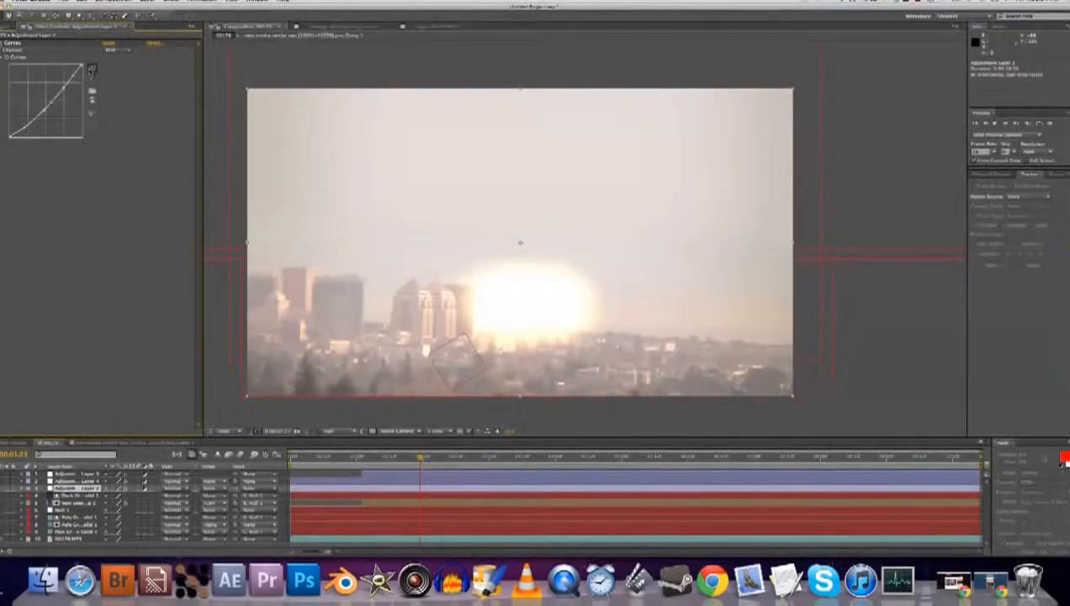
click(109, 43)
mouse_move(52, 97)
mouse_down()
mouse_move(70, 85)
mouse_move(59, 106)
mouse_up()
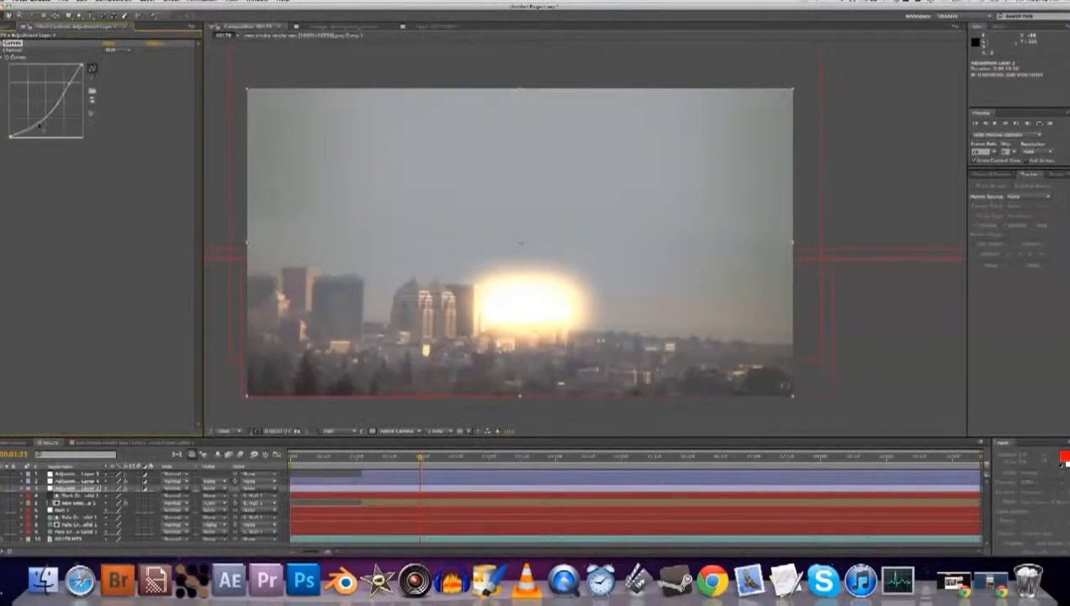
drag(33, 123, 38, 125)
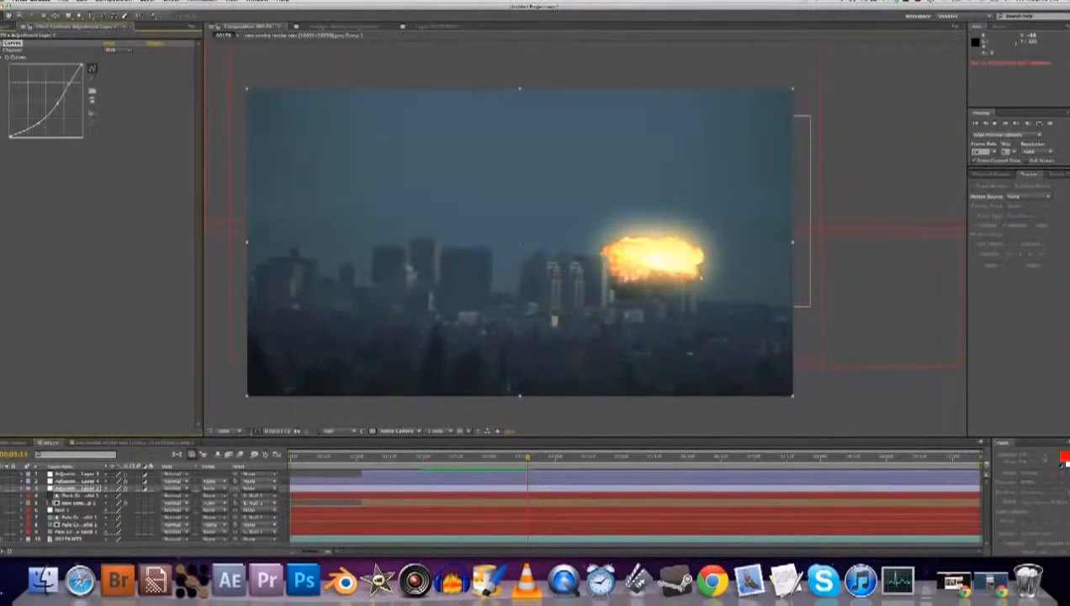
Add the Tint effect to the same adjustment layer, set Amount to Tint to 30%, and preview the shot
click(173, 2)
mouse_move(202, 71)
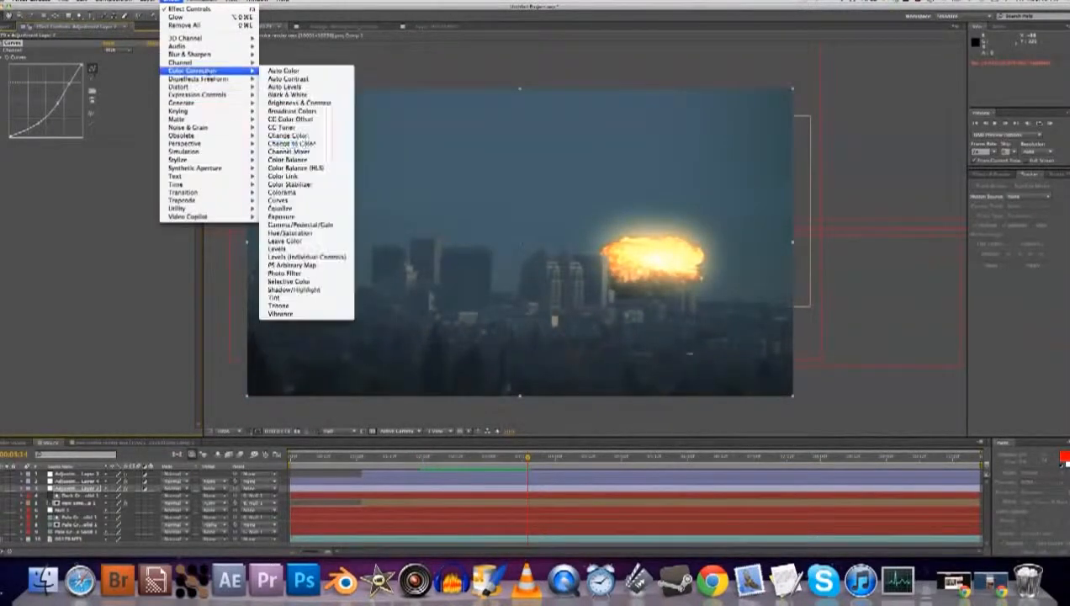
click(275, 297)
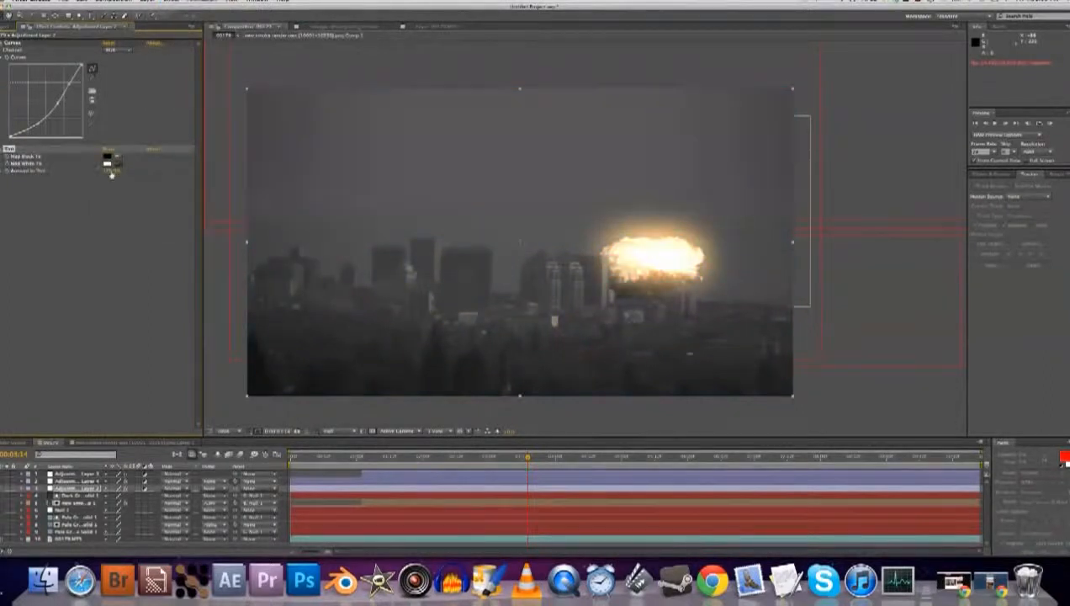
drag(111, 171, 76, 171)
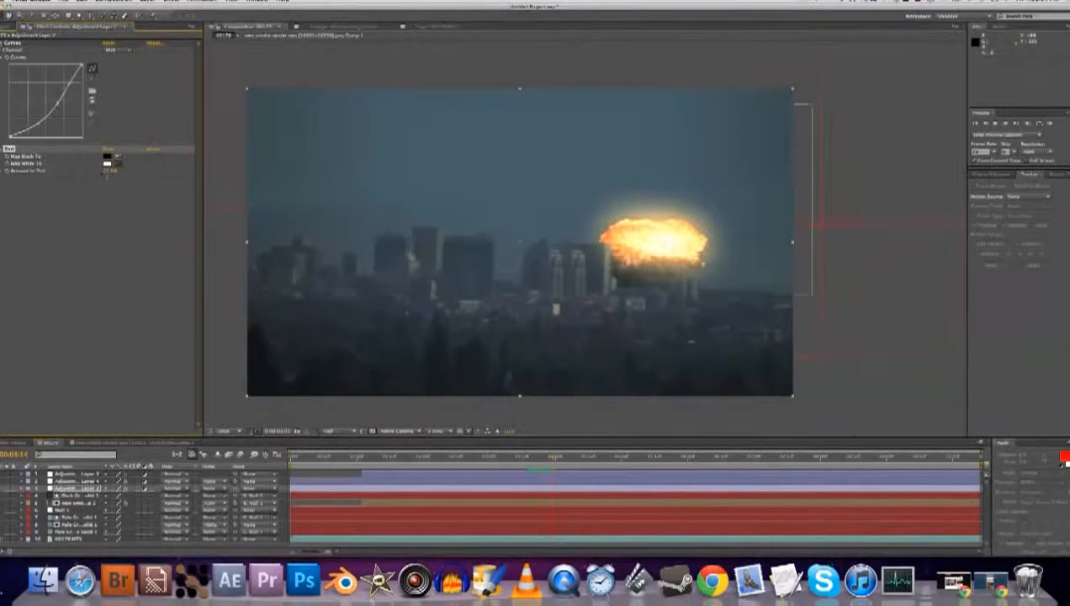
click(109, 172)
text(30)
key(Return)
key(space)
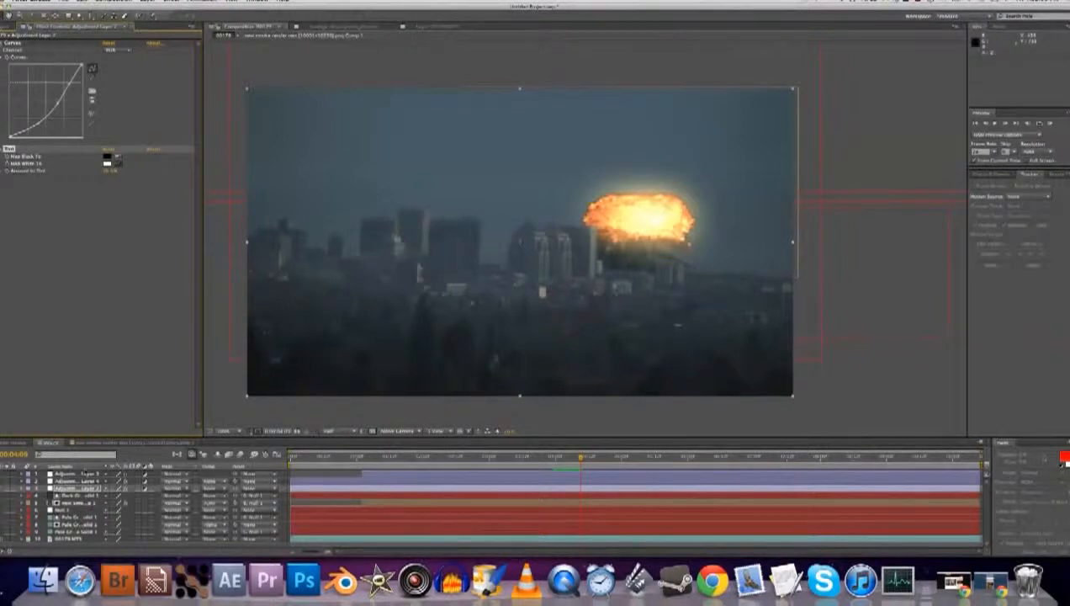
Create a new adjustment layer at the top of the stack and add the Curves effect to it
key(super+alt+y)
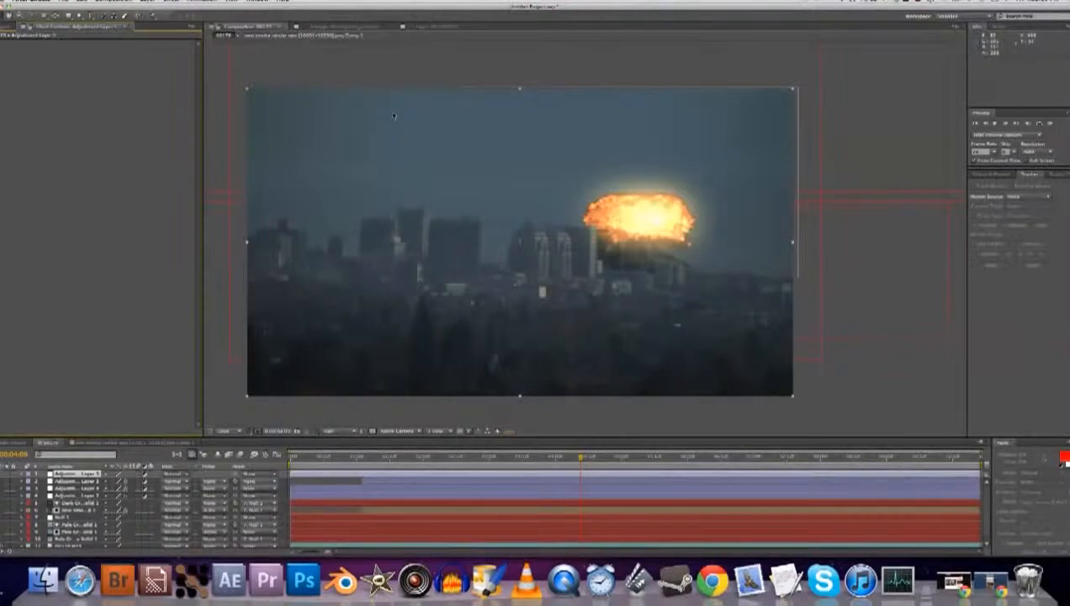
click(171, 2)
mouse_move(211, 71)
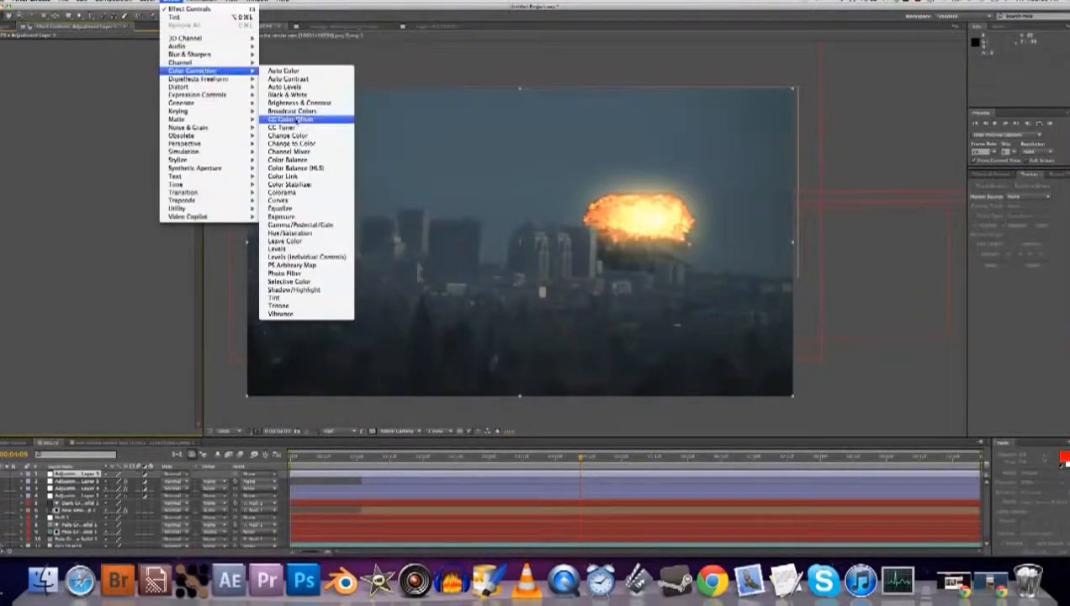
click(278, 201)
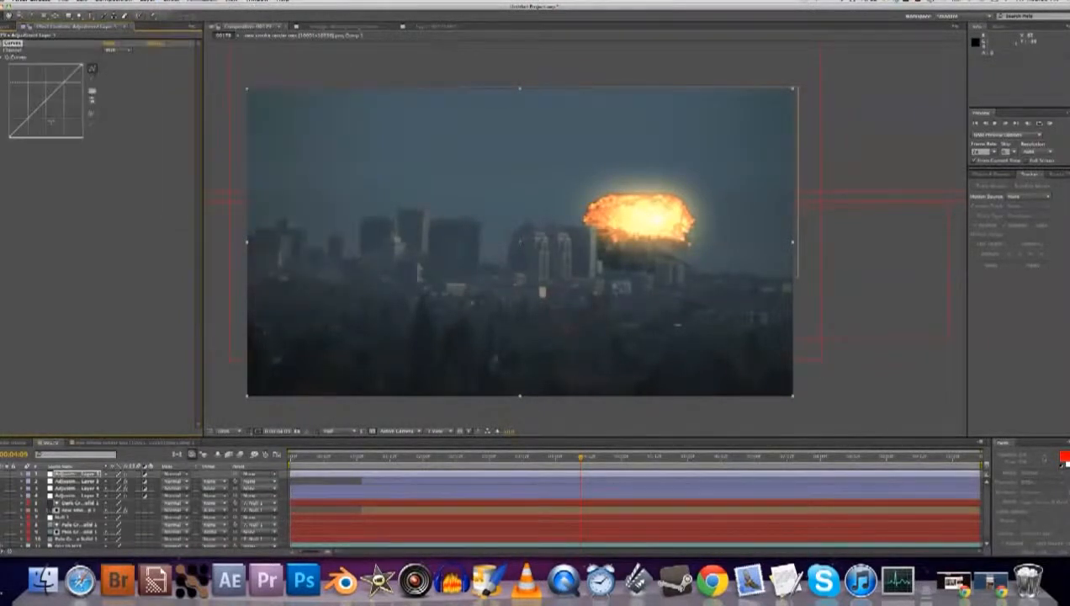
Raise the Red curve and pull down the Blue curve to give the shot a warm orange cast
click(126, 52)
click(121, 65)
mouse_move(44, 100)
mouse_down()
mouse_move(38, 92)
mouse_move(60, 110)
mouse_up()
click(120, 50)
click(121, 80)
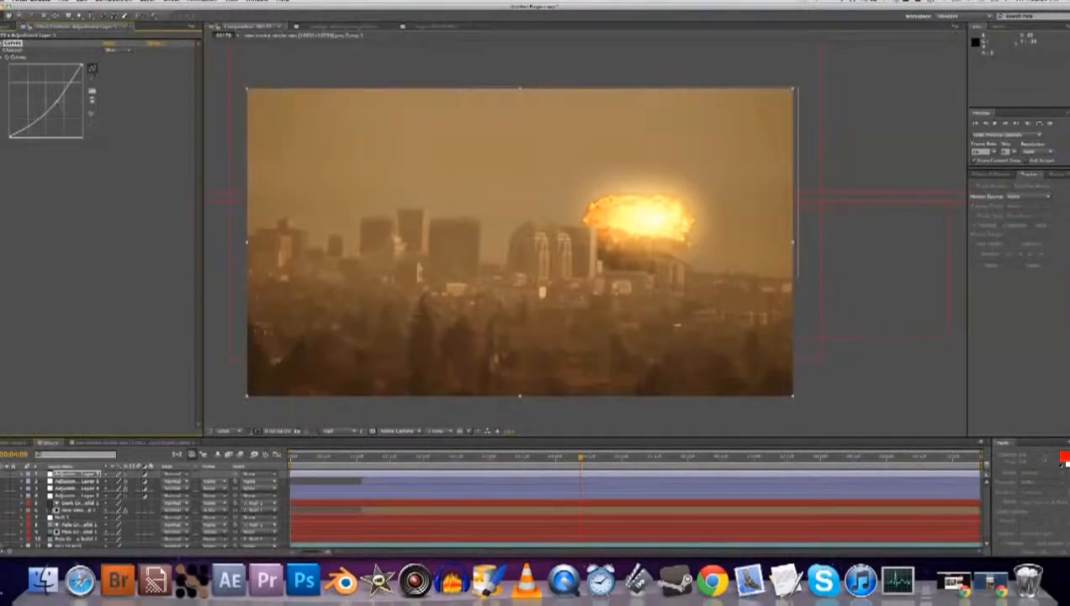
Lift the midtones of the RGB curve while holding down its shadows, and briefly preview the warm grade
click(118, 49)
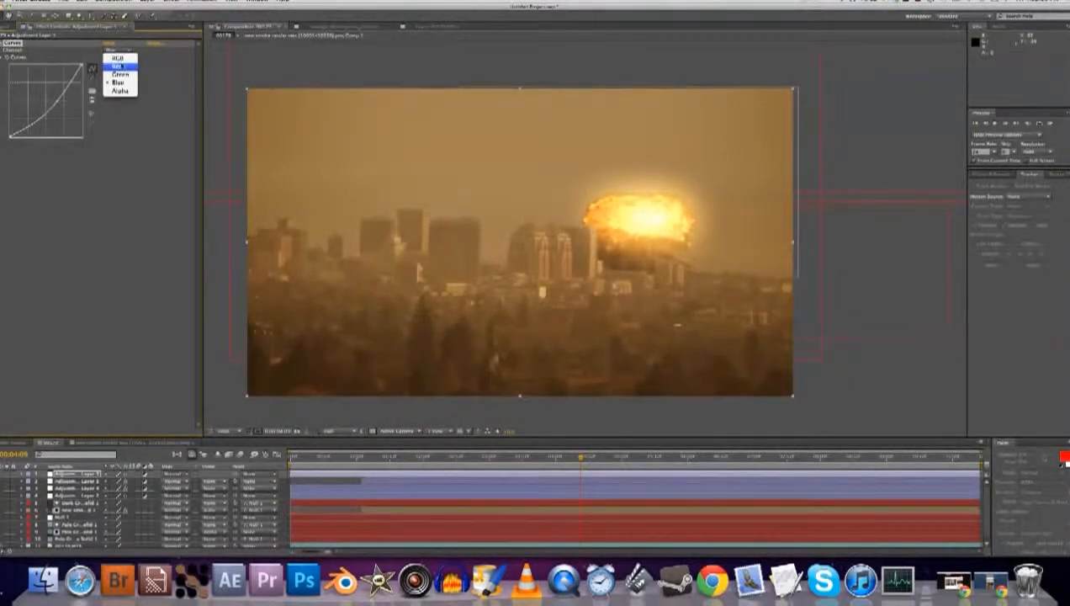
click(121, 66)
drag(34, 88, 20, 123)
click(173, 2)
click(172, 2)
click(118, 50)
click(118, 73)
drag(21, 121, 21, 127)
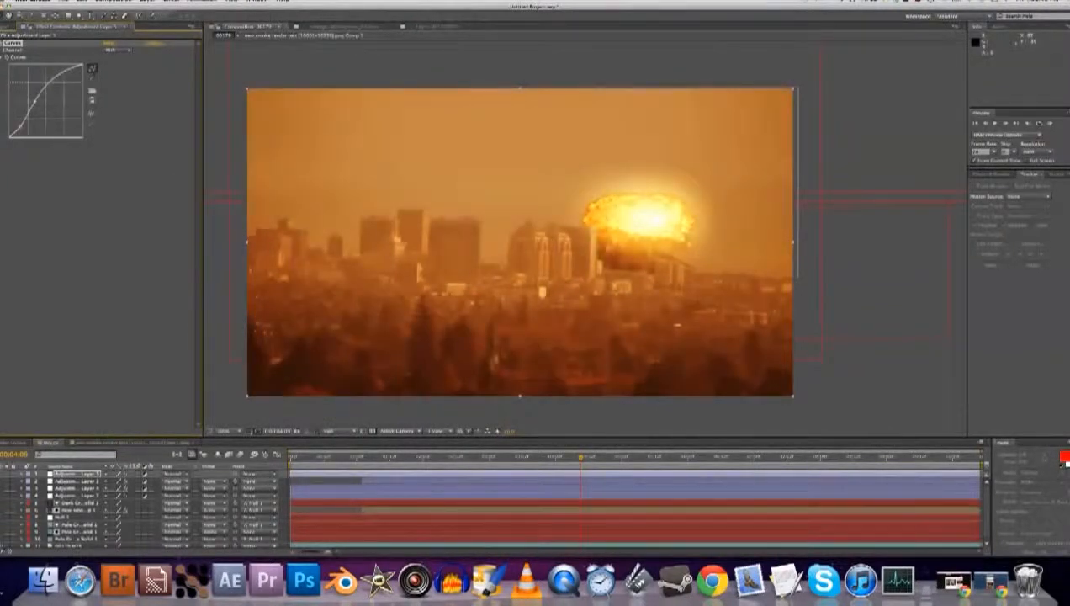
drag(51, 80, 36, 104)
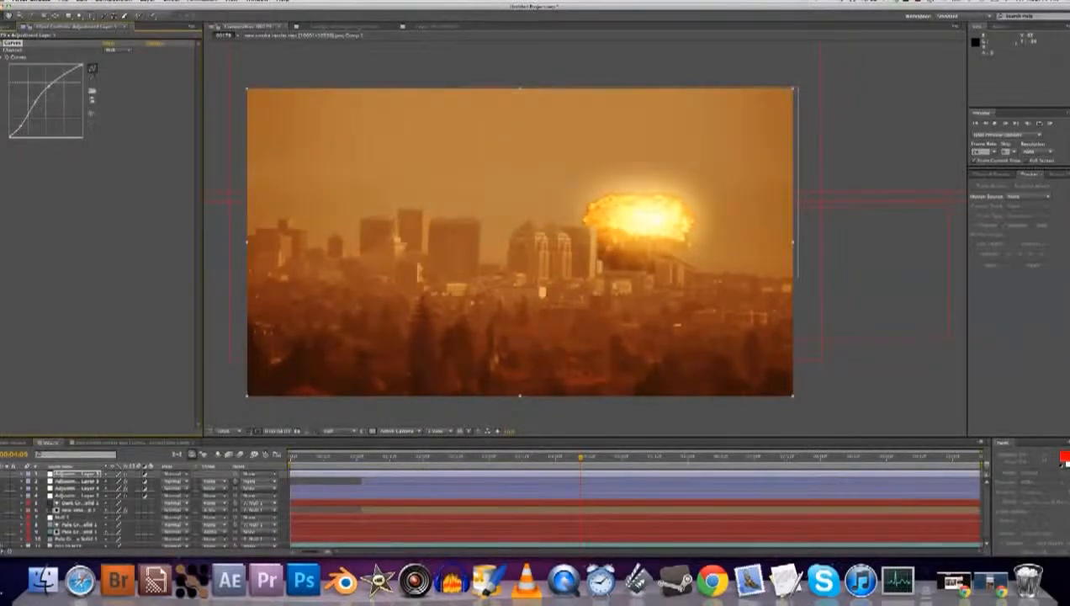
drag(21, 119, 20, 127)
key(space)
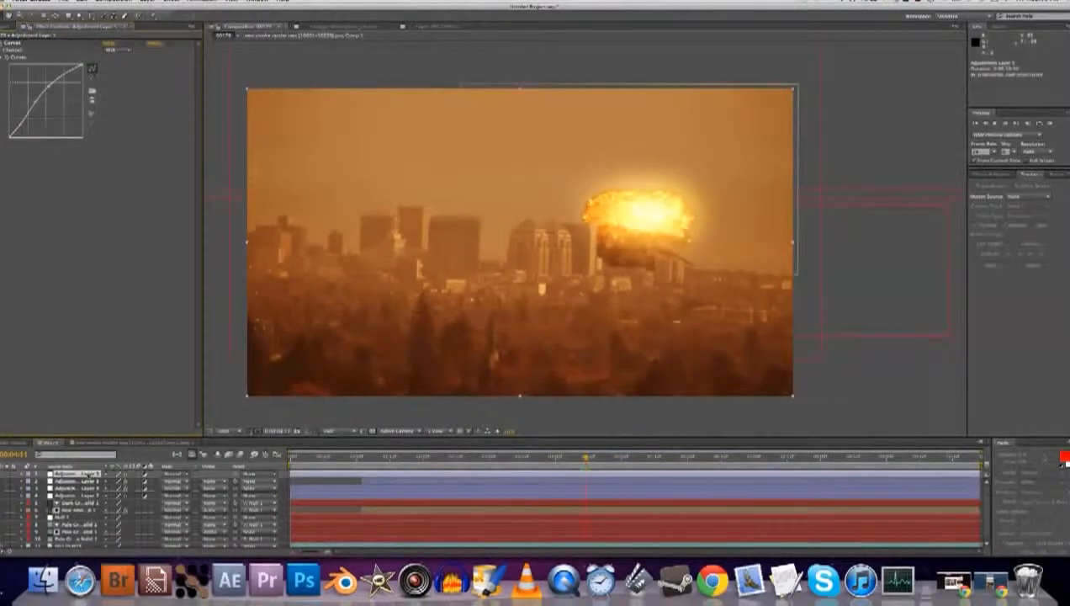
Try Classic Color Dodge on the top adjustment layer and settle on Overlay as its blending mode
click(192, 473)
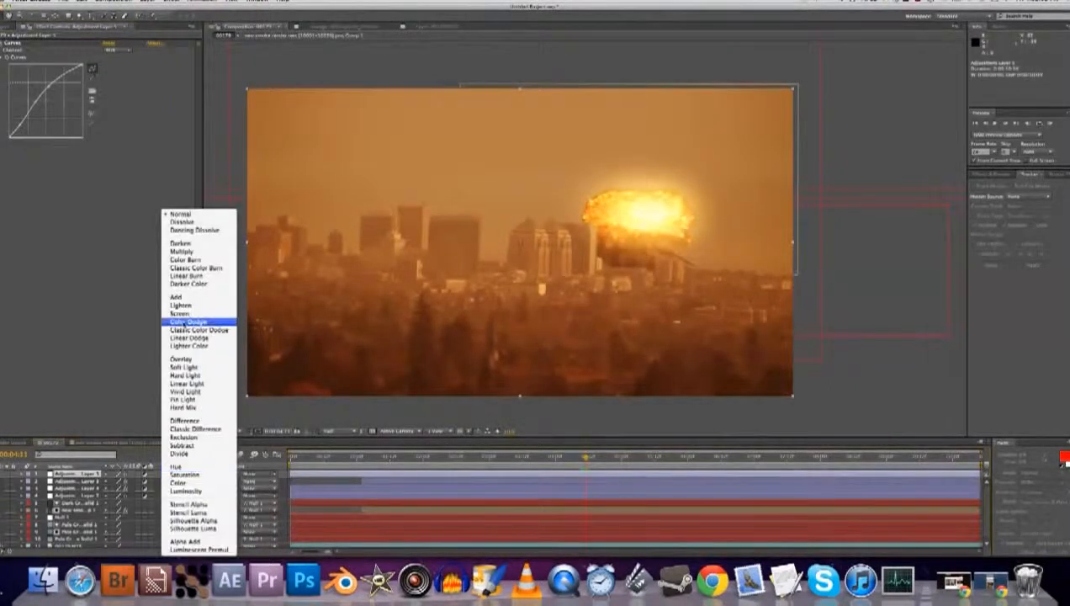
click(186, 321)
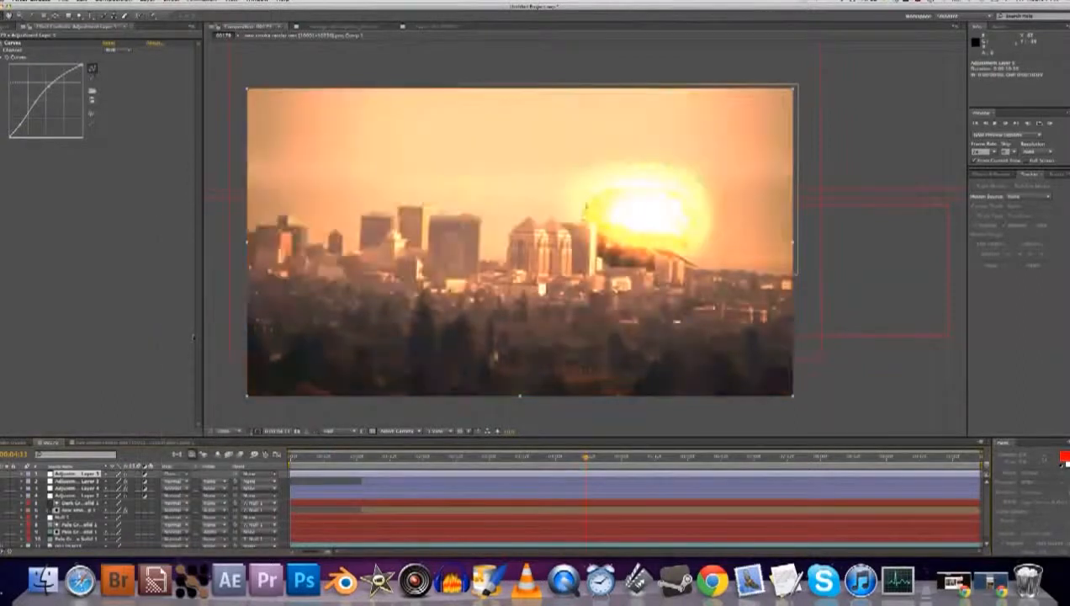
click(170, 474)
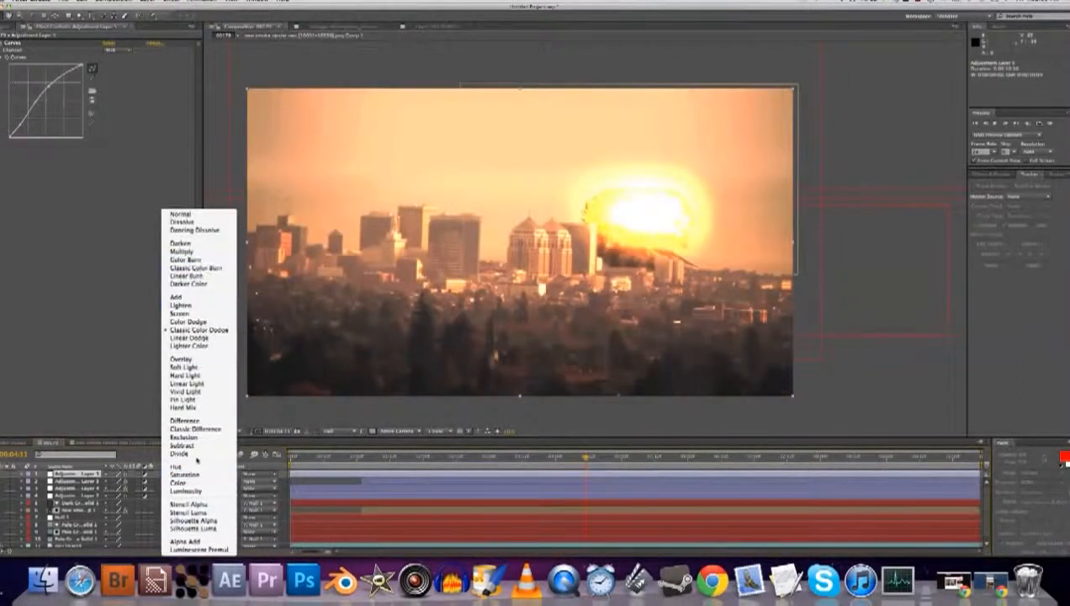
click(191, 362)
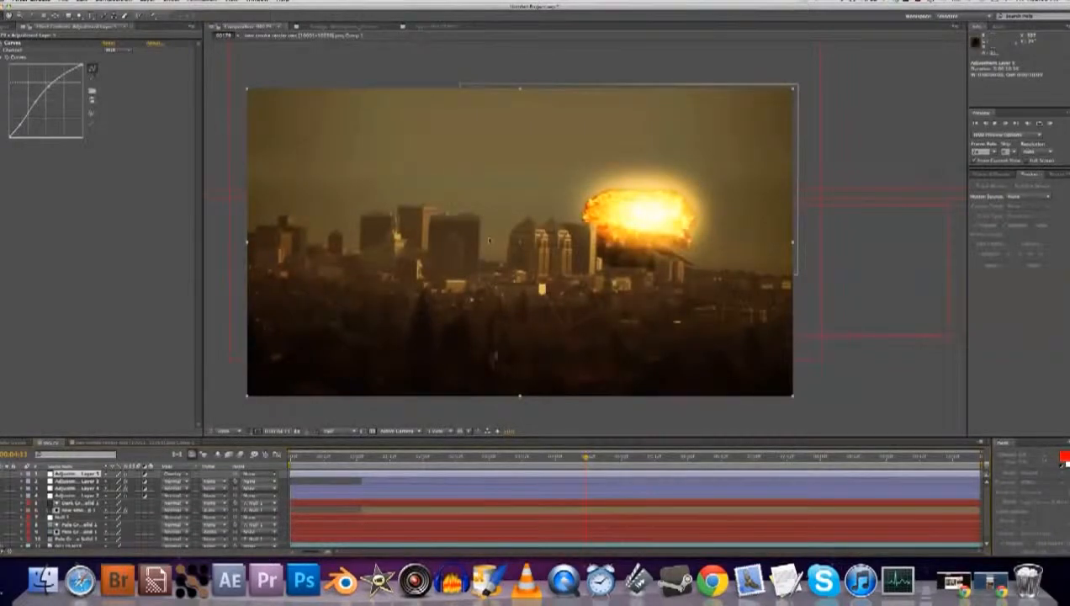
Raise the lower part of the Red curve further and pull the Blue curve slightly lower
click(110, 50)
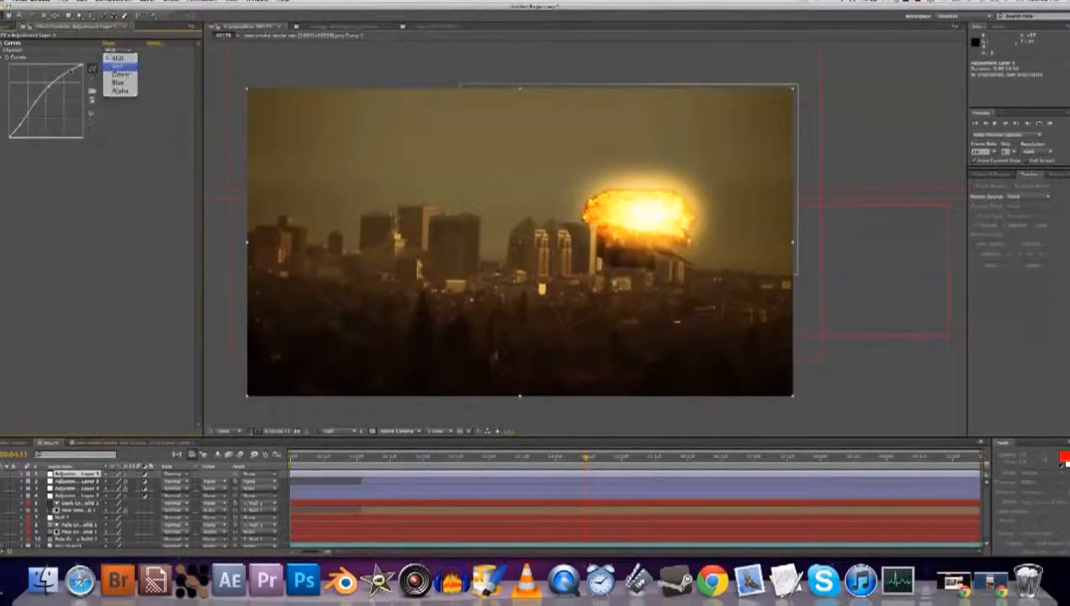
click(118, 66)
drag(36, 91, 16, 116)
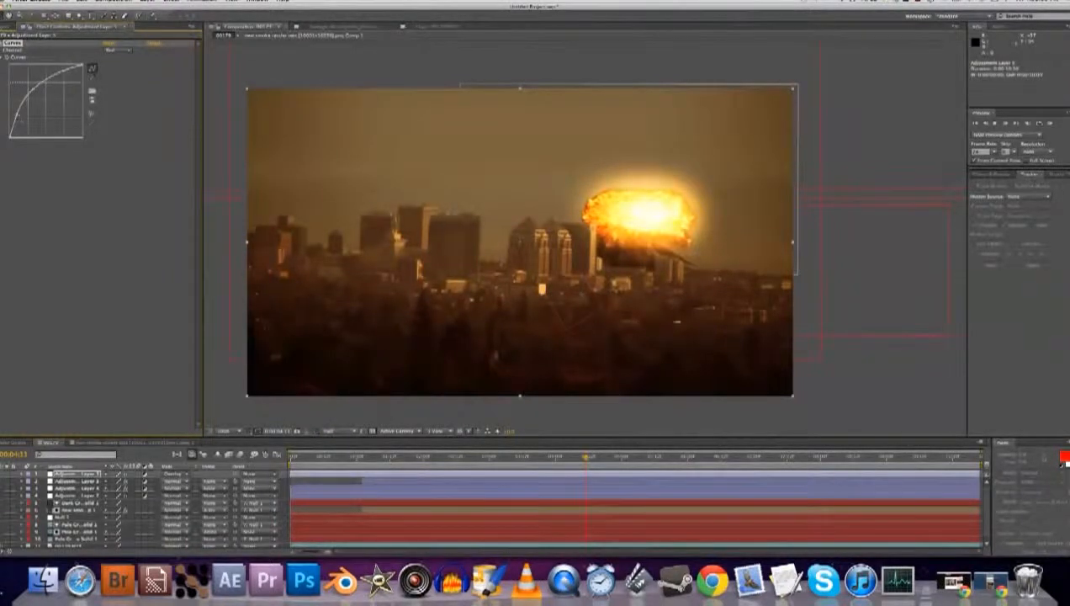
click(118, 50)
click(117, 84)
drag(57, 101, 57, 102)
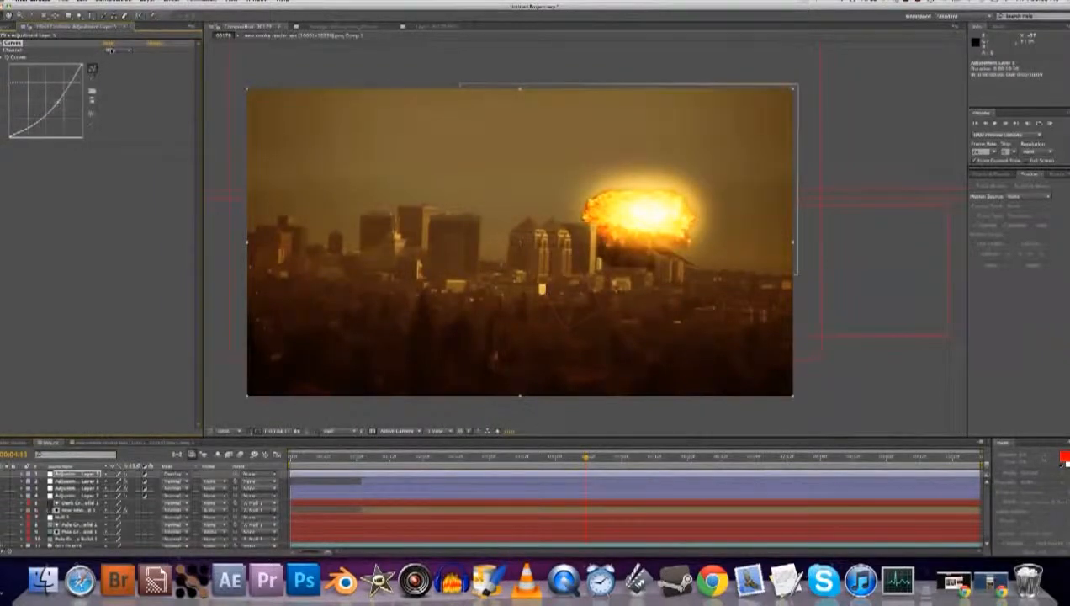
Pull down the upper midtones of the Green curve to shift the grade toward red-brown
click(118, 49)
click(120, 74)
mouse_move(46, 100)
mouse_down()
mouse_move(47, 110)
mouse_move(64, 92)
mouse_up()
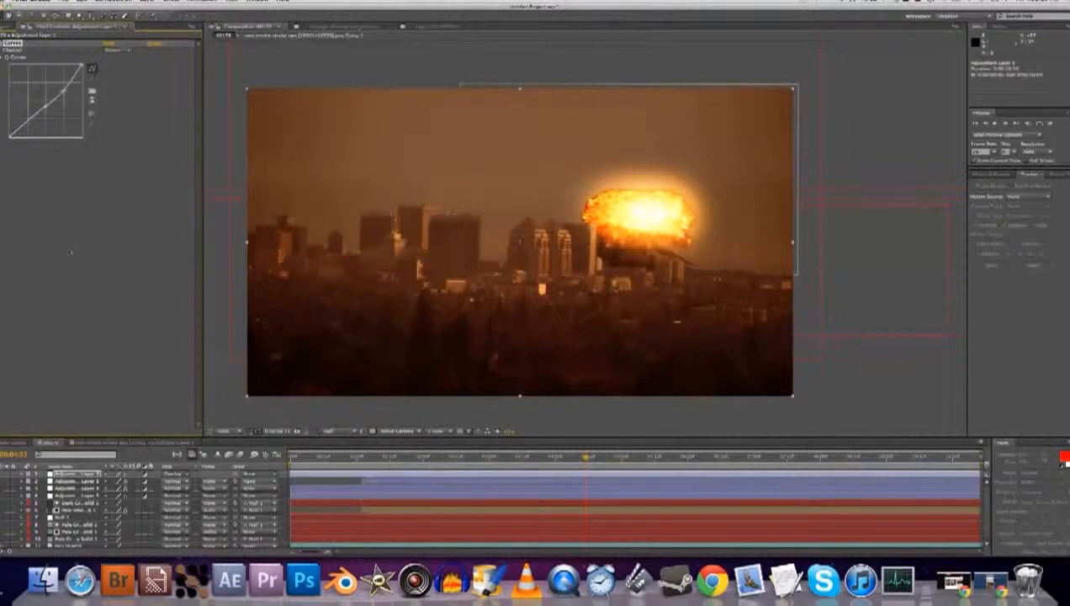
Lower the top adjustment layer's opacity and trim its start to line up with the flash adjustment layer
click(97, 474)
key(e)
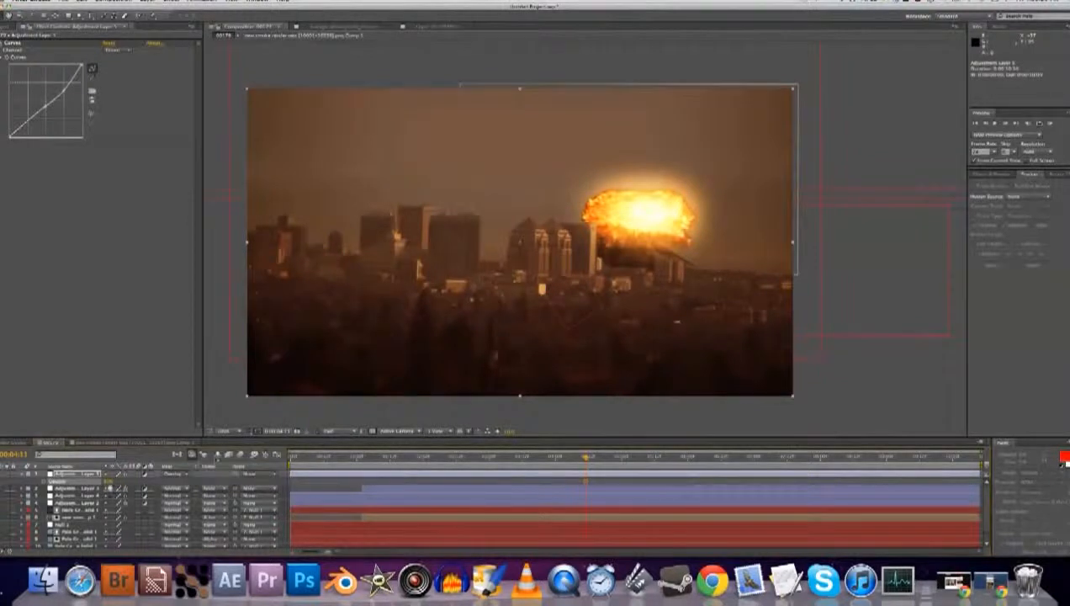
key(Return)
key(space)
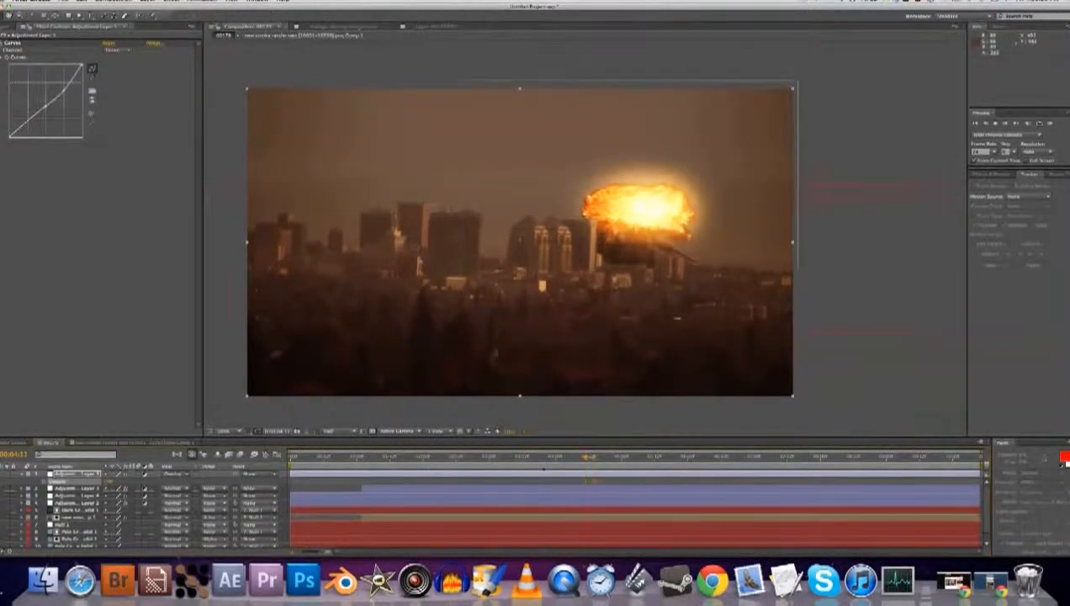
drag(375, 457, 363, 457)
drag(291, 473, 332, 460)
Create a new pale gray-cyan solid at the top of the stack and apply the Fractal Noise effect to it
key(super+y)
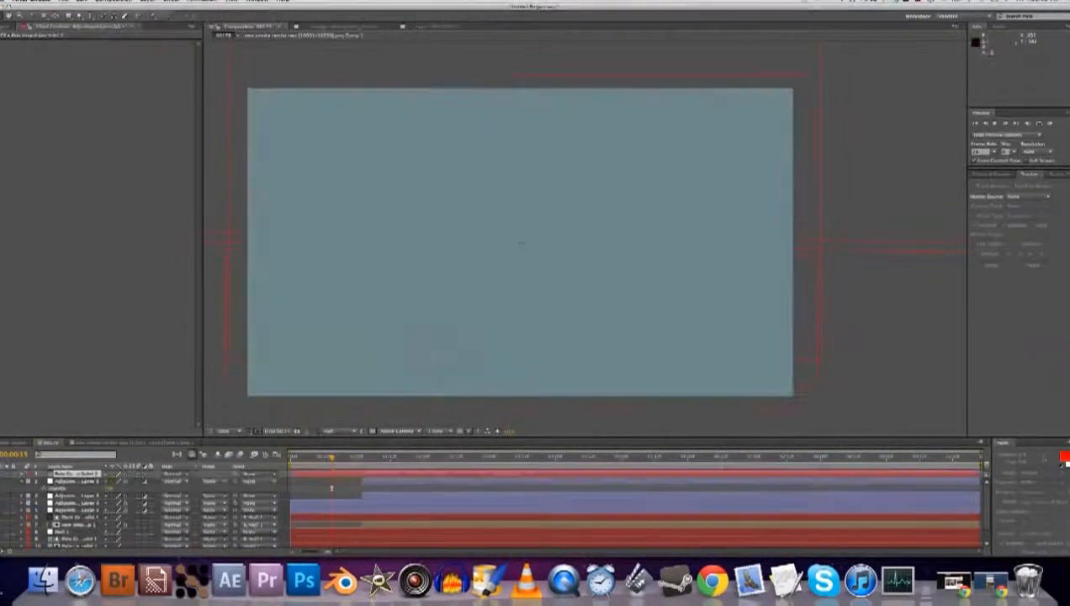
click(171, 2)
click(171, 2)
click(171, 2)
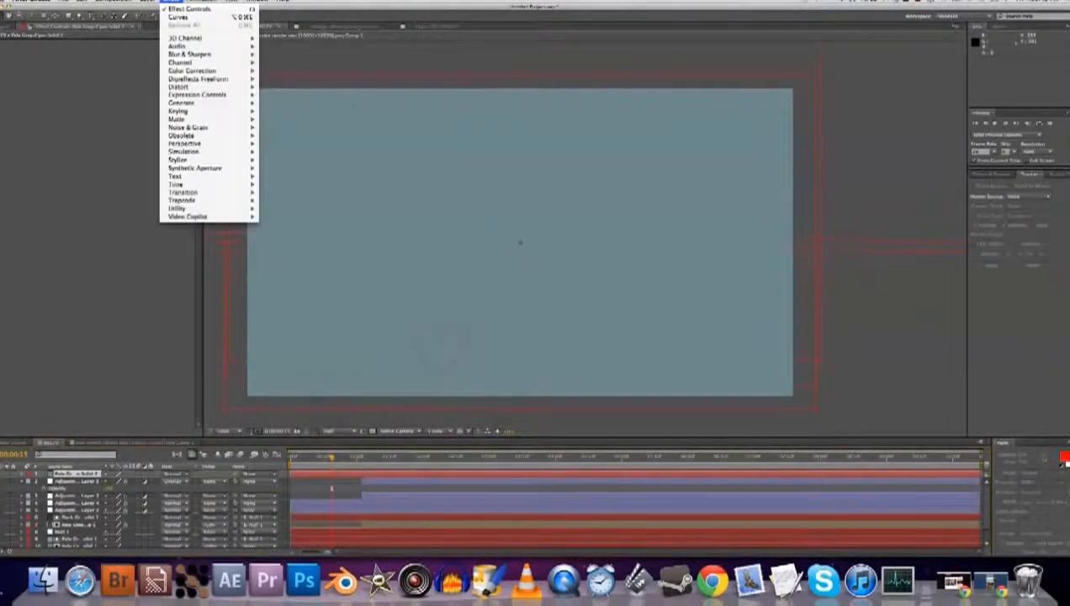
click(171, 2)
scroll(521, 243, down, 2)
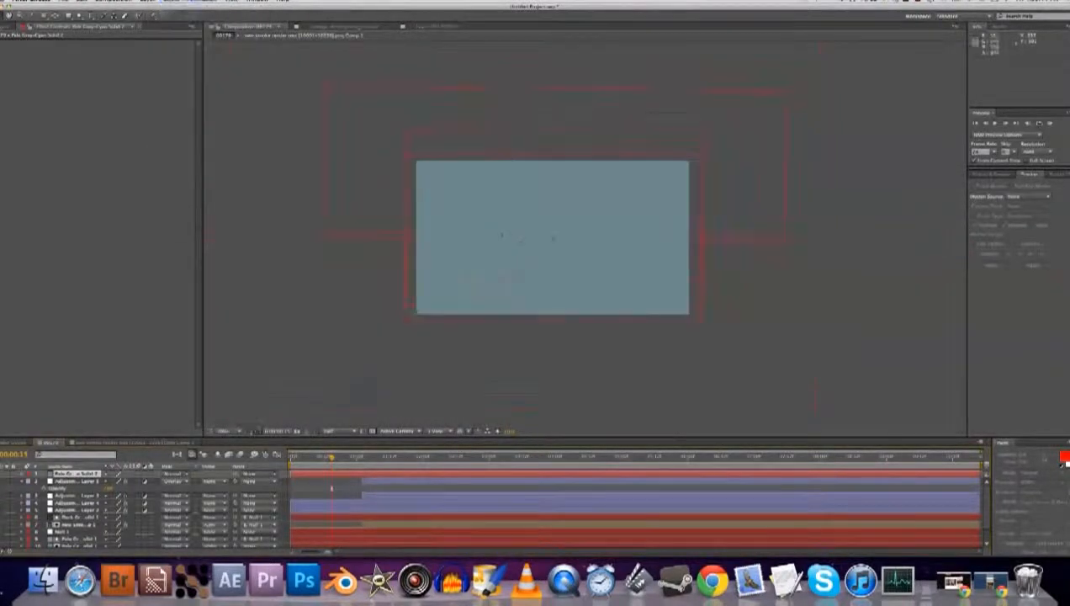
click(147, 1)
mouse_move(171, 2)
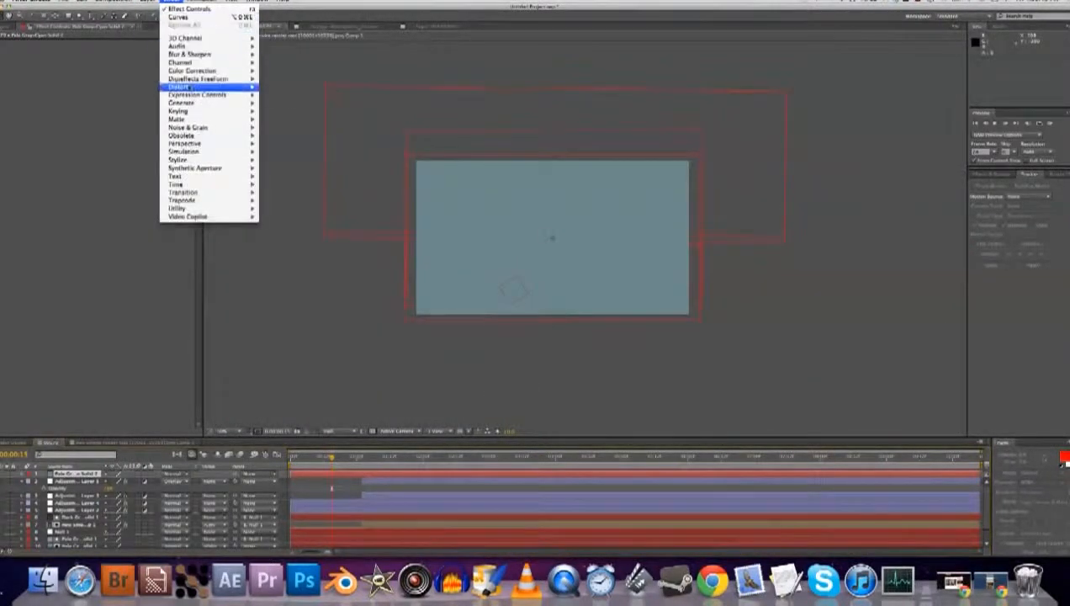
mouse_move(200, 127)
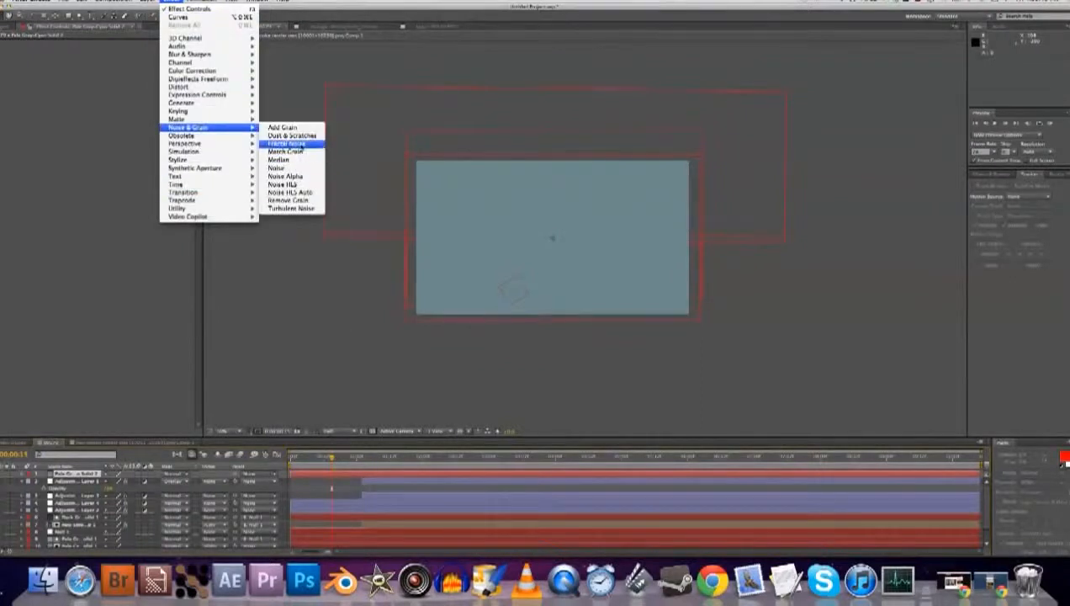
click(286, 143)
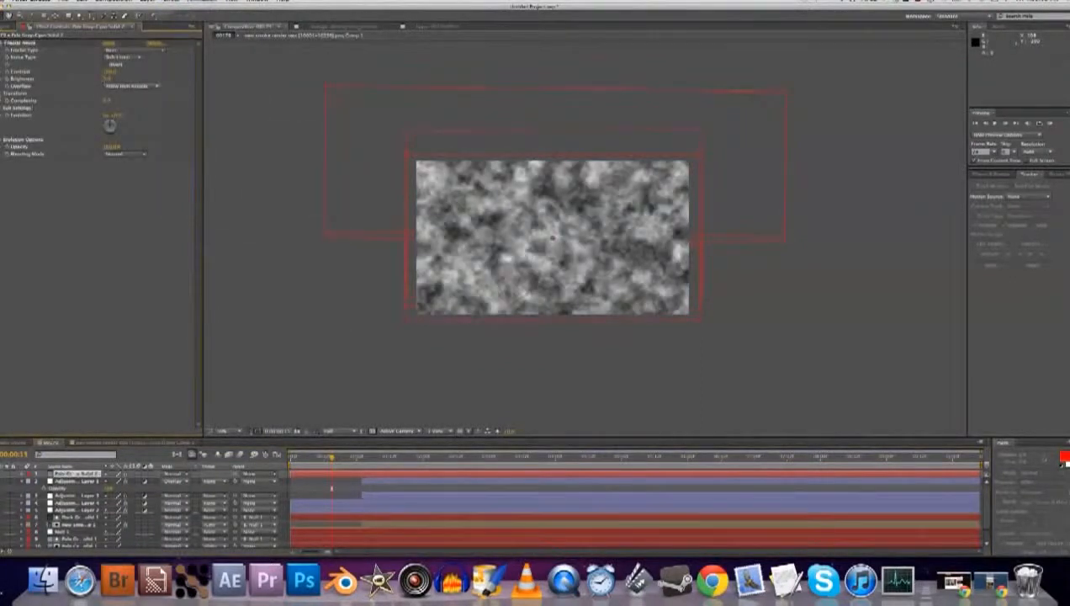
Shrink the Fractal Noise scale, raise its contrast and lower its brightness until only sparse white specks remain on black
click(3, 93)
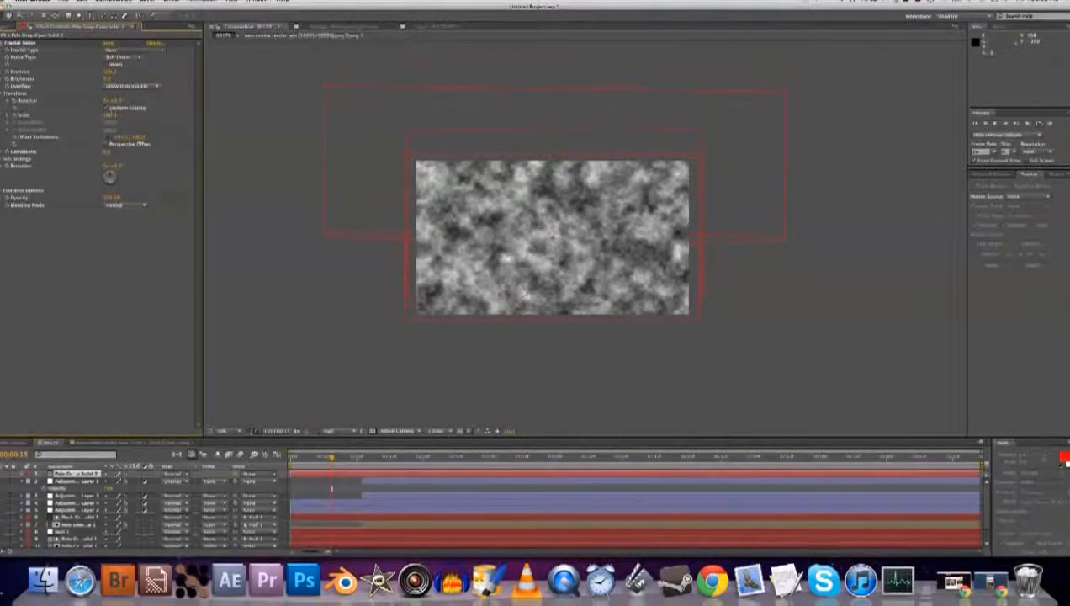
click(7, 115)
drag(42, 127, 20, 127)
drag(106, 73, 77, 79)
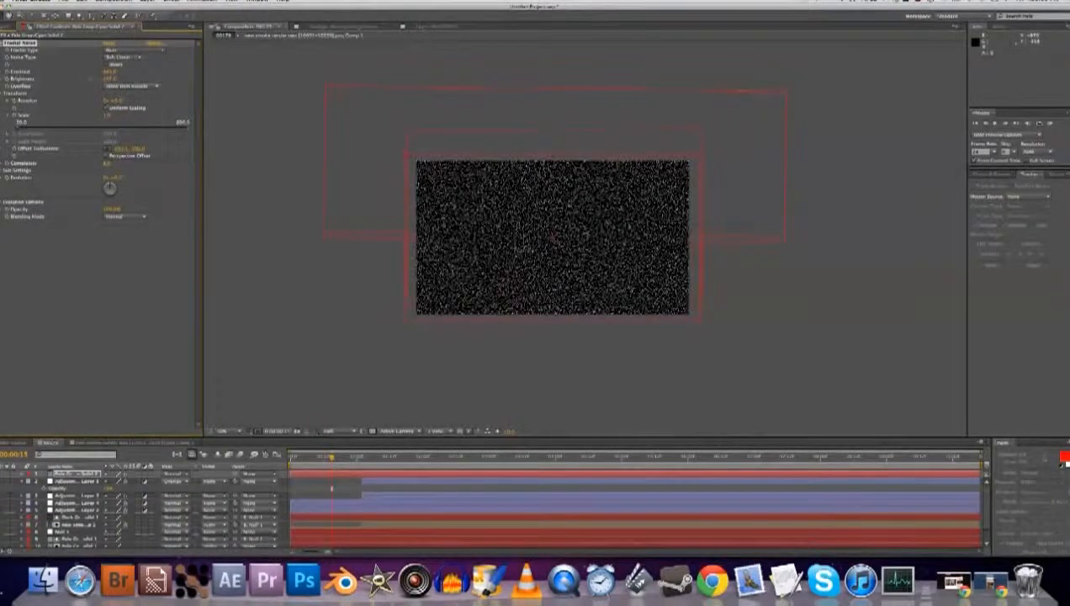
scroll(584, 235, up, 3)
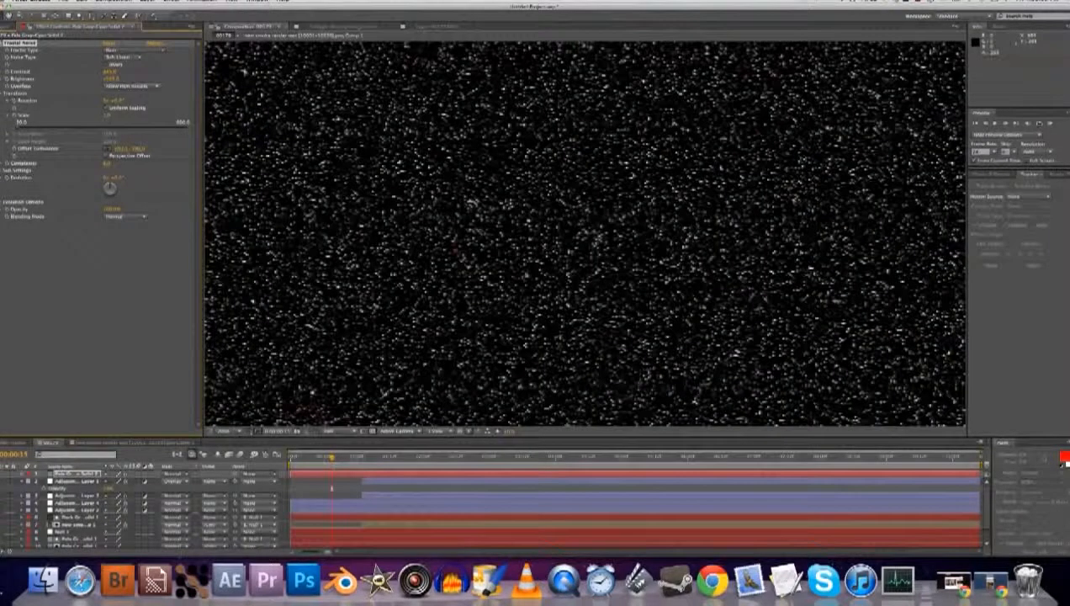
scroll(383, 154, down, 4)
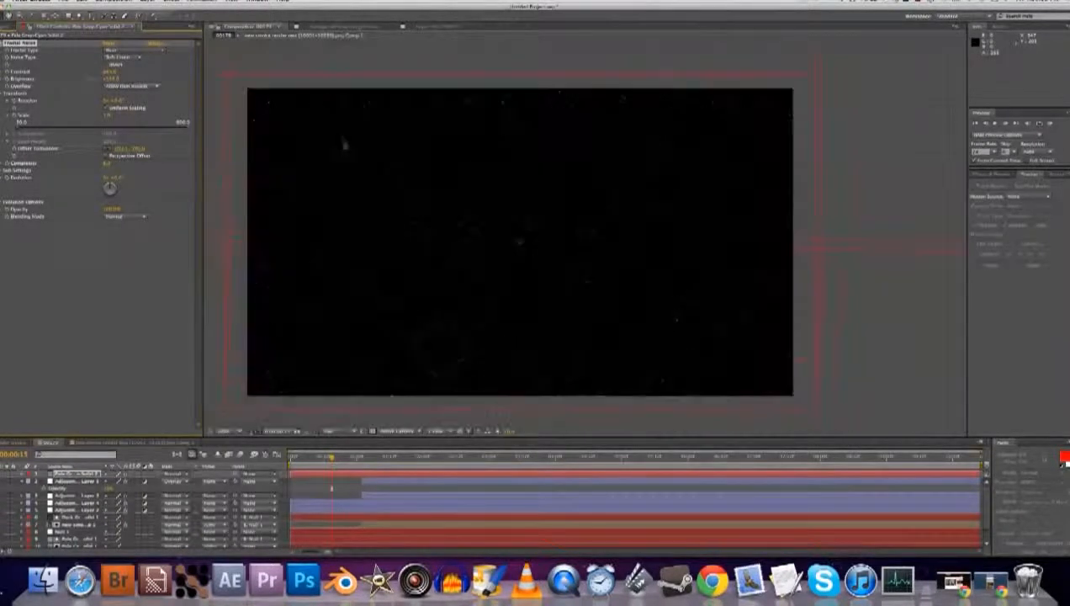
scroll(383, 154, up, 2)
Set the noise solid's blending mode to Screen, parent it to Null 1, and preview the moving specks
click(127, 217)
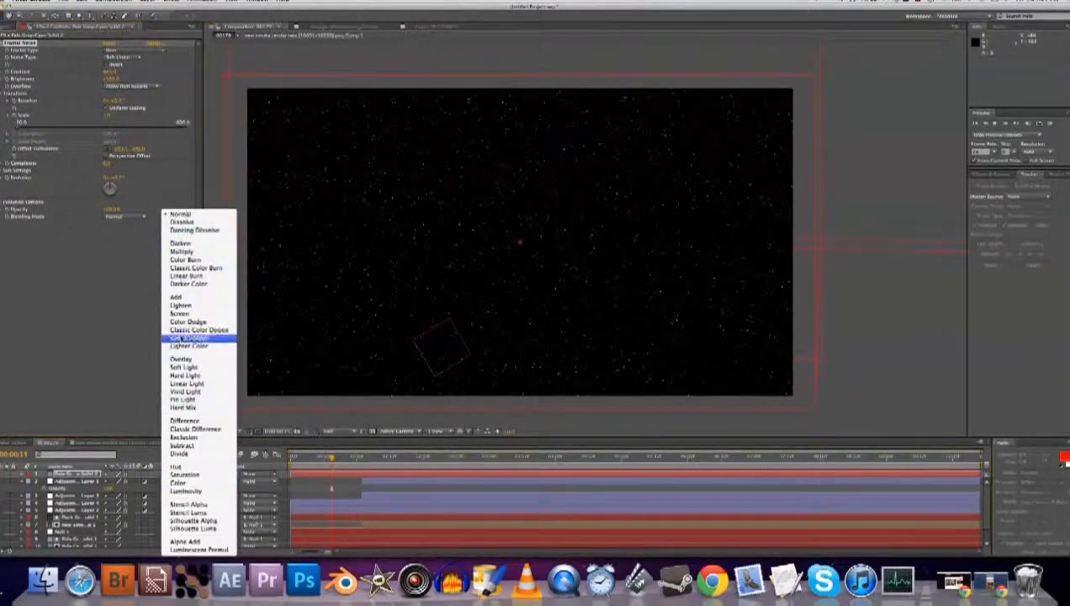
click(181, 313)
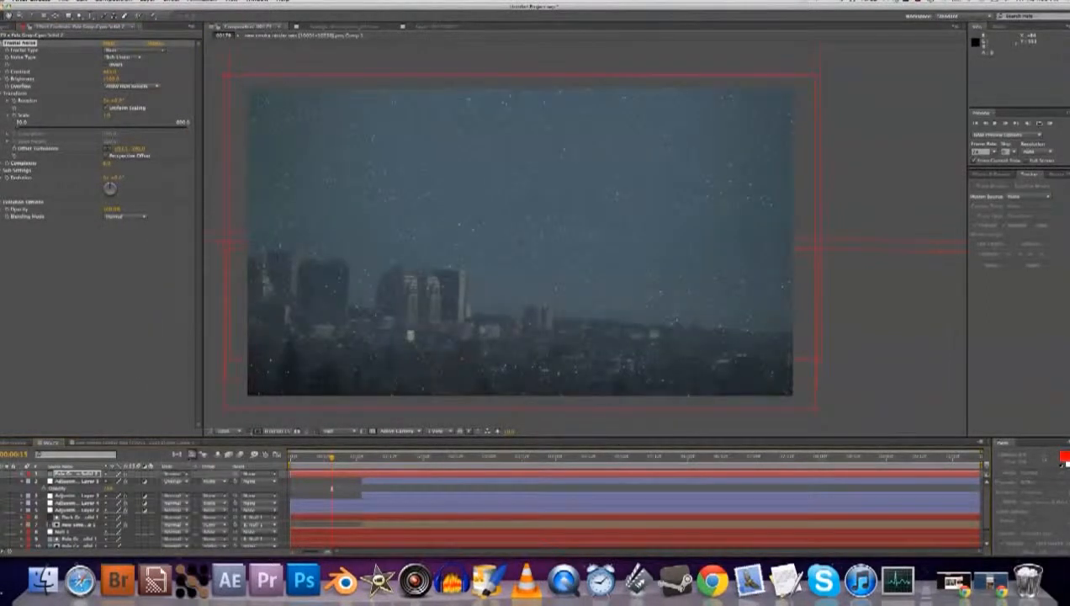
click(250, 474)
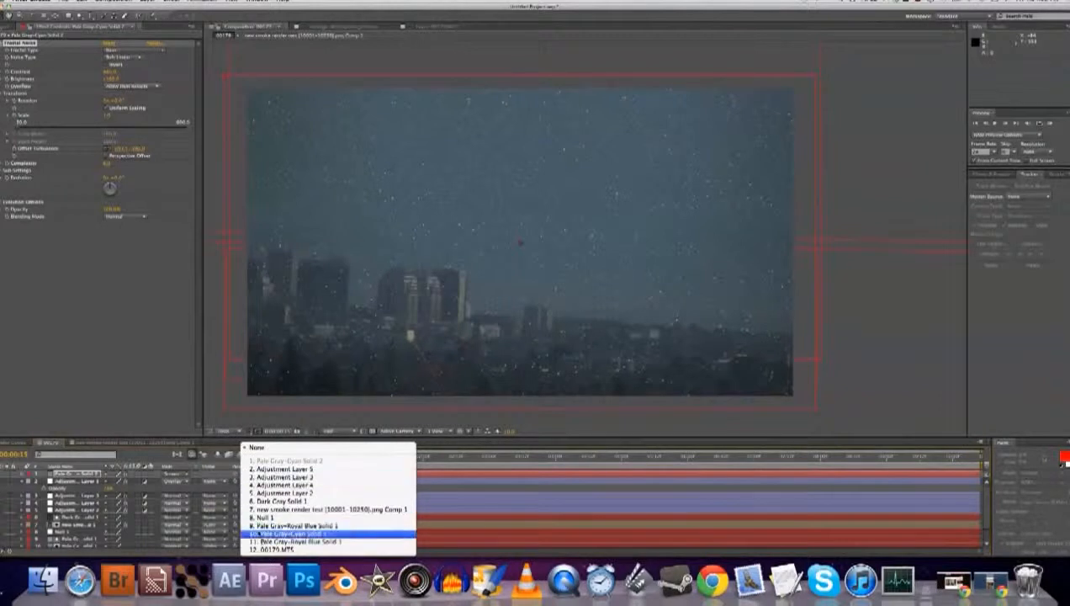
click(266, 510)
key(space)
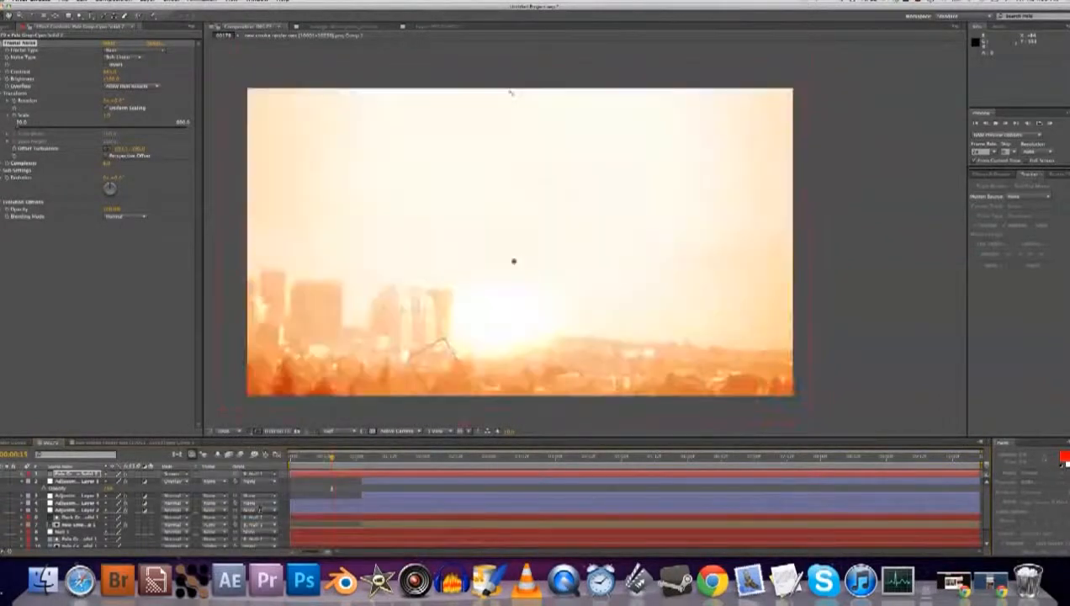
key(space)
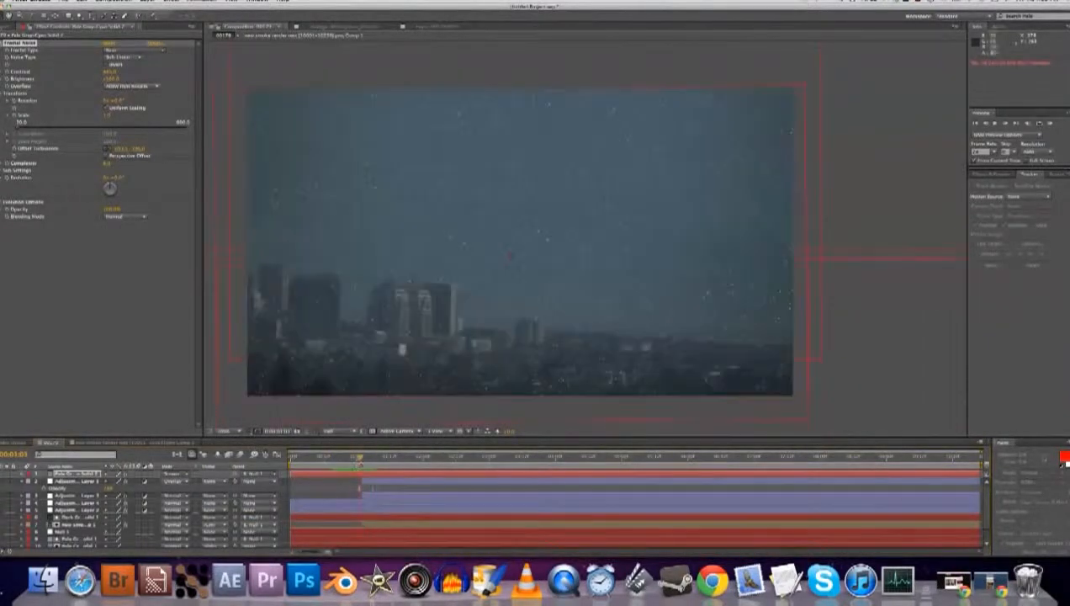
Enlarge the noise solid so that it extends beyond the edges of the frame
key(comma)
drag(697, 328, 737, 346)
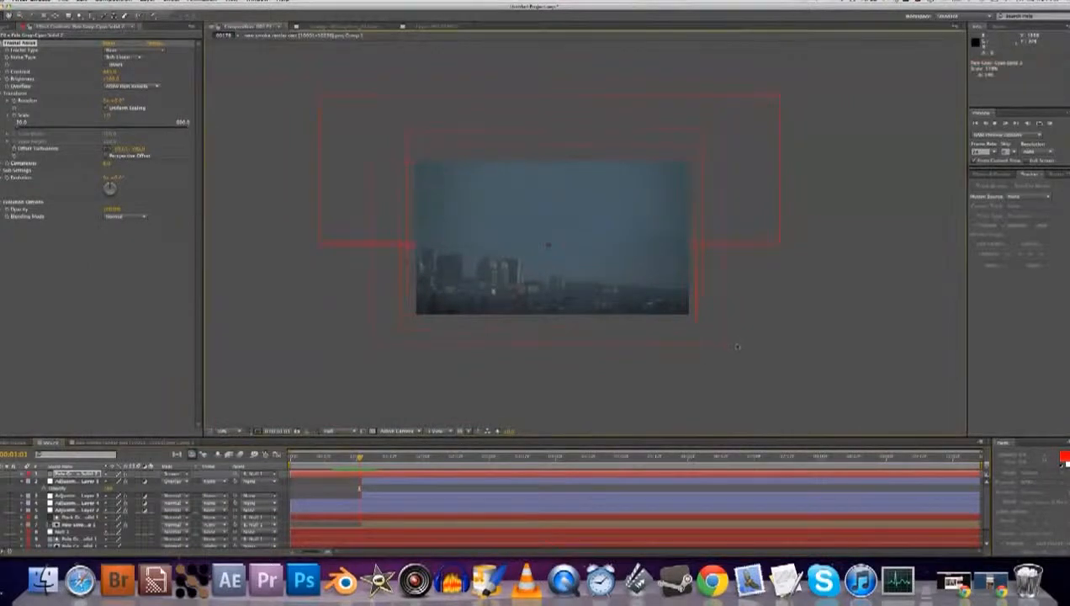
key(period)
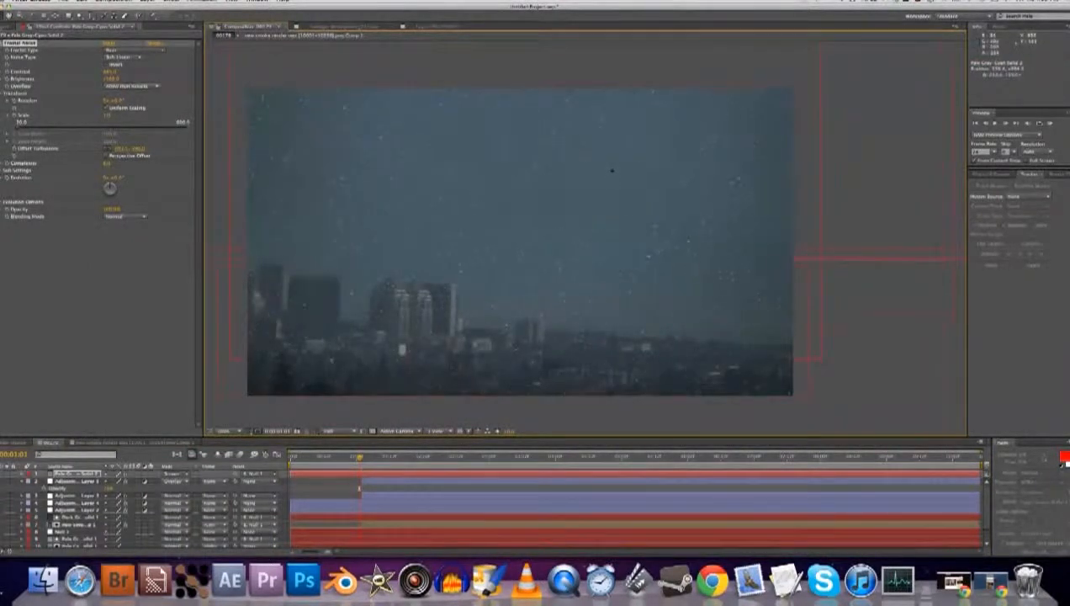
Draw a closed mask on the noise solid around the skyline and lower half of the frame, extending well past the frame edges
key(comma)
drag(611, 243, 619, 196)
key(g)
click(822, 275)
click(694, 247)
click(570, 225)
click(421, 230)
drag(307, 242, 277, 263)
drag(252, 322, 251, 345)
drag(306, 389, 373, 404)
click(374, 404)
click(830, 385)
click(822, 275)
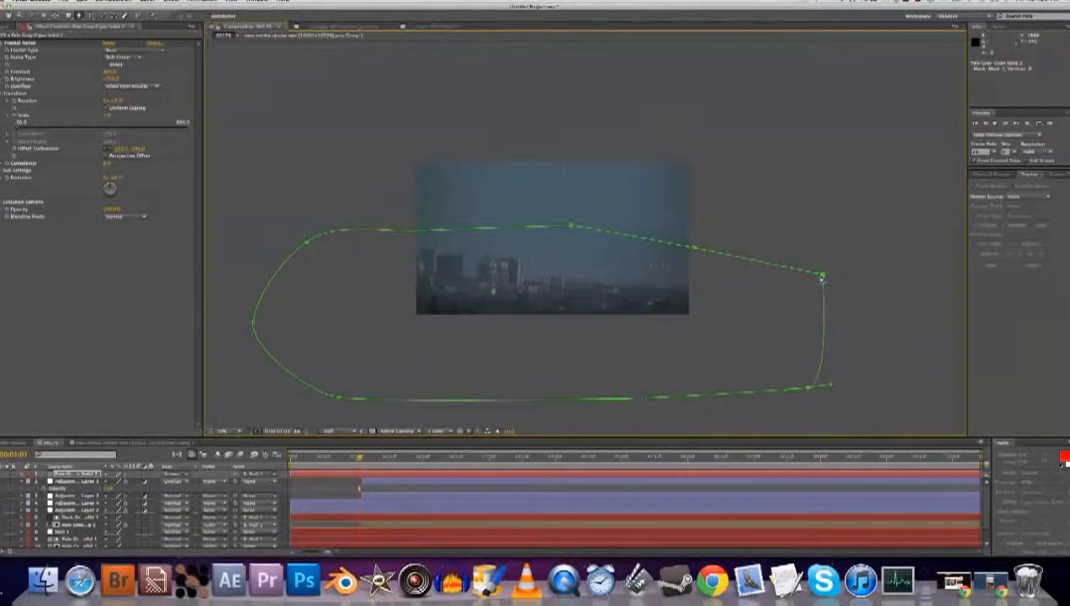
Set the noise solid's mask to Subtract and feather its edge broadly so that specks remain only in the upper sky
key(m)
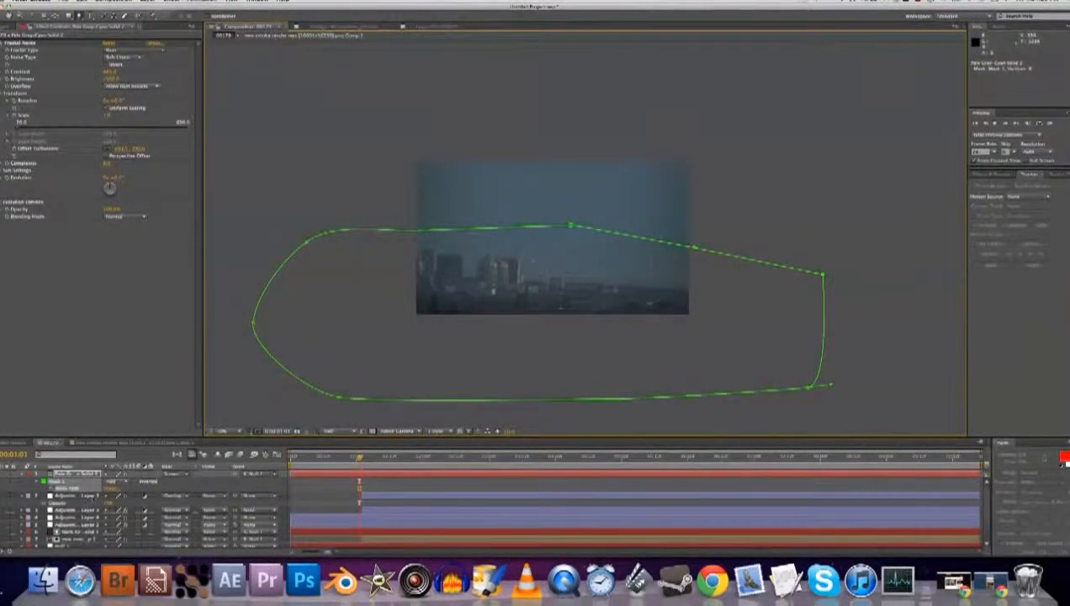
click(112, 481)
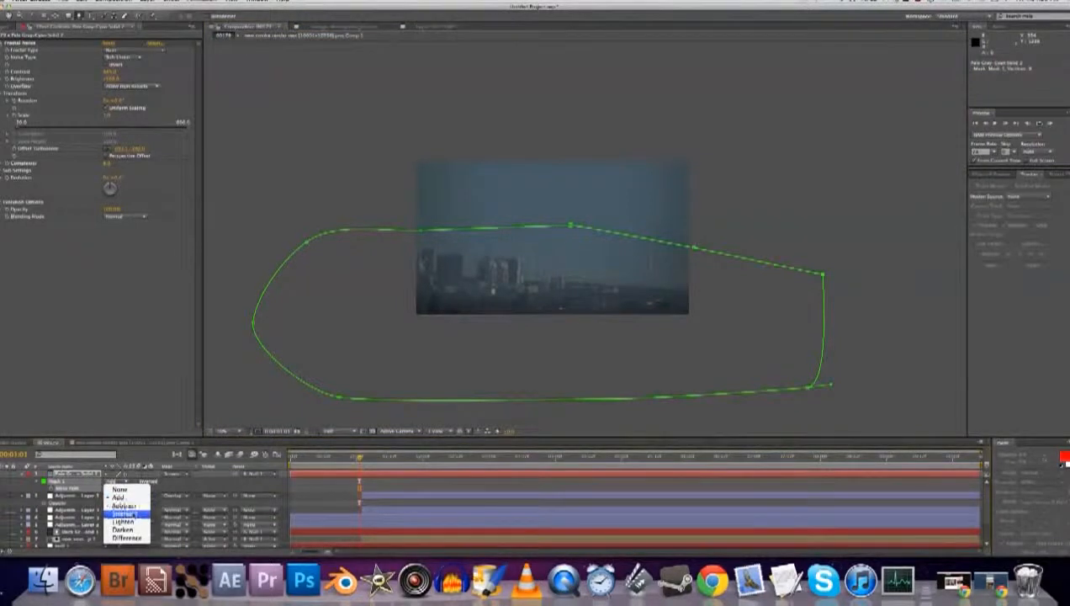
click(124, 513)
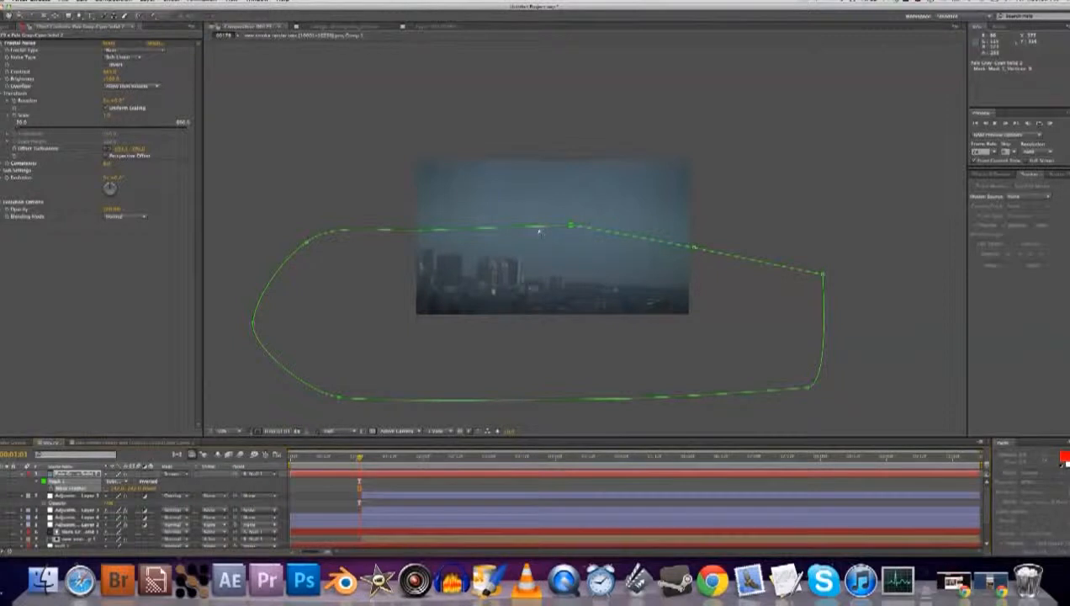
key(period)
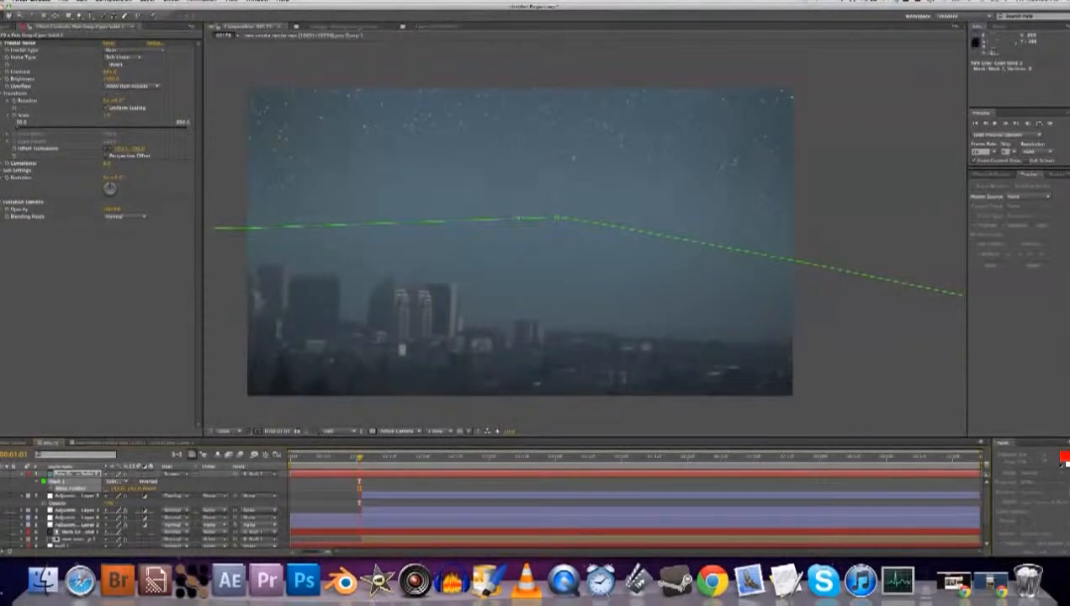
Change the noise solid's color to black in its solid settings
click(148, 3)
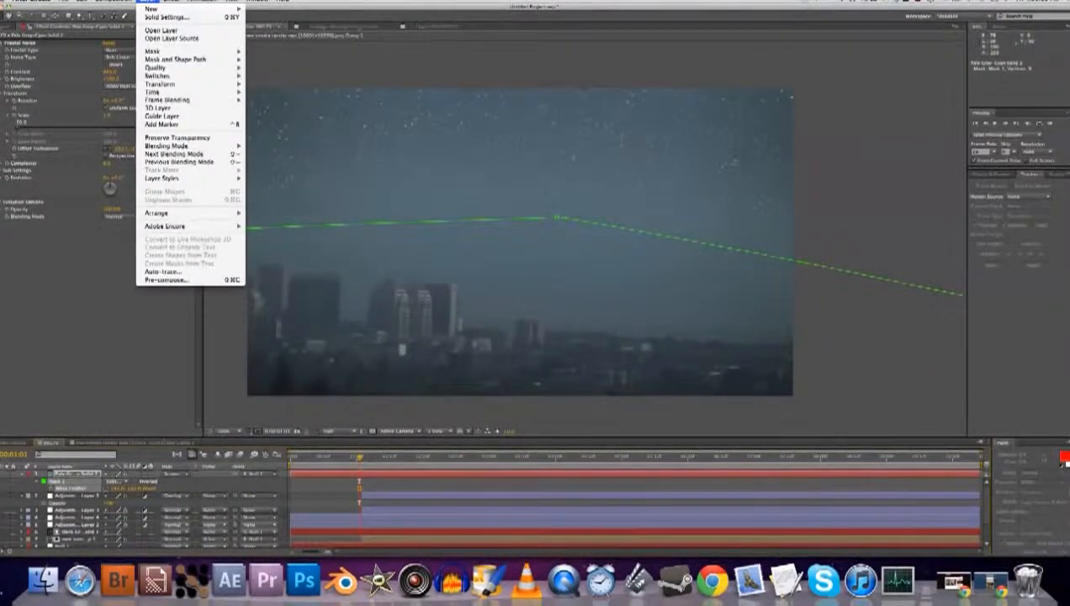
click(167, 17)
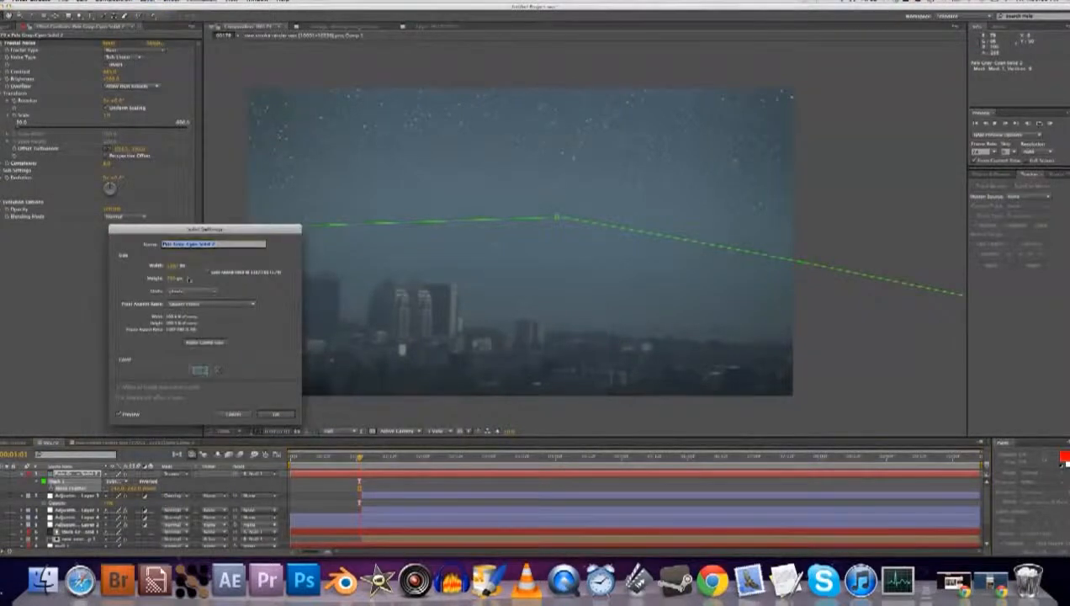
click(199, 369)
click(334, 203)
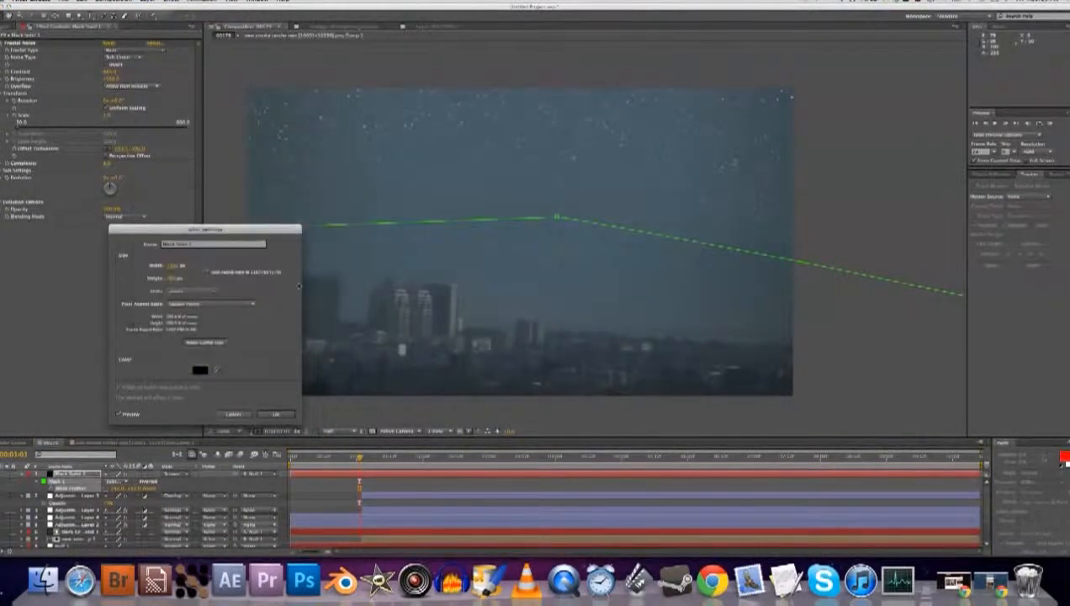
click(276, 414)
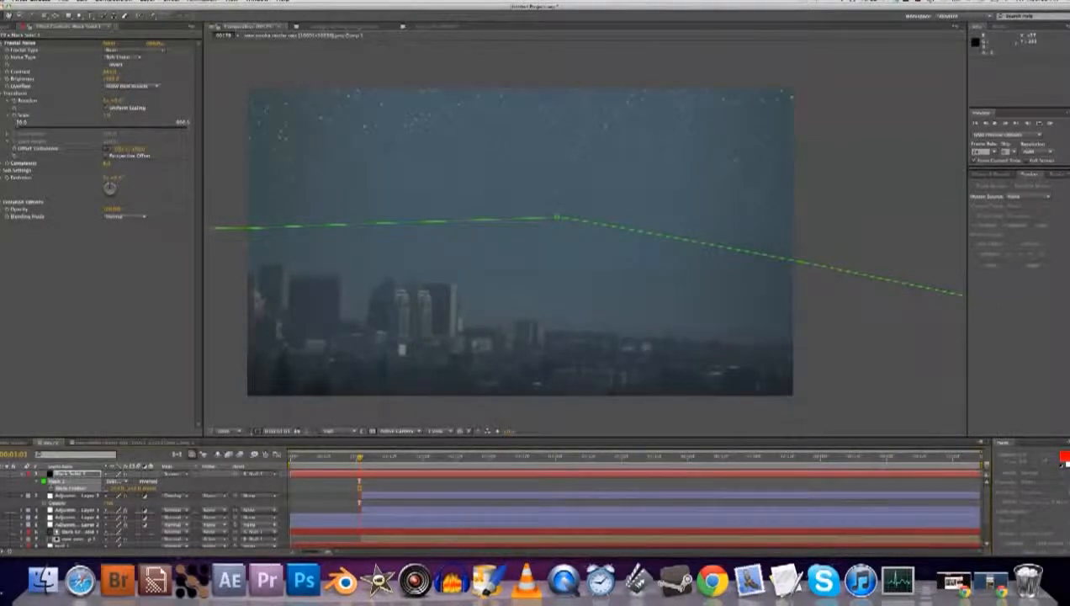
Lower the opacity of the black noise solid to make the floating specks subtler
key(t)
click(111, 480)
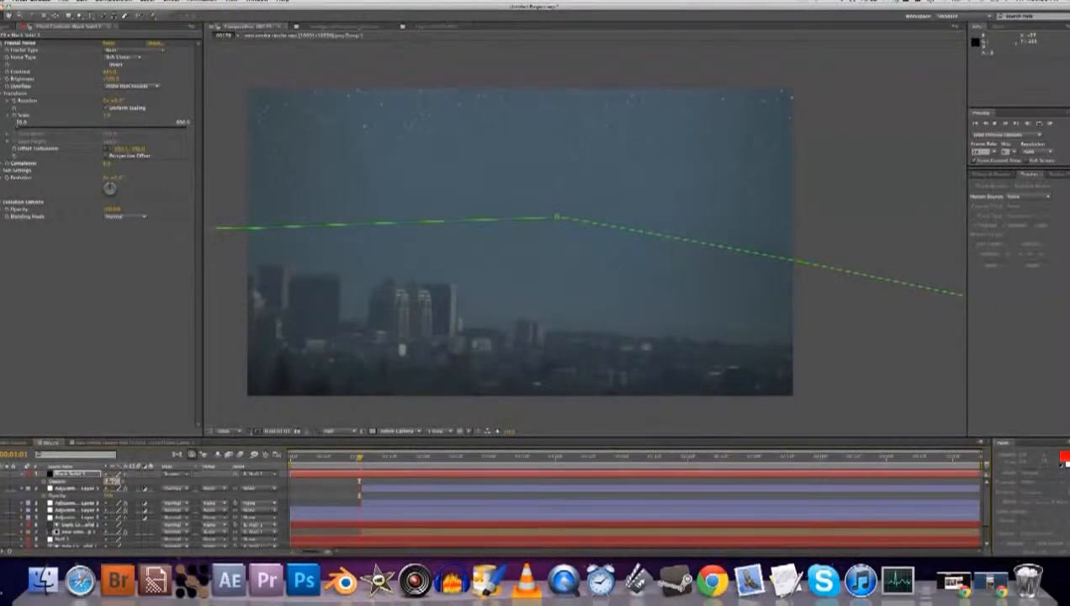
key(Return)
click(108, 481)
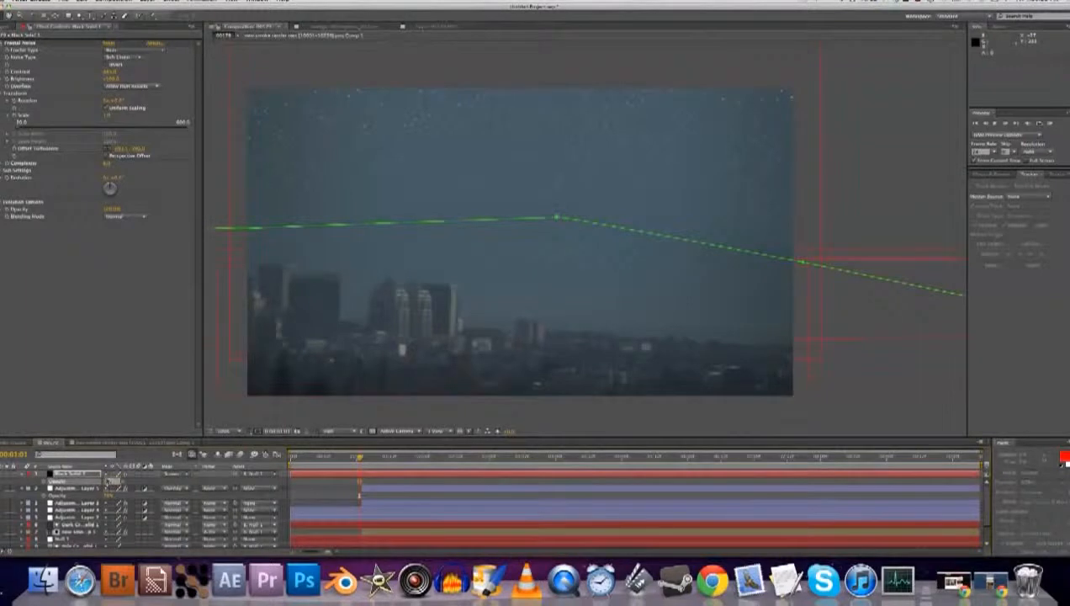
key(Return)
Switch the composition view to Full resolution and inspect the specks in the sky up close
click(323, 485)
click(330, 431)
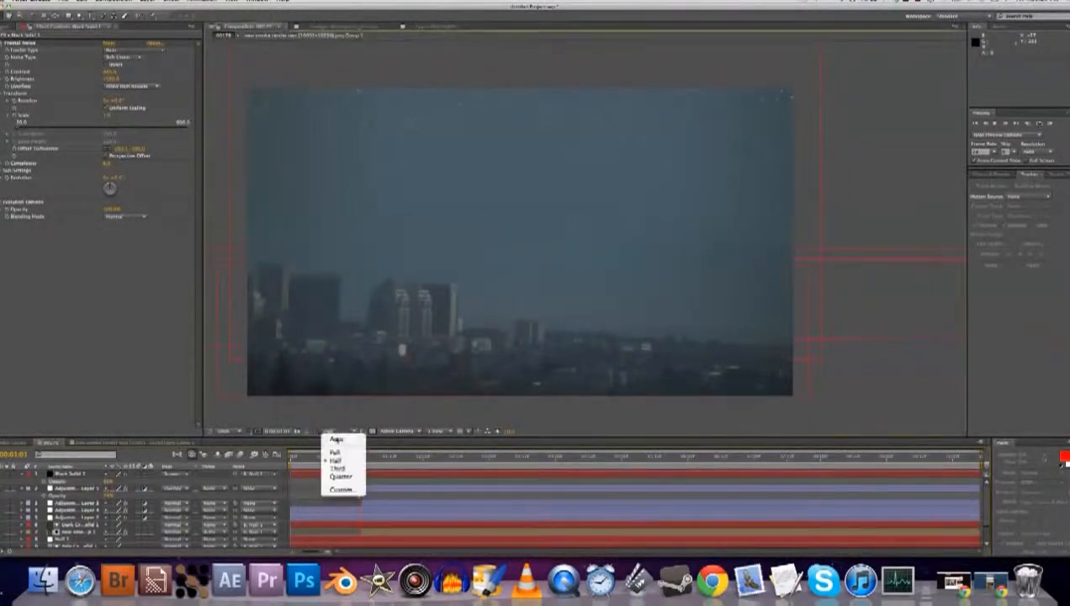
click(327, 453)
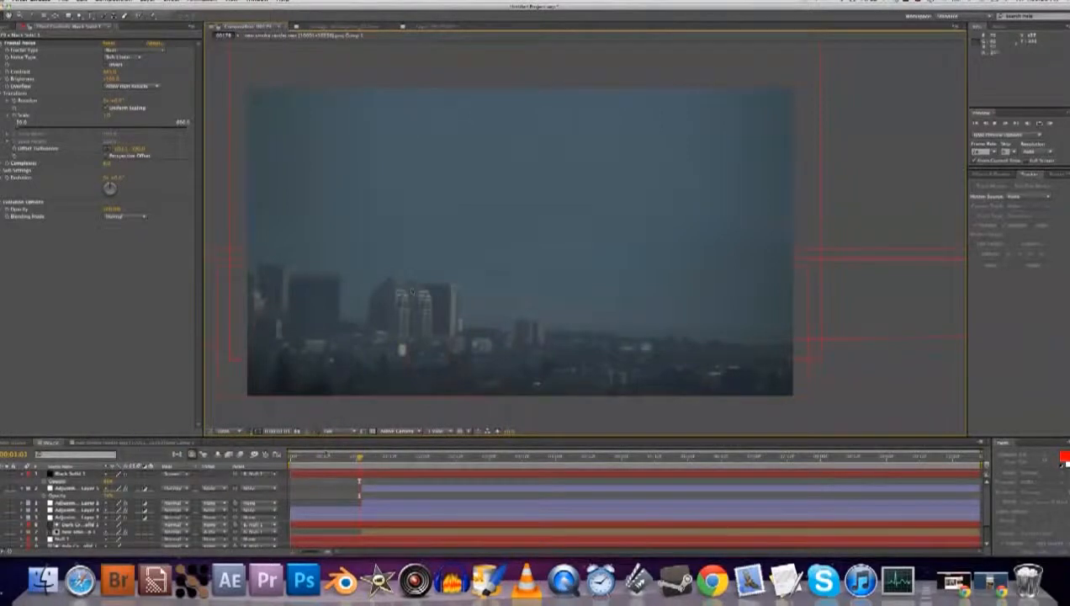
scroll(623, 113, up, 1)
drag(623, 109, 624, 274)
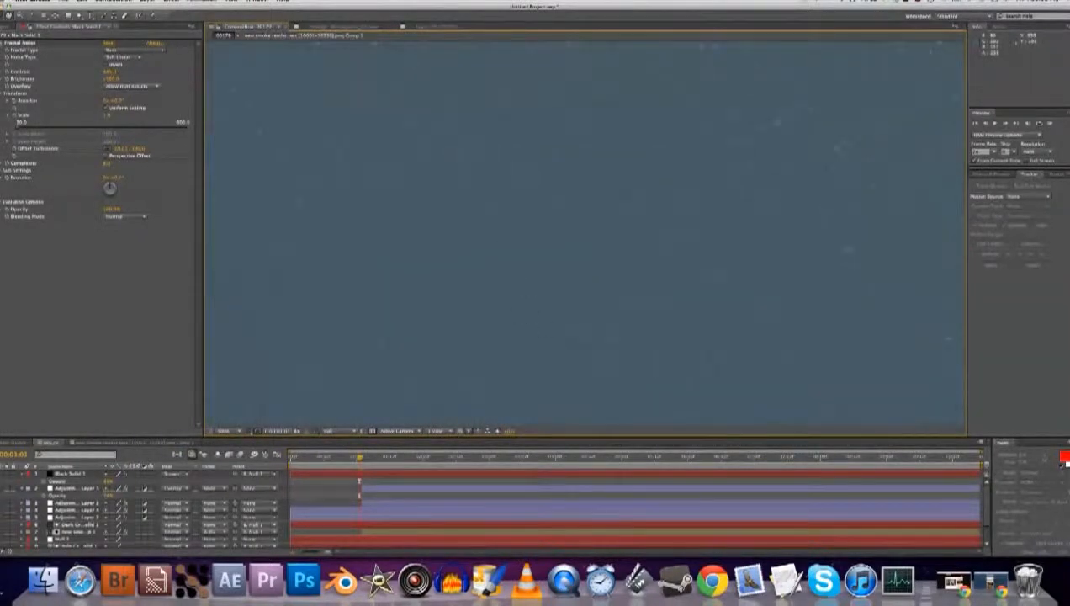
scroll(514, 279, down, 1)
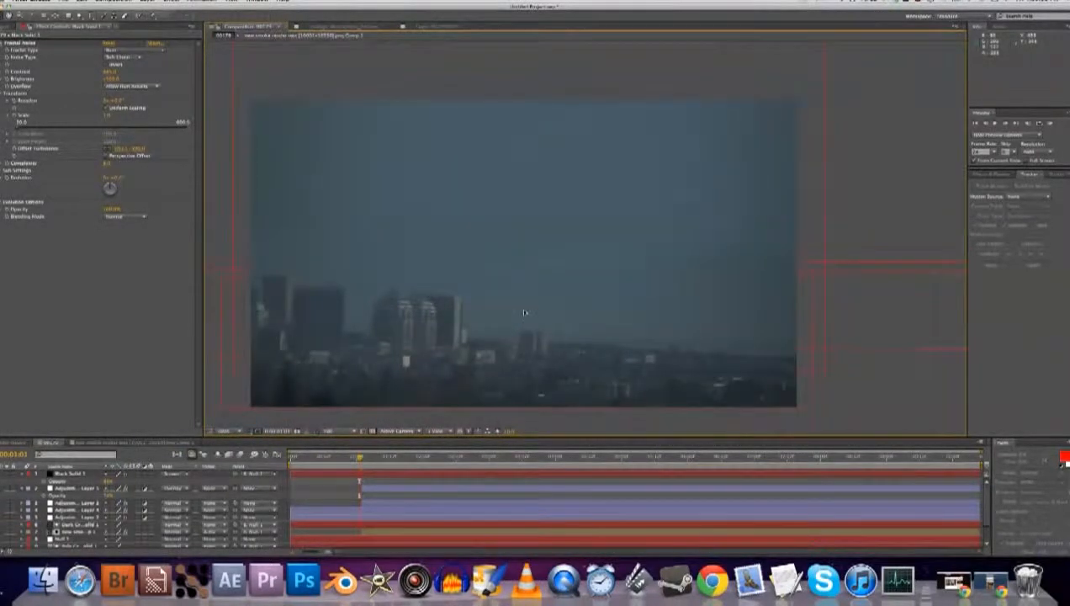
Return the composition view to Half resolution and preview the specks through the flash and explosion
key(space)
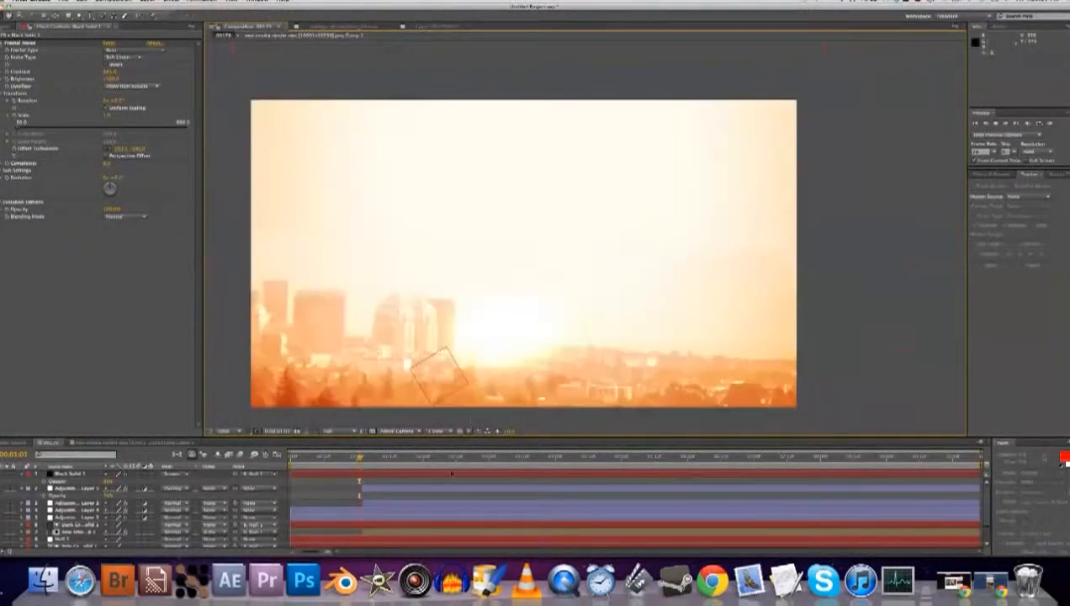
key(space)
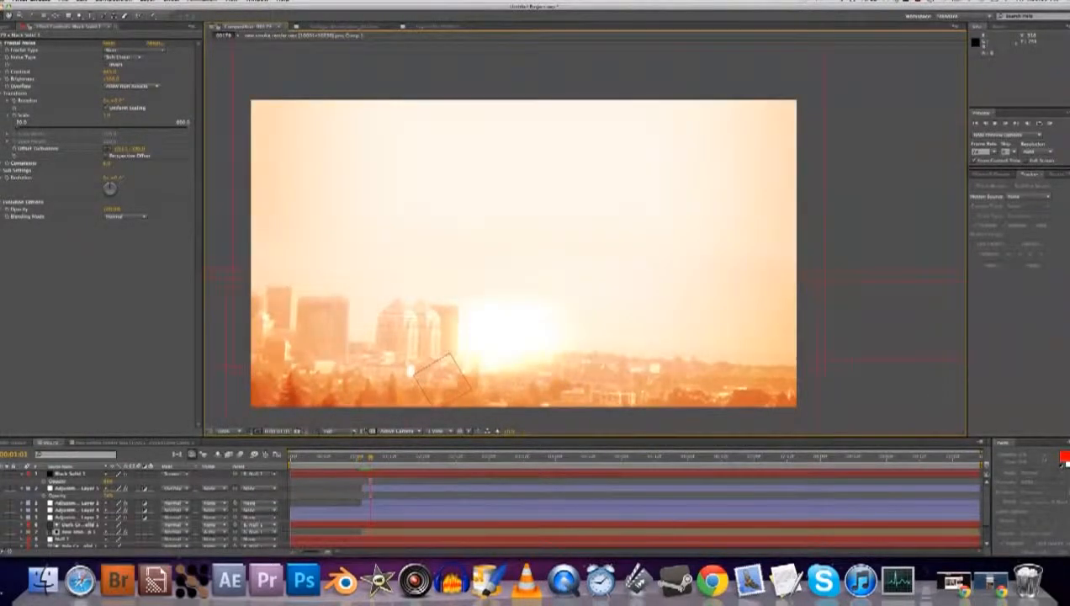
click(348, 431)
click(339, 462)
key(space)
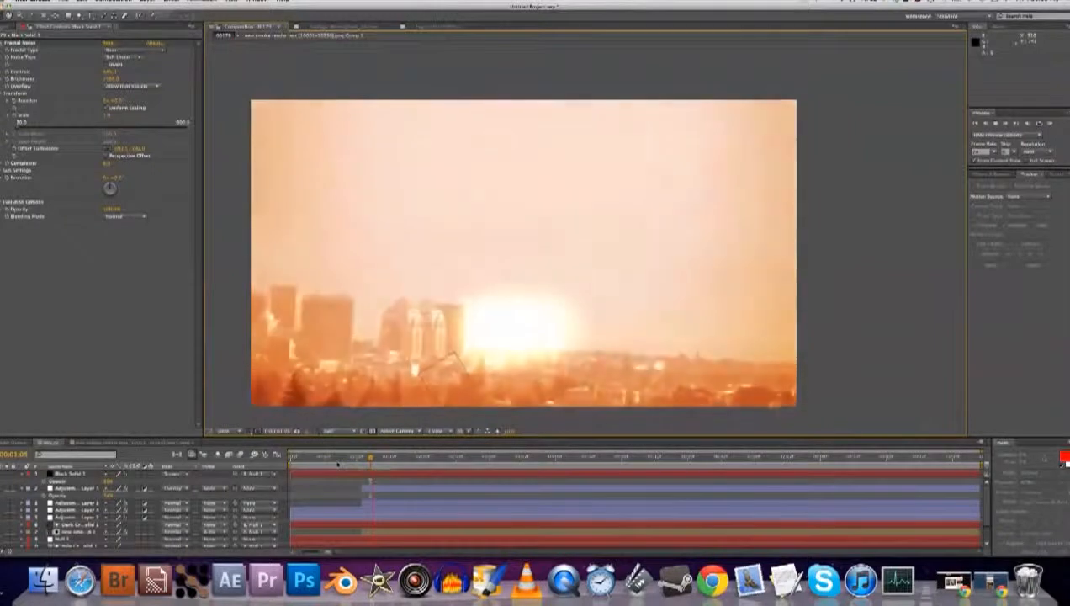
key(space)
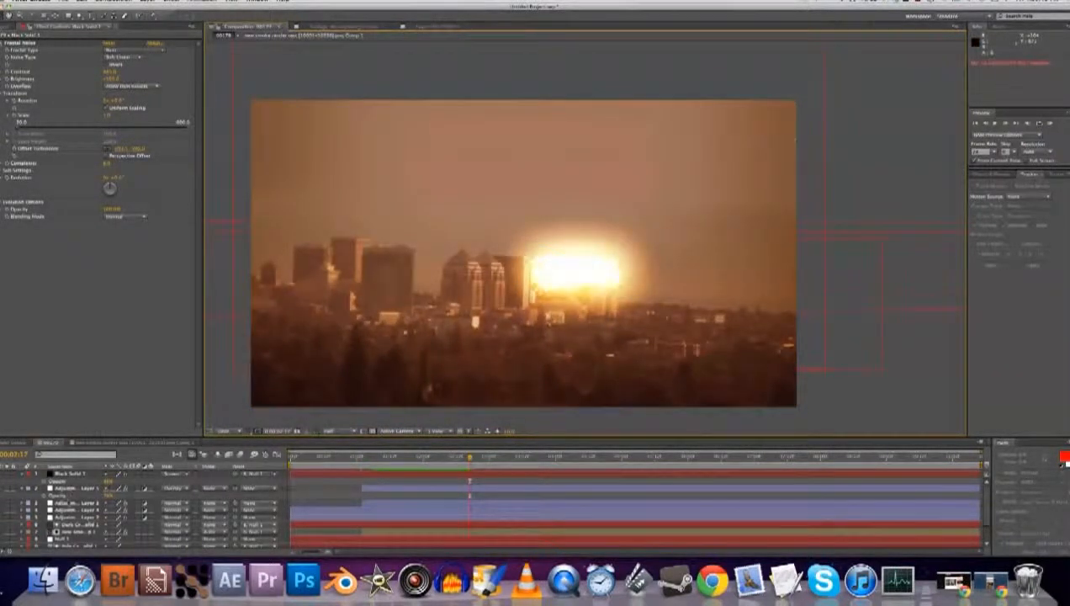
Keyframe the mask expansion of the explosion's Glow adjustment layer between the start of the flash and 3:04
click(69, 504)
click(74, 510)
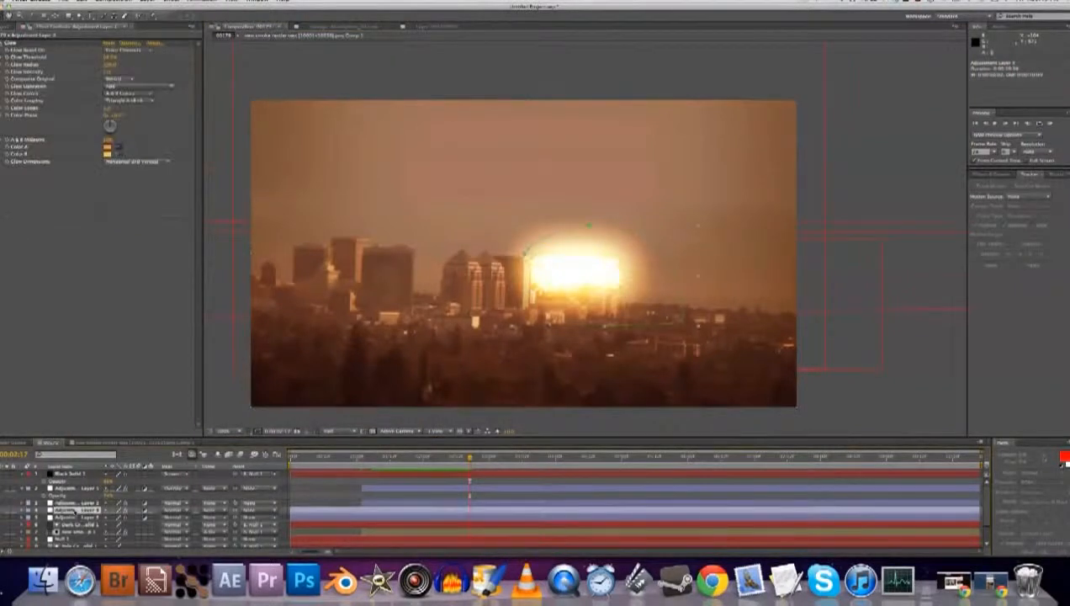
key(u)
key(m)
key(m)
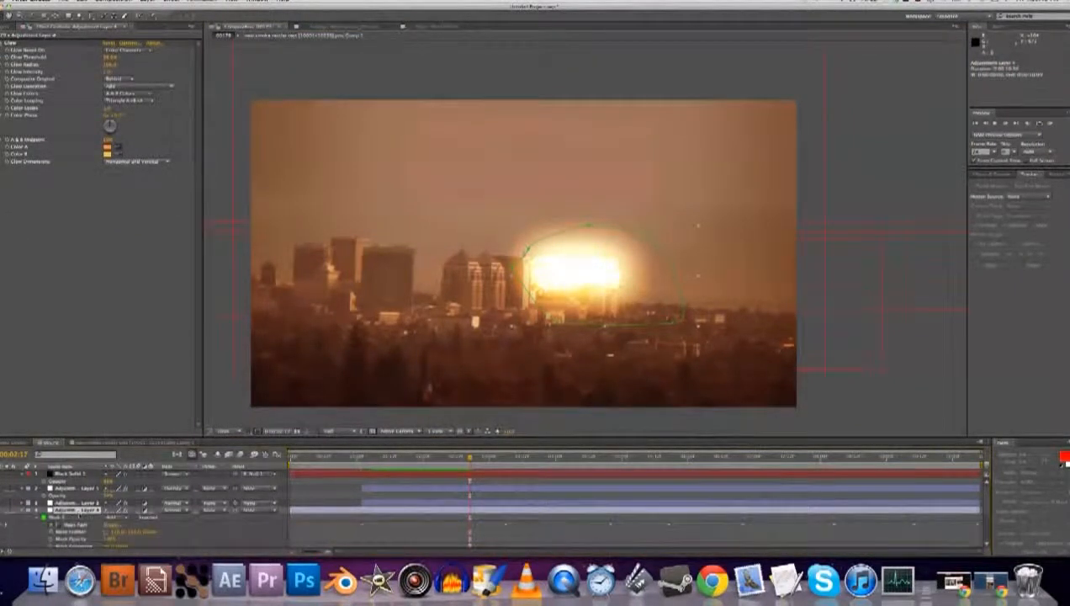
key(j)
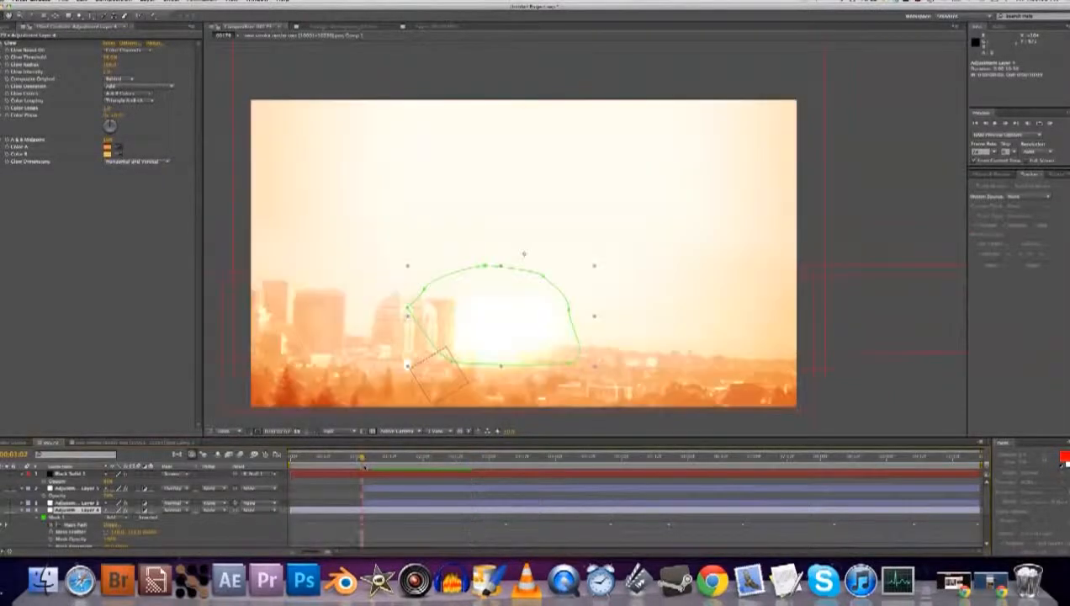
drag(363, 458, 500, 461)
scroll(113, 528, down, 2)
click(107, 524)
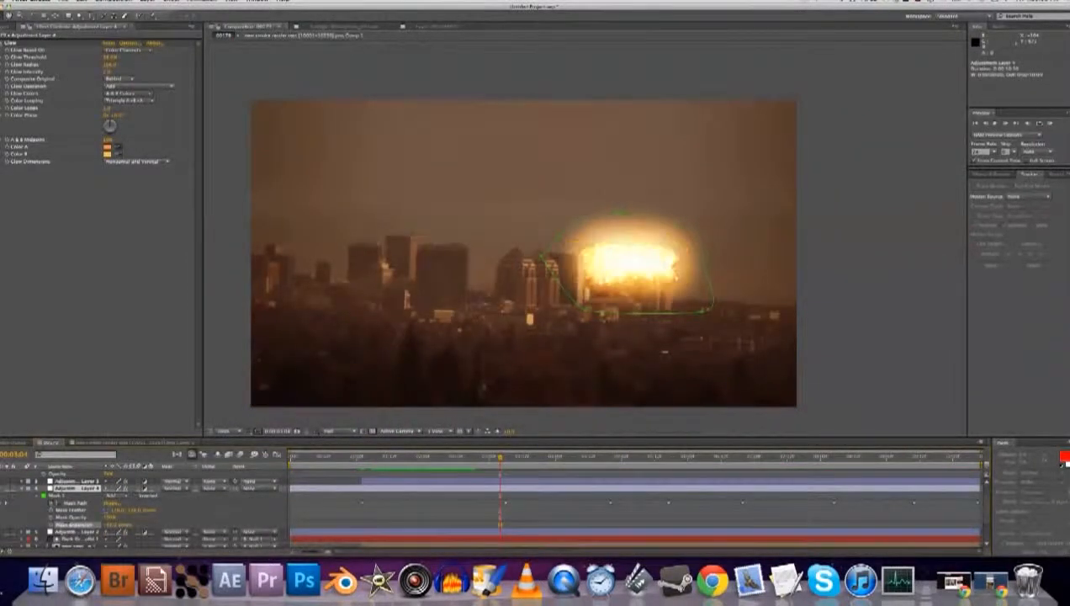
drag(108, 524, 183, 509)
click(51, 525)
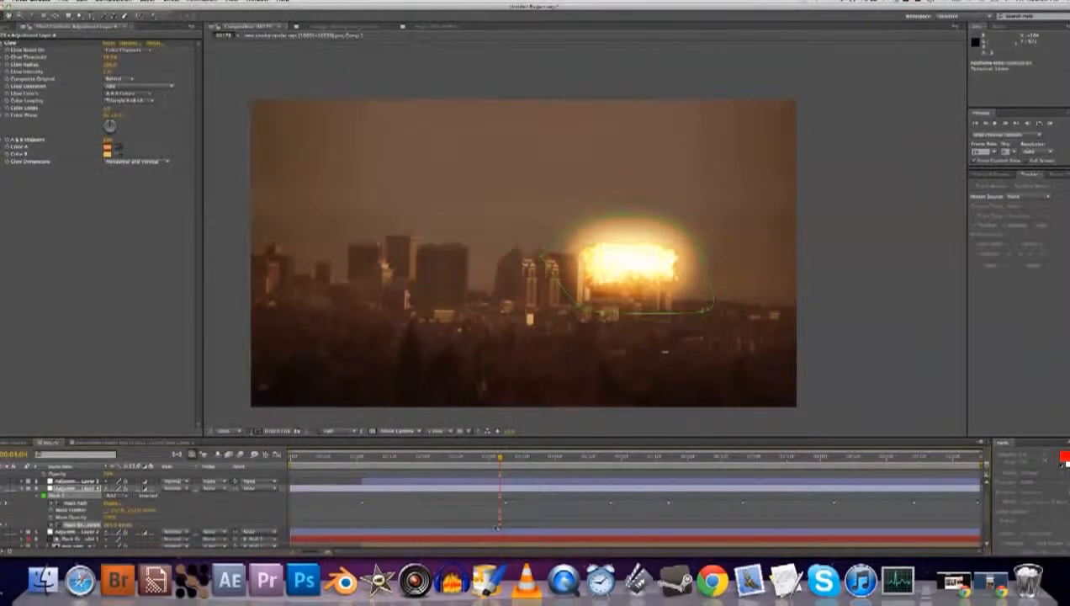
drag(111, 525, 100, 525)
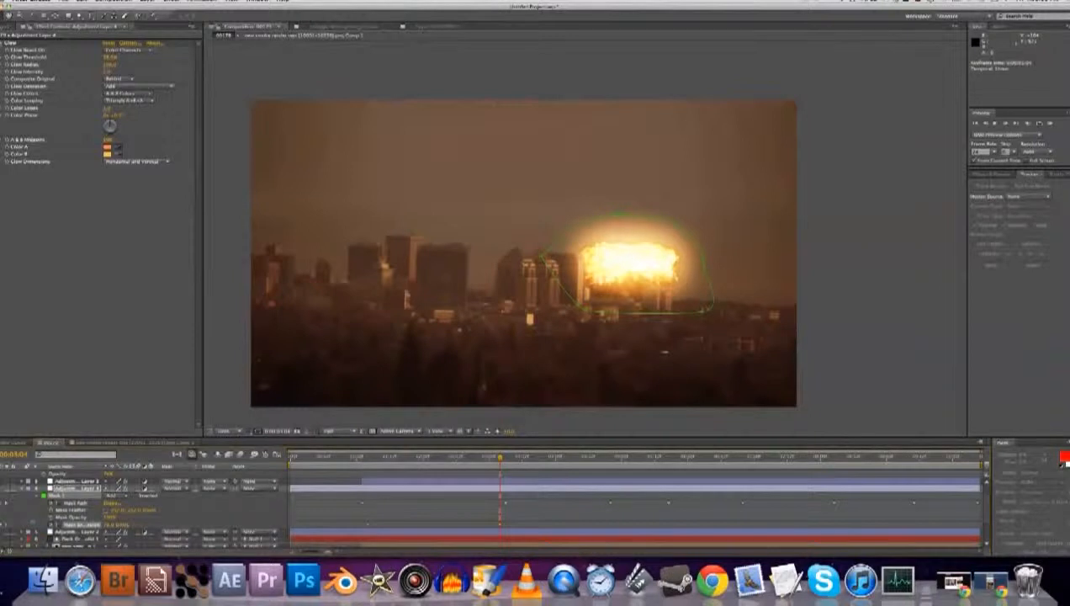
Increase the Glow effect's radius for a wider halo around the explosion, and preview the shot from just before the flash
click(110, 71)
text(2)
key(Return)
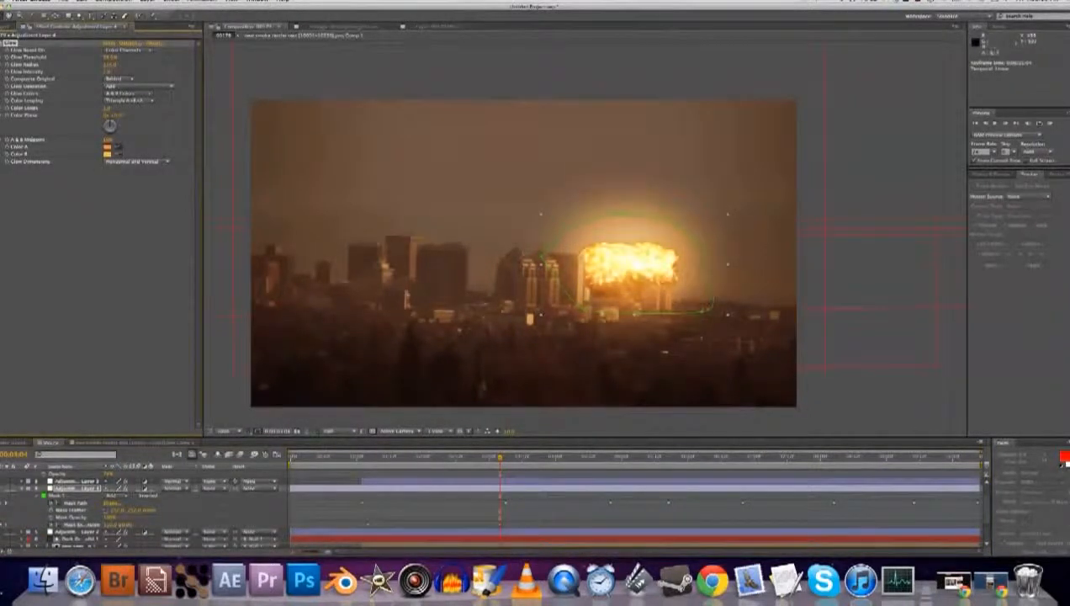
drag(499, 459, 349, 461)
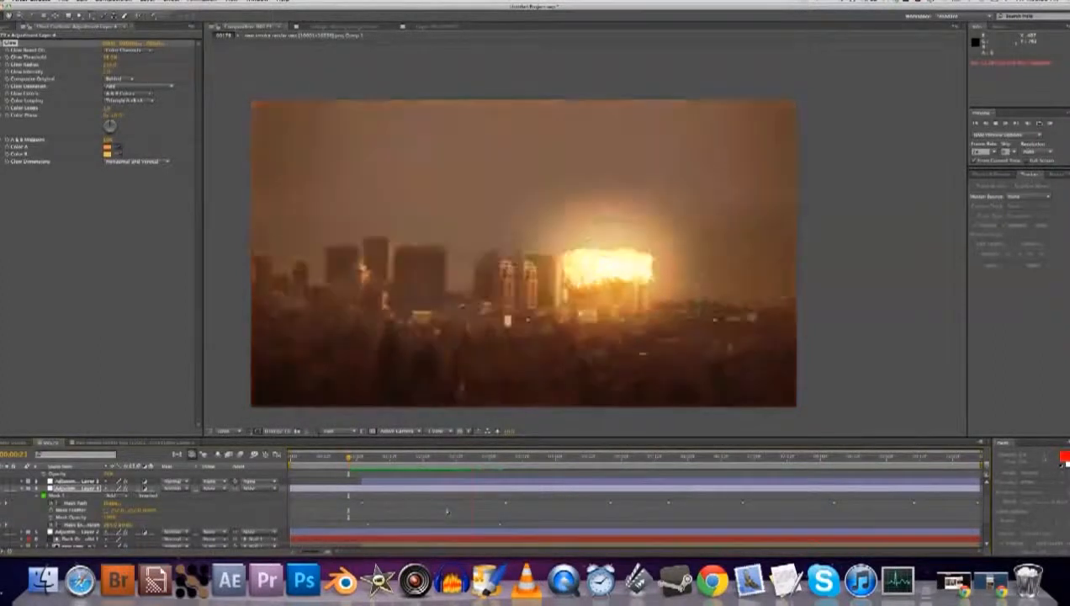
key(space)
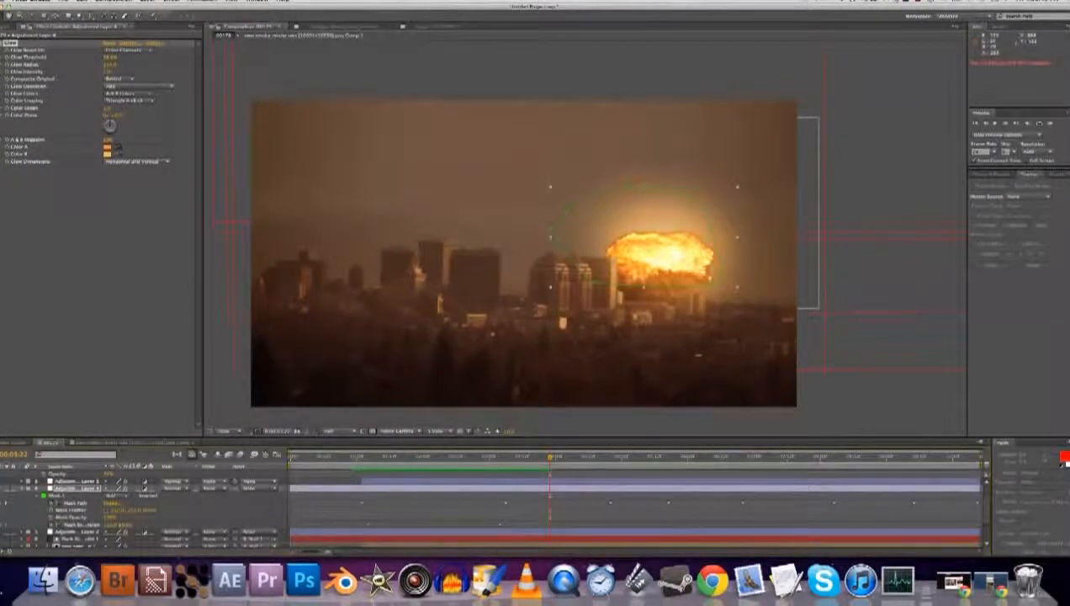
Duplicate the skyline-masked Dark Gray Solid 1, move the copy directly above Adjustment Layer 2, and keep it selected
drag(477, 459, 544, 459)
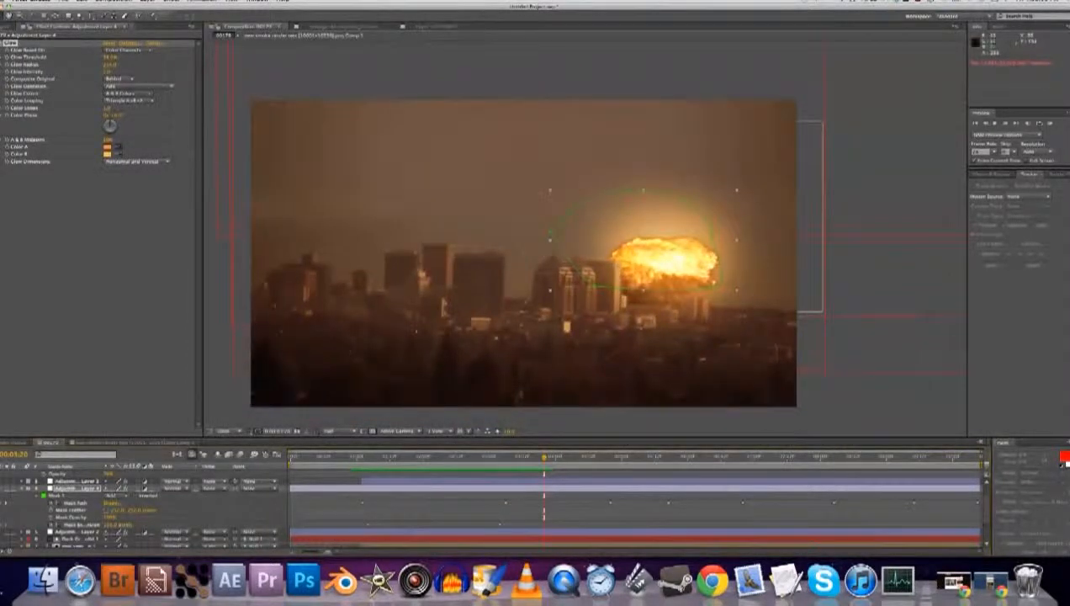
scroll(589, 505, down, 3)
scroll(589, 505, up, 3)
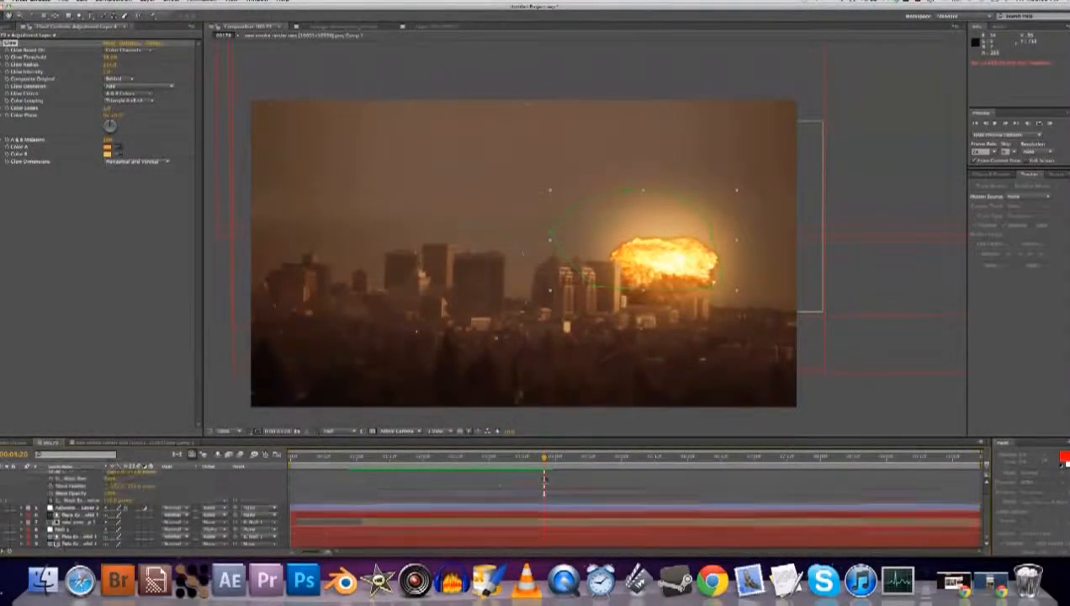
click(69, 529)
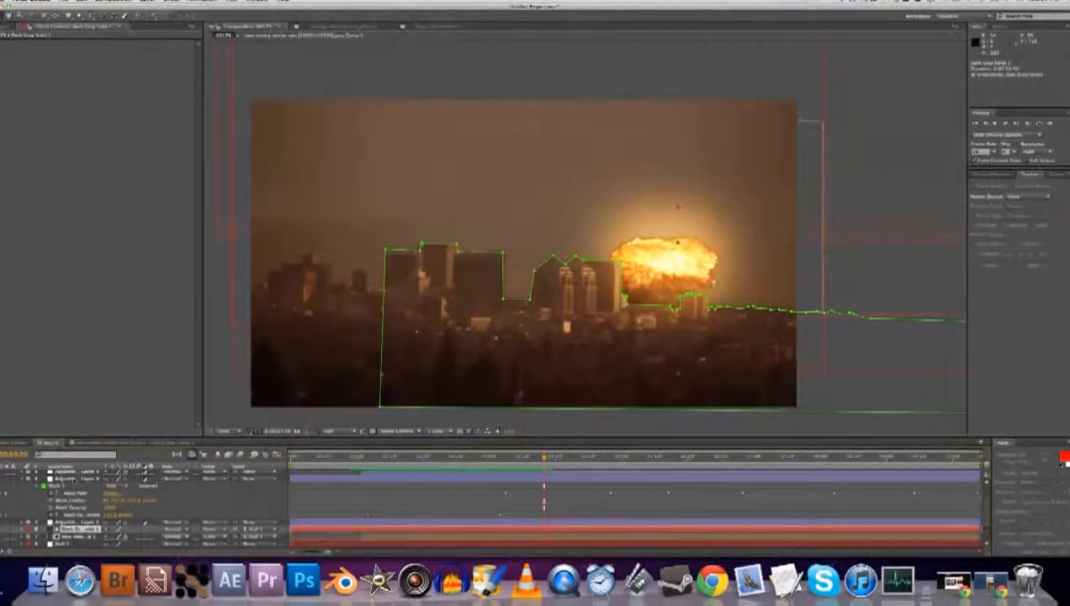
key(super+d)
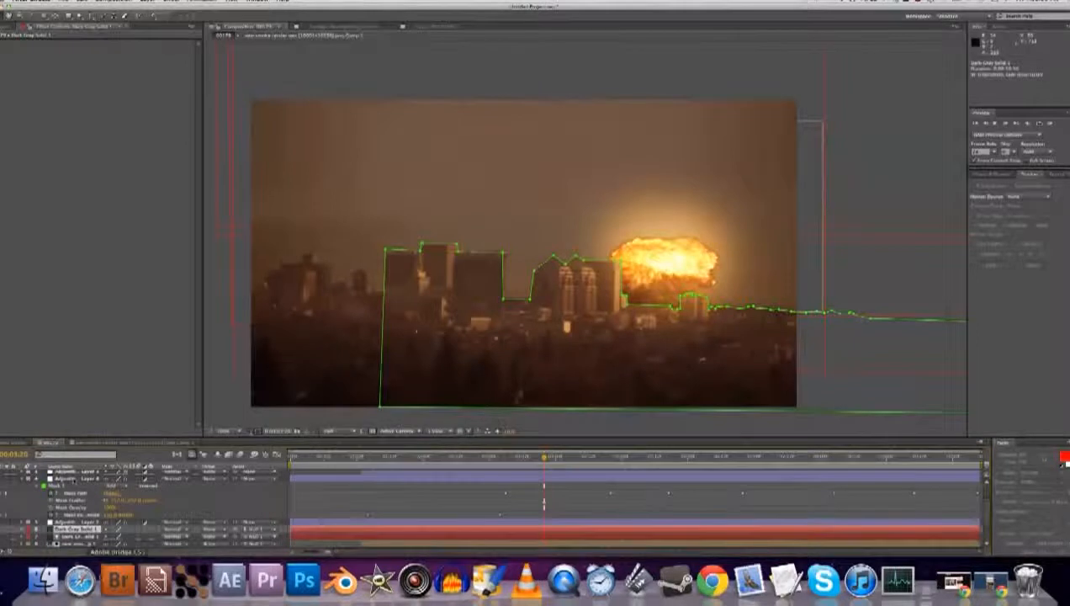
drag(77, 531, 82, 515)
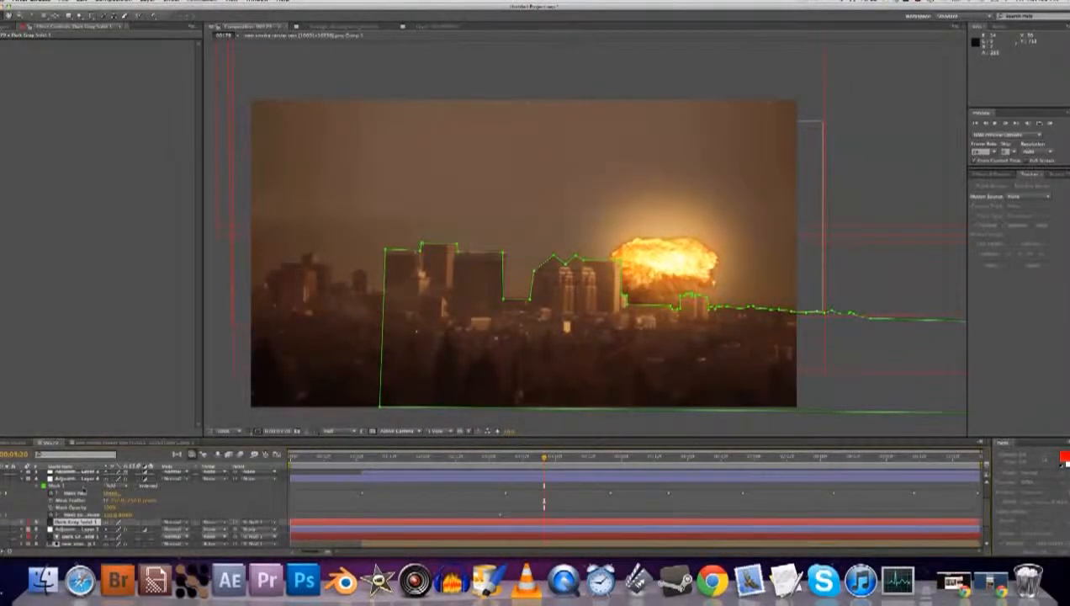
scroll(83, 491, up, 2)
click(87, 544)
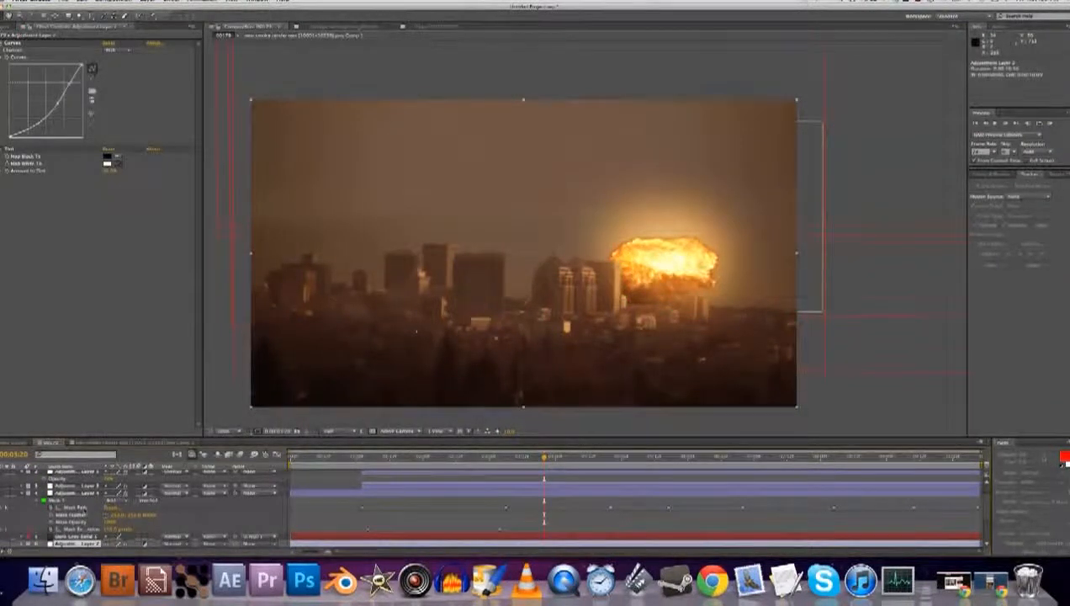
click(76, 536)
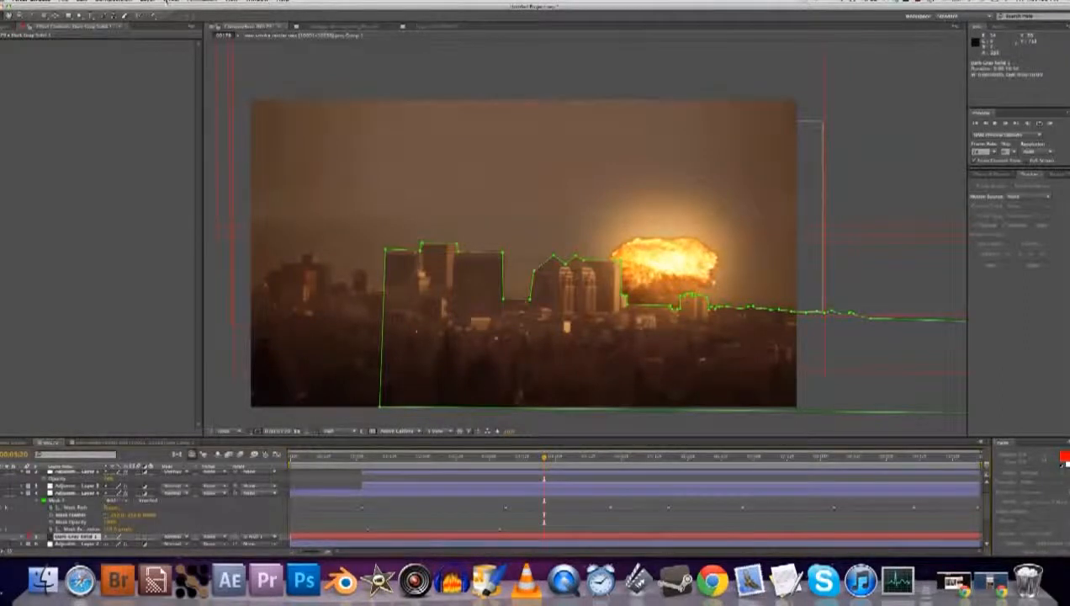
Recolor the duplicated skyline-masked solid bright orange and switch its mask so the solid covers the sky instead of the buildings
click(110, 2)
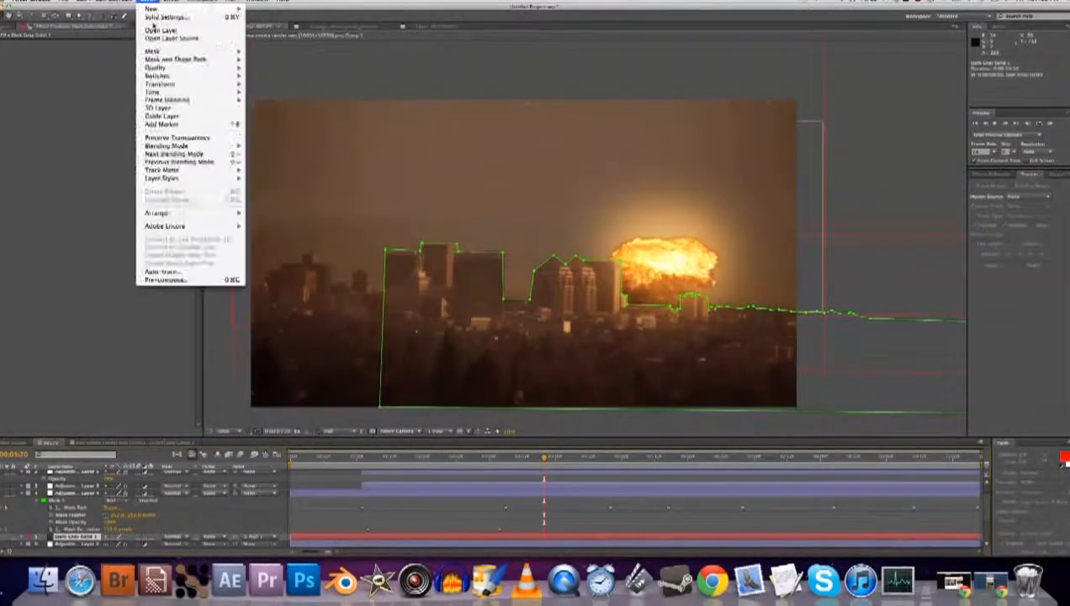
click(159, 17)
click(200, 370)
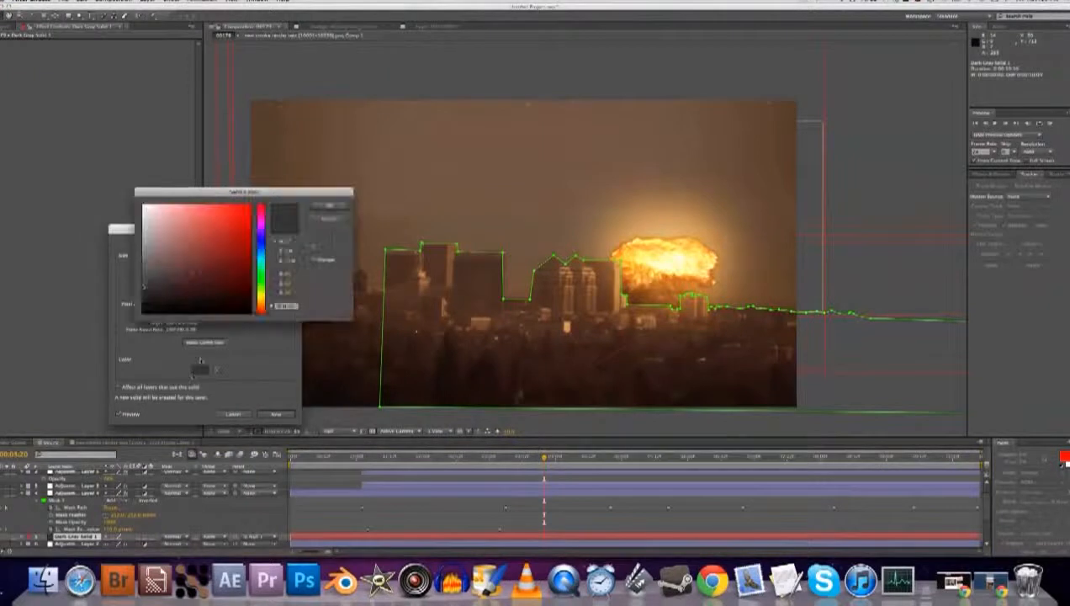
drag(260, 299, 261, 306)
drag(192, 256, 230, 207)
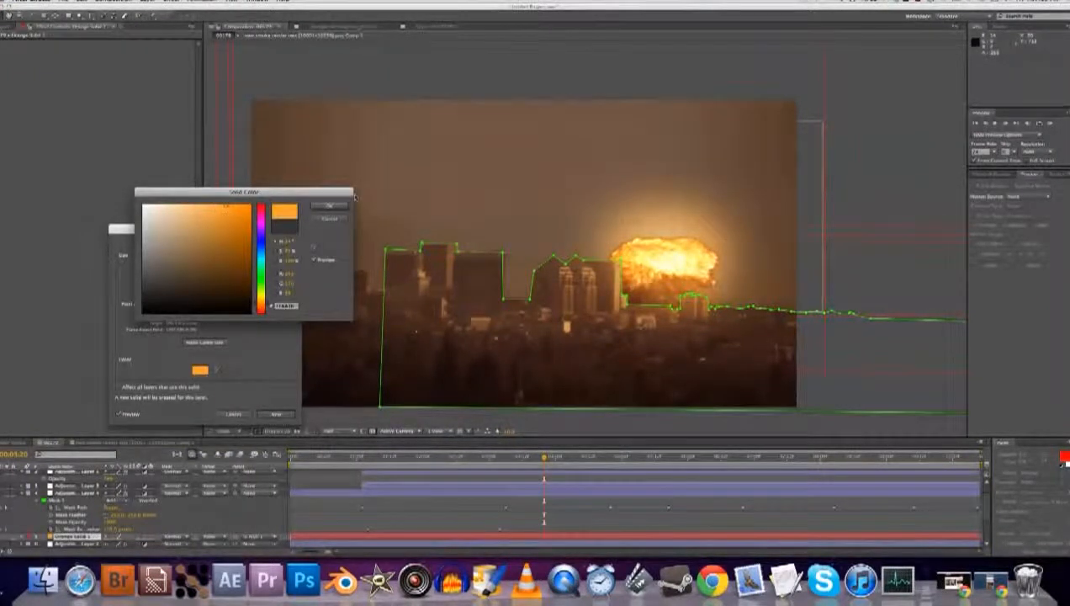
click(329, 206)
key(Return)
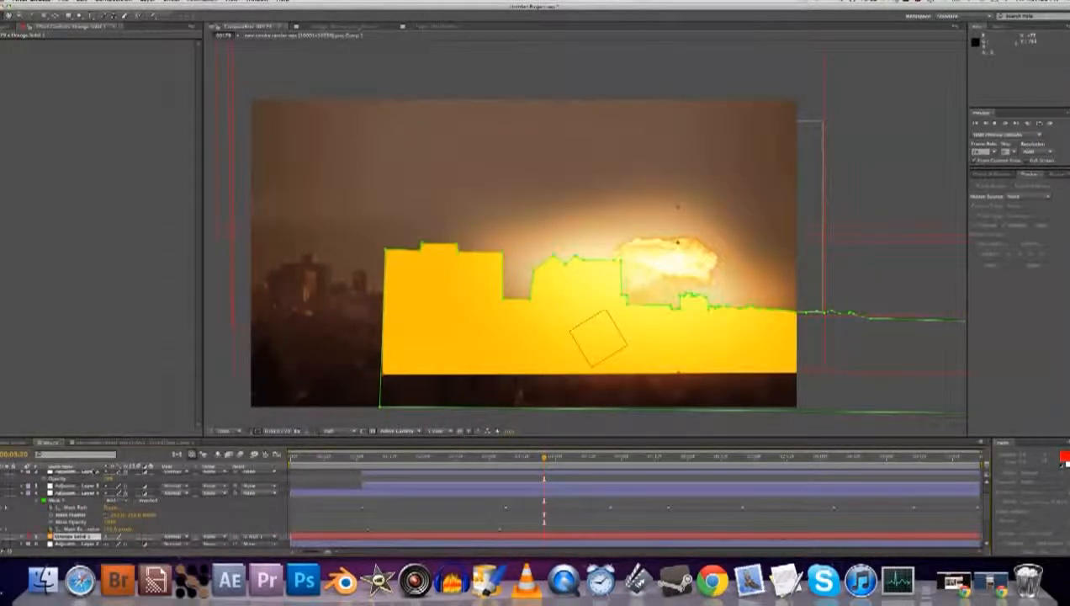
key(m)
click(114, 537)
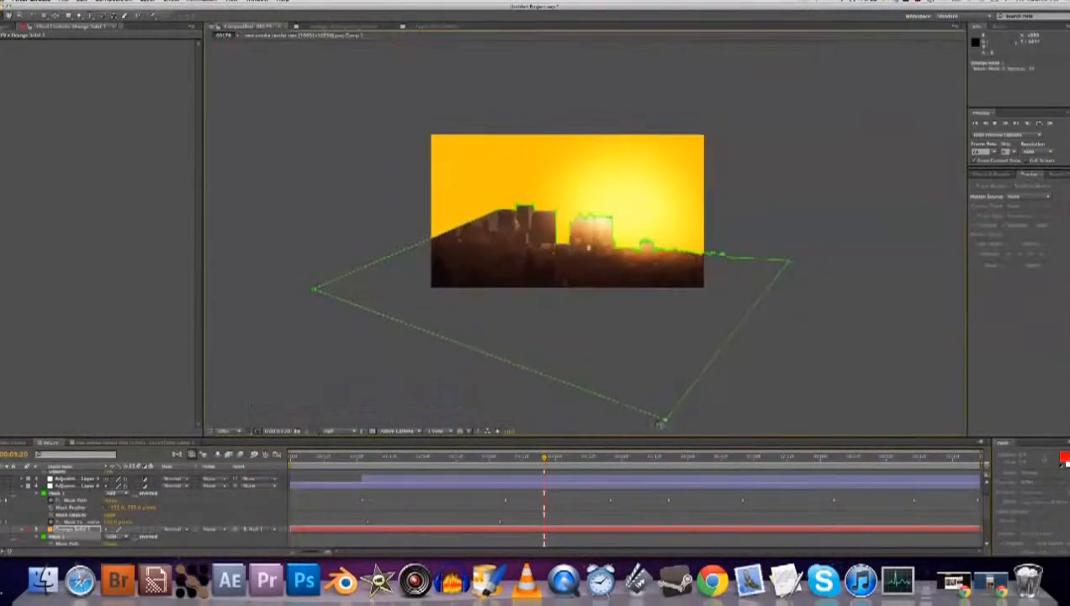
Apply CC Radial Fast Blur to the orange solid and place the blur center on the explosion
click(168, 2)
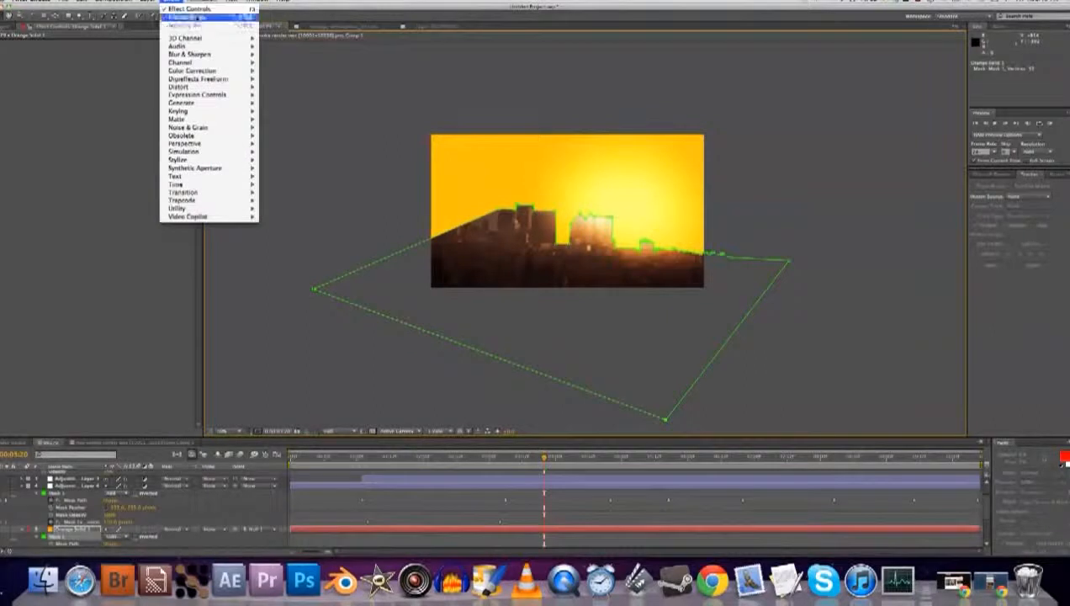
mouse_move(190, 54)
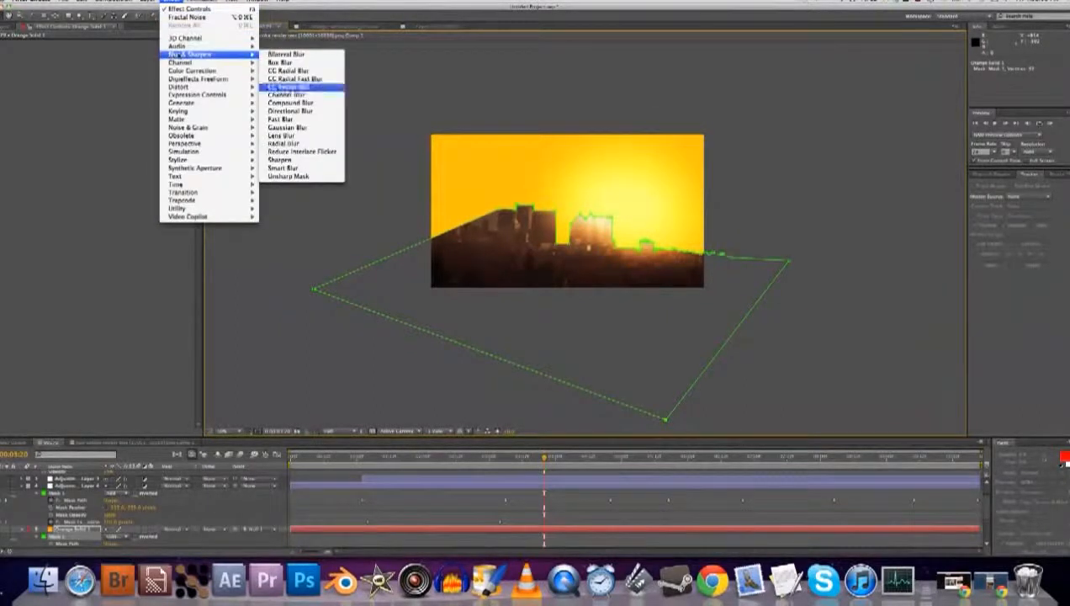
click(319, 82)
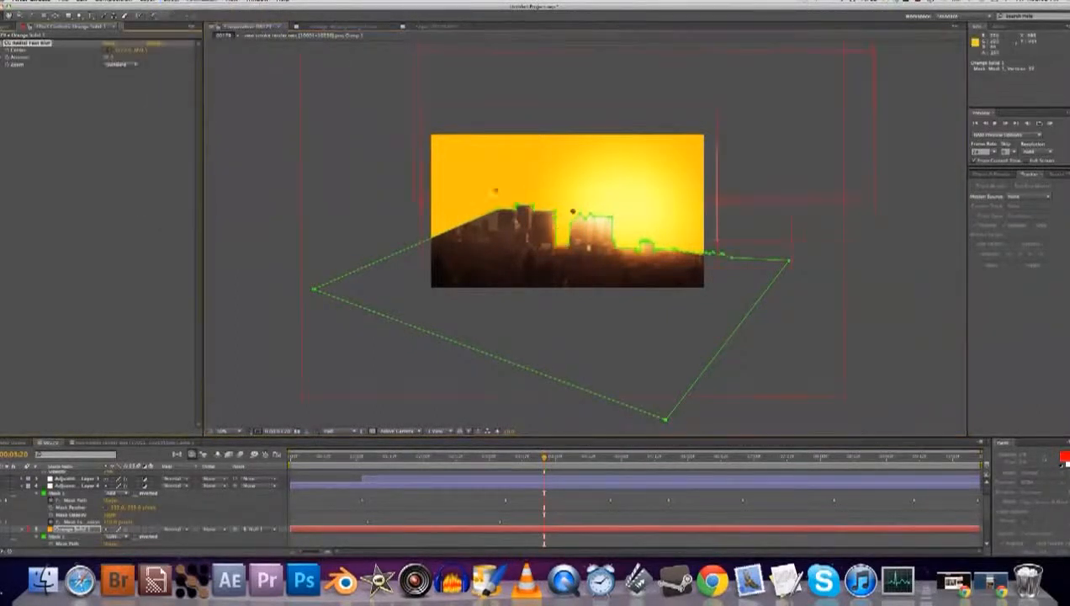
key(period)
drag(560, 192, 691, 199)
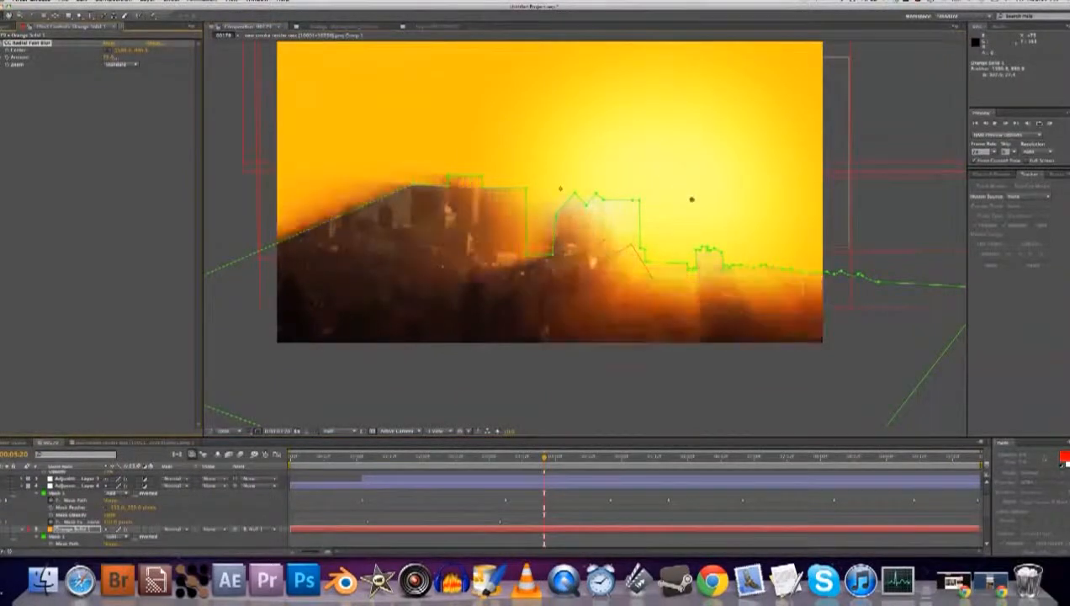
drag(692, 199, 667, 238)
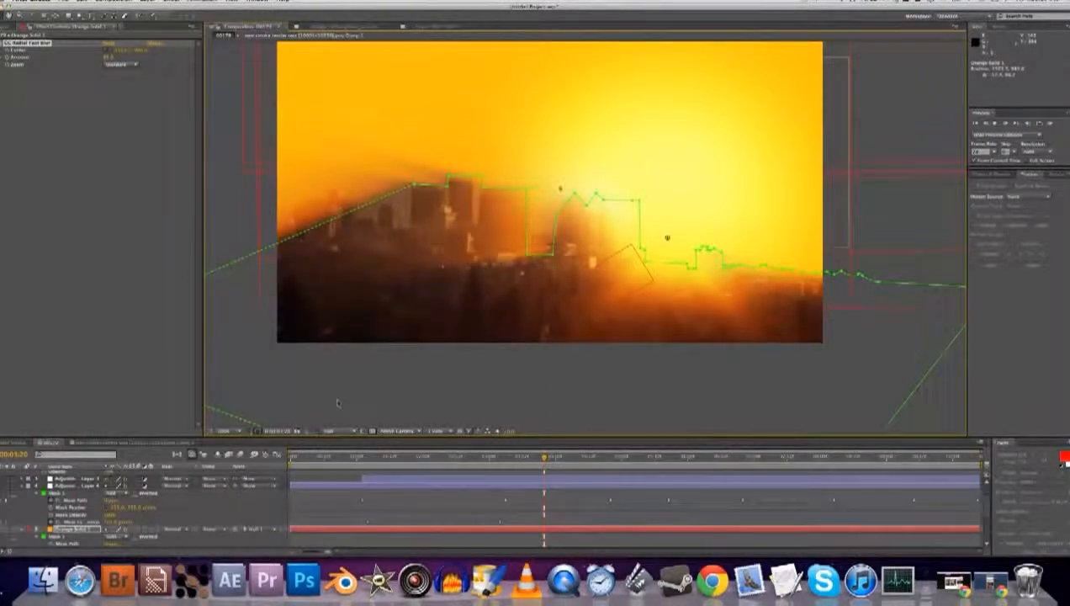
Set the orange solid's blending mode to Overlay and lower its opacity for a softer glow in the sky
click(175, 528)
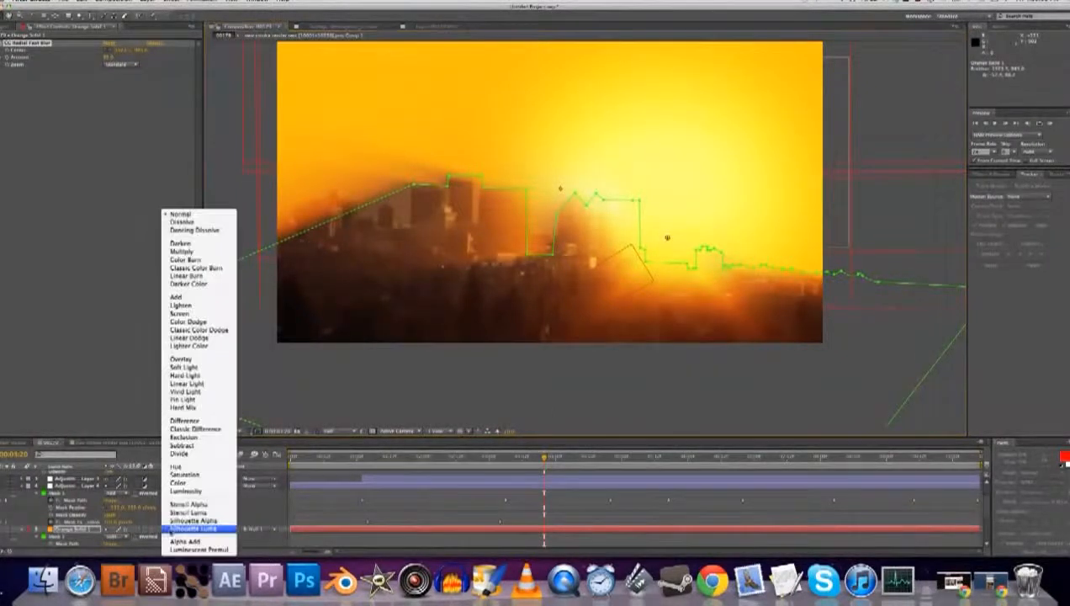
click(177, 360)
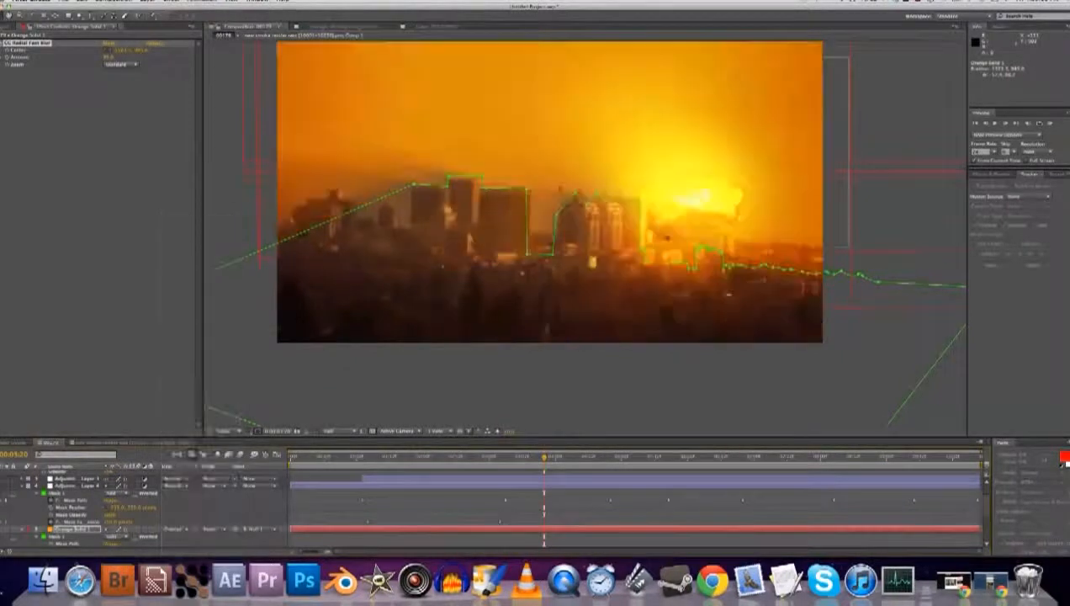
key(t)
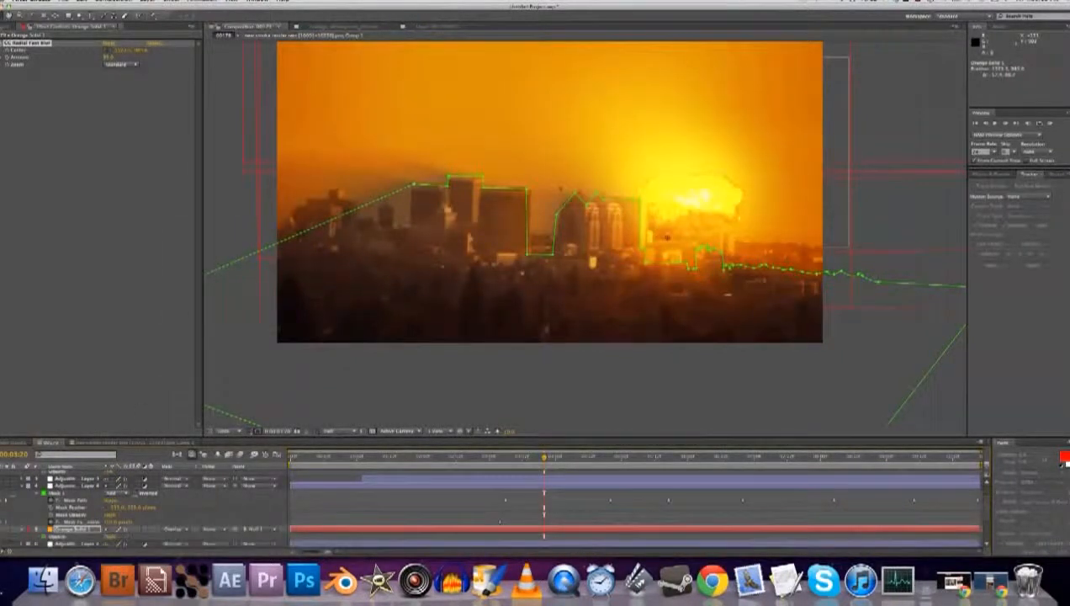
drag(111, 538, 84, 538)
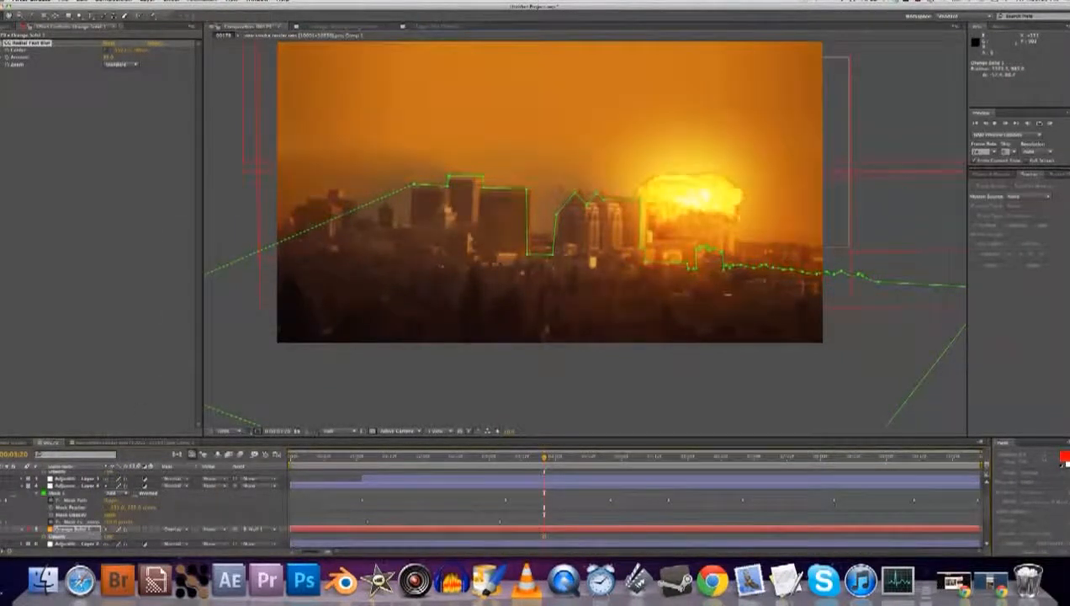
Try the orange solid lower in the layer stack, placing it directly below Adjustment Layer 2, and preview the shot
click(93, 537)
click(95, 529)
scroll(91, 544, down, 5)
drag(90, 545, 90, 523)
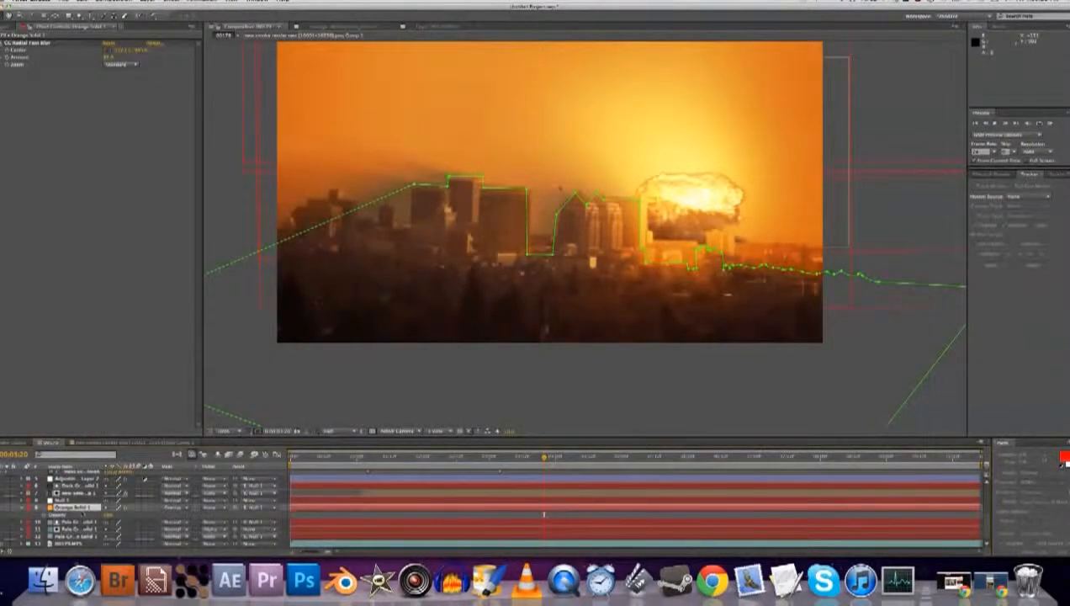
drag(79, 508, 83, 486)
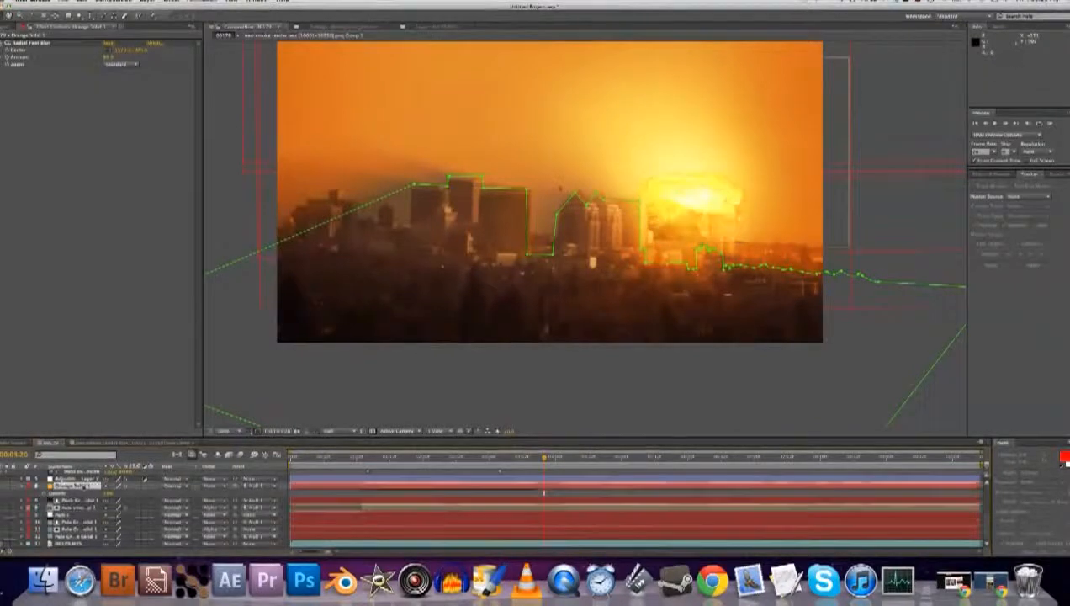
key(space)
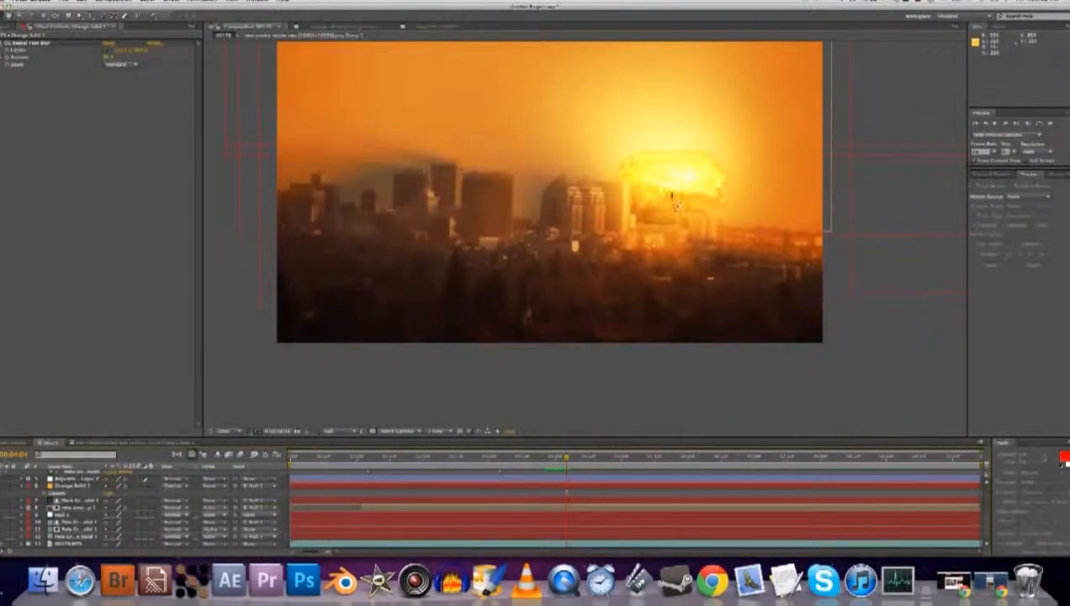
drag(613, 180, 627, 238)
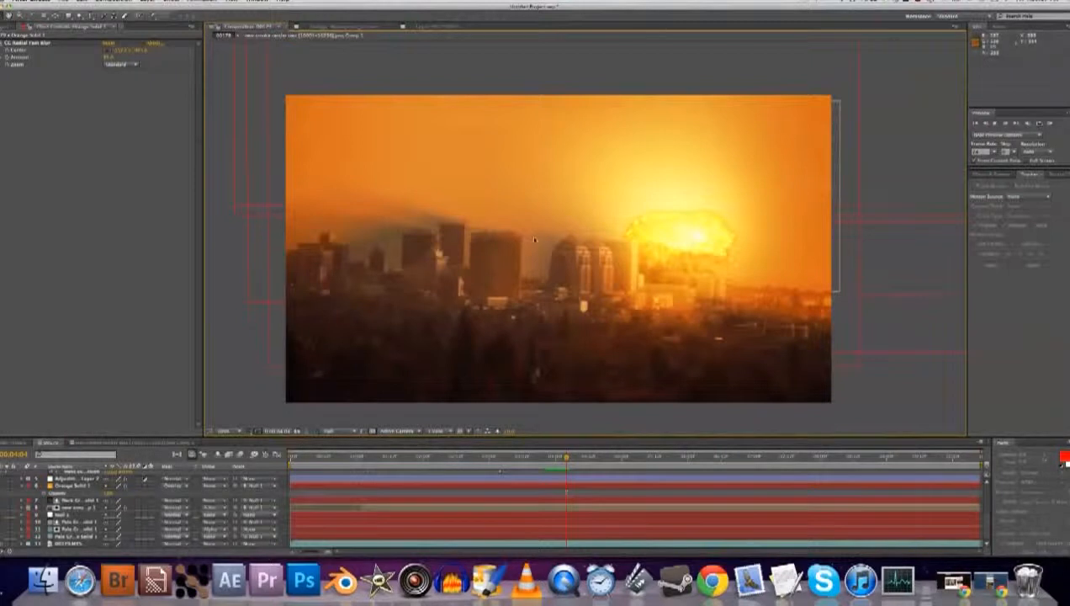
Recolor the orange solid to a paler, less saturated orange in its solid settings
click(74, 486)
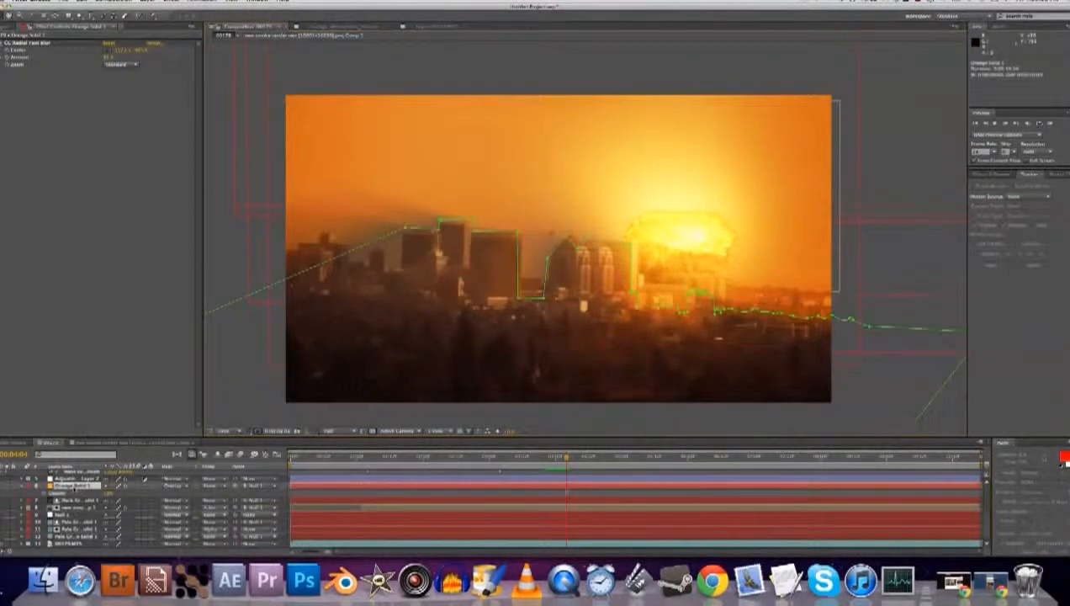
click(147, 2)
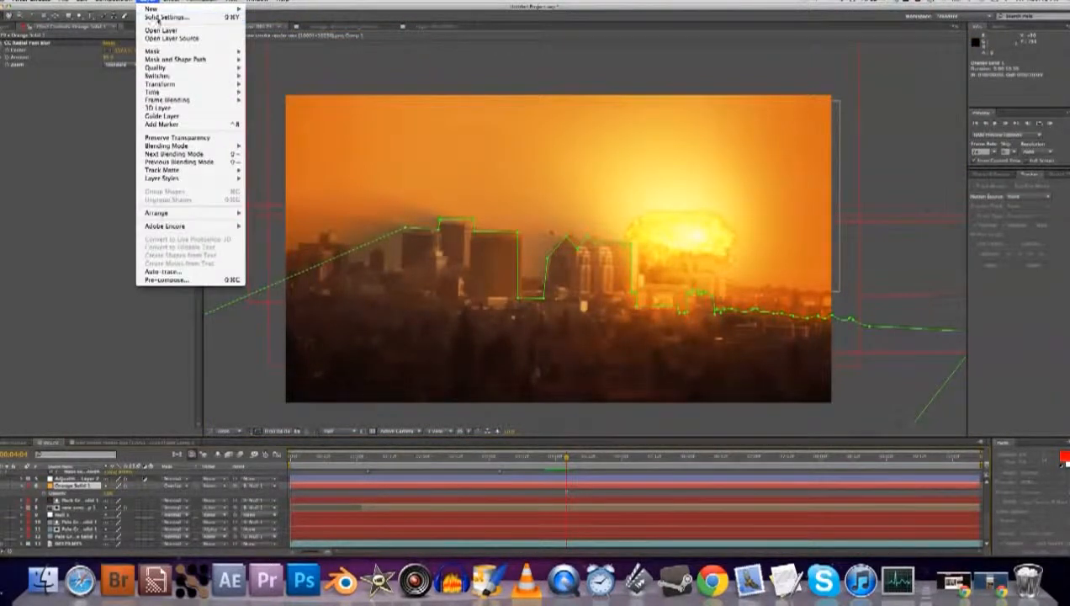
click(169, 19)
click(200, 369)
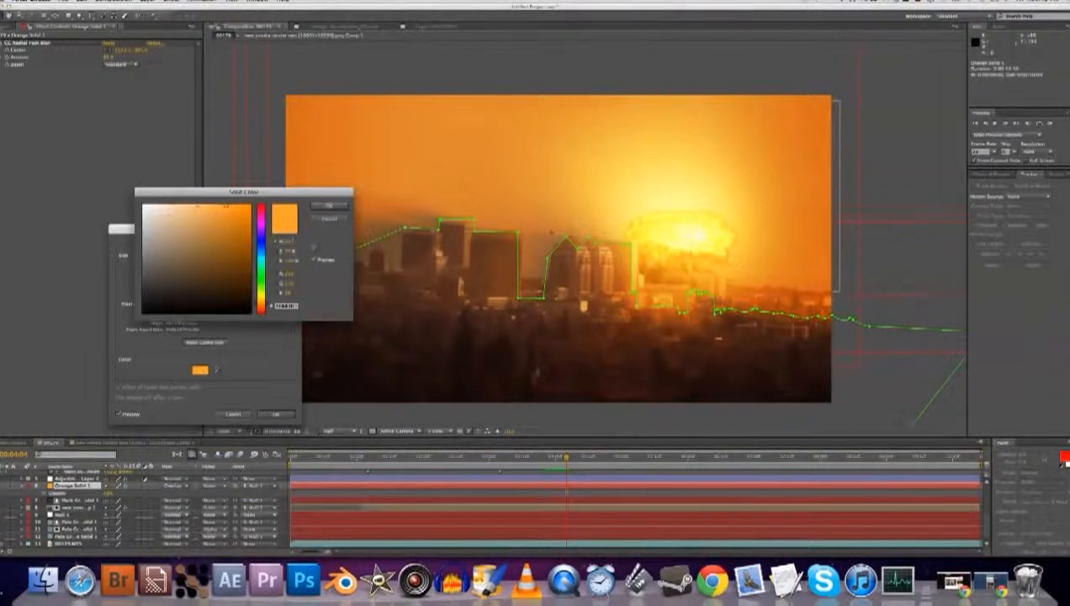
click(196, 206)
click(330, 206)
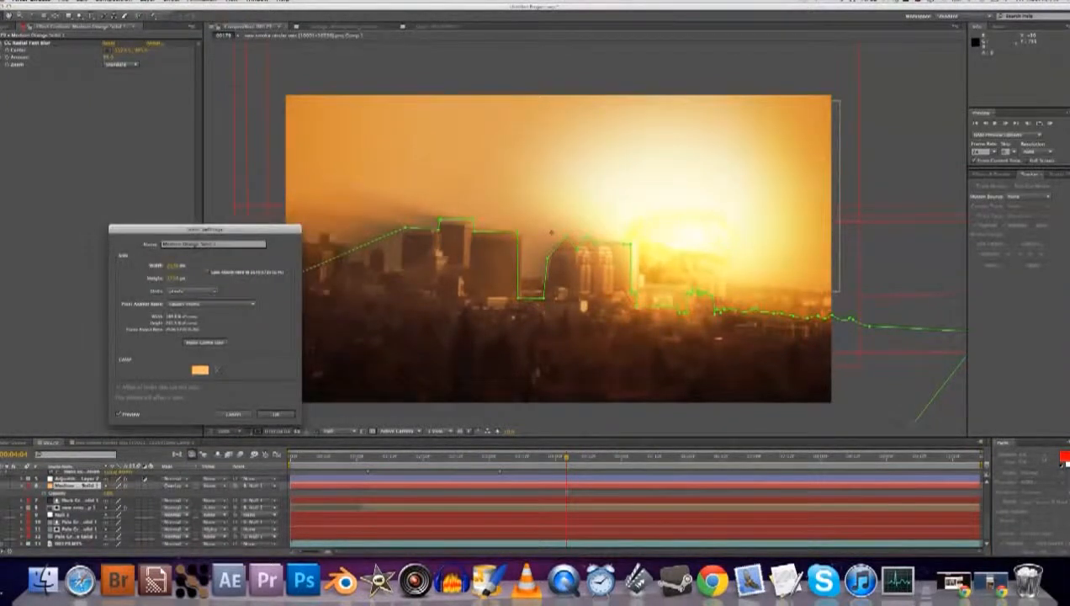
click(275, 414)
Move the pale orange solid back directly above Adjustment Layer 2, with its mask opacity property shown
key(t)
key(t)
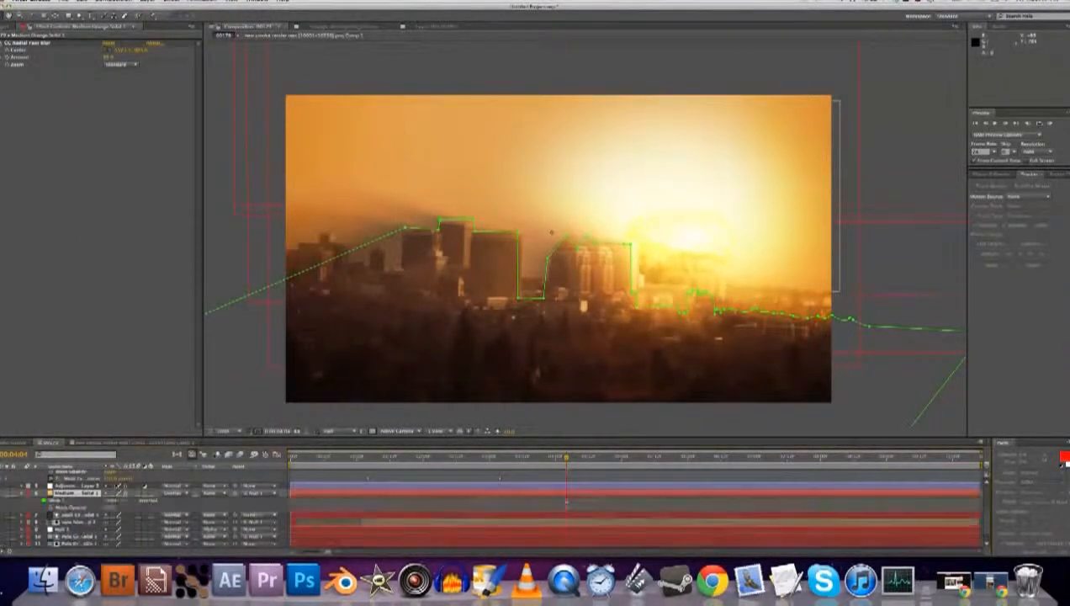
drag(111, 507, 74, 543)
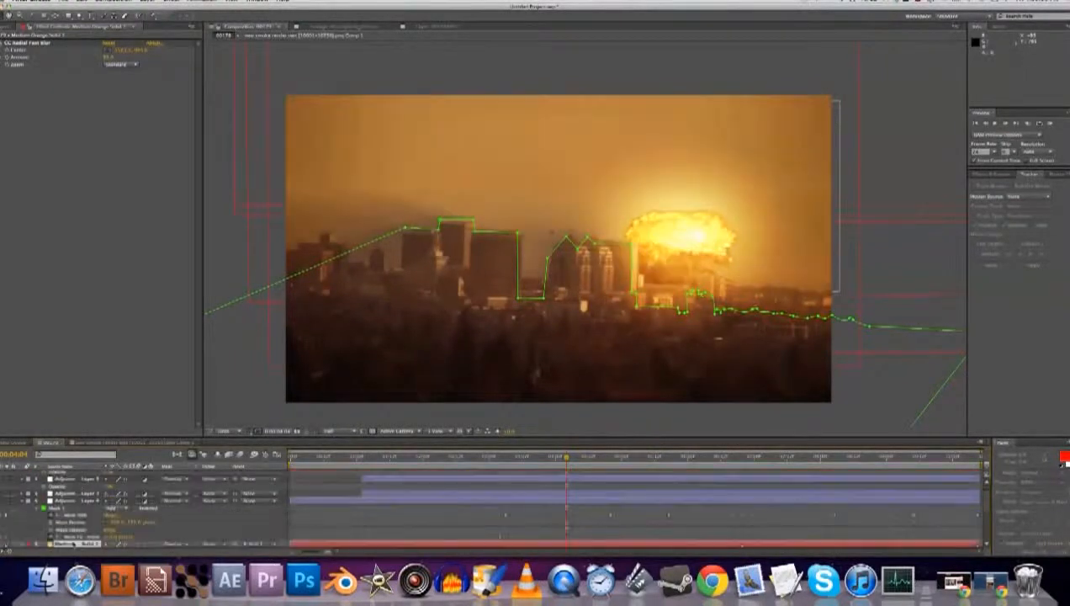
scroll(74, 539, down, 3)
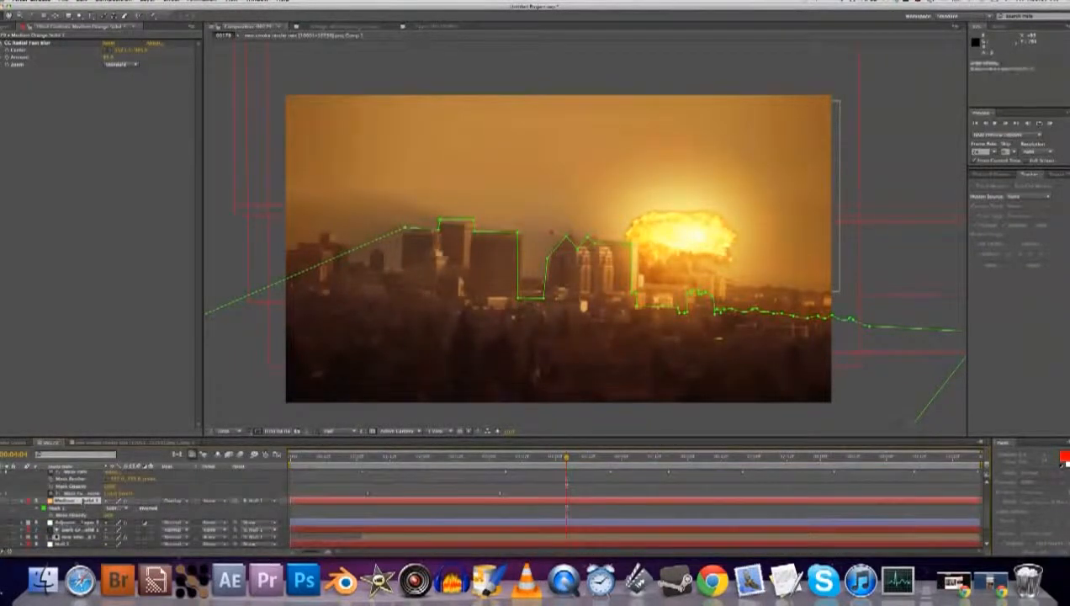
drag(79, 528, 149, 514)
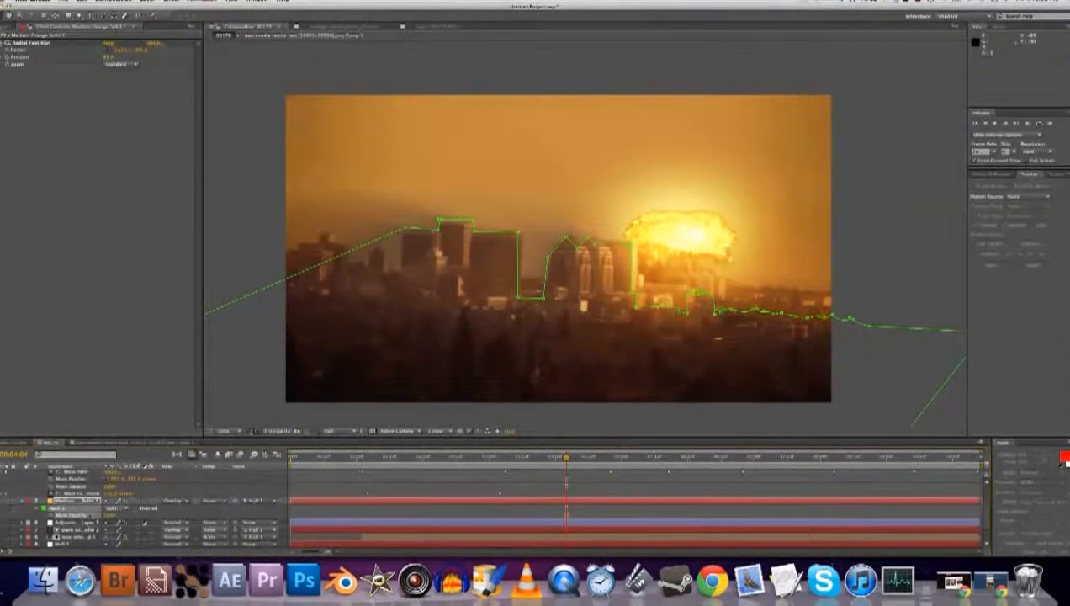
click(410, 484)
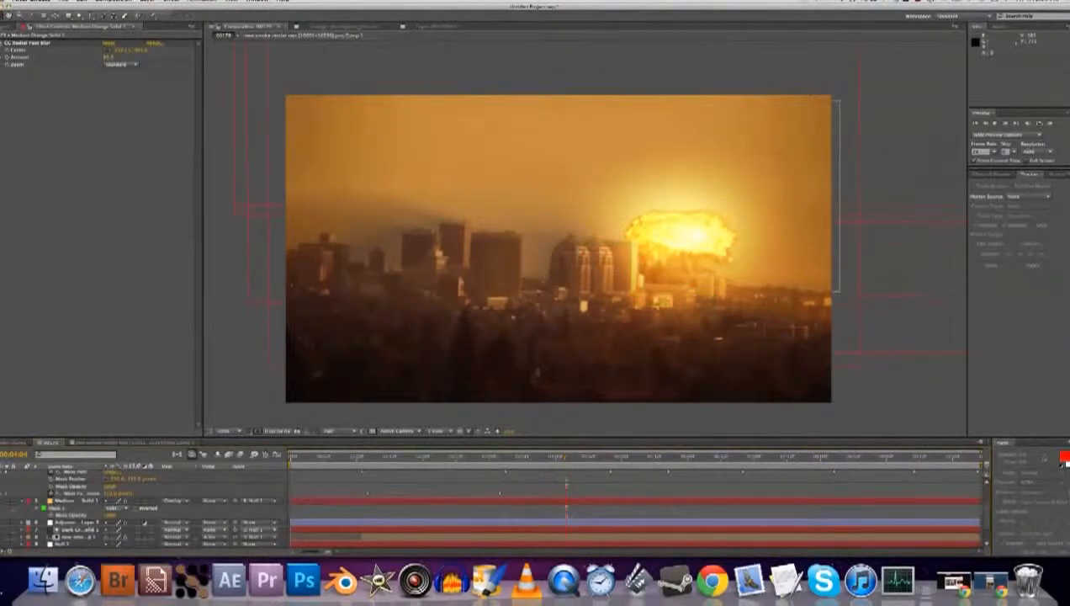
Preview the composition from the first frame and inspect the fully risen mushroom cloud around 7:09
key(Home)
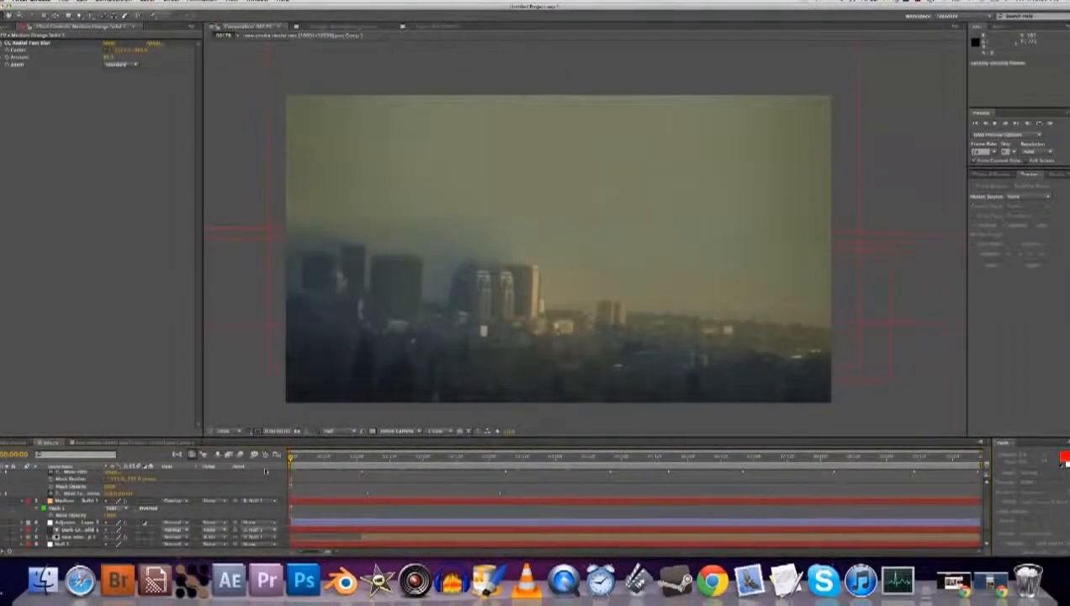
key(KP_0)
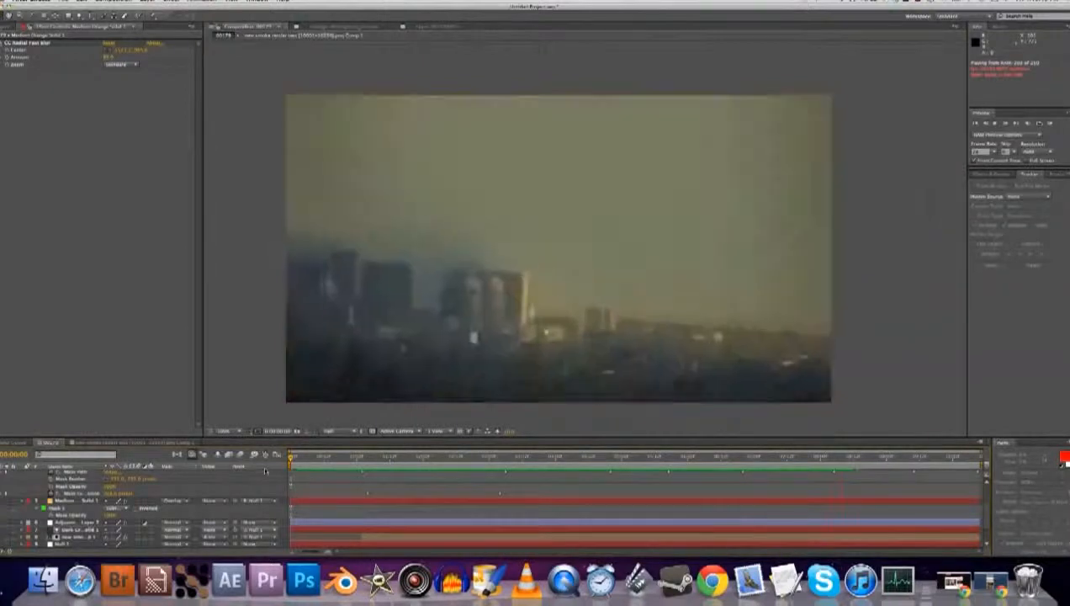
drag(627, 457, 780, 456)
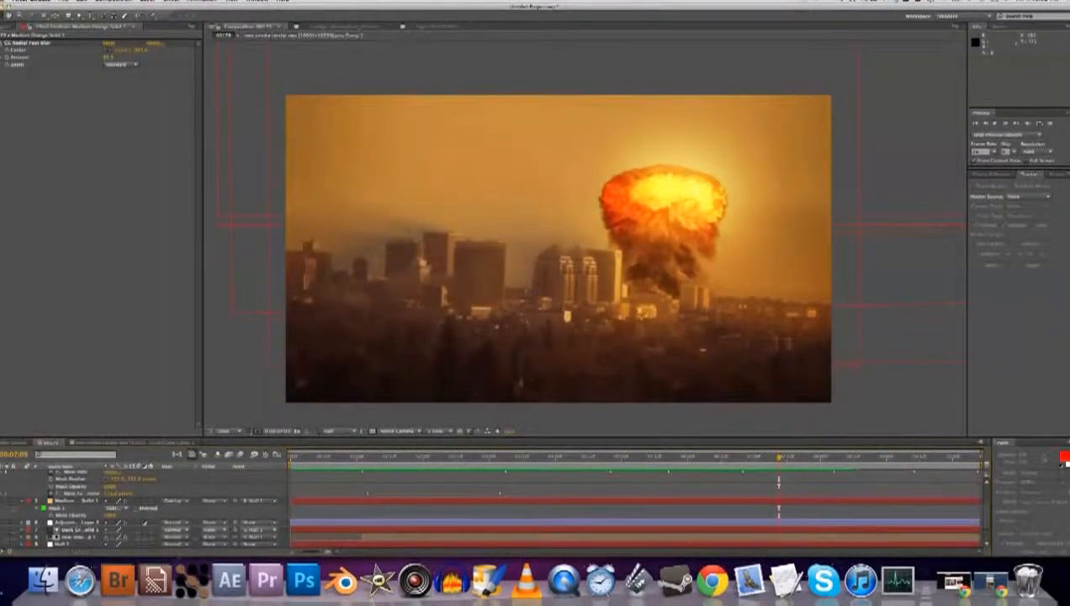
Trim the start of the pale orange solid to the flash at 1:02
click(81, 522)
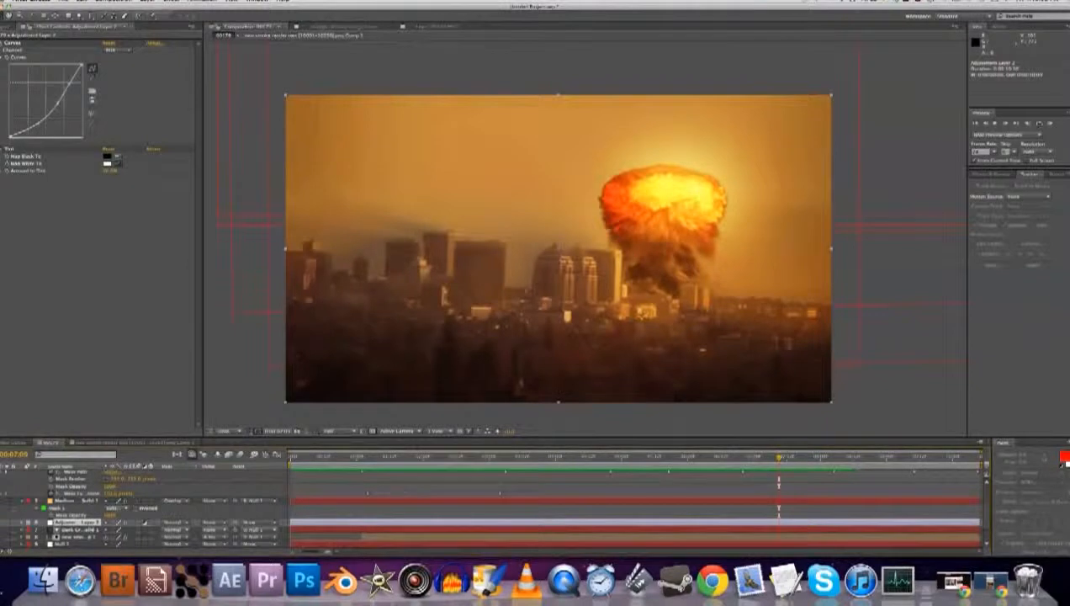
drag(409, 459, 359, 470)
click(354, 502)
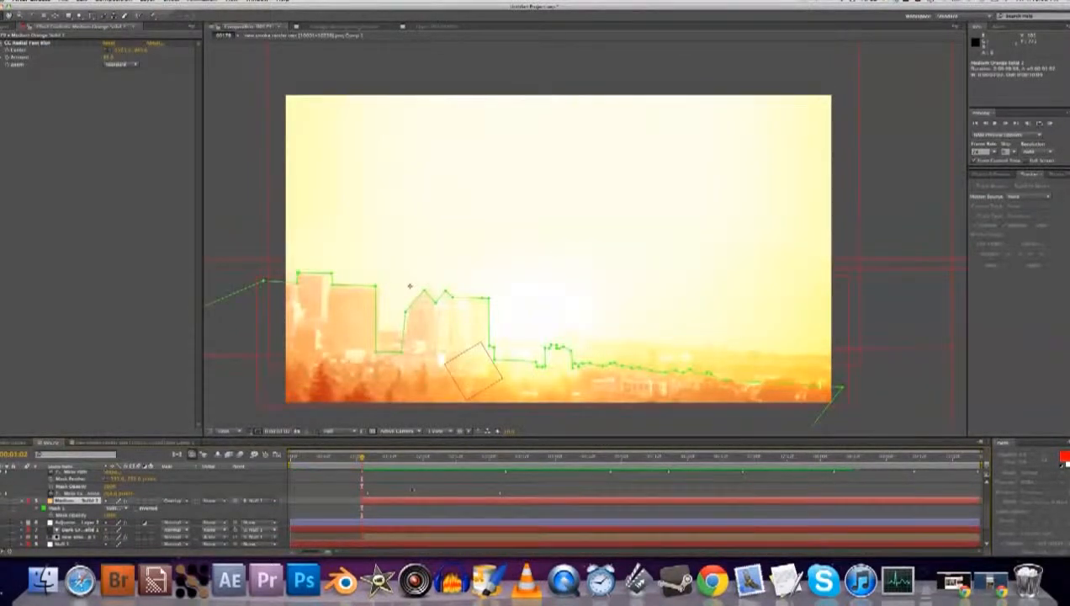
click(412, 489)
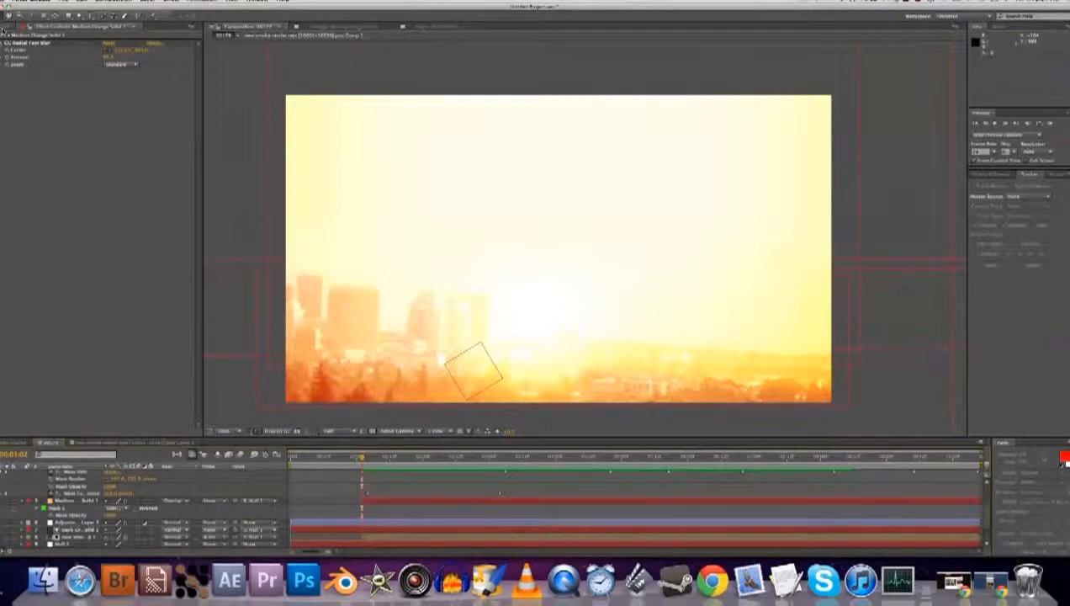
Add the Atmosphere clip from the project as the uppermost layer of the explosion's nested composition
click(6, 28)
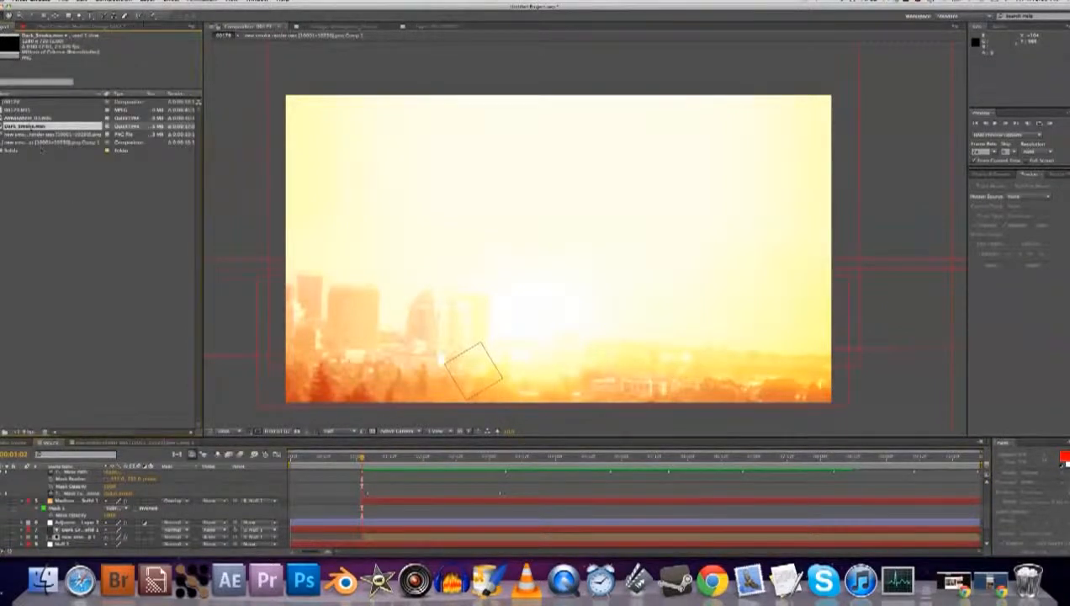
drag(32, 118, 45, 143)
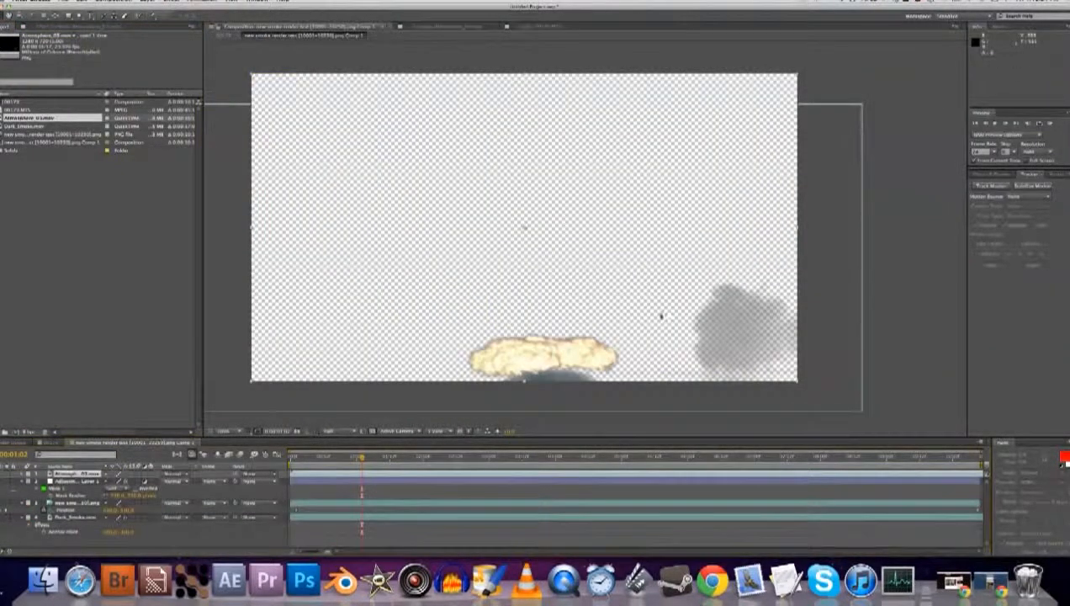
At 5:14, place the Atmosphere layer directly beneath the adjustment layer and try moving it up and left over the mushroom cloud
drag(363, 458, 661, 458)
drag(77, 474, 79, 497)
drag(675, 337, 624, 256)
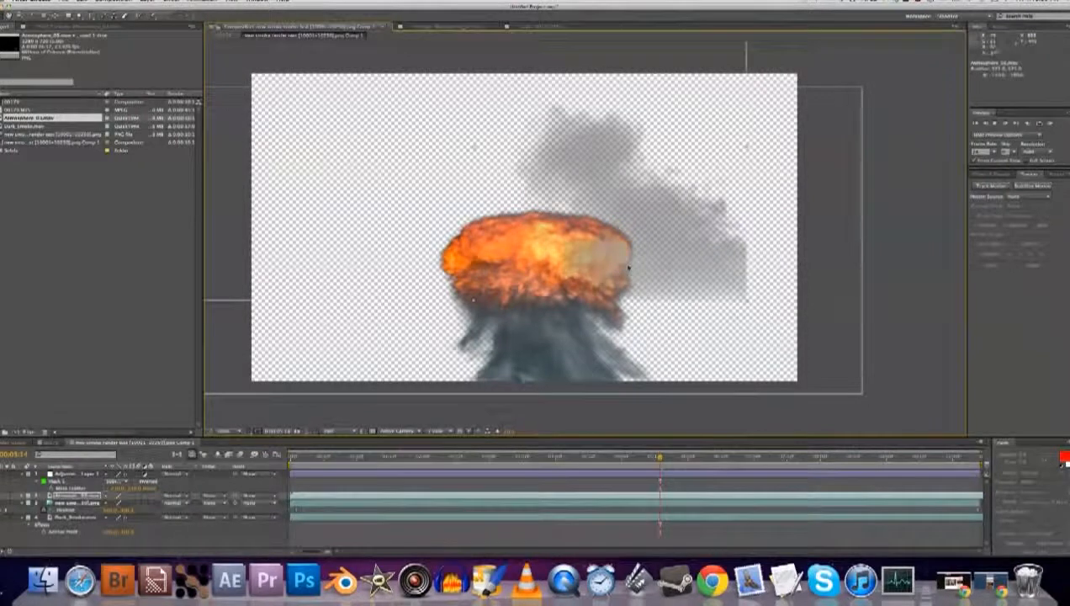
key(super+z)
Mirror the Atmosphere layer horizontally and move it so its smoke trails off to the right of the explosion
key(p)
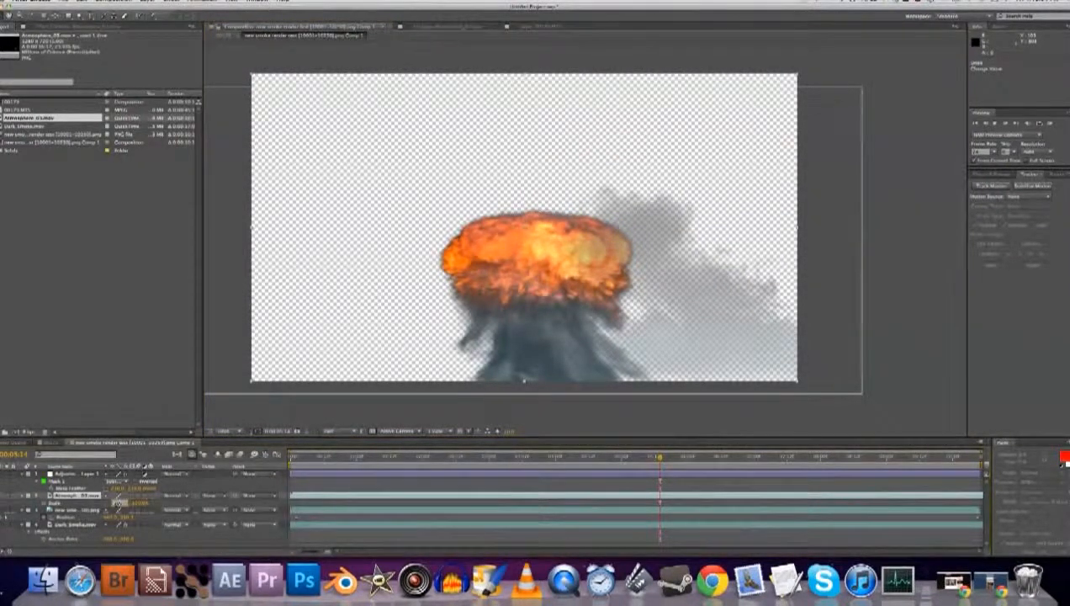
key(Return)
drag(506, 296, 798, 299)
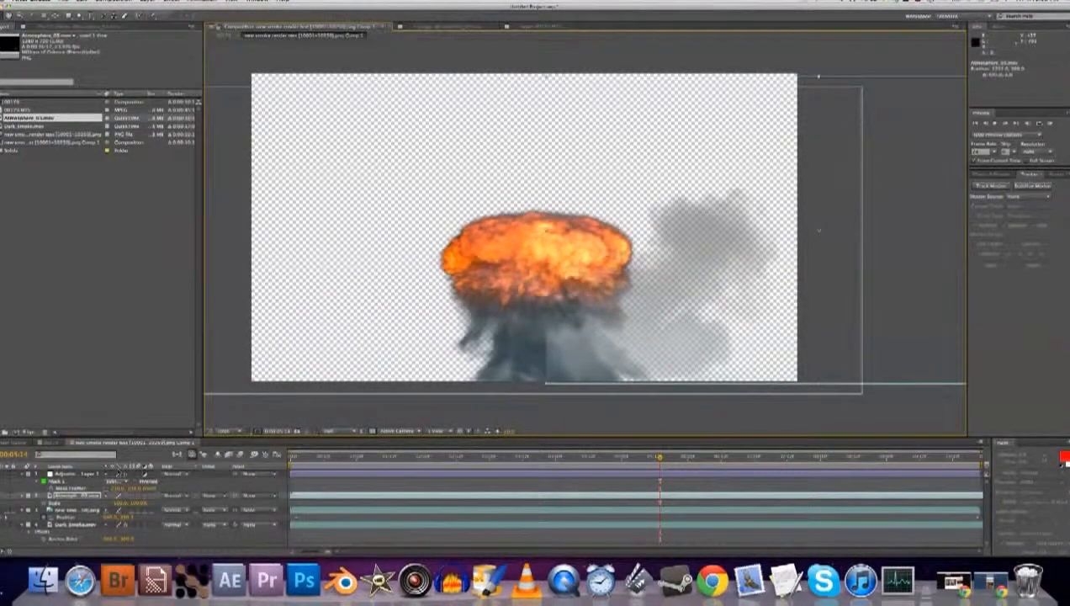
Send the Atmosphere layer to the bottom of the nested composition's layer stack and nudge it slightly left
key(super+shift+bracketleft)
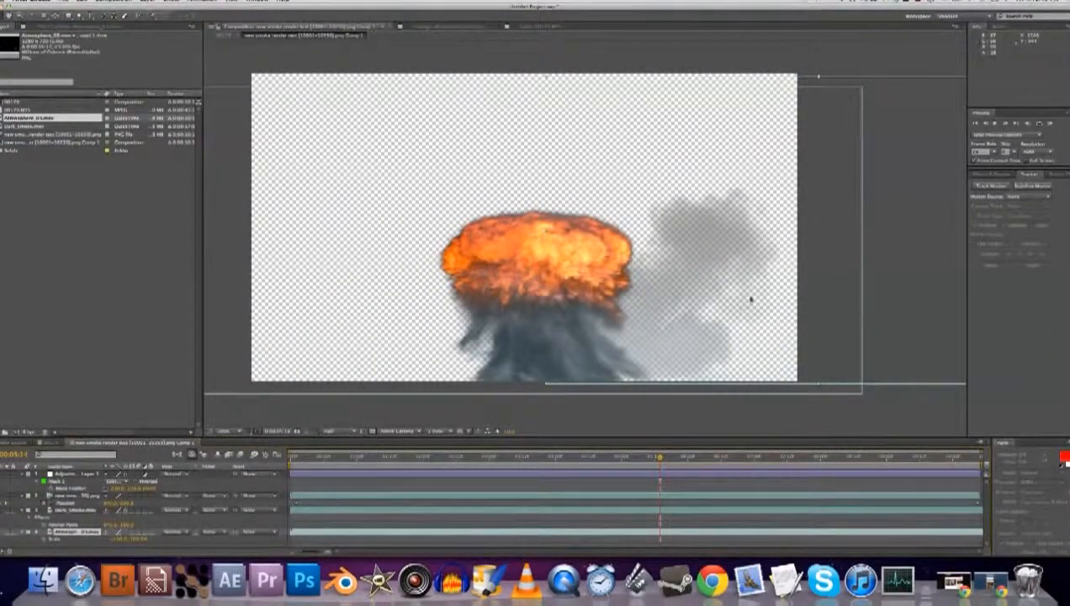
drag(751, 300, 729, 303)
key(space)
key(space)
Squash the Atmosphere layer vertically and lower it so the smoke sits low beside the explosion's base
drag(817, 85, 817, 131)
drag(760, 244, 756, 304)
key(space)
key(space)
drag(663, 459, 508, 461)
drag(671, 350, 671, 360)
Shift the Atmosphere layer in time so it starts shortly after the one-second mark
click(484, 460)
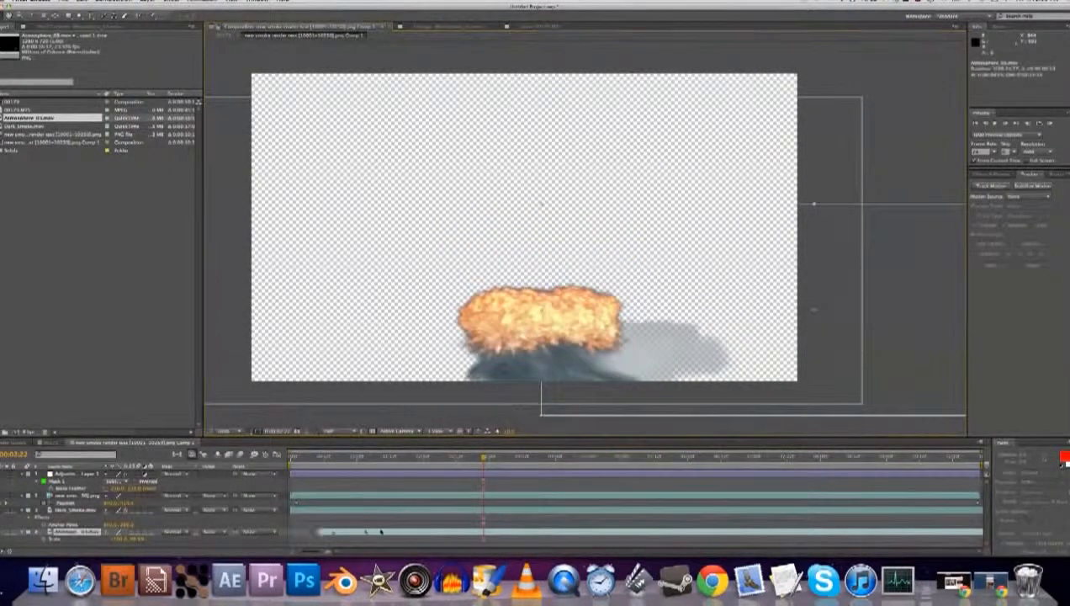
drag(338, 531, 418, 531)
Examine the smoke around the explosion's base up close in the main skyline composition at 8:18
drag(454, 459, 767, 474)
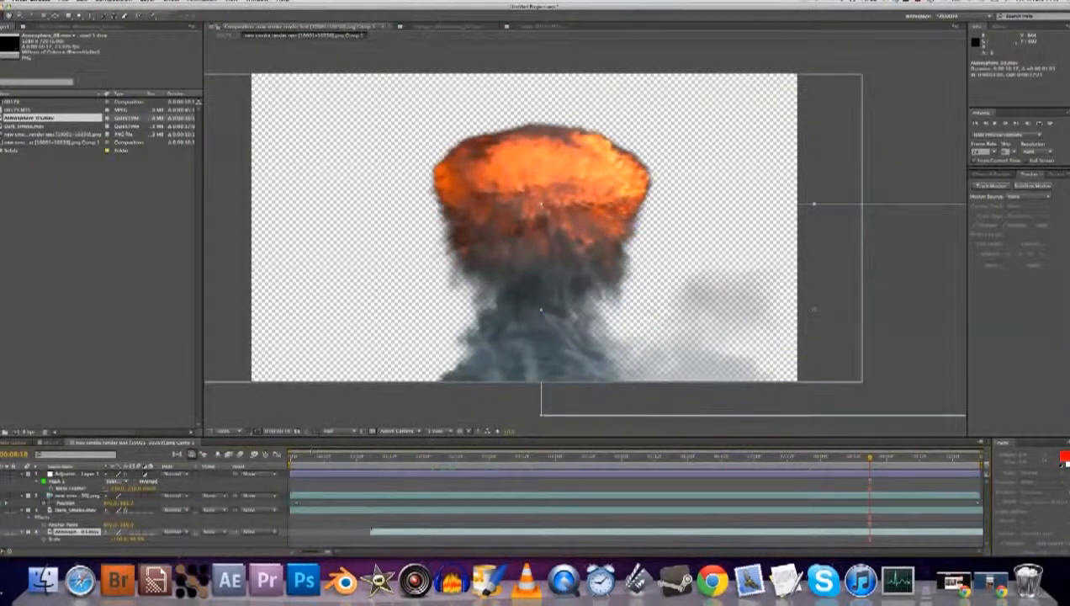
click(48, 442)
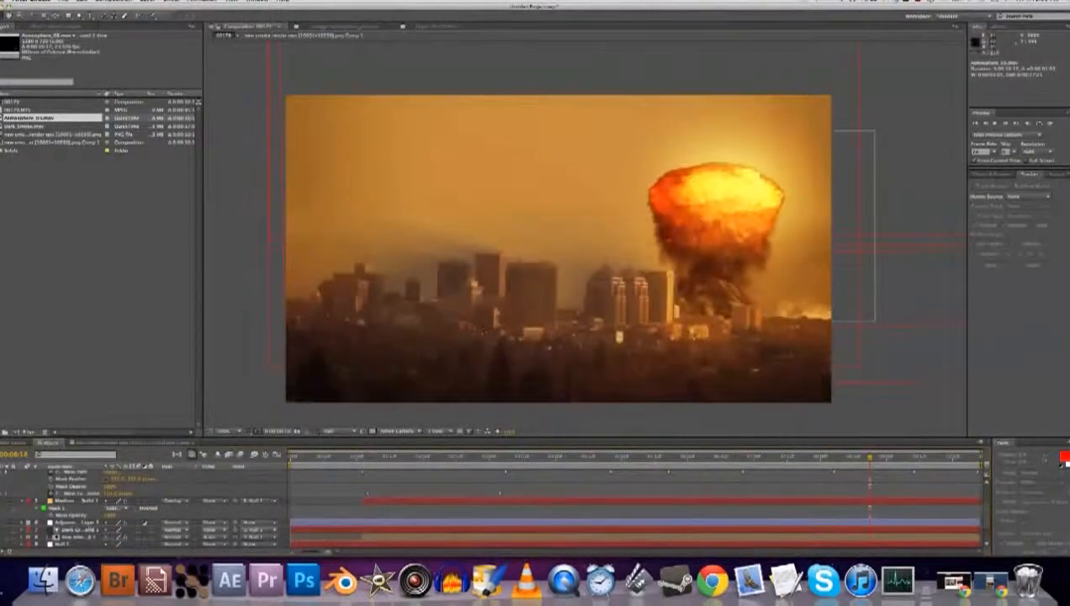
drag(790, 364, 670, 291)
scroll(670, 292, up, 1)
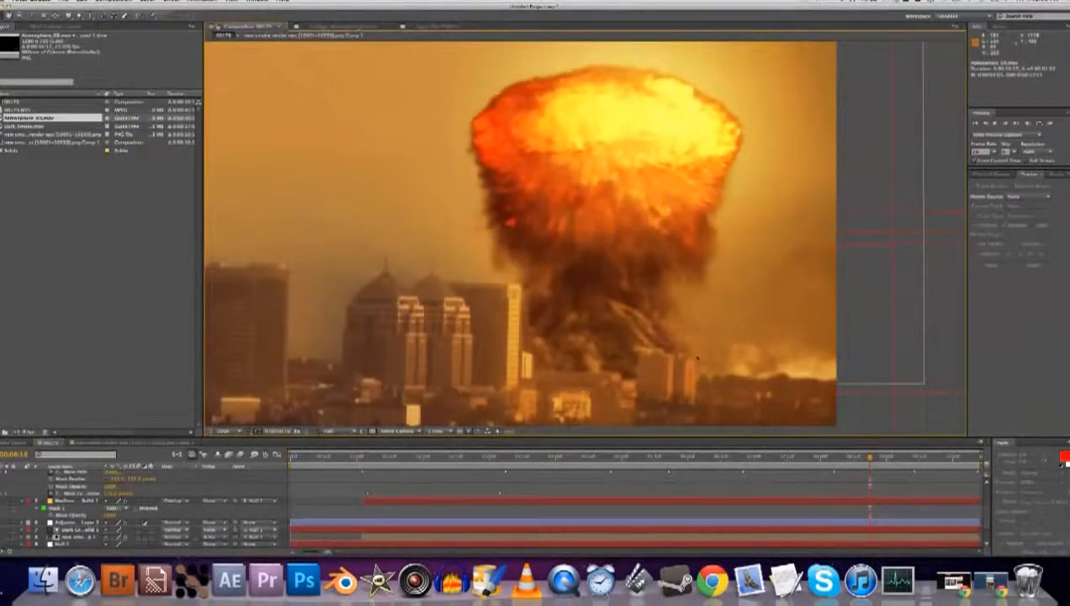
Raise the Atmosphere layer slightly in the nested composition and return to the full skyline view in the main composition
click(139, 441)
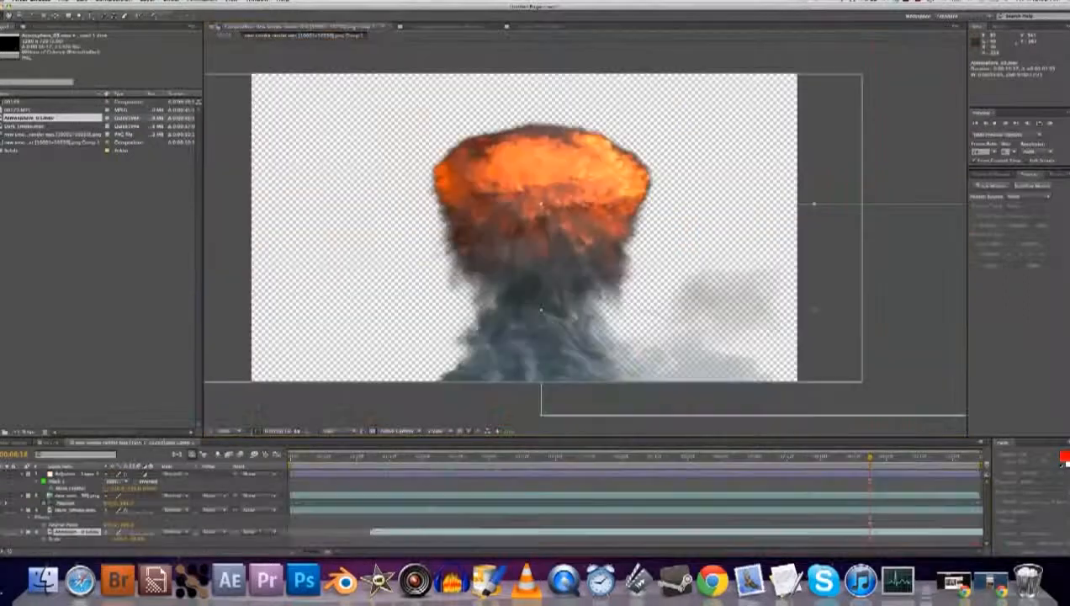
drag(684, 369, 683, 359)
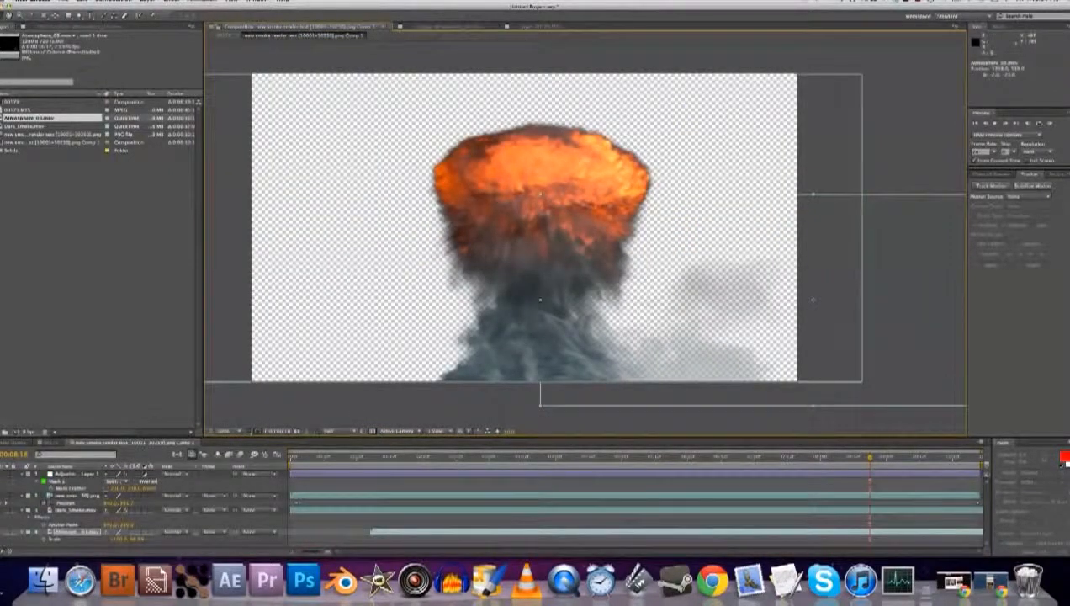
click(50, 444)
scroll(501, 344, down, 1)
drag(502, 344, 606, 356)
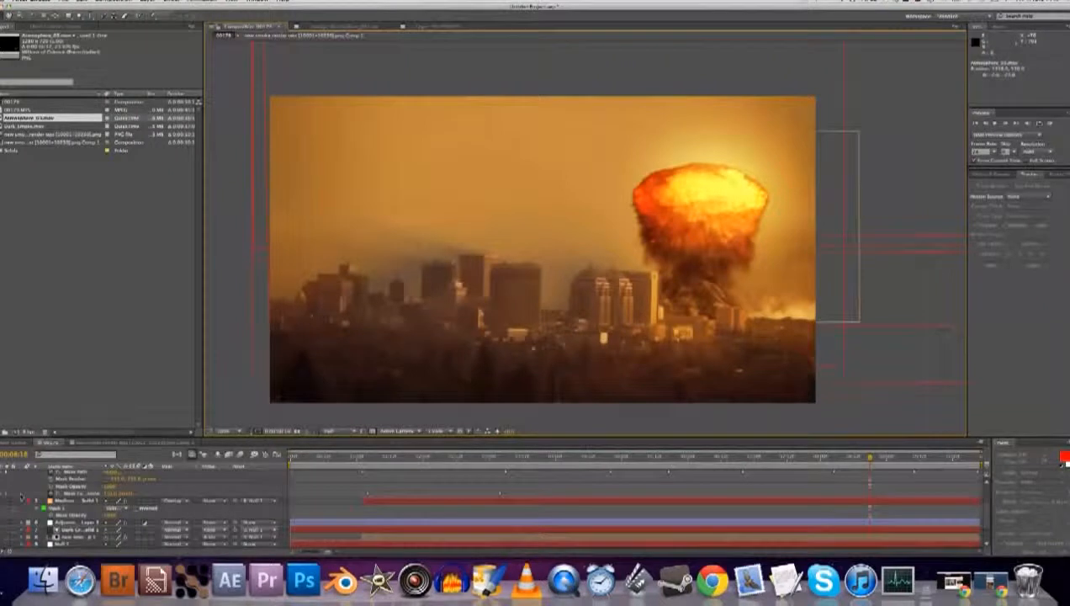
Collapse the expanded mask properties of the orange solid and the adjustment layer in the main composition
click(22, 498)
scroll(22, 496, up, 3)
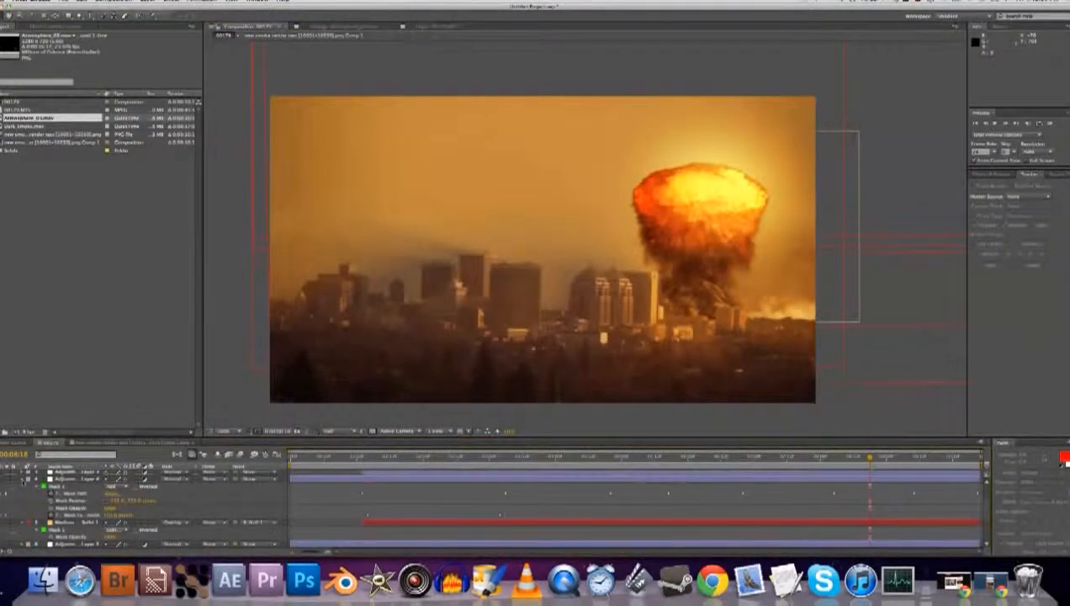
click(22, 479)
click(22, 486)
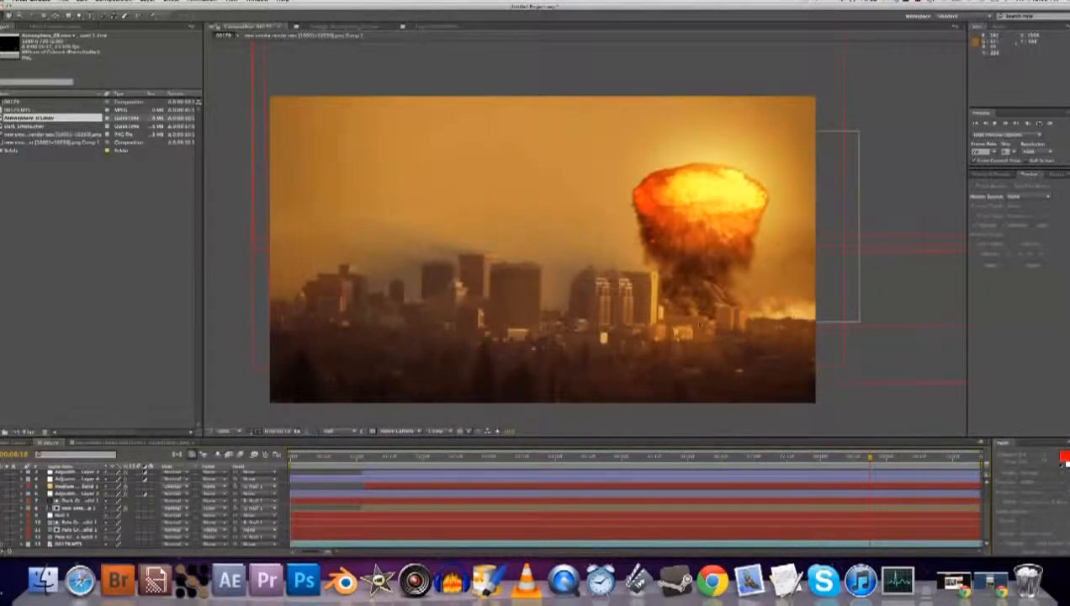
Apply Curves to the Atmosphere layer in the nested composition and bend the RGB curve down to darken the smoke
click(170, 441)
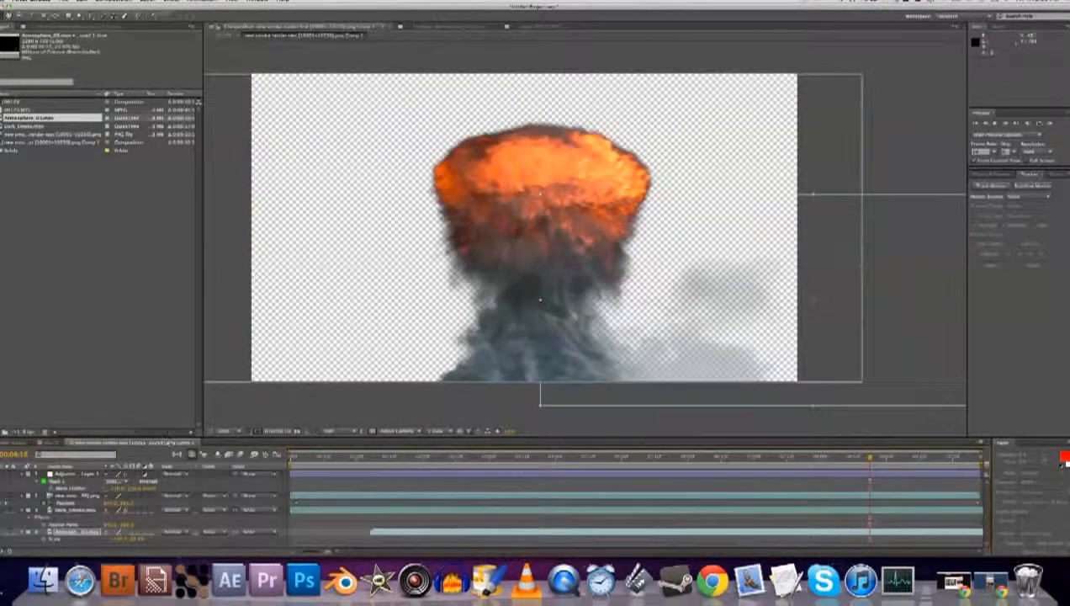
click(171, 2)
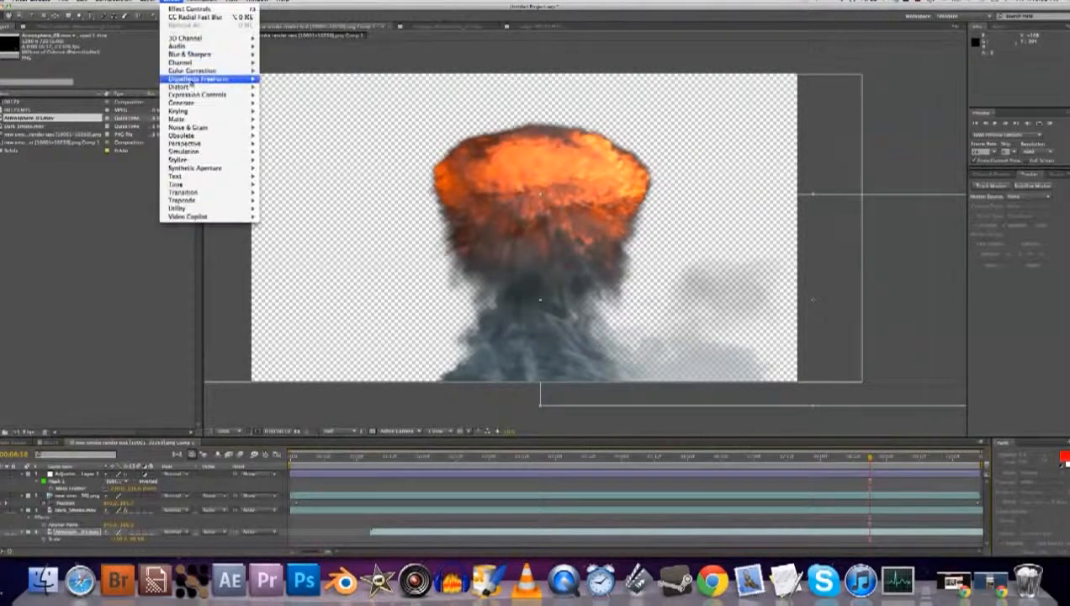
mouse_move(195, 70)
click(294, 200)
drag(53, 95, 69, 110)
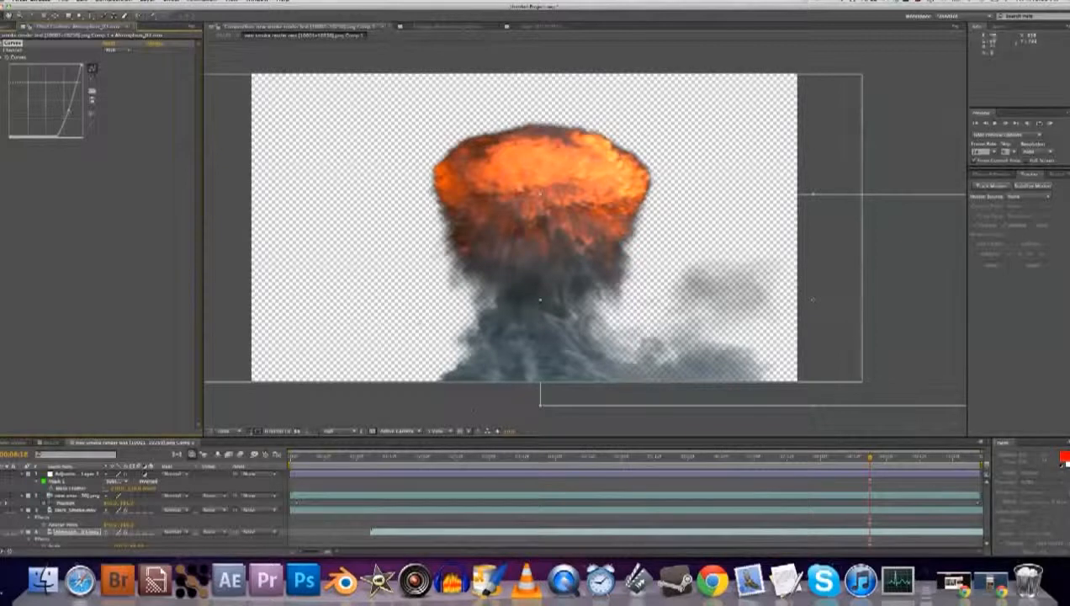
Inspect the darkened smoke beside the explosion in the main composition at about seven seconds
click(50, 442)
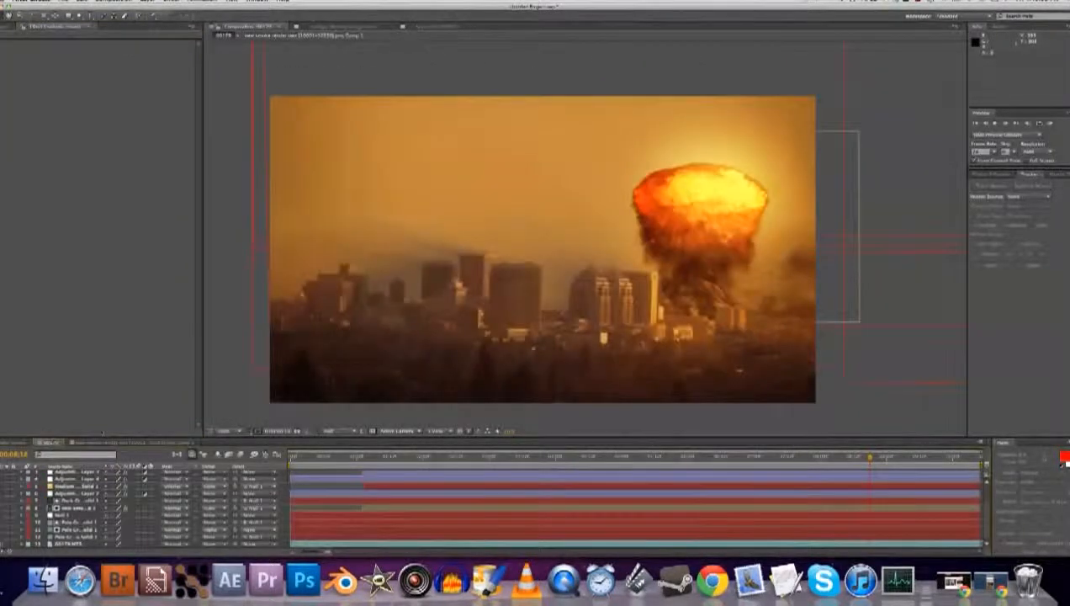
drag(799, 457, 737, 458)
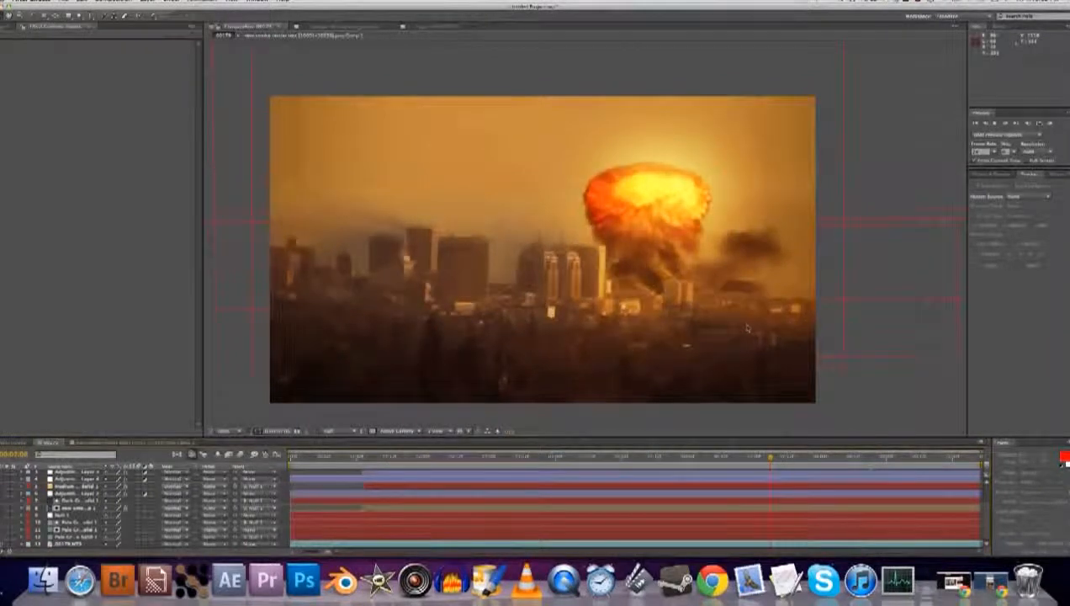
scroll(747, 326, up, 2)
scroll(747, 326, down, 2)
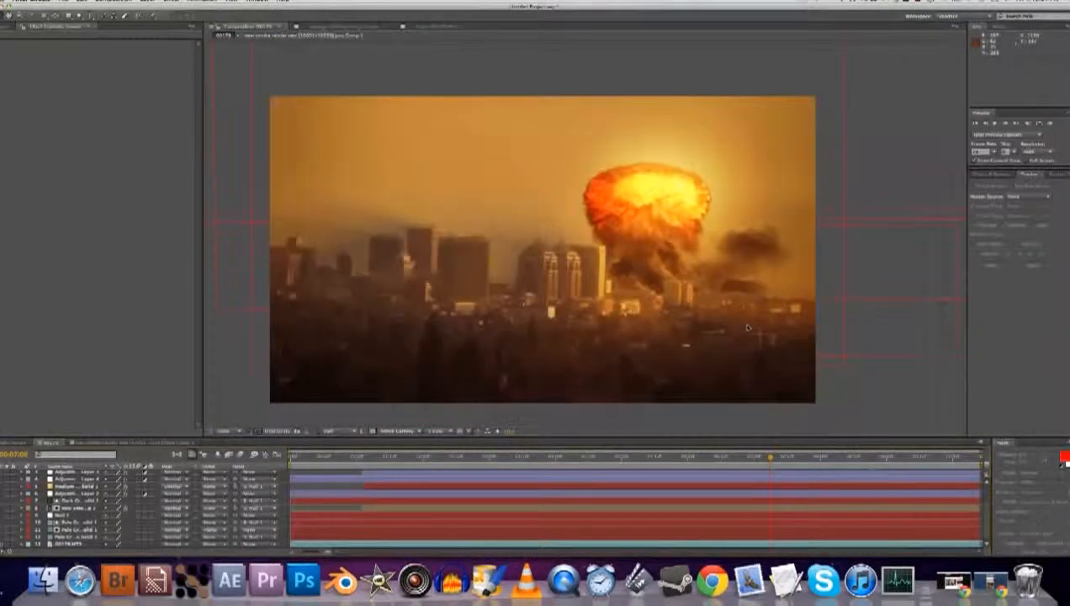